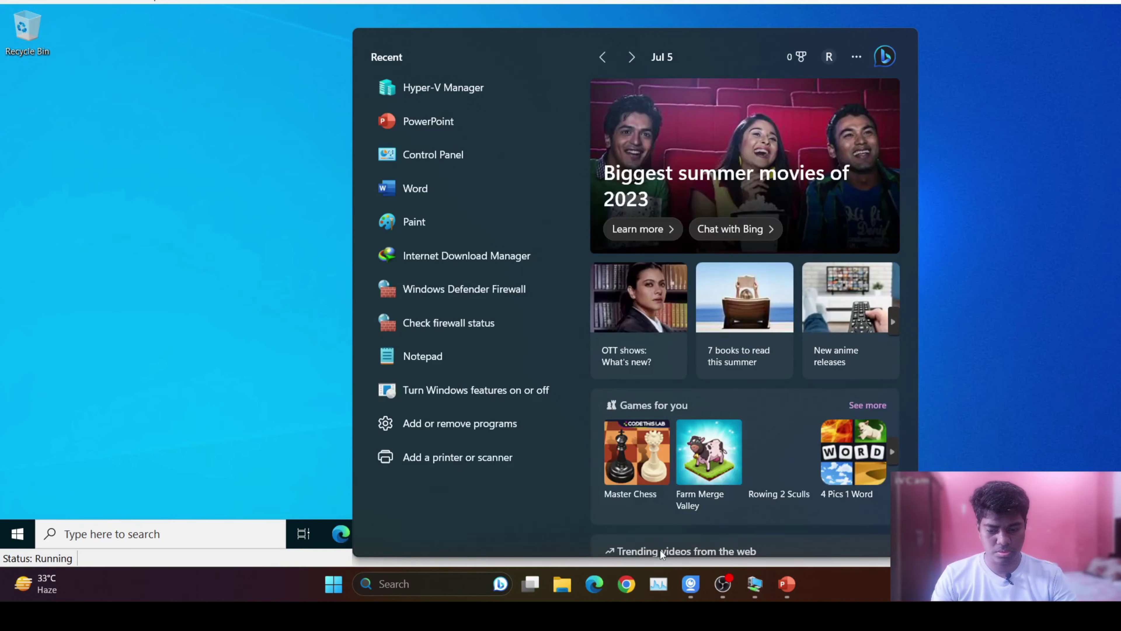
Launch Hyper-V Manager, connect to the Server 2022 VM, view its Local Server properties and open File Explorer.
type("hyp")
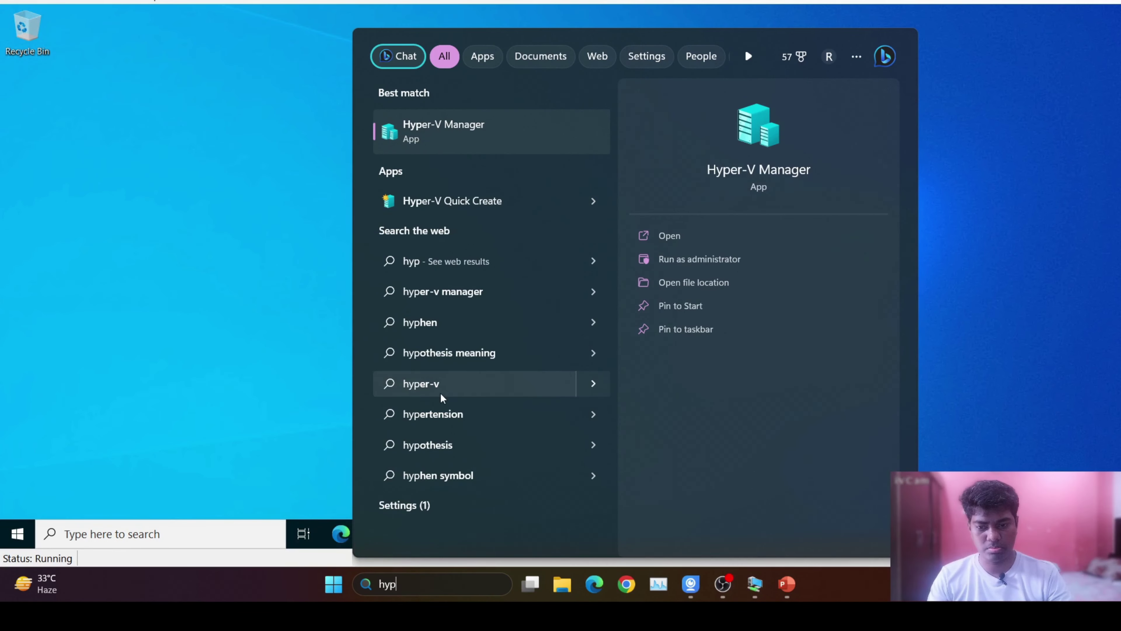
left_click(480, 137)
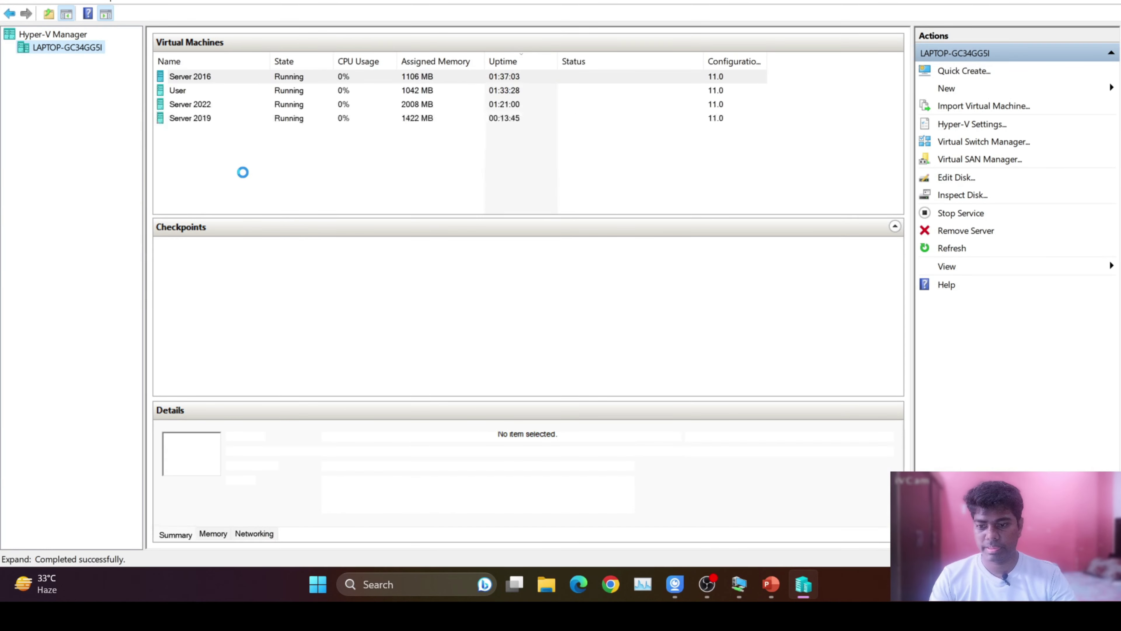
left_click(205, 106)
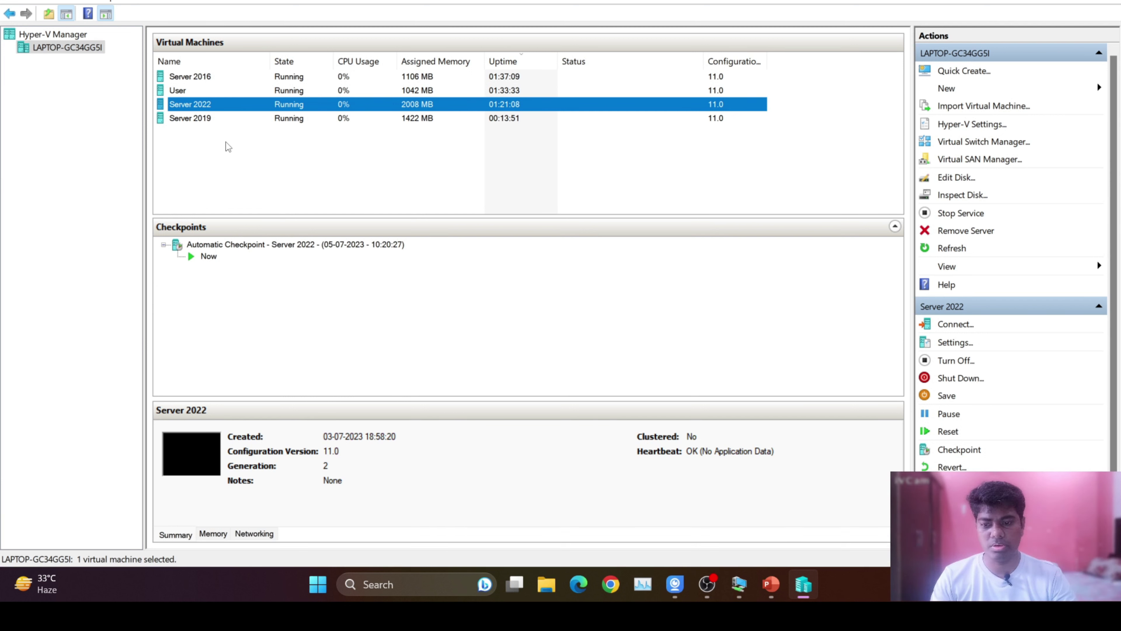
left_click(185, 91)
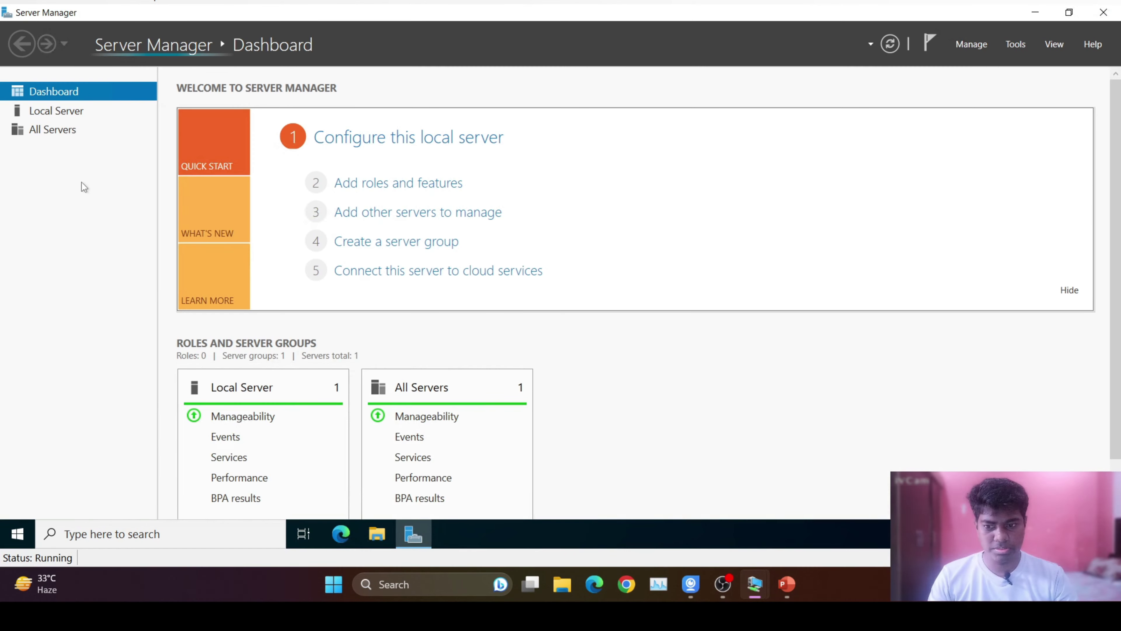
left_click(71, 112)
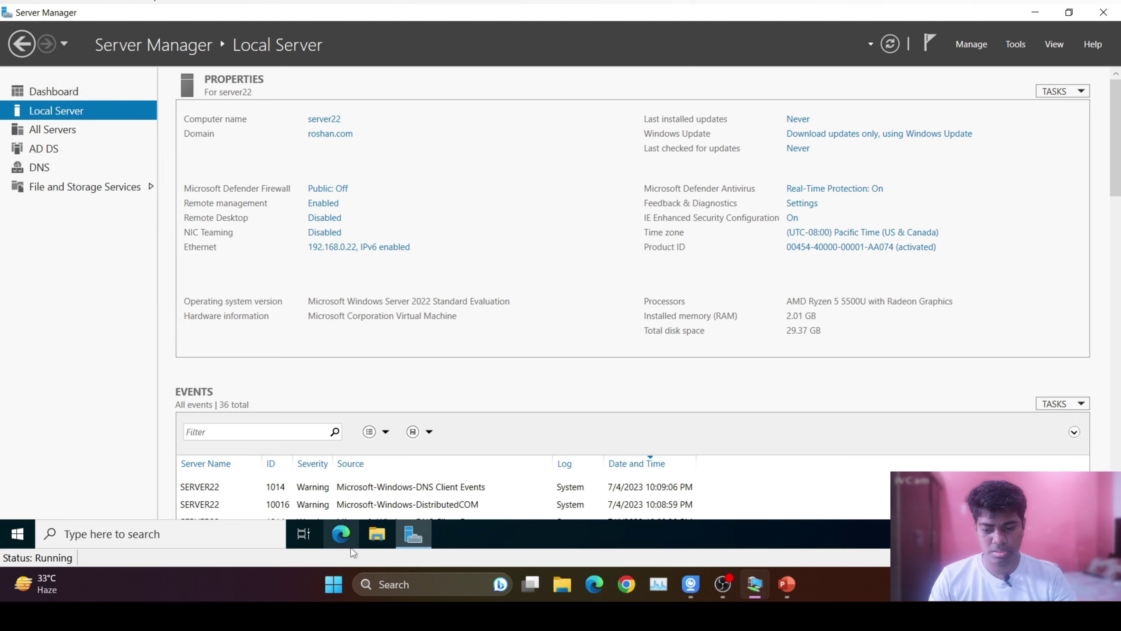
left_click(377, 533)
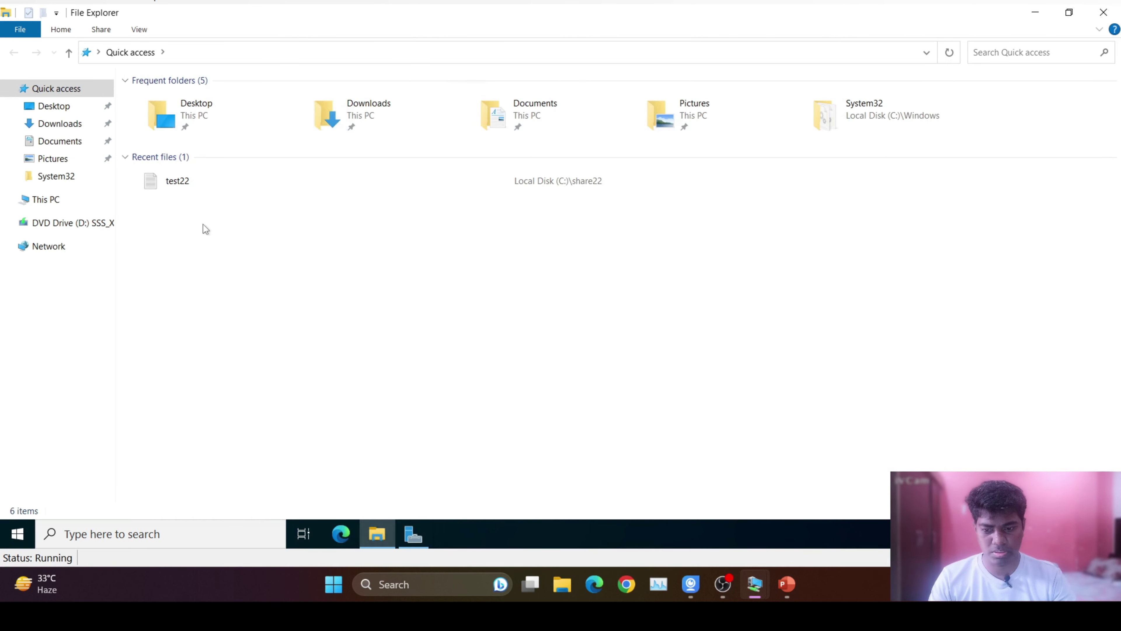
Browse through This PC to the share22 folder on Local Disk (C:).
left_click(49, 199)
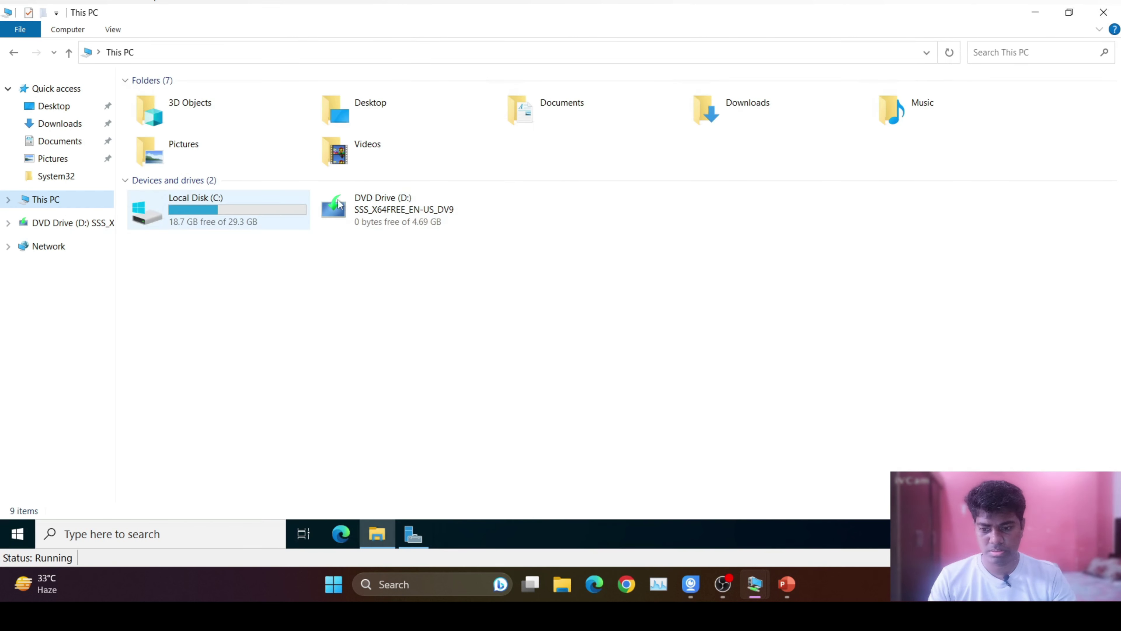
left_click(258, 222)
double_click(258, 222)
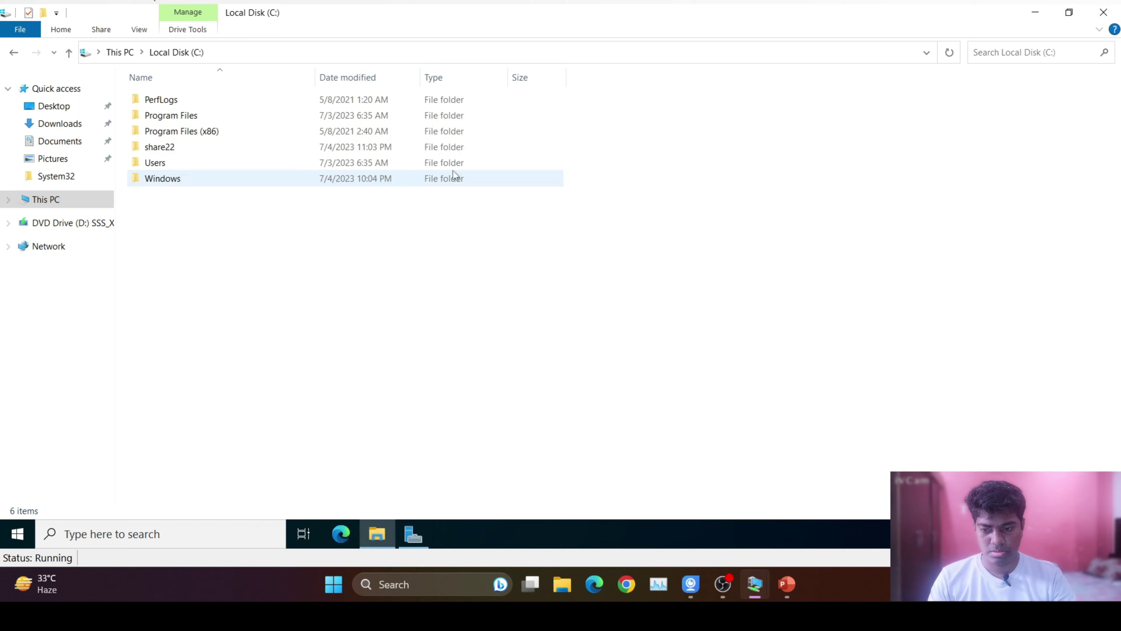
left_click(178, 146)
double_click(178, 147)
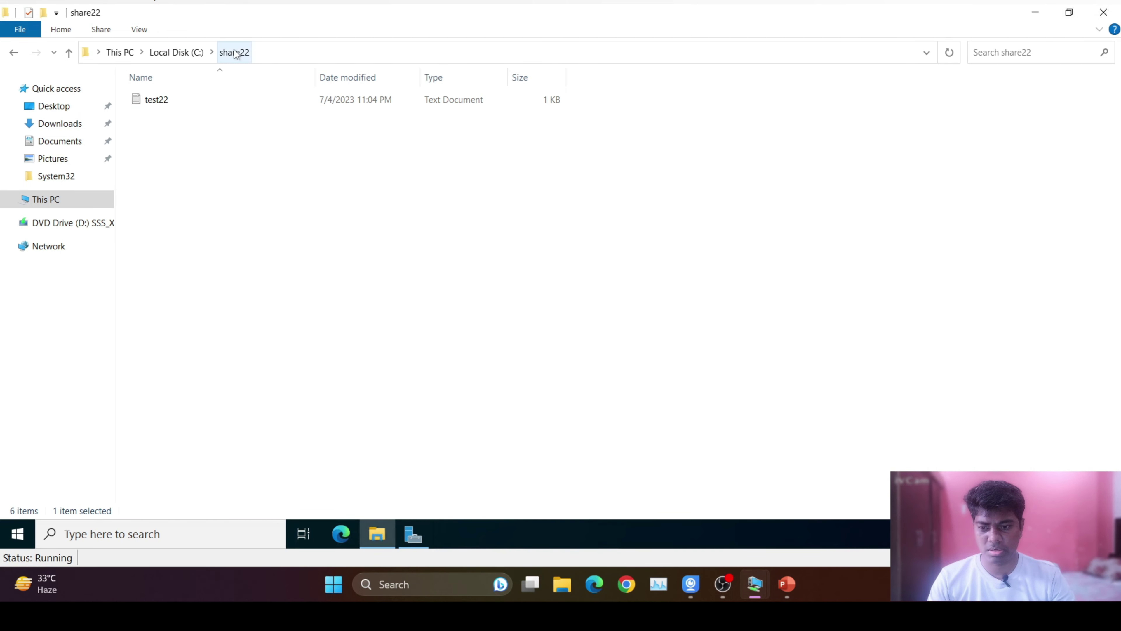
left_click(176, 52)
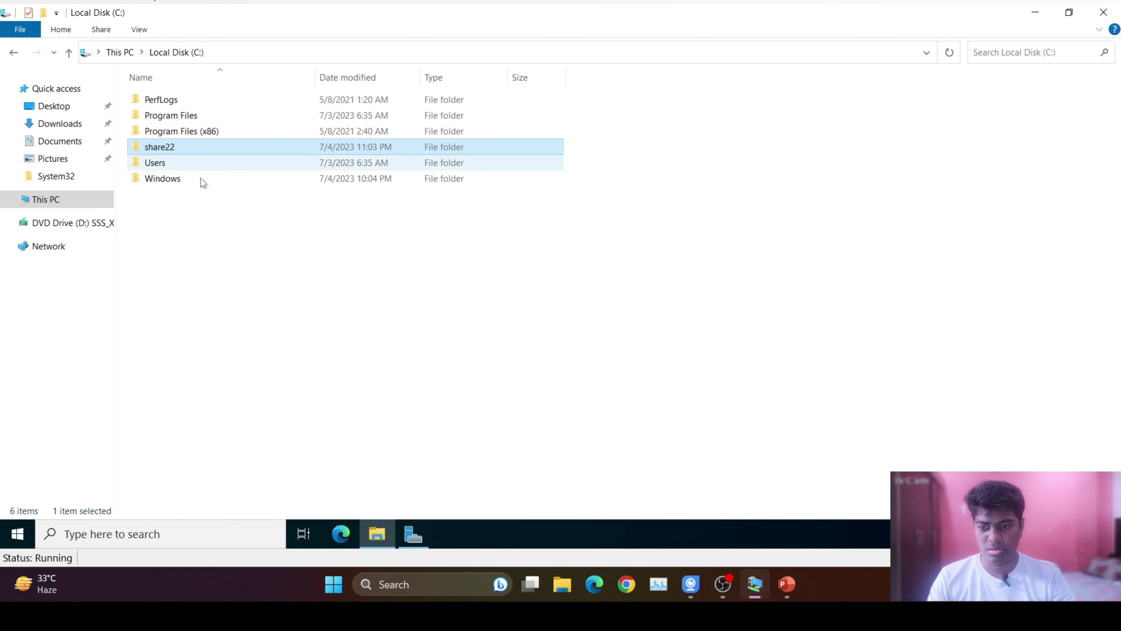
double_click(168, 148)
Open test22 to read its contents, close it, and switch to the User VM.
left_click(181, 101)
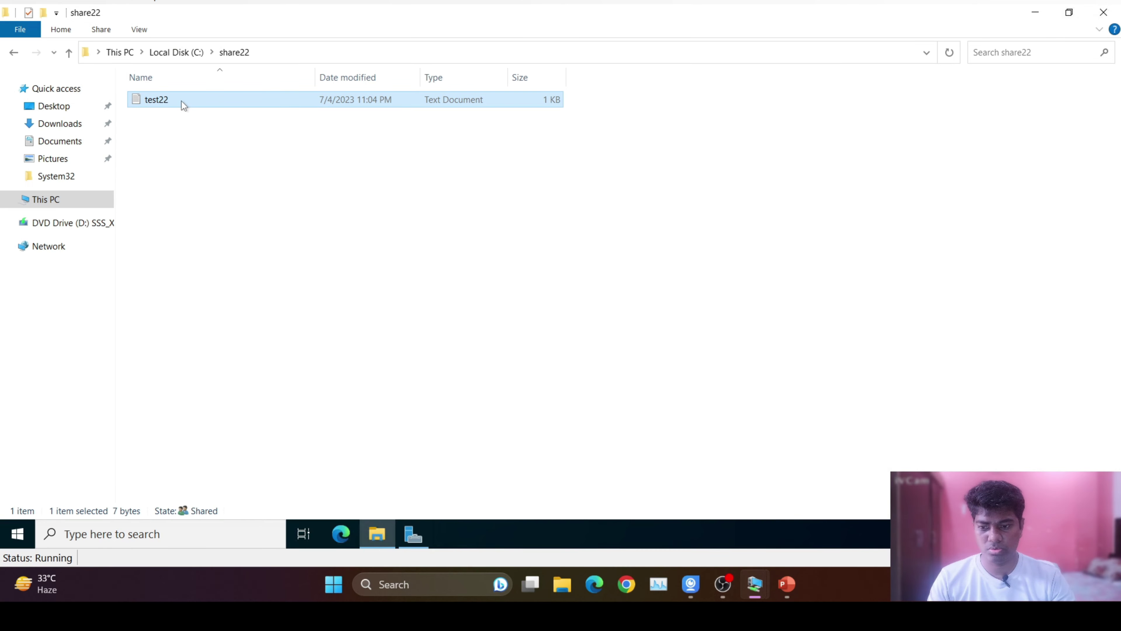
double_click(191, 95)
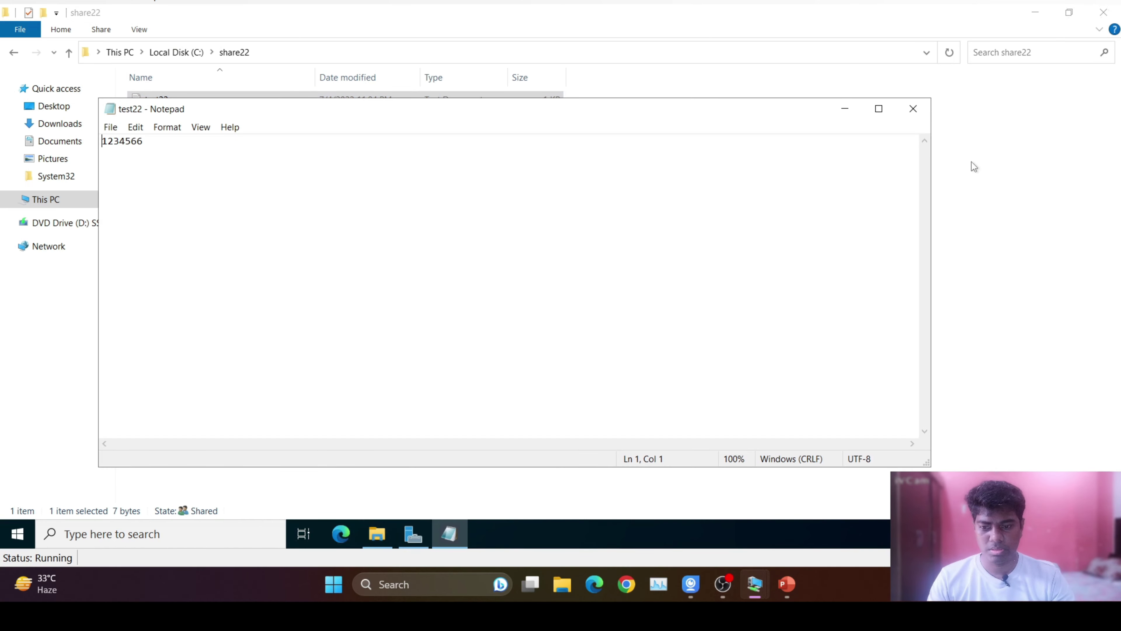
left_click(912, 109)
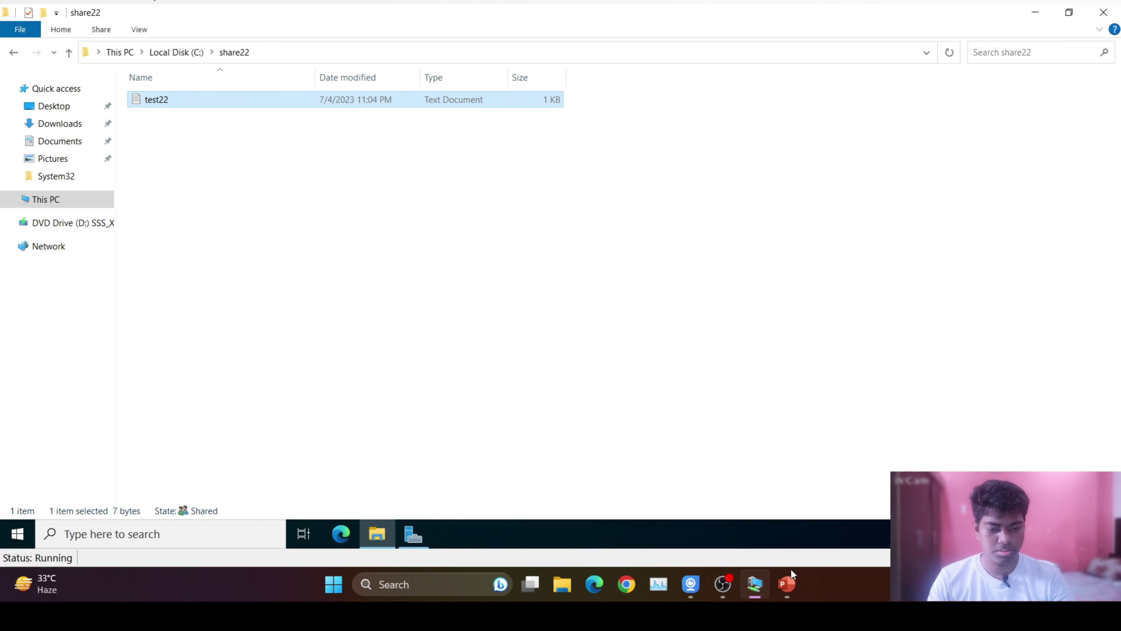
left_click(754, 584)
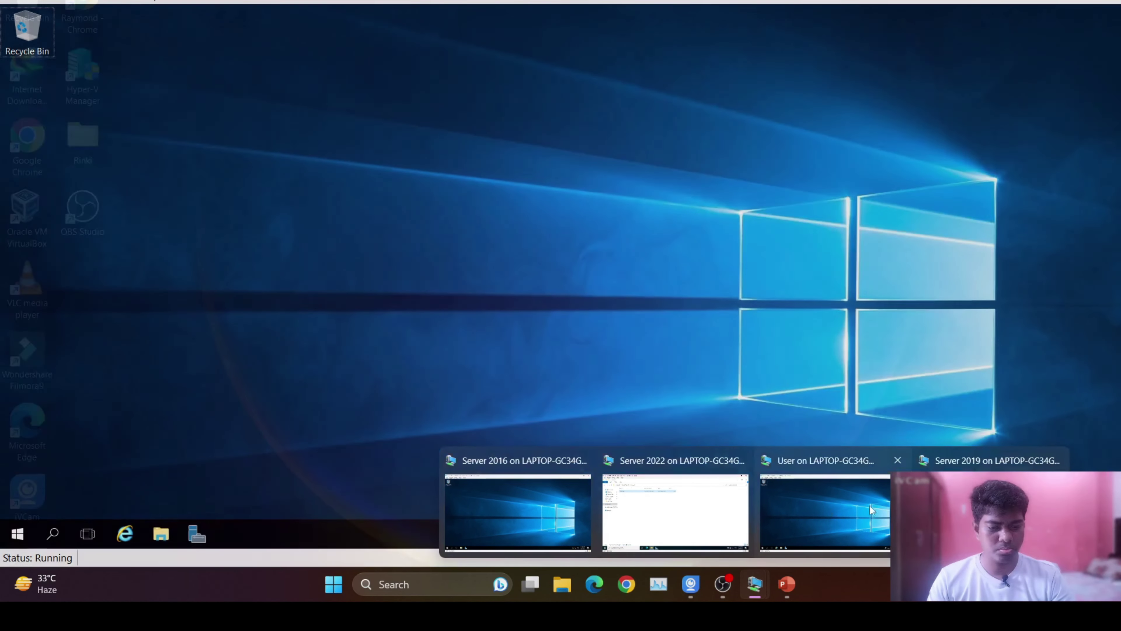
left_click(868, 507)
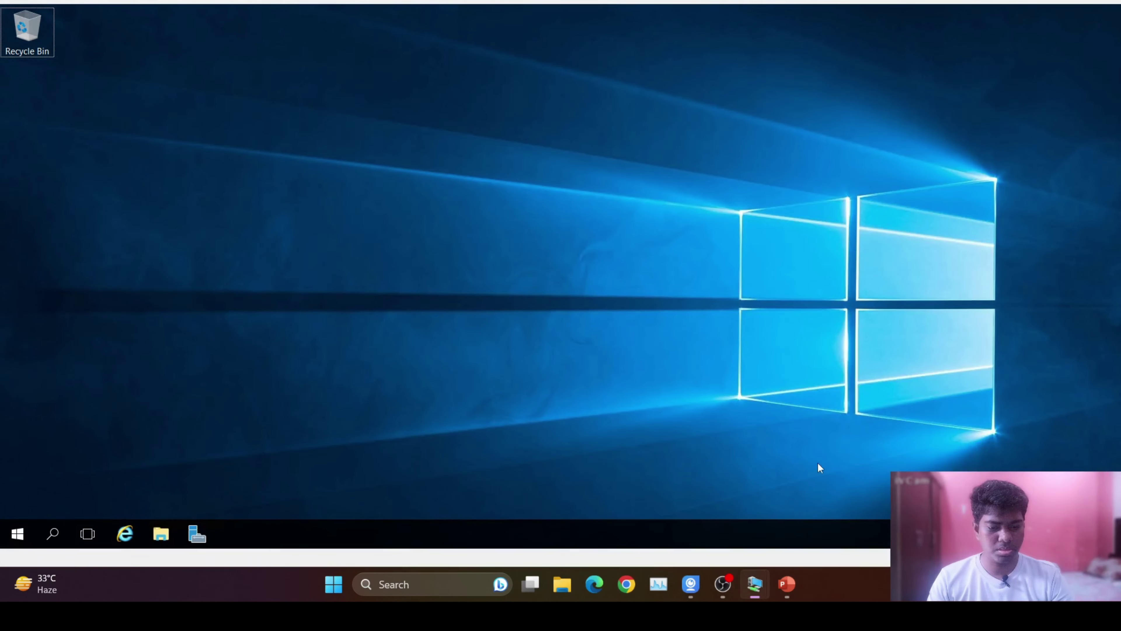
key("super+r")
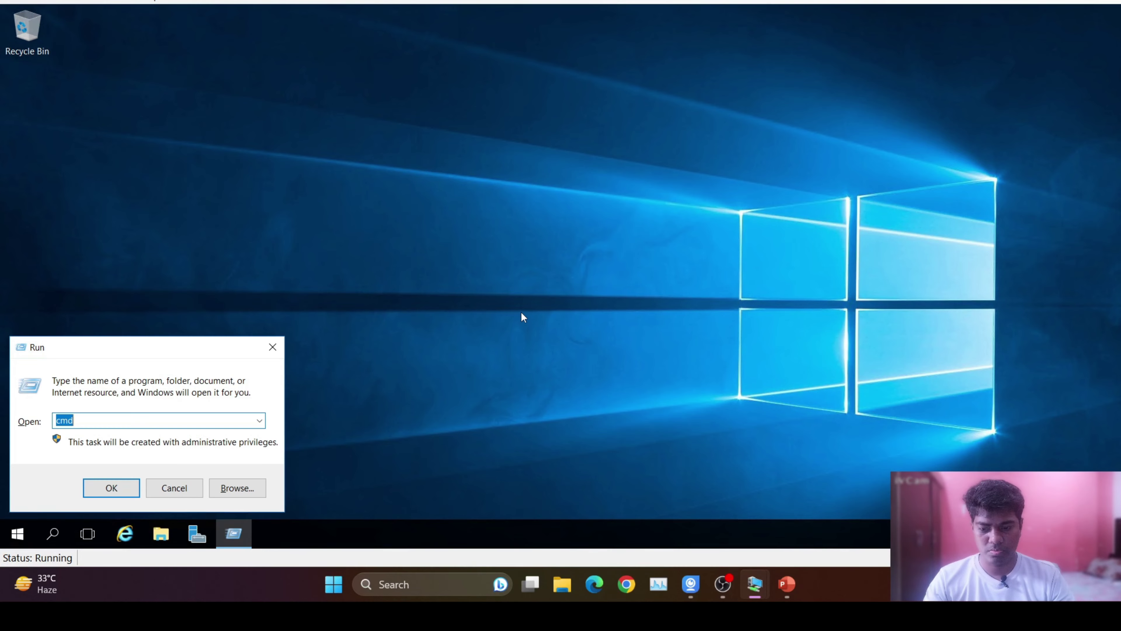
type("ncps")
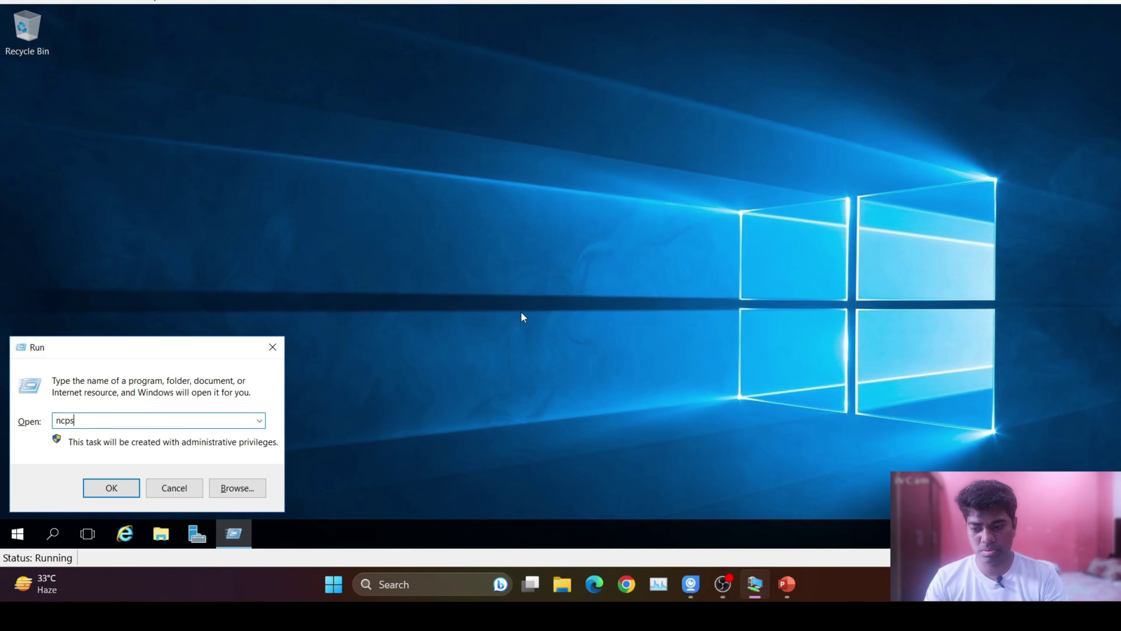
key("BackSpace")
type("a.co")
key("BackSpace")
type("pl")
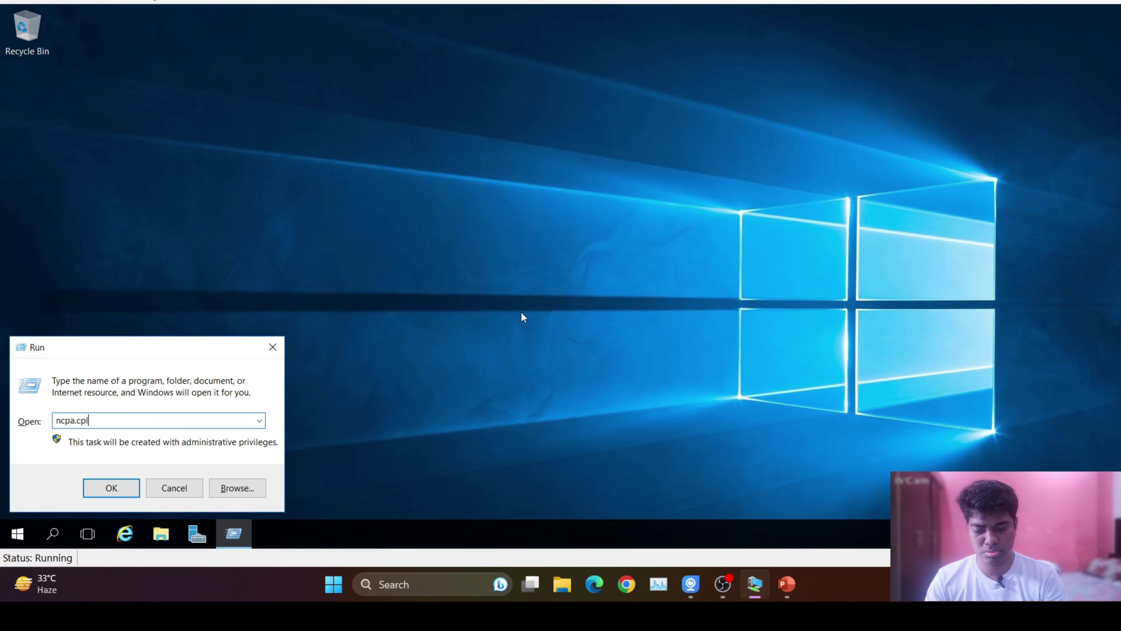
key("Return")
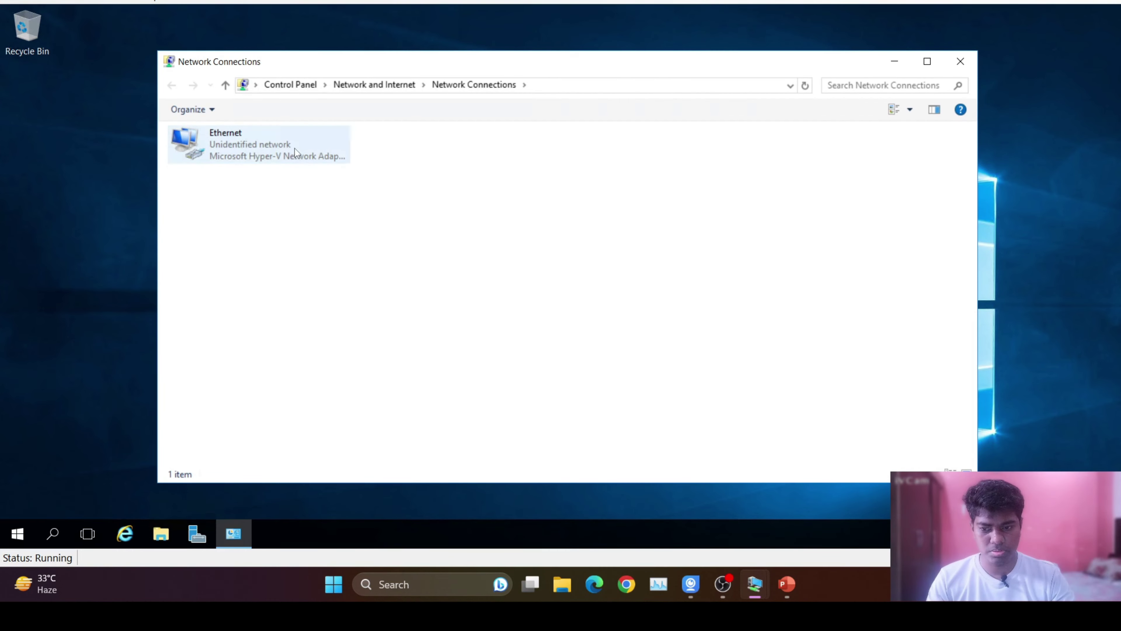
double_click(294, 148)
left_click(479, 259)
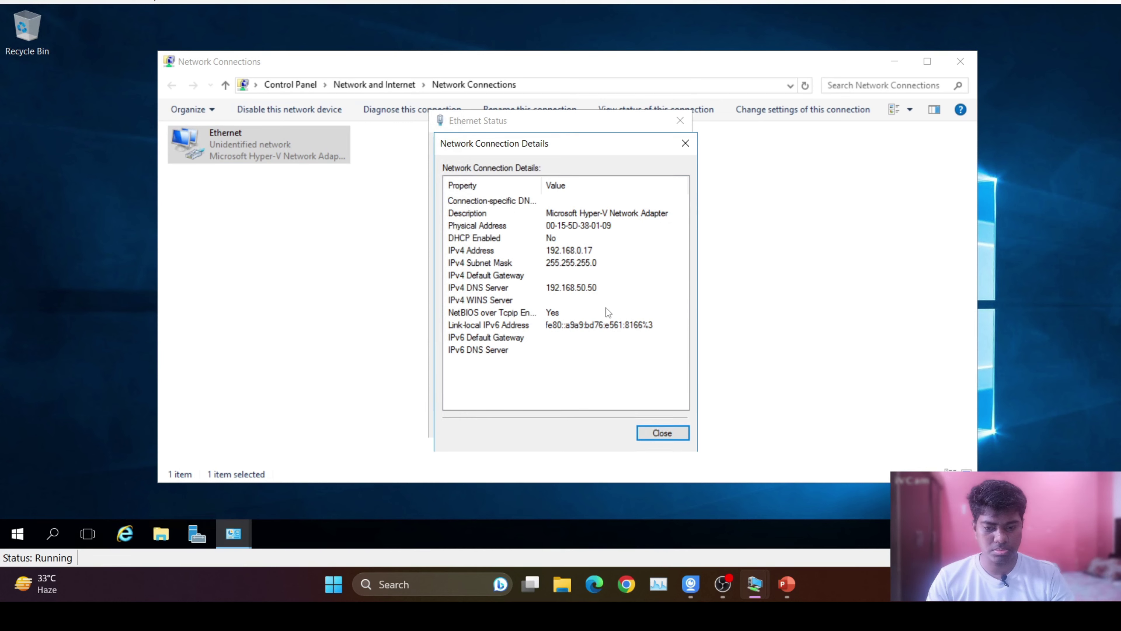
left_click(673, 433)
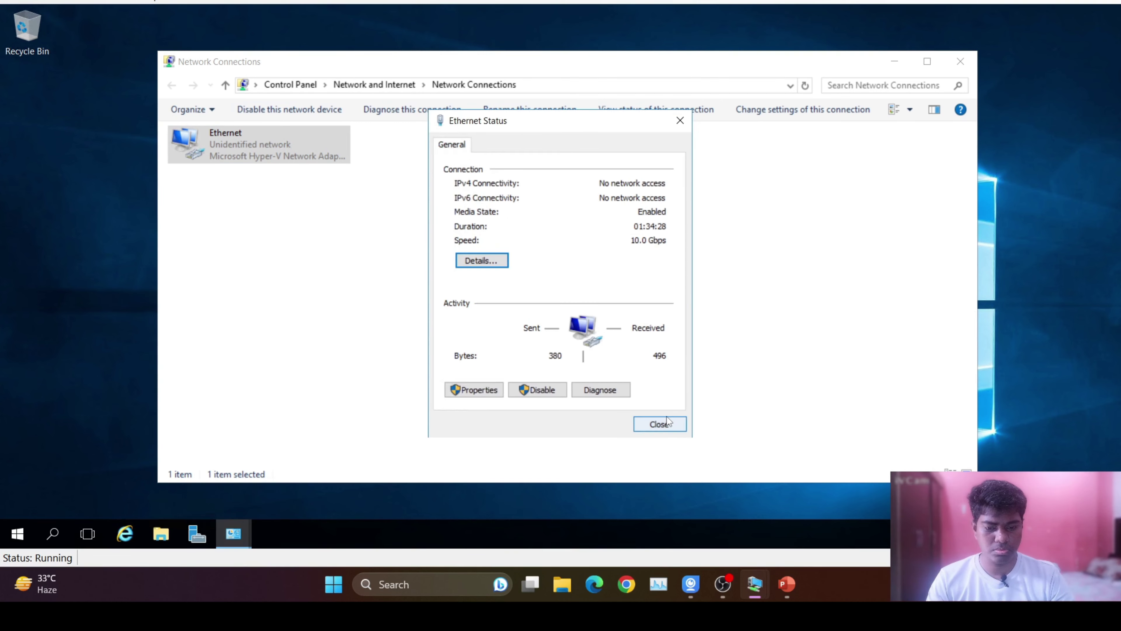
left_click(660, 424)
left_click(960, 62)
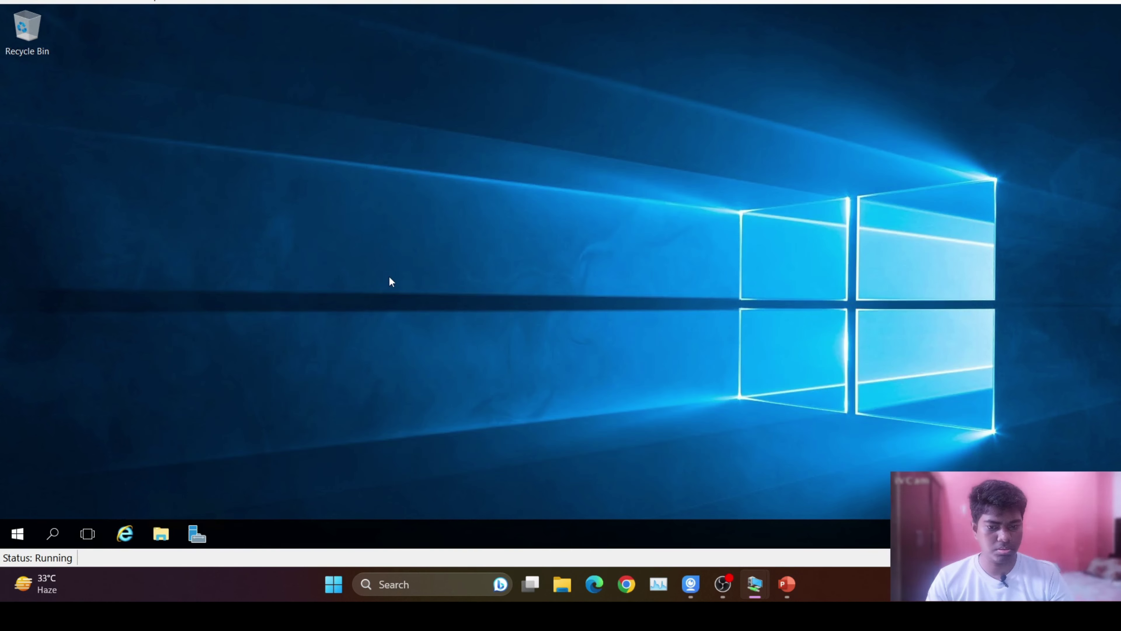
Open the server's shared folders at \\192.168.0.22 from the Run box, fixing the mistyped address.
key("super+r")
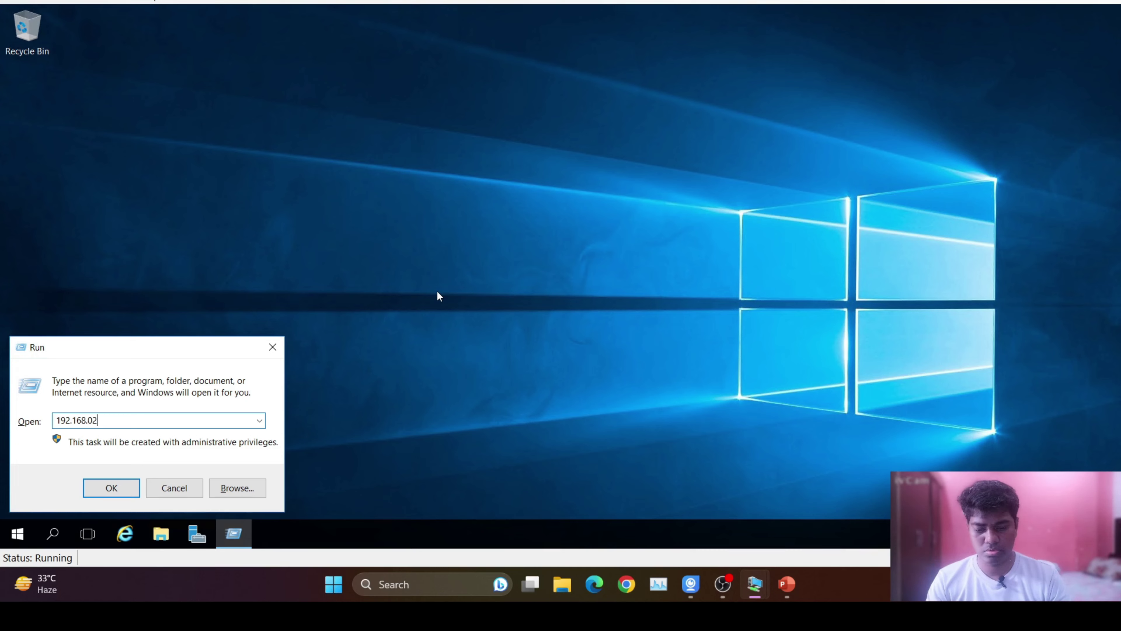
type("22")
key("Return")
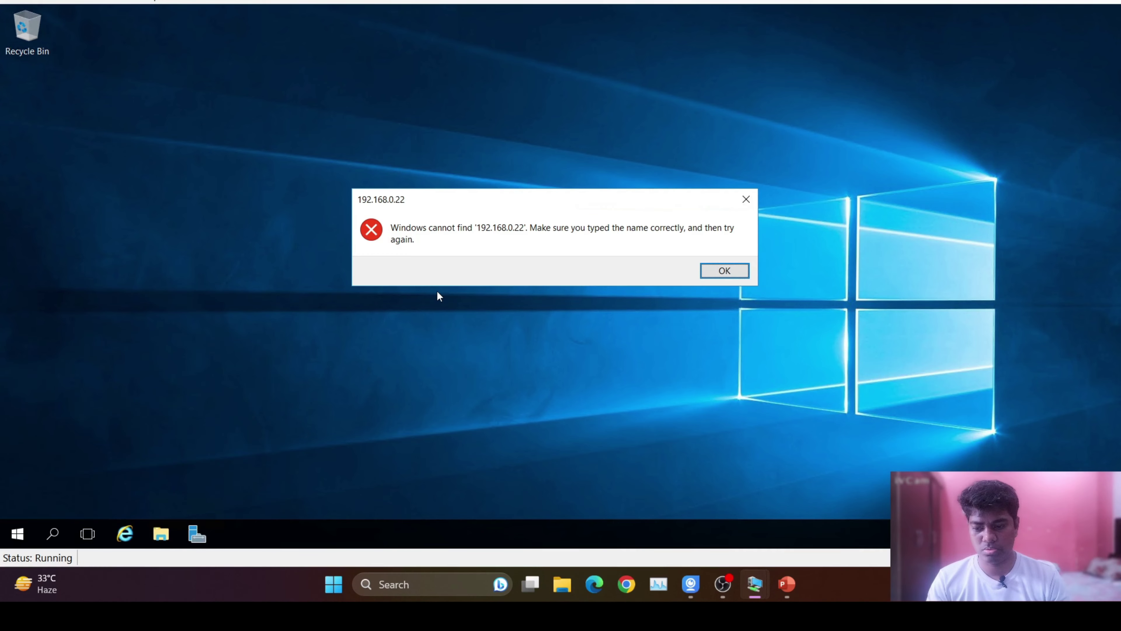
left_click(729, 271)
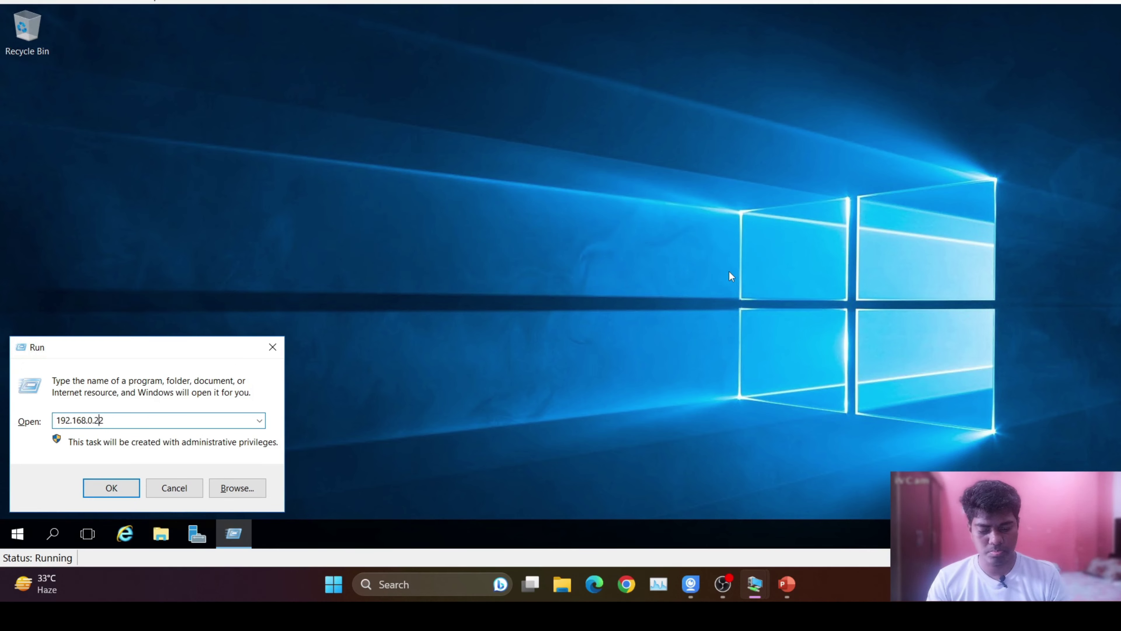
key("Left")
key("Left")
key("Left")
key("Left")
key("Left")
key("Left")
key("Left")
key("Left")
key("Left")
key("Left")
key("Left")
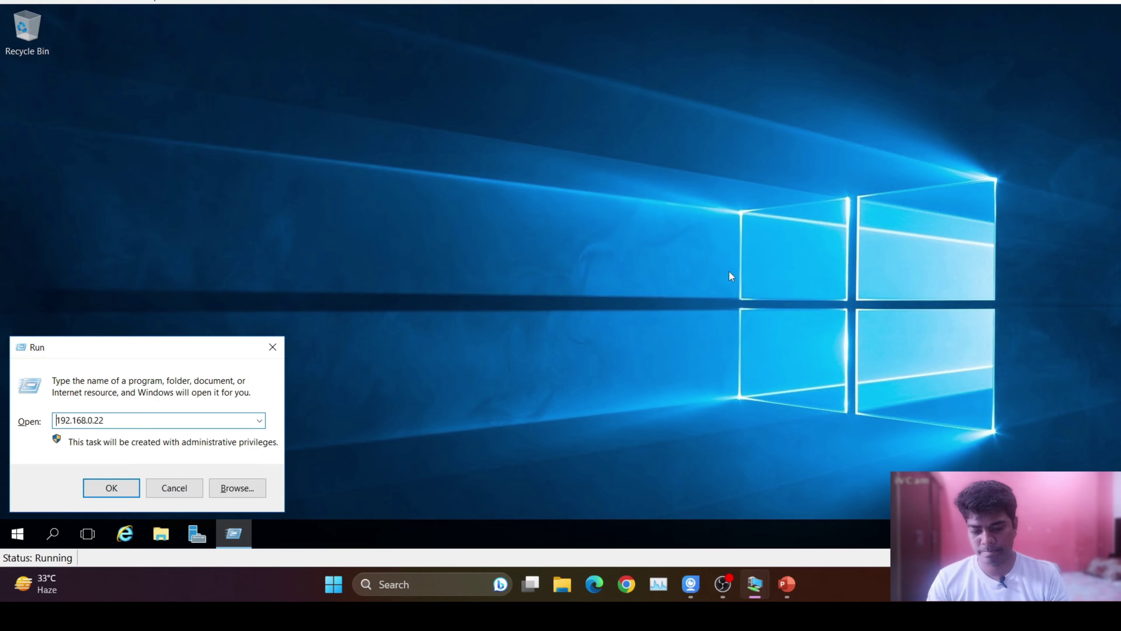
key("Return")
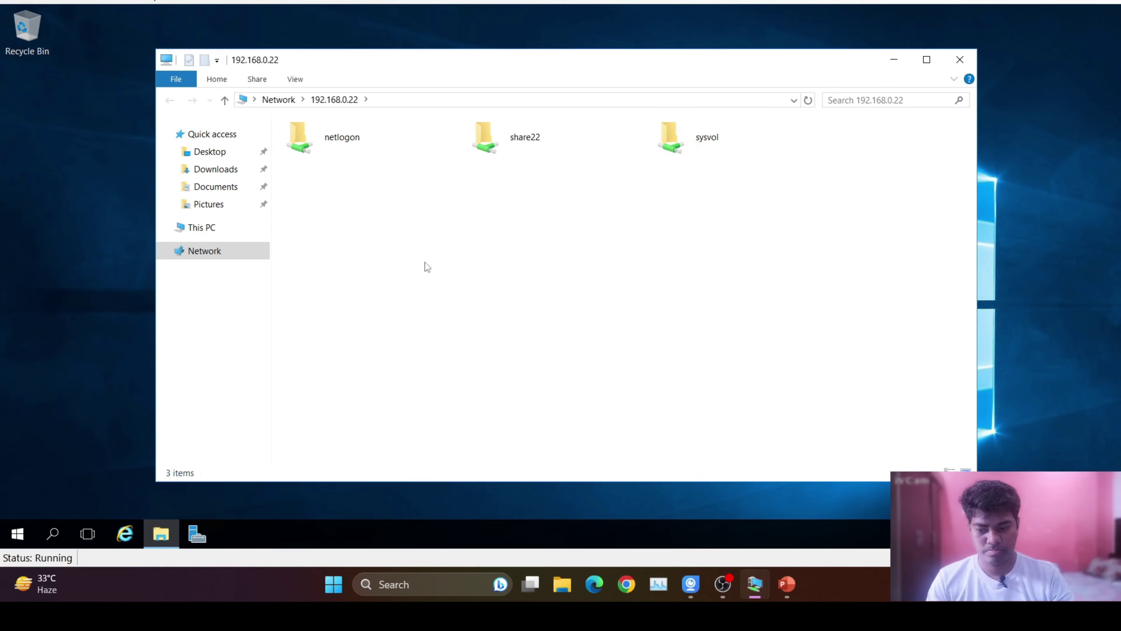
Open share22 and read test22, close both windows, and switch to another VM.
double_click(548, 149)
double_click(395, 146)
left_click(909, 106)
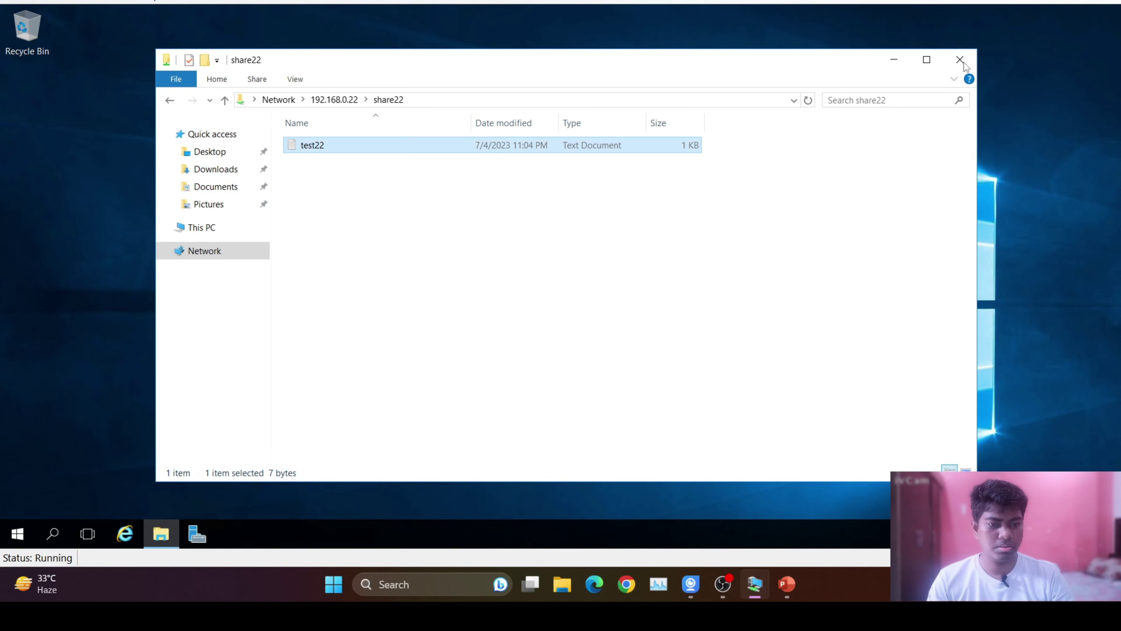
left_click(960, 60)
mouse_move(755, 583)
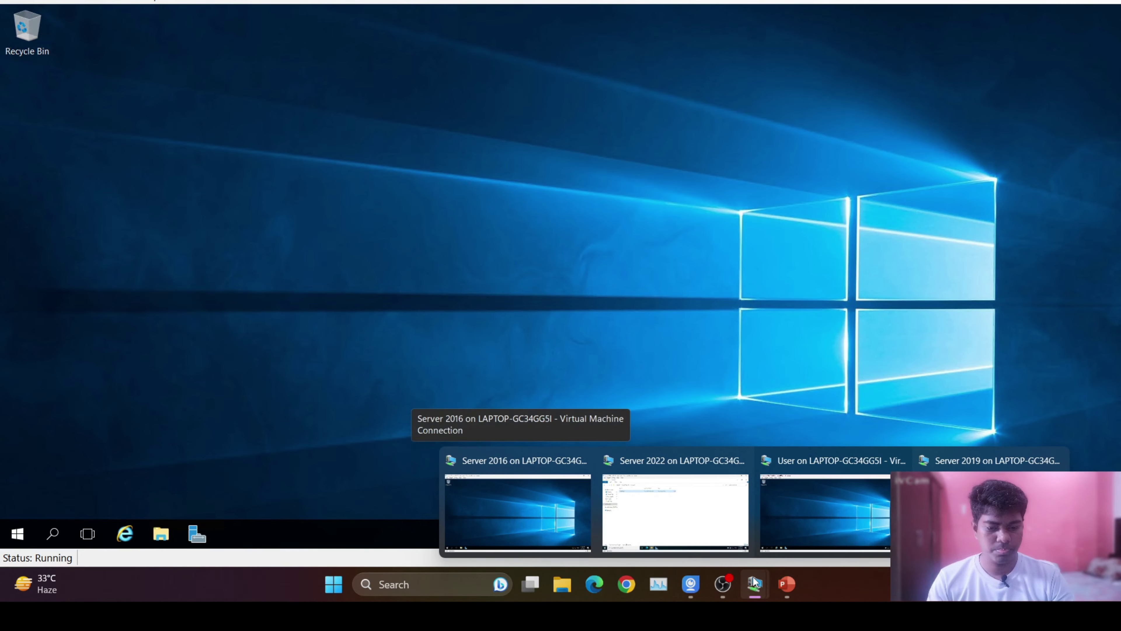
mouse_move(713, 528)
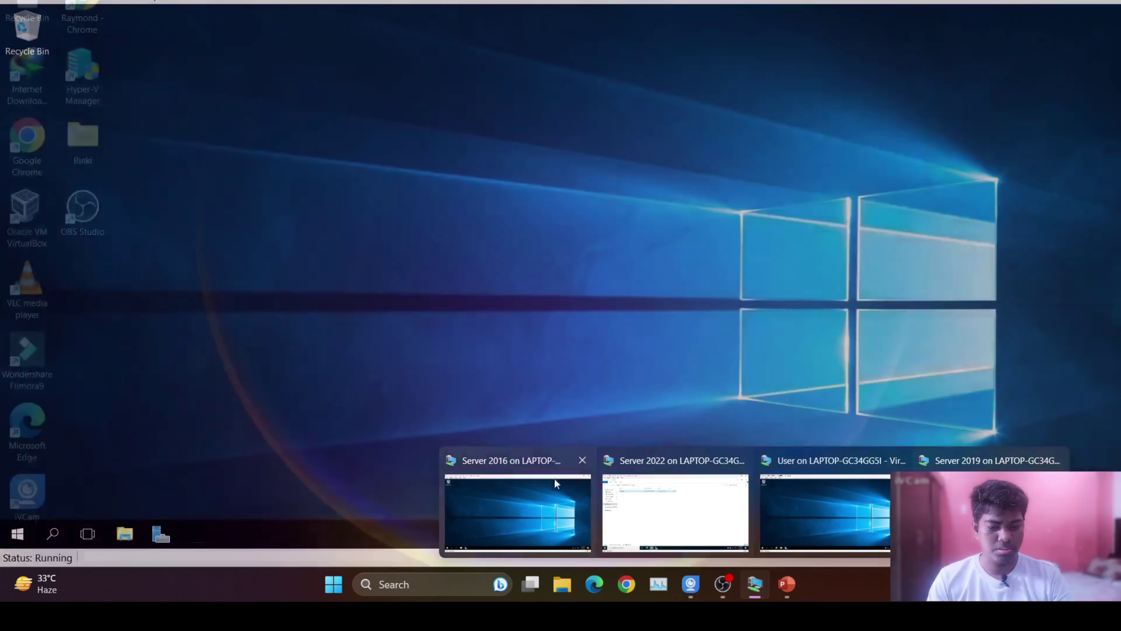
left_click(543, 481)
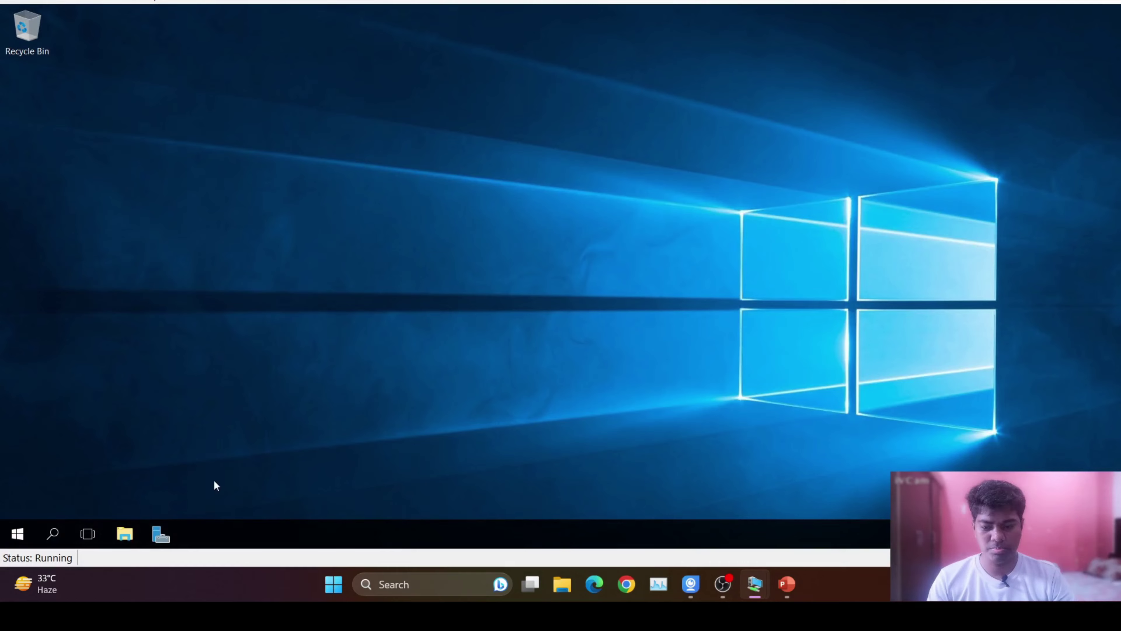
Create a new folder named share16 on Local Disk (C:).
left_click(124, 534)
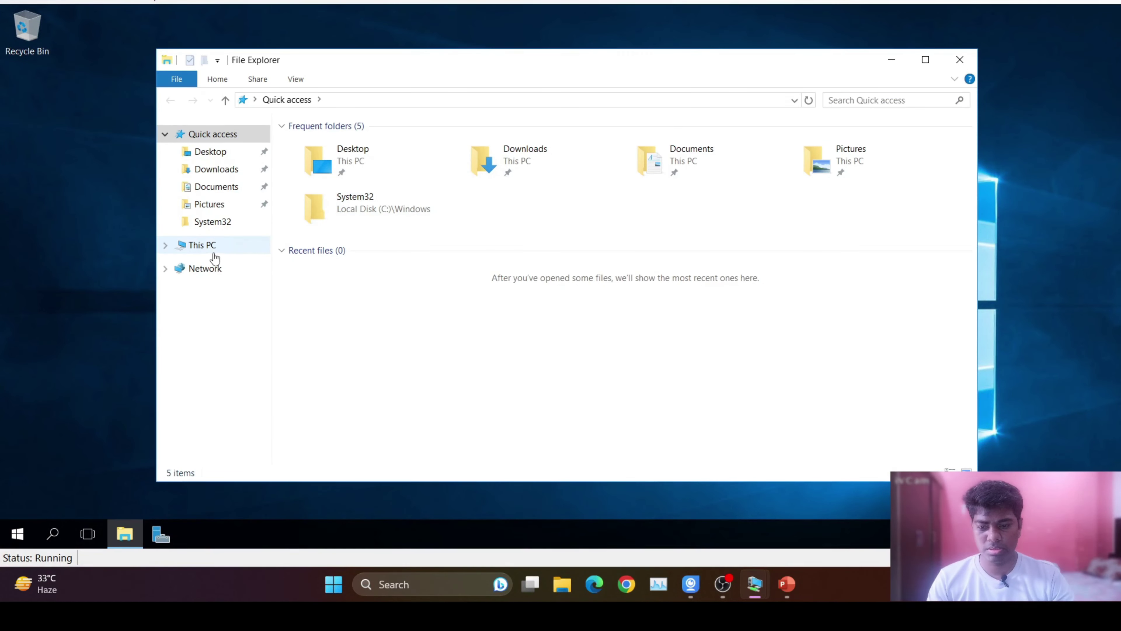
left_click(207, 267)
left_click(221, 246)
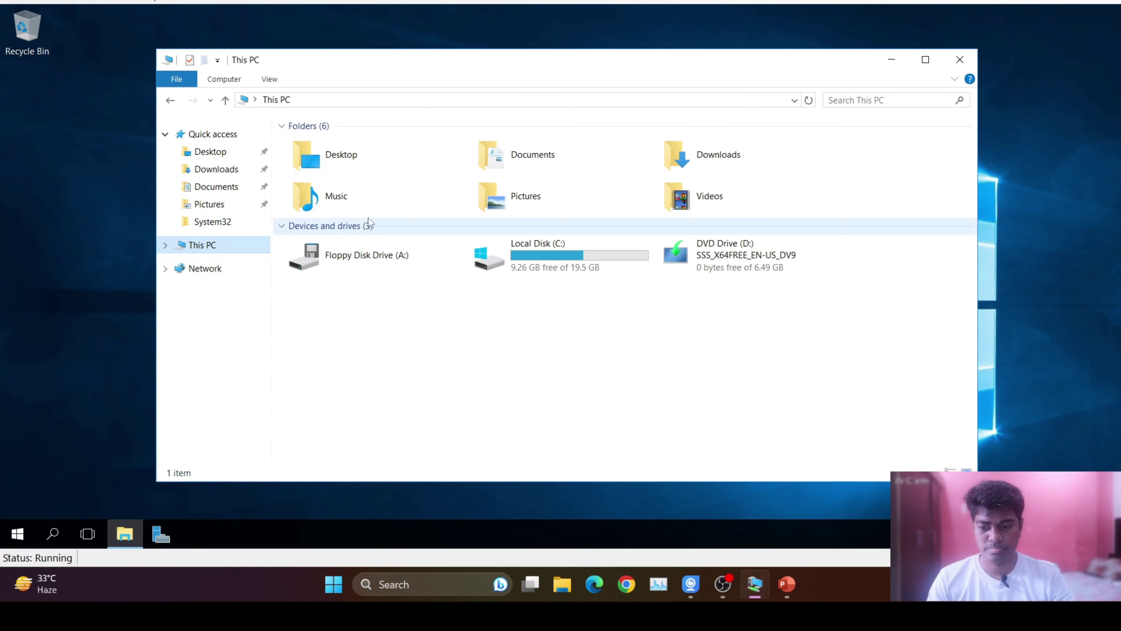
double_click(546, 265)
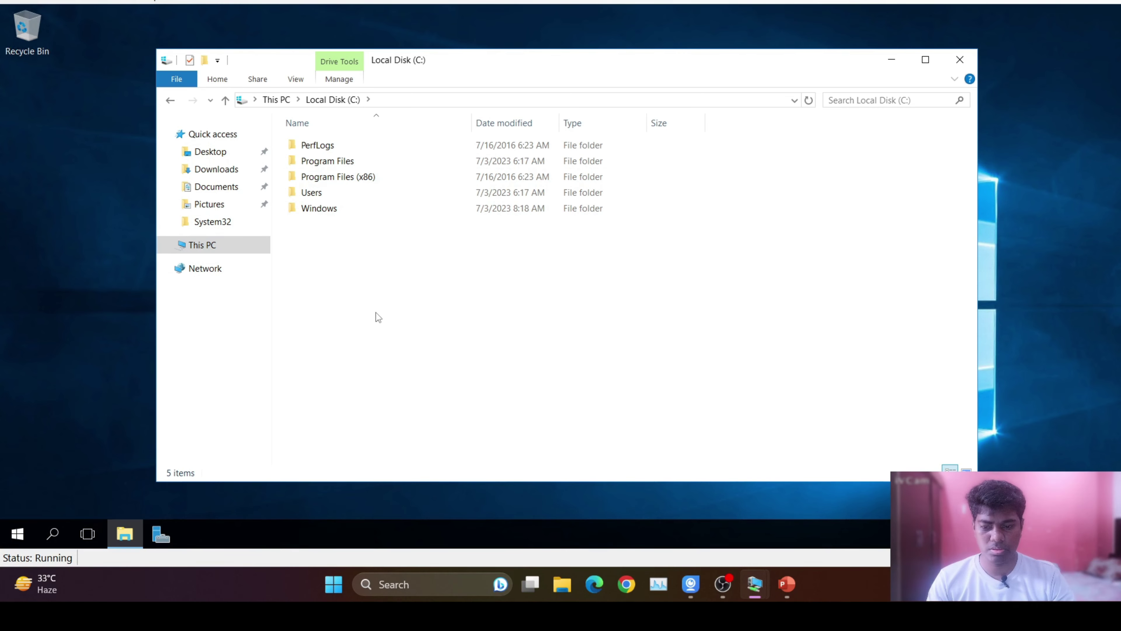
key("ctrl+shift+n")
type("share16")
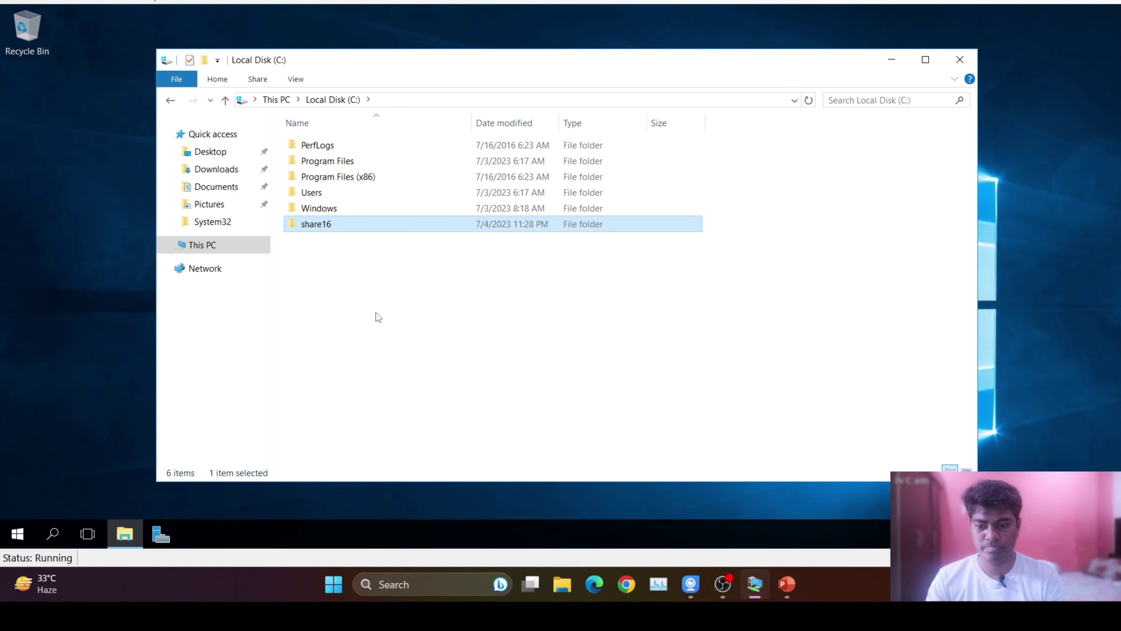
Share share16 under the name share16 with Everyone at Full Control, then open the folder.
right_click(326, 230)
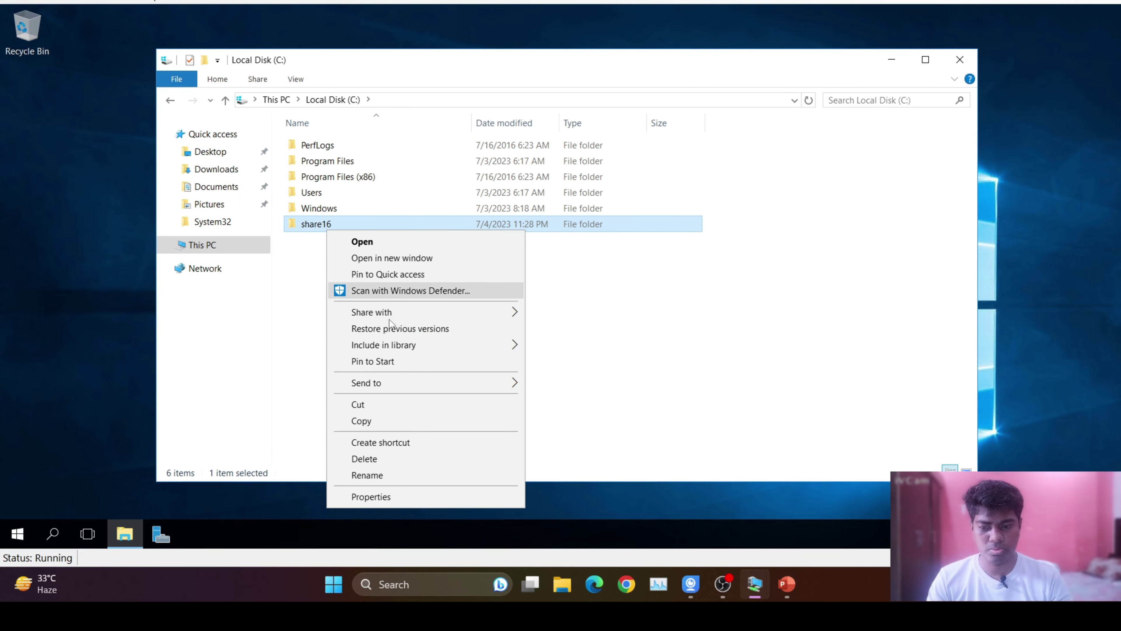
left_click(379, 497)
left_click(395, 204)
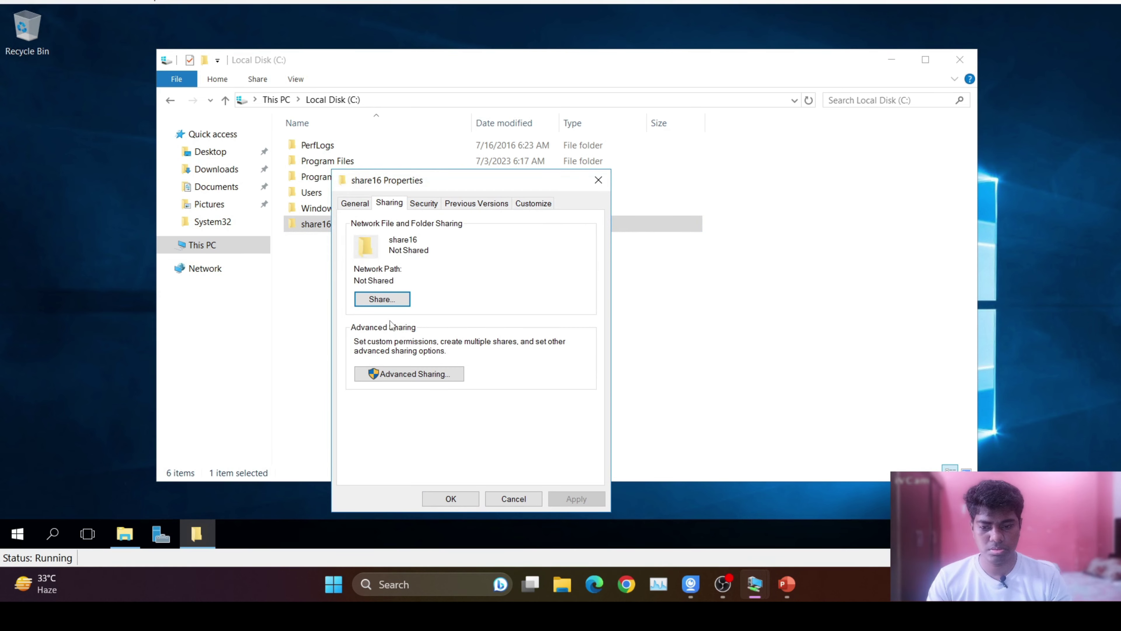
left_click(399, 375)
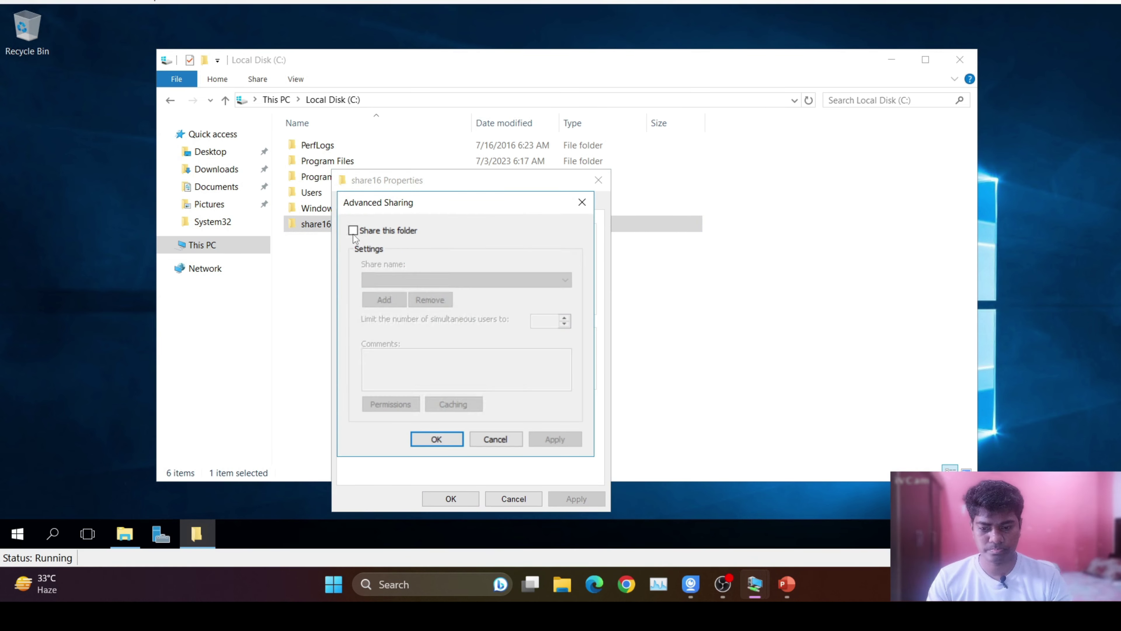
left_click(353, 232)
left_click(391, 404)
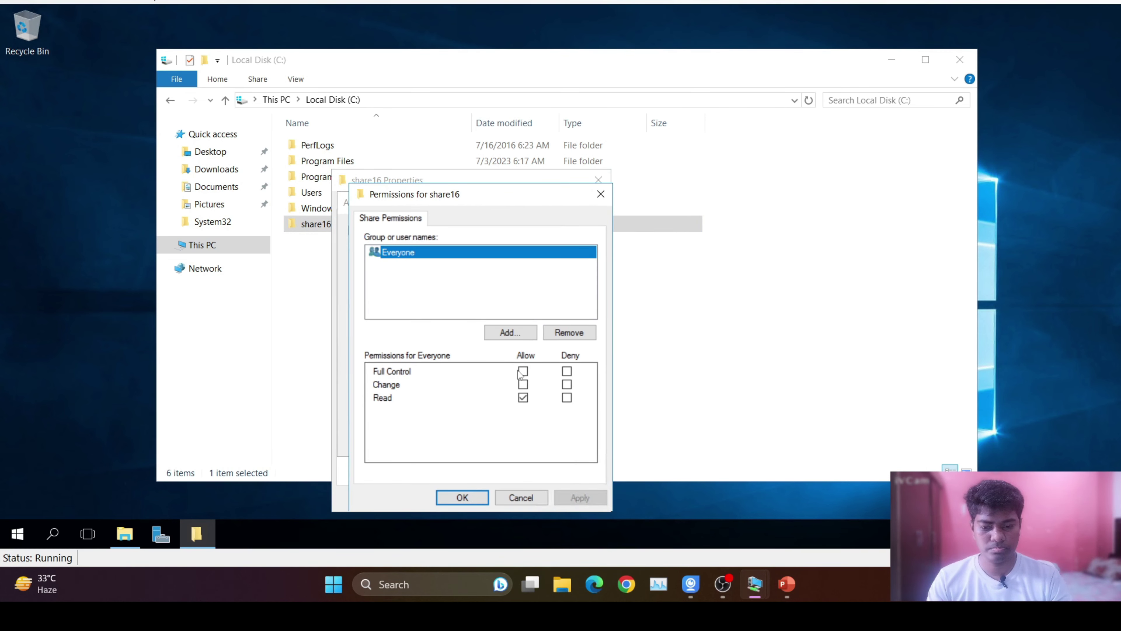
left_click(522, 371)
left_click(473, 498)
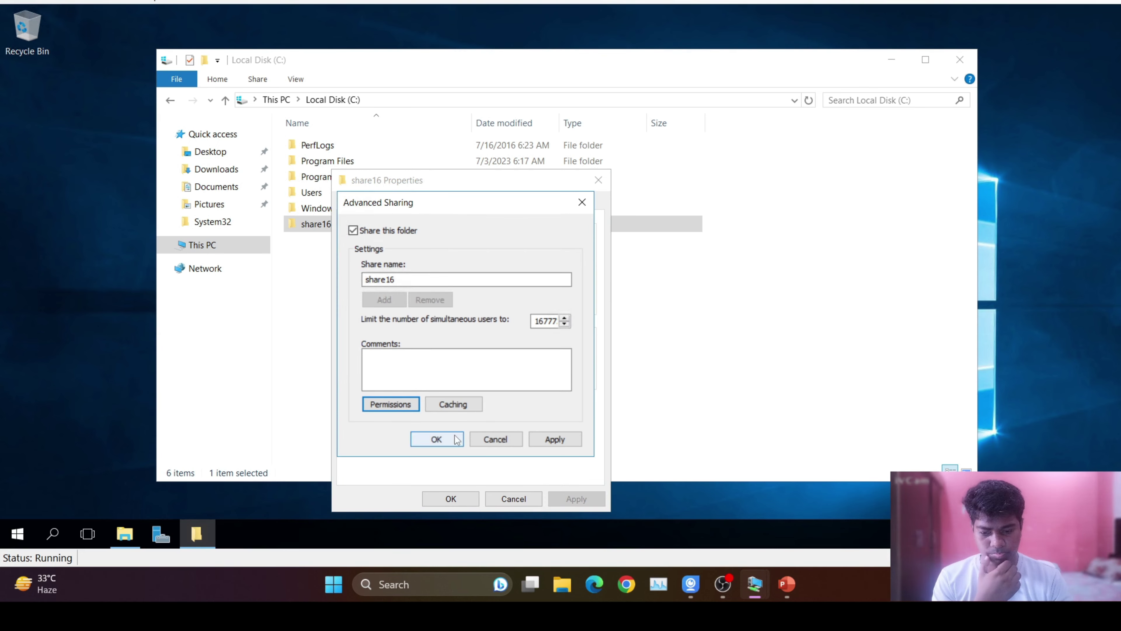
left_click(456, 439)
left_click(451, 498)
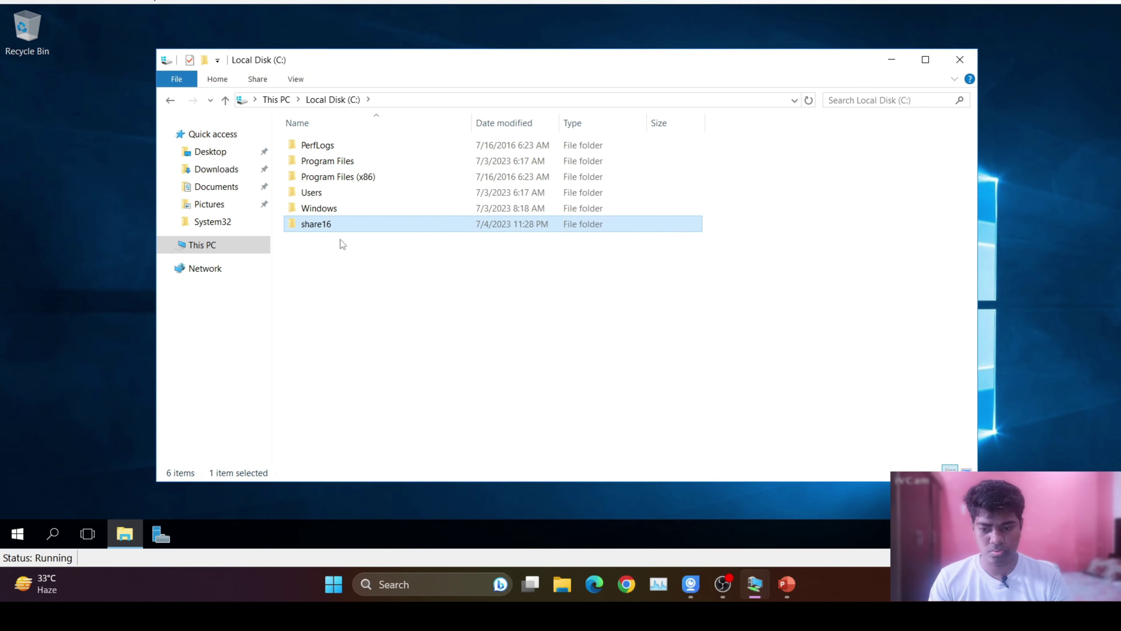
double_click(339, 228)
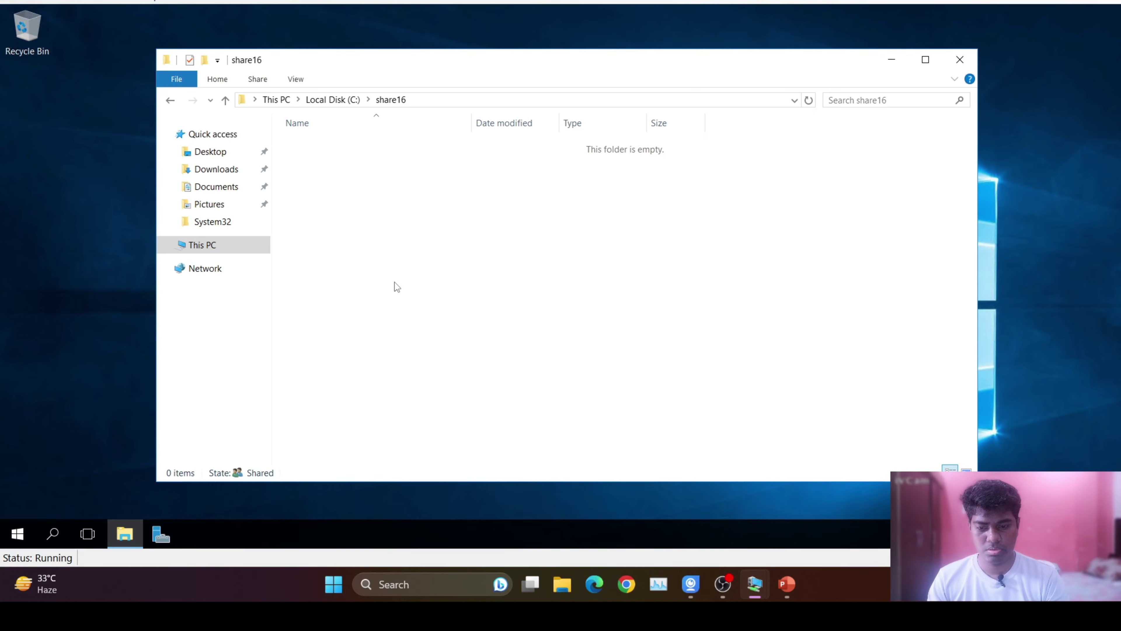
right_click(435, 267)
Create a new text document named test16 inside share16.
mouse_move(538, 450)
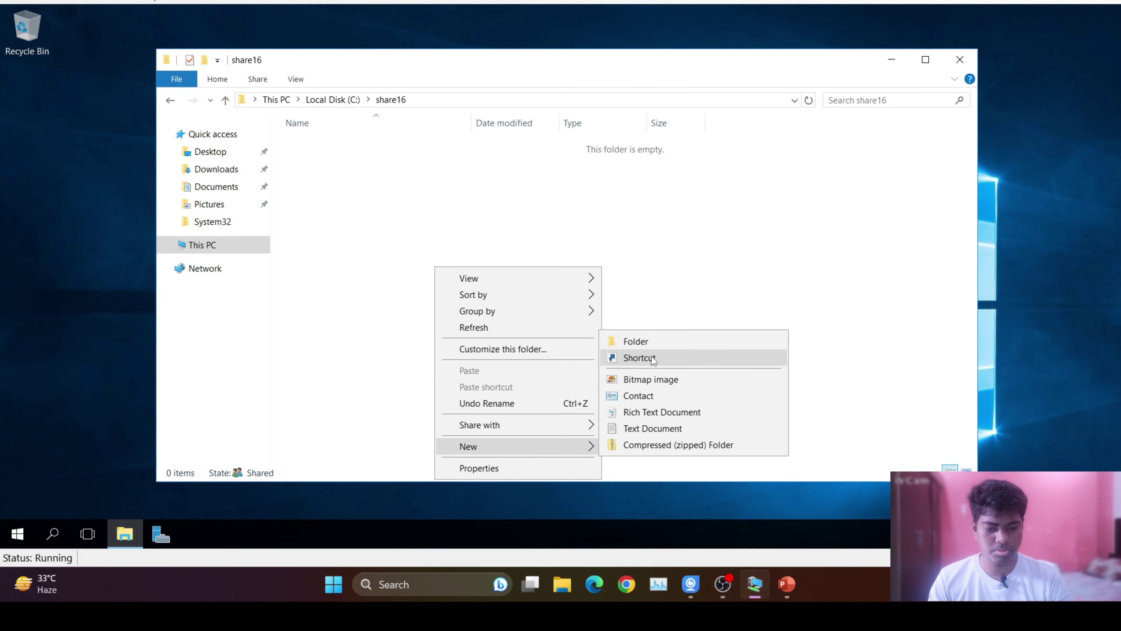
left_click(652, 428)
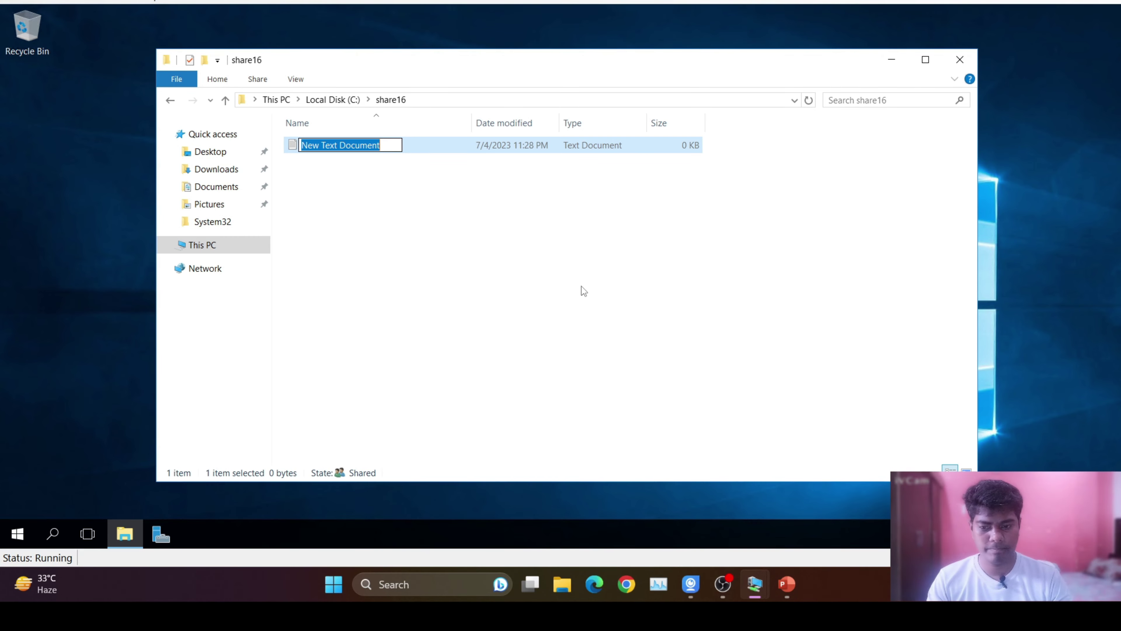
type("test")
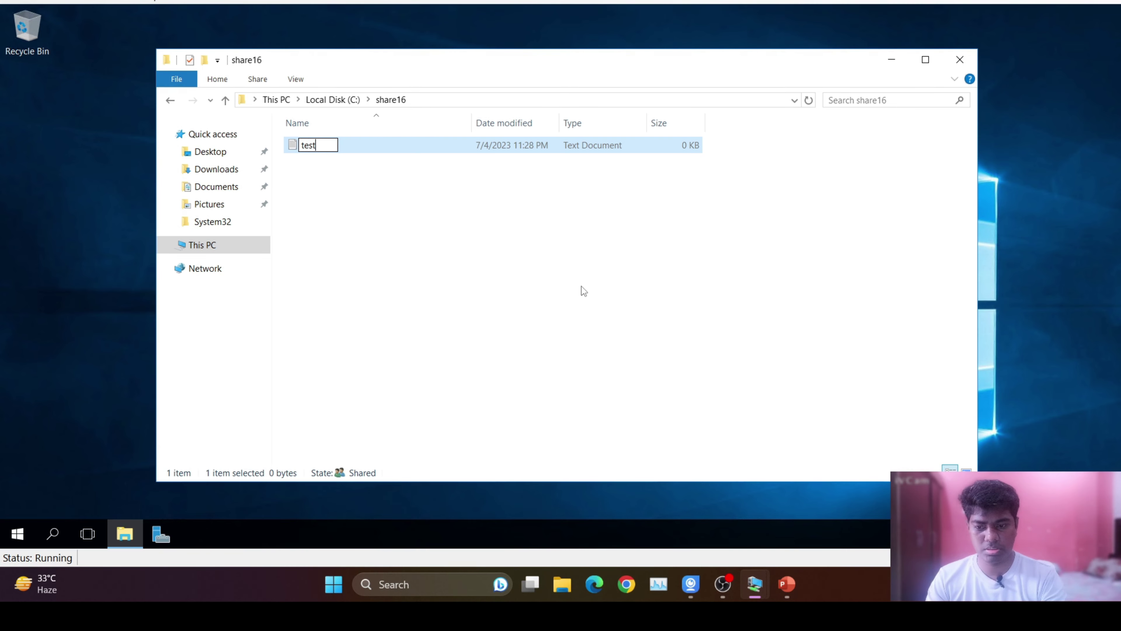
type("1")
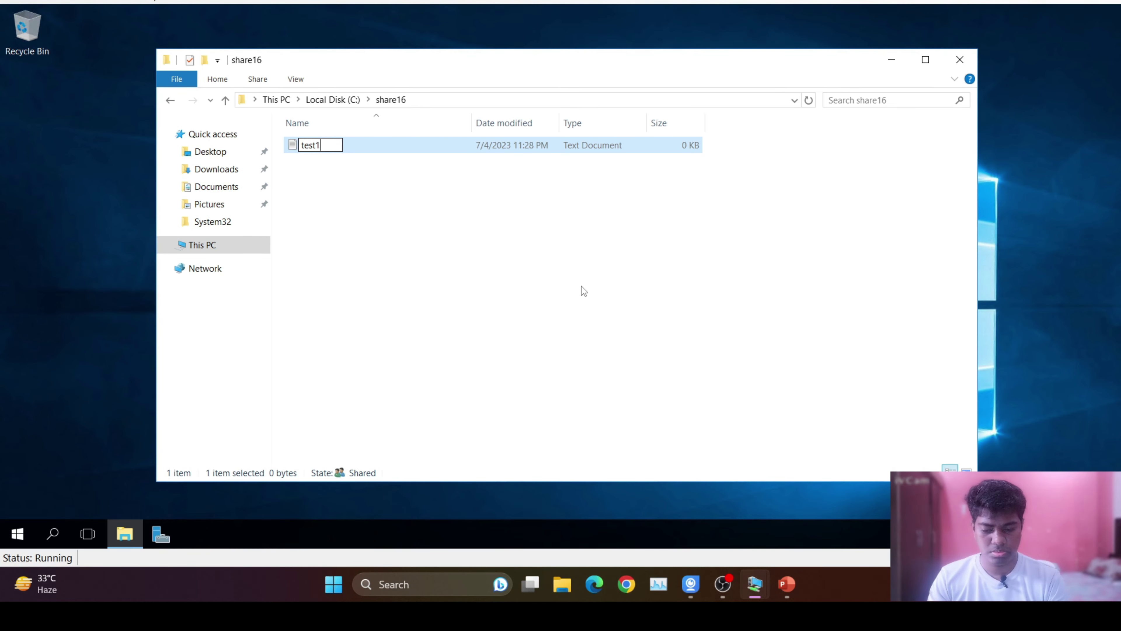
type("6")
key("Return")
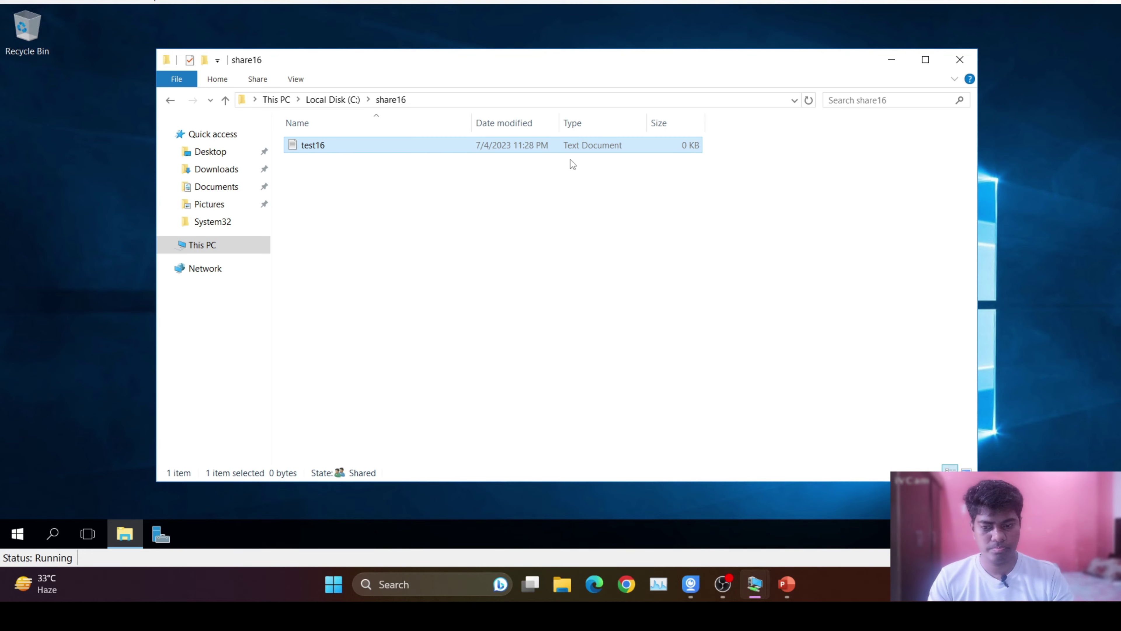
Open test16 in Notepad, close it without saving, and close File Explorer.
double_click(559, 146)
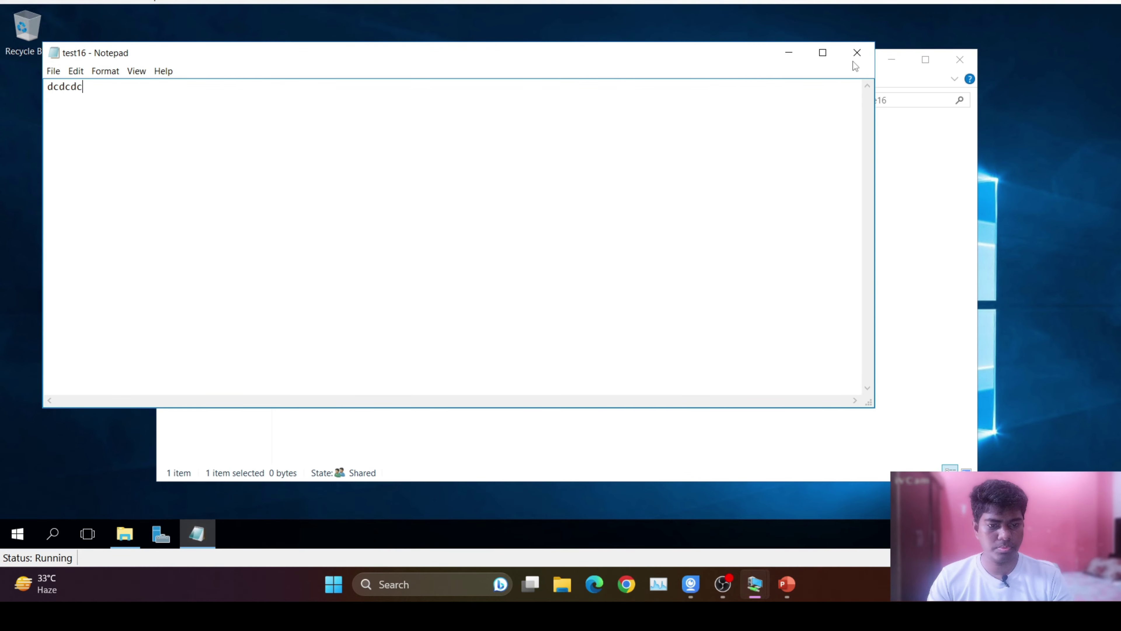
left_click(857, 52)
left_click(560, 282)
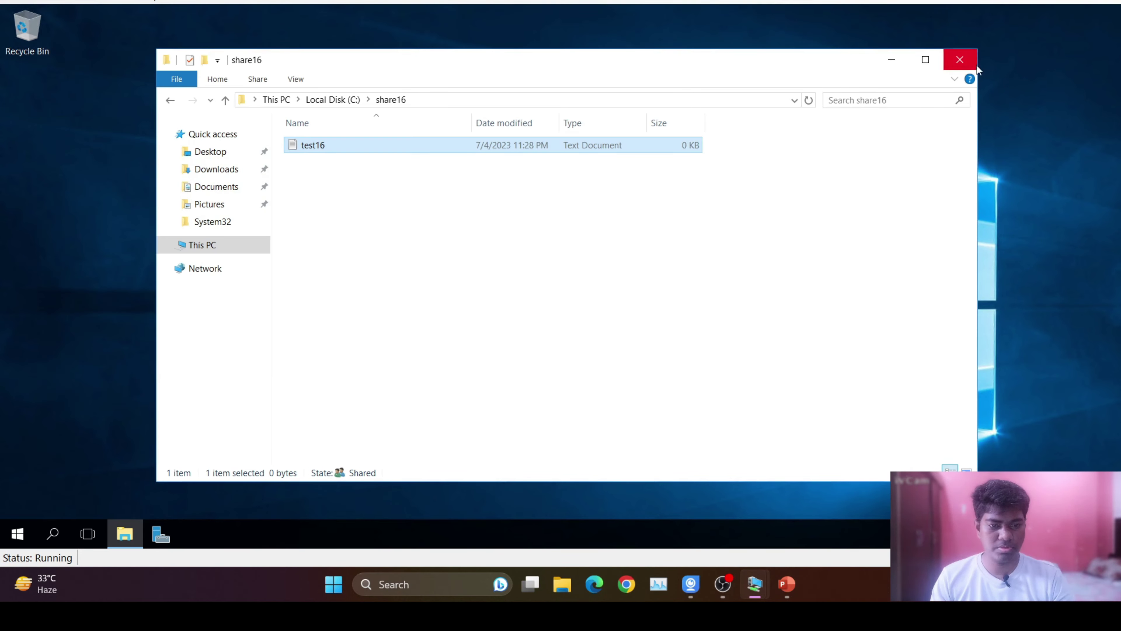
left_click(960, 59)
Change server16's domain from raymond.com to roshan.com in Computer Name/Domain Changes.
left_click(154, 532)
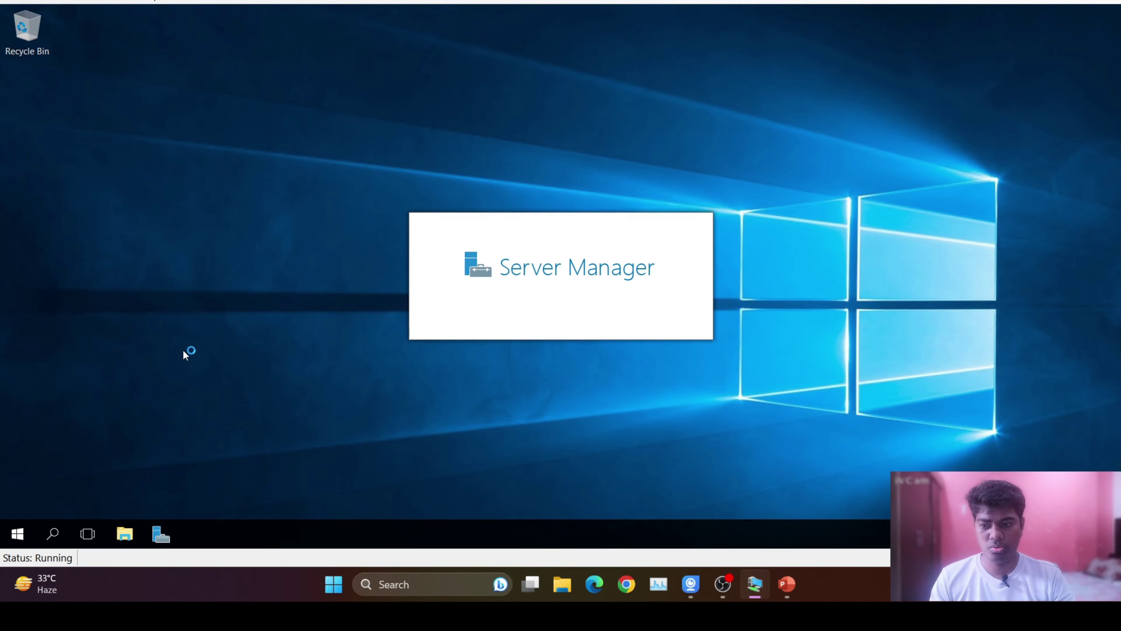
left_click(61, 110)
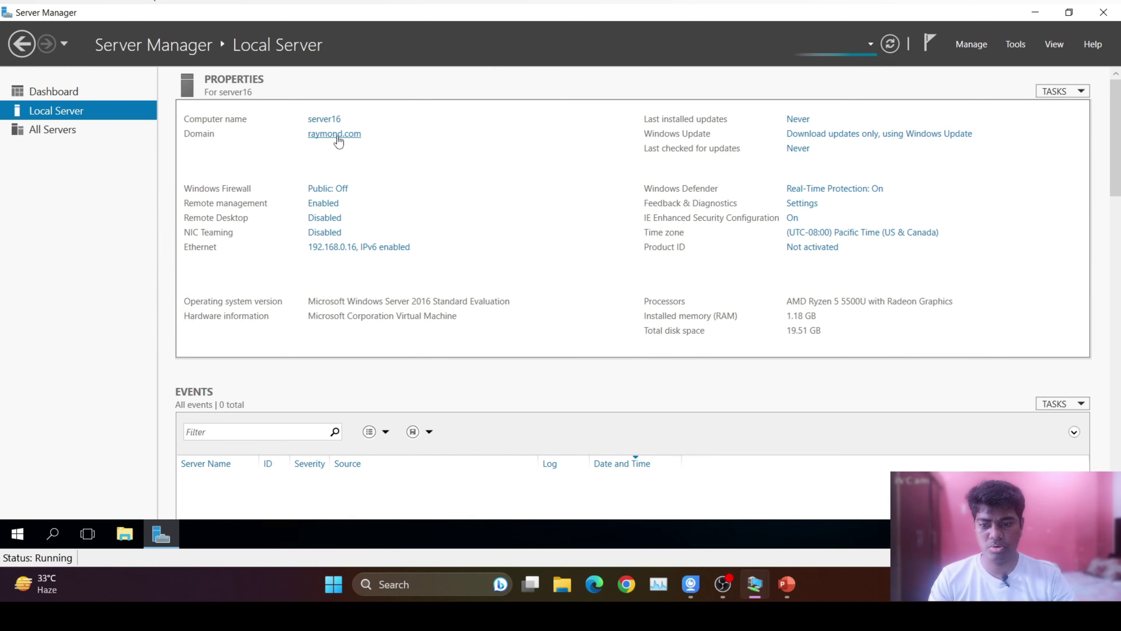
left_click(336, 135)
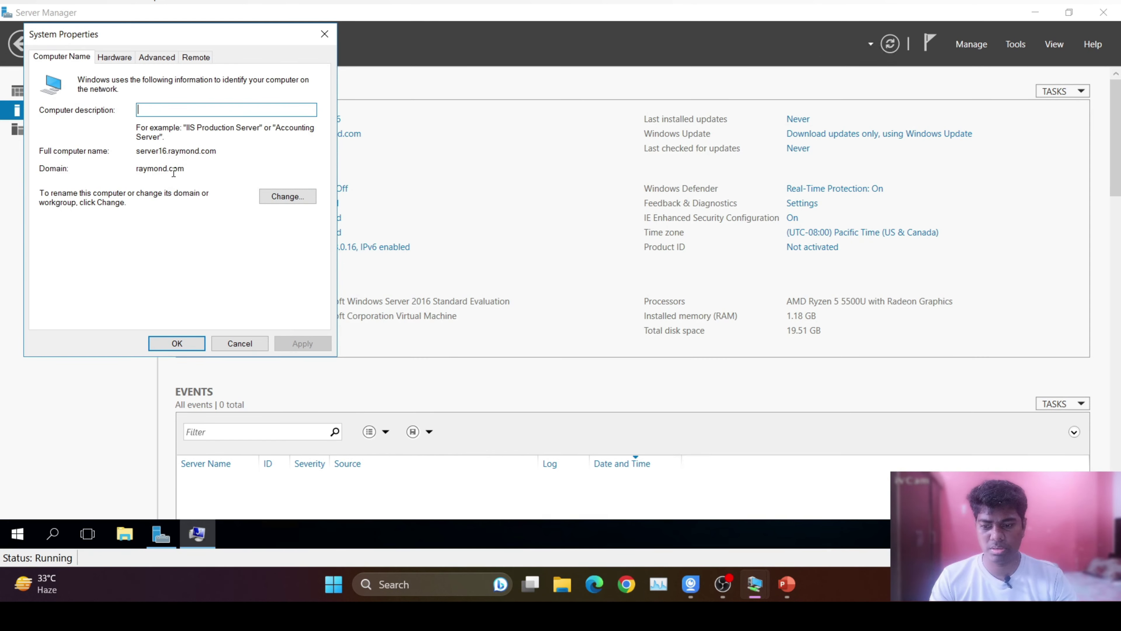
left_click(292, 196)
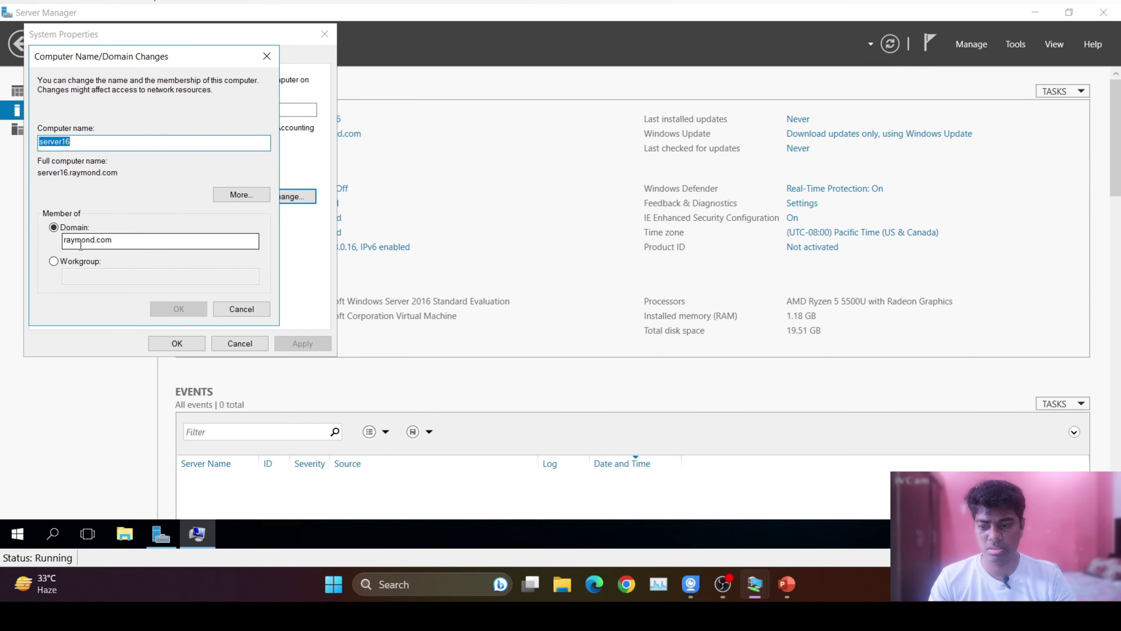
left_click_drag(95, 240, 24, 233)
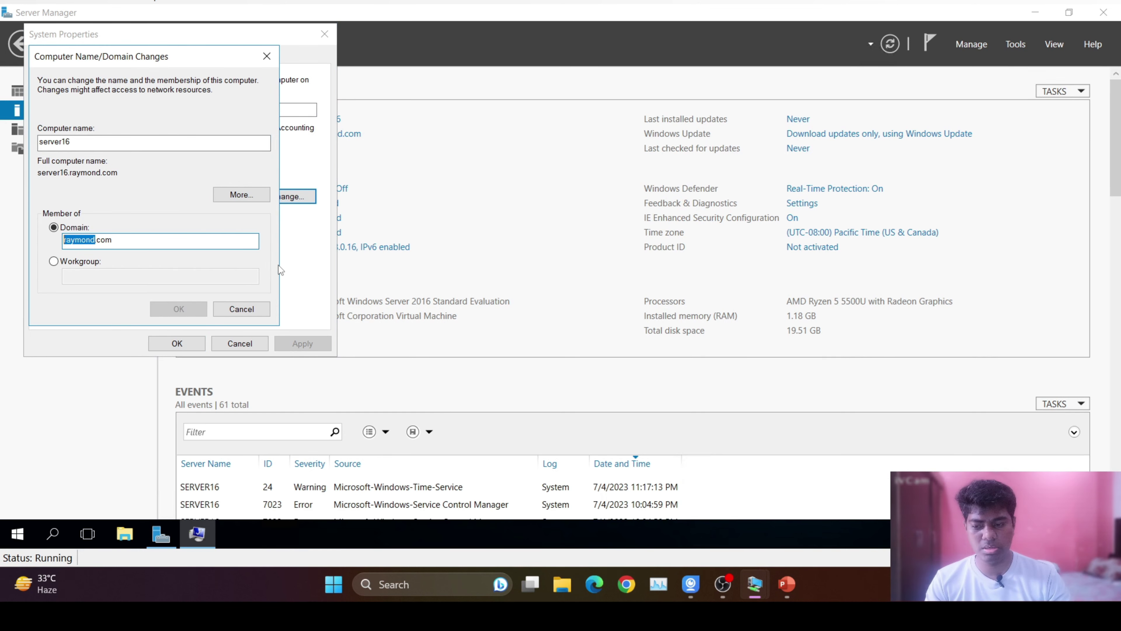
type("roshan")
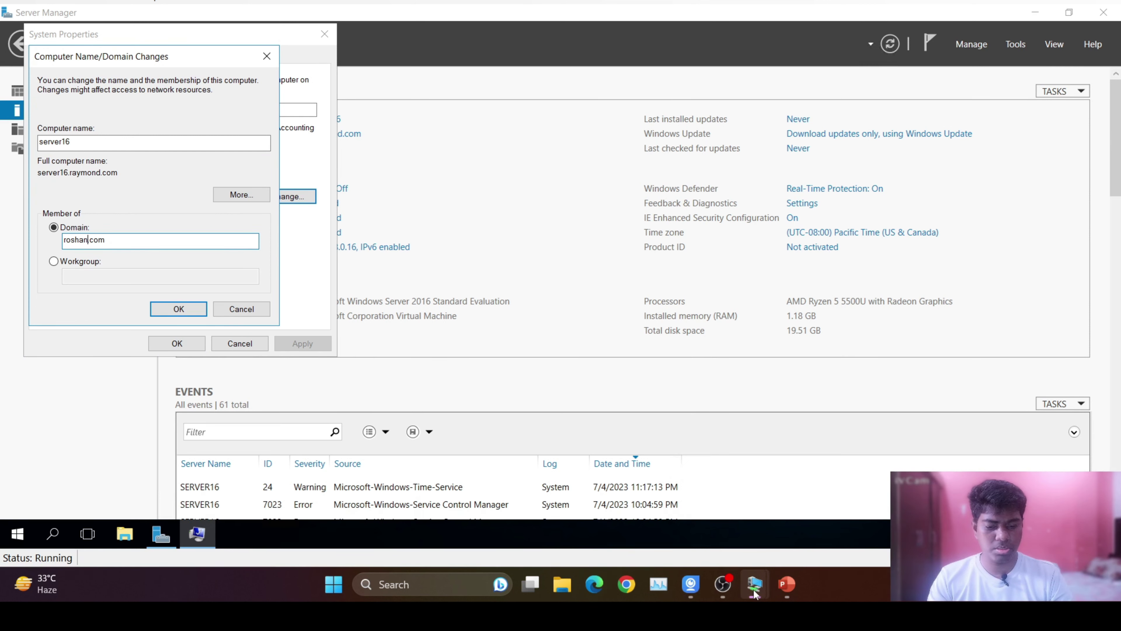
Check the domain on the Server 2022 VM, then return to the Server 2016 VM.
mouse_move(755, 594)
left_click(694, 526)
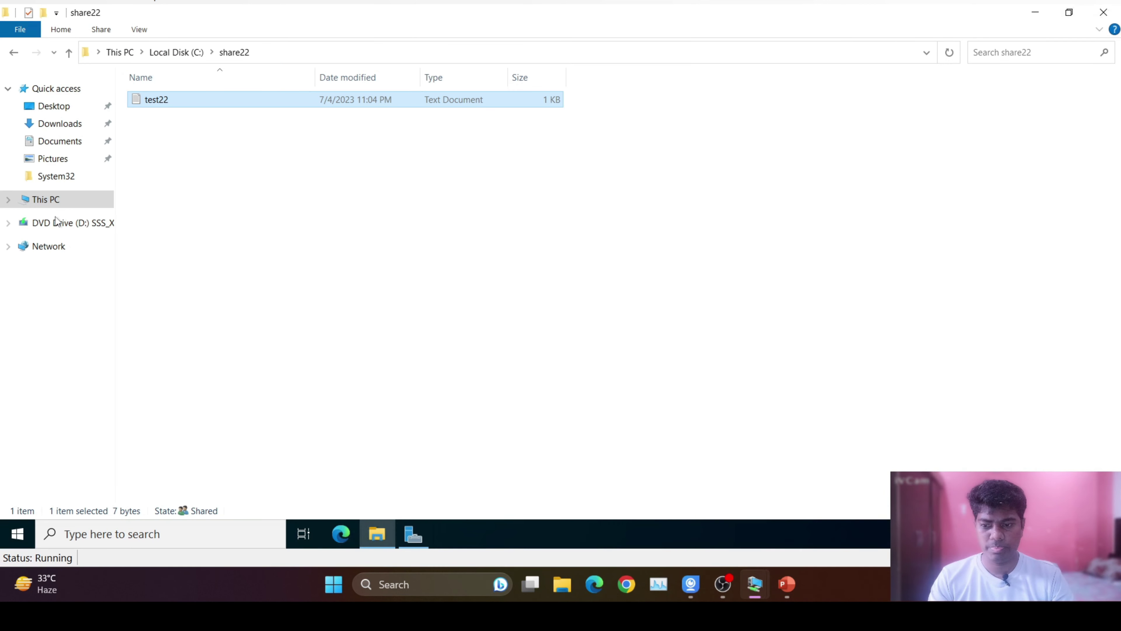
left_click(421, 537)
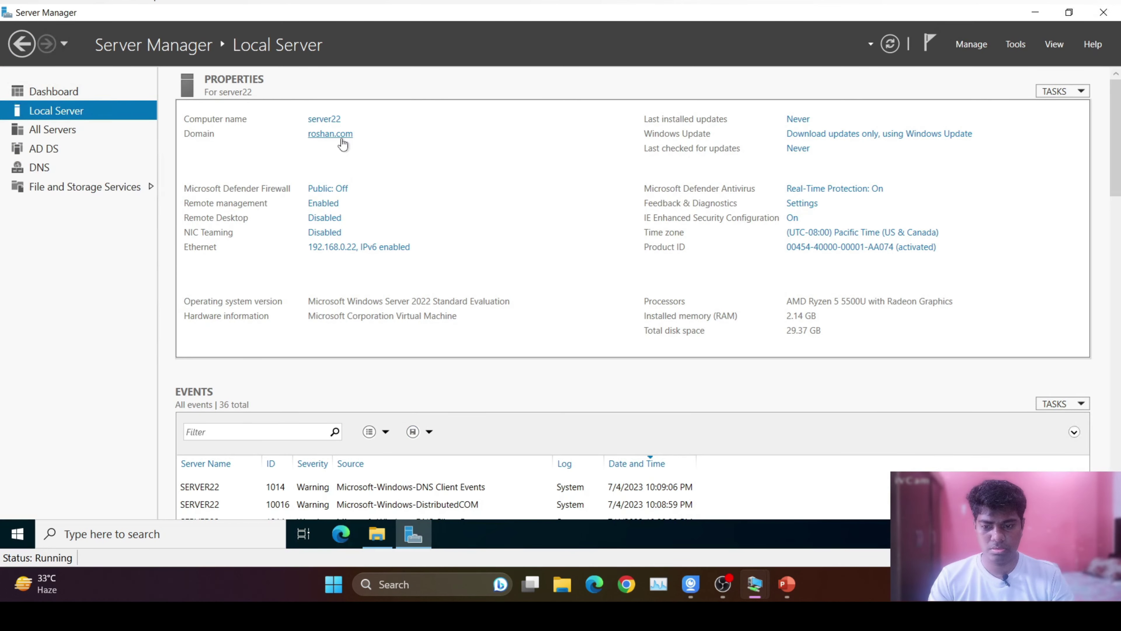
mouse_move(755, 590)
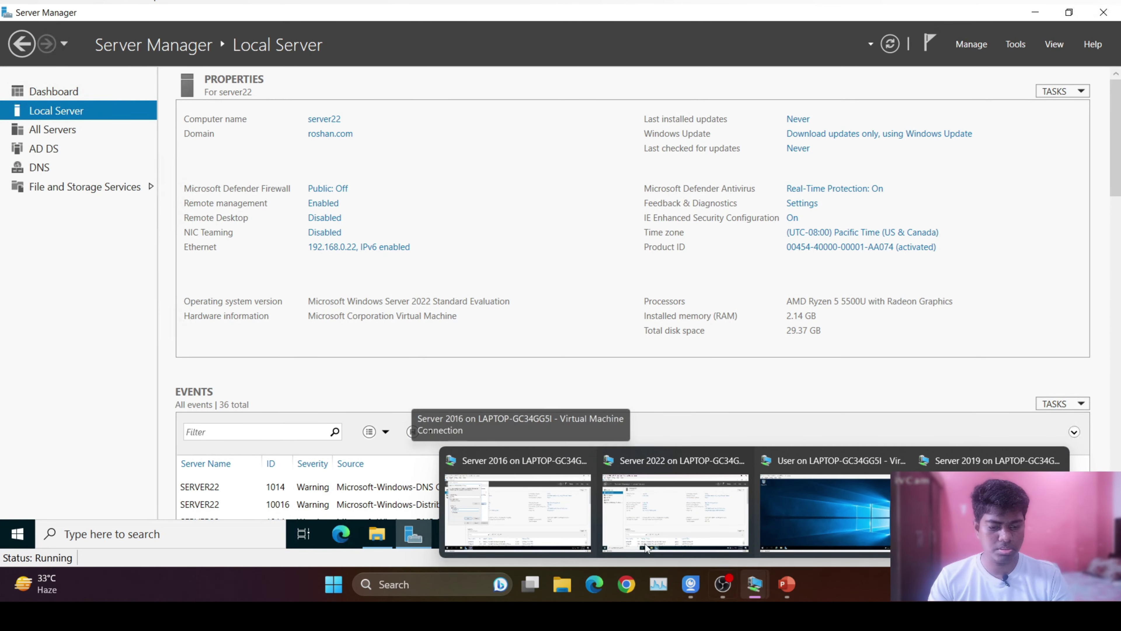
left_click(504, 512)
Authorize the roshan.com domain join with the administrator account and its password.
left_click(178, 310)
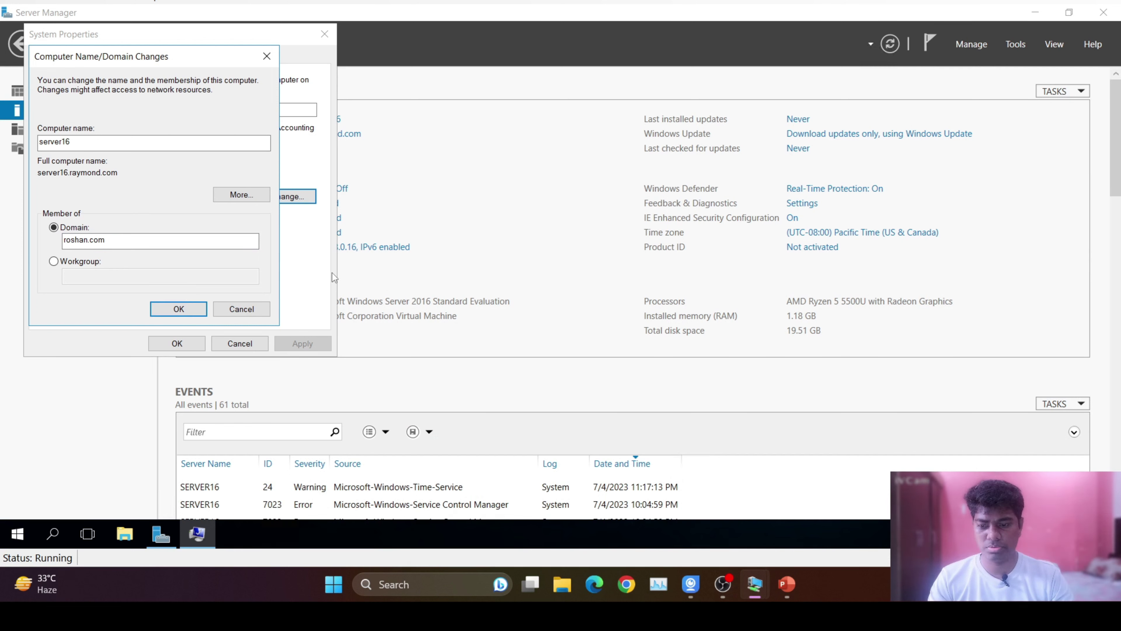
type("adn")
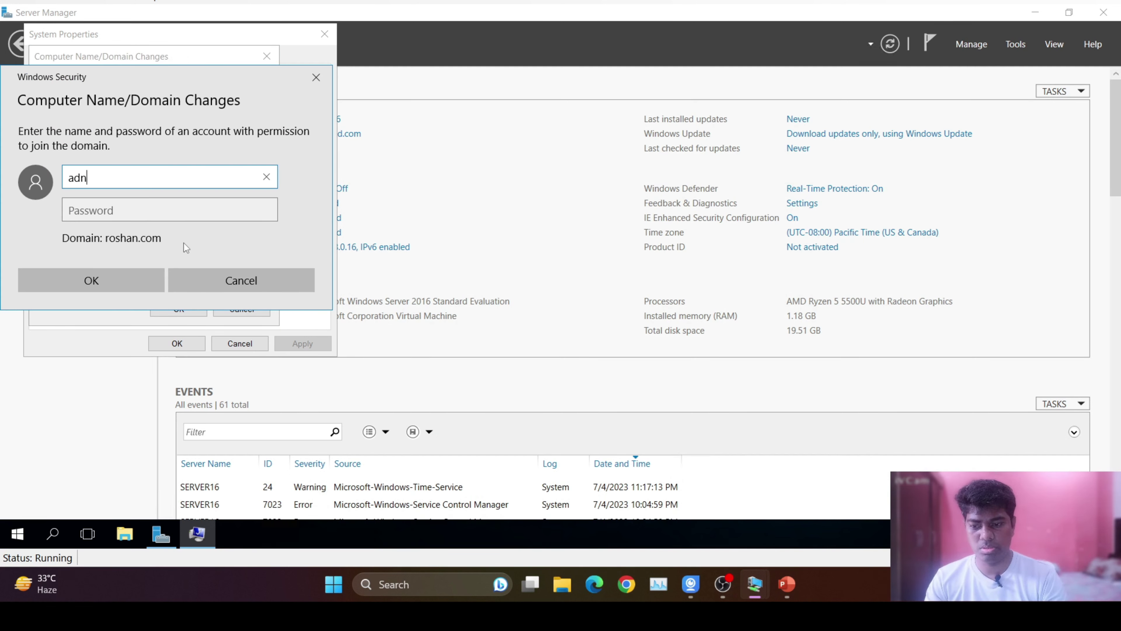
key("BackSpace")
type("mi")
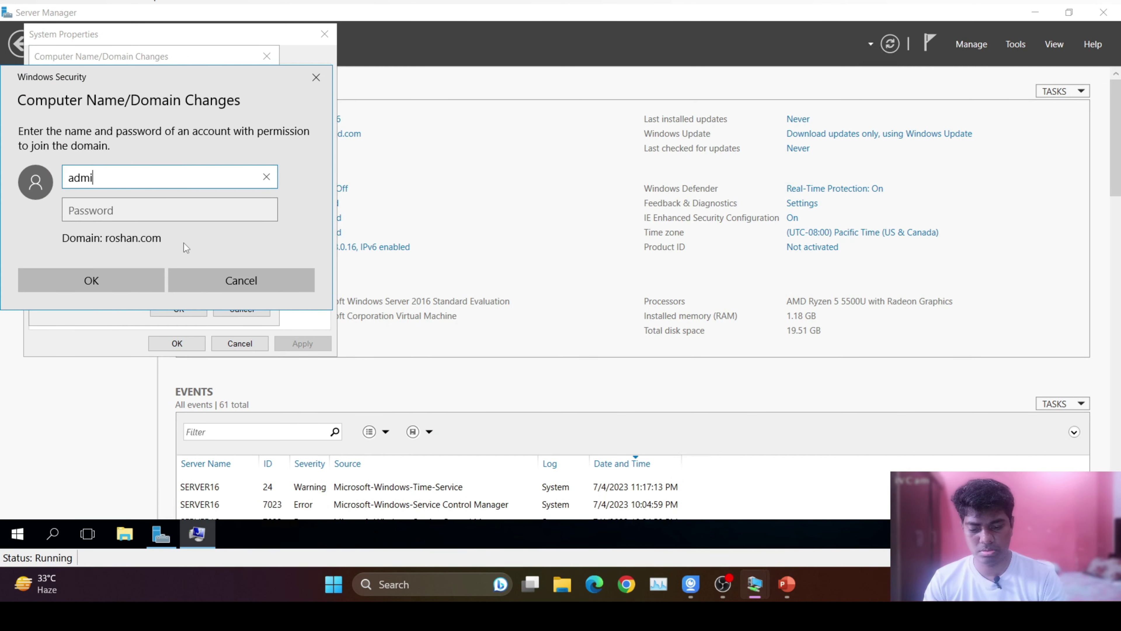
type("nistrator")
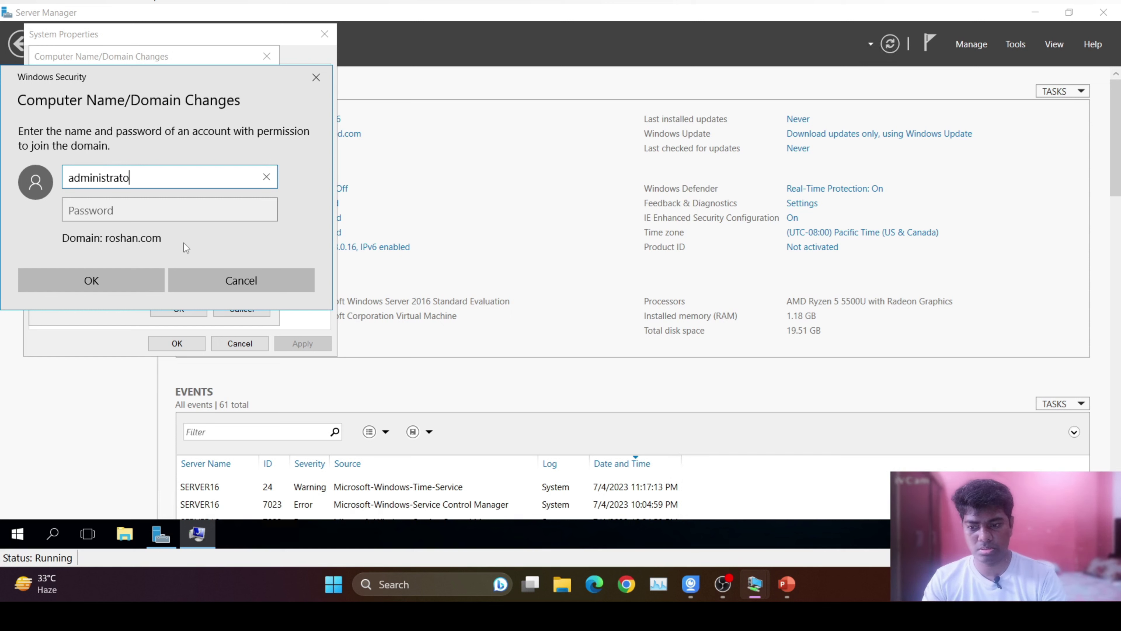
key("Tab")
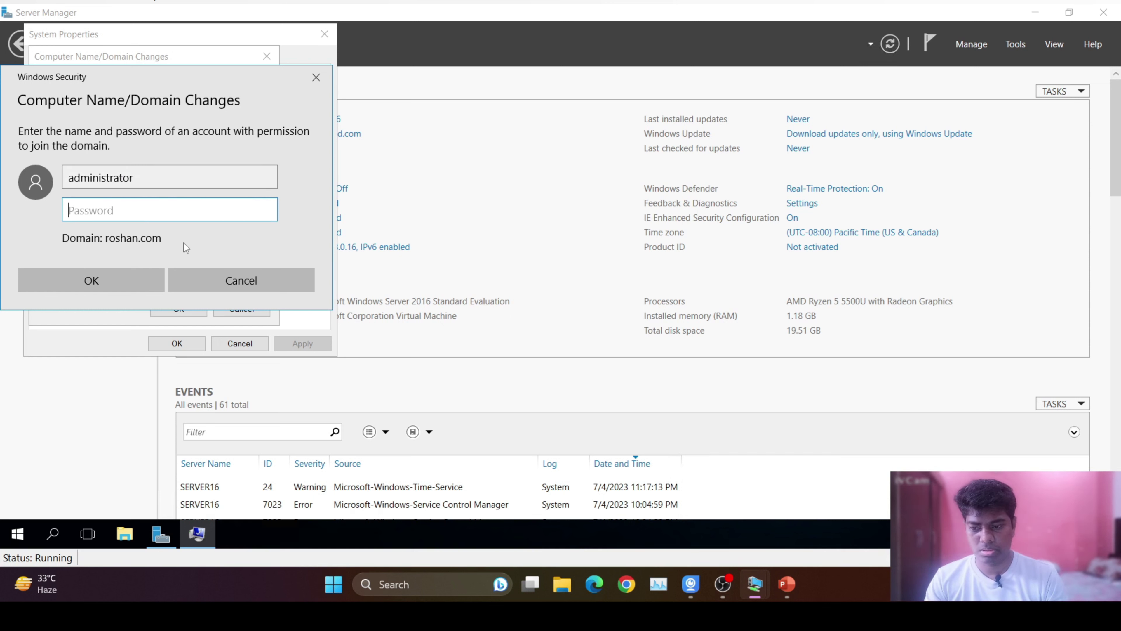
type("******")
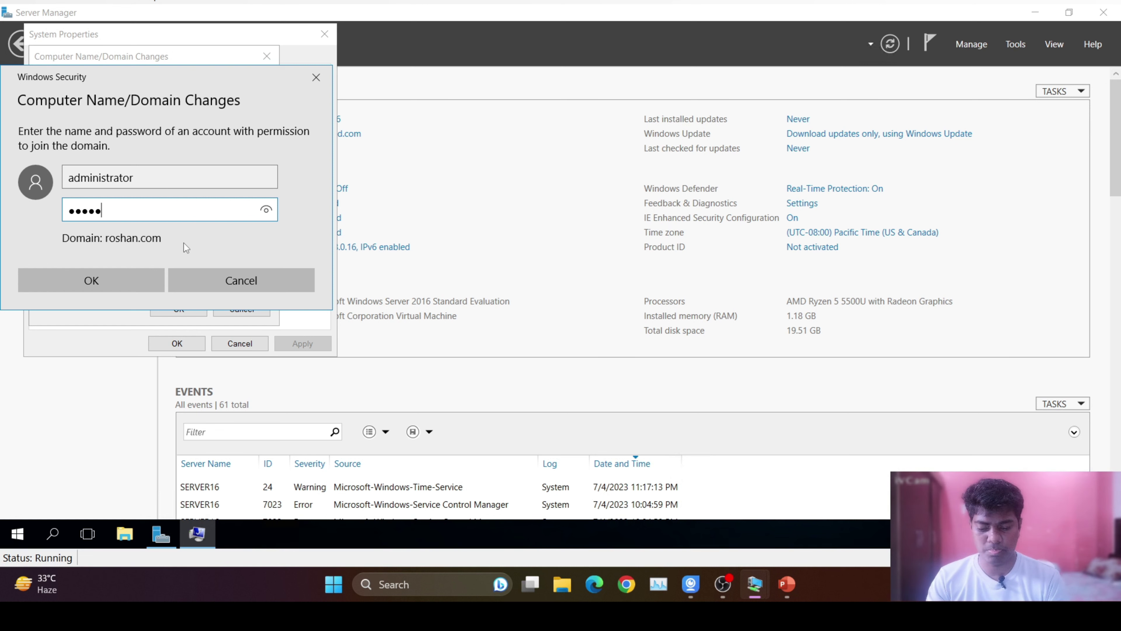
type("*****")
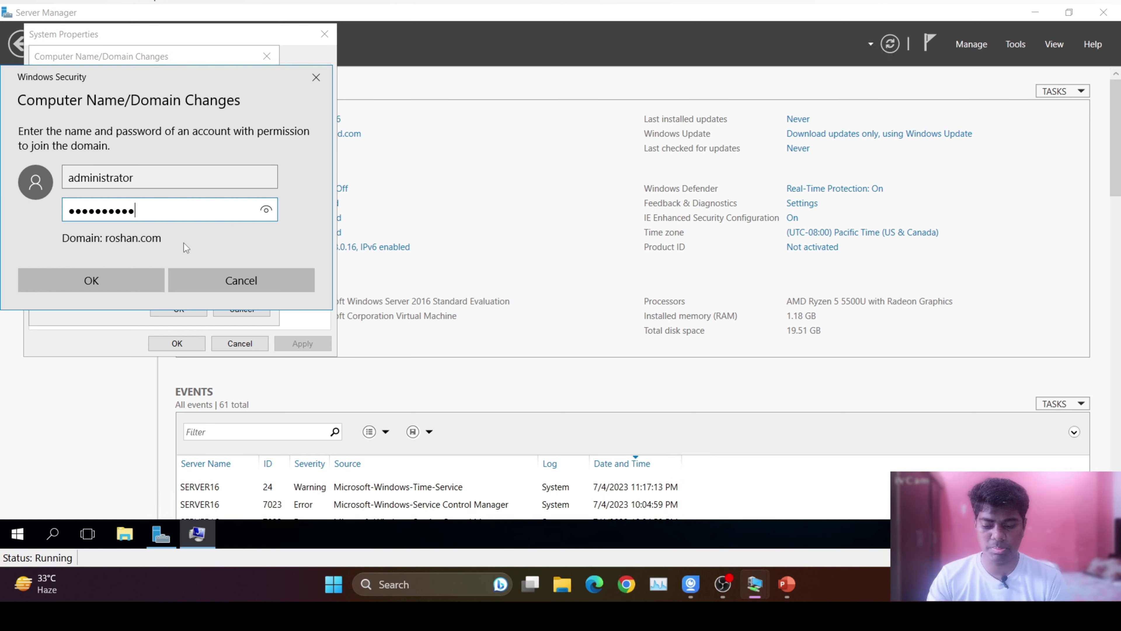
left_click(122, 282)
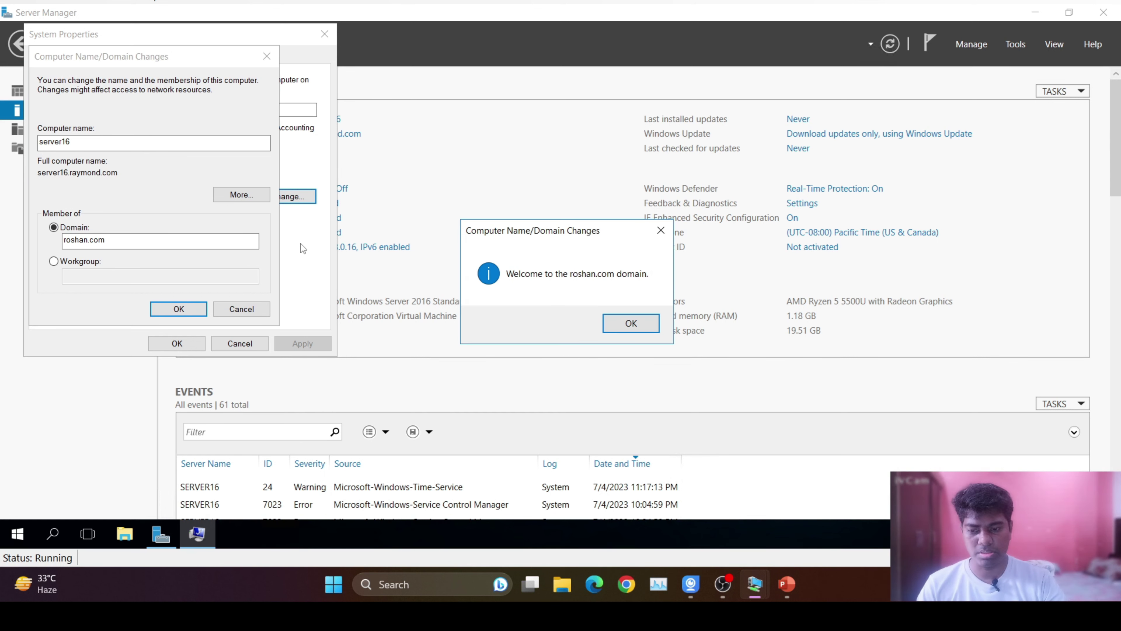
Acknowledge the welcome and restart-required messages, close System Properties, and restart the server now.
left_click(609, 326)
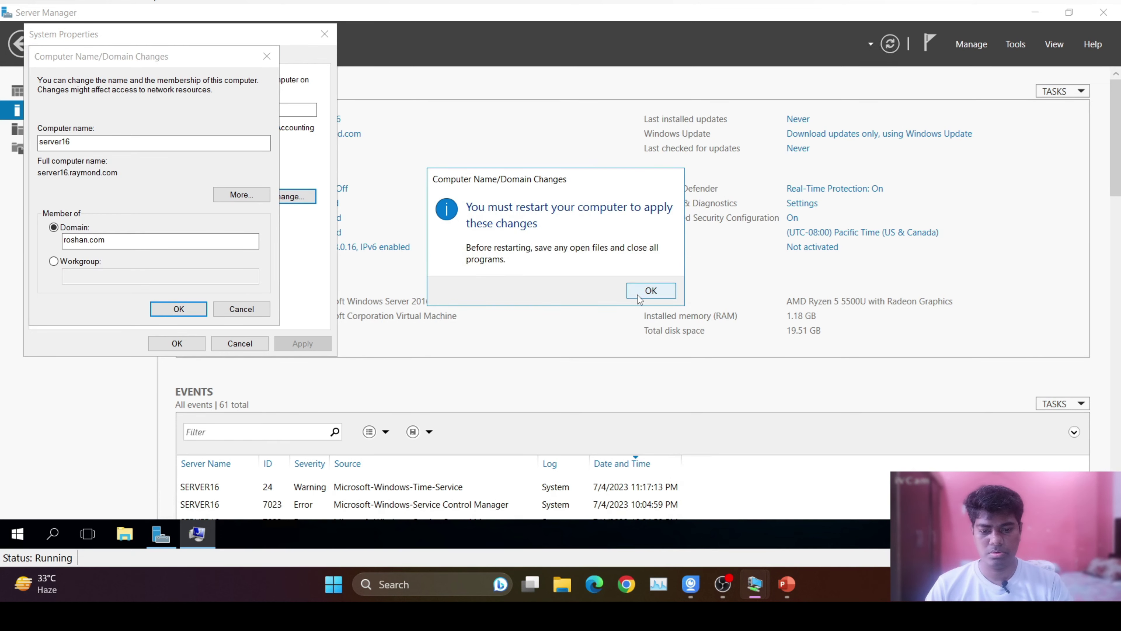
left_click(649, 292)
left_click(176, 343)
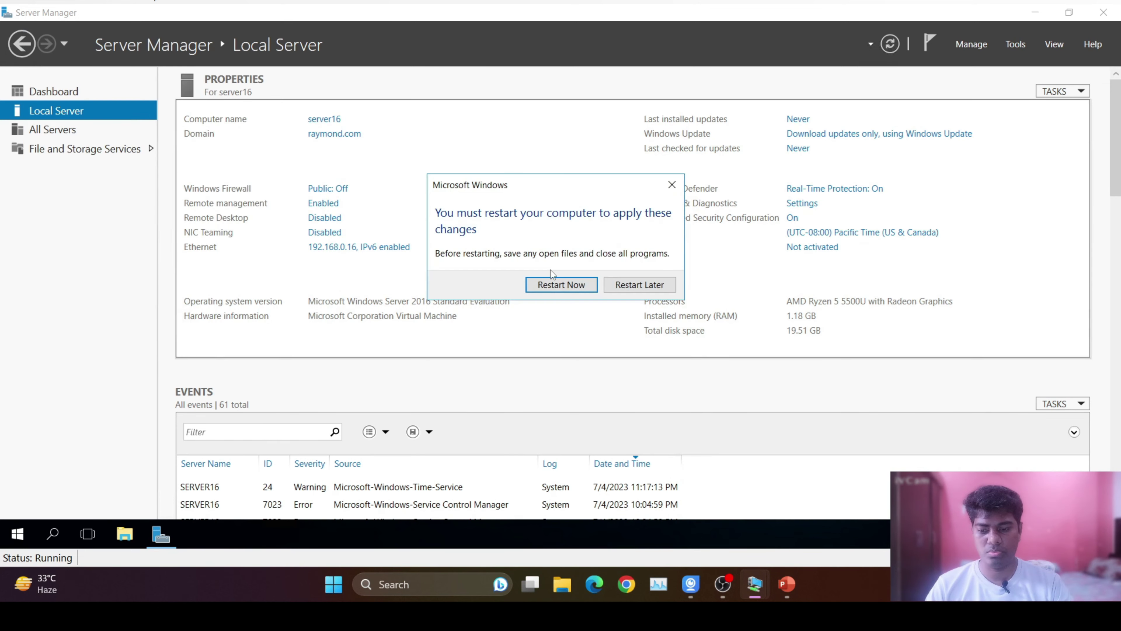
left_click(570, 283)
mouse_move(755, 584)
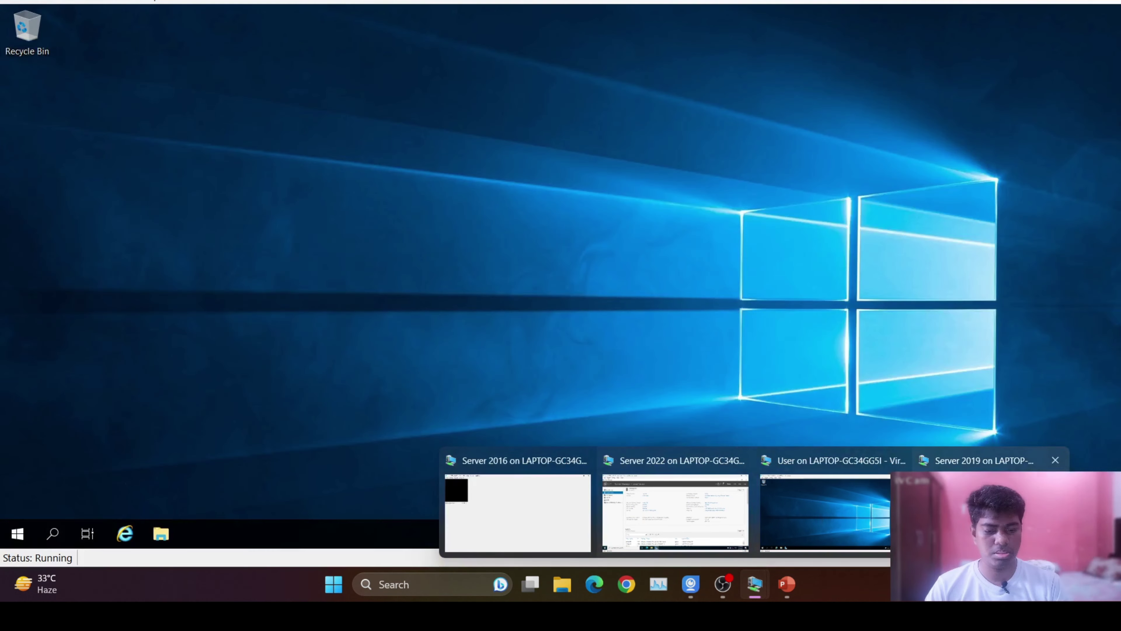
On the Server 2016 VM, create a share19 folder on Local Disk (C:) and open it.
left_click(554, 499)
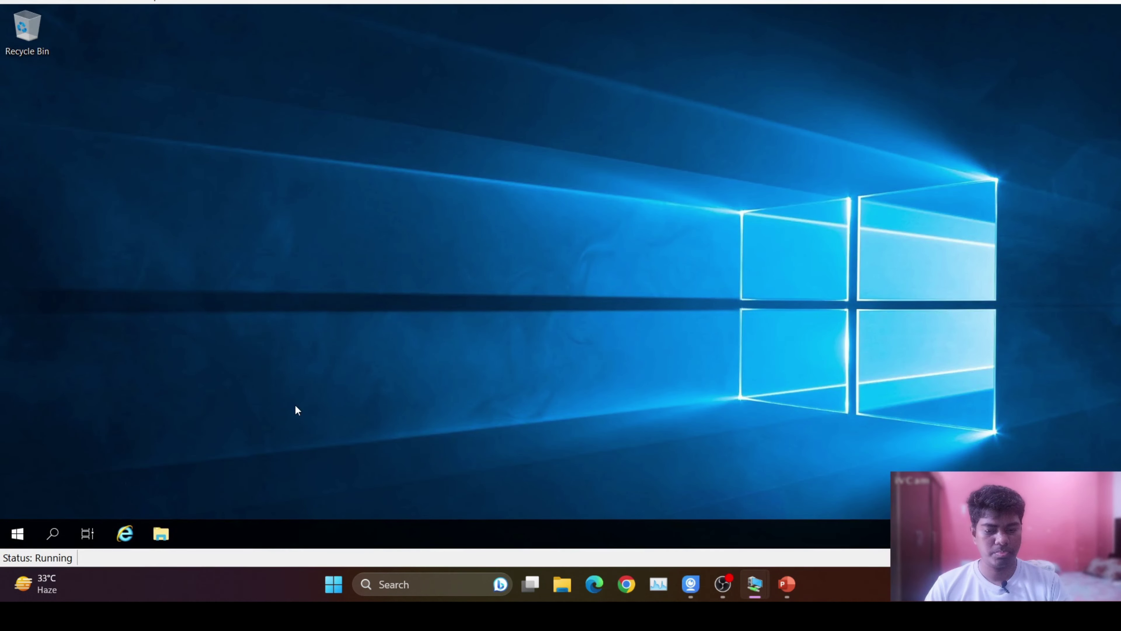
left_click(161, 530)
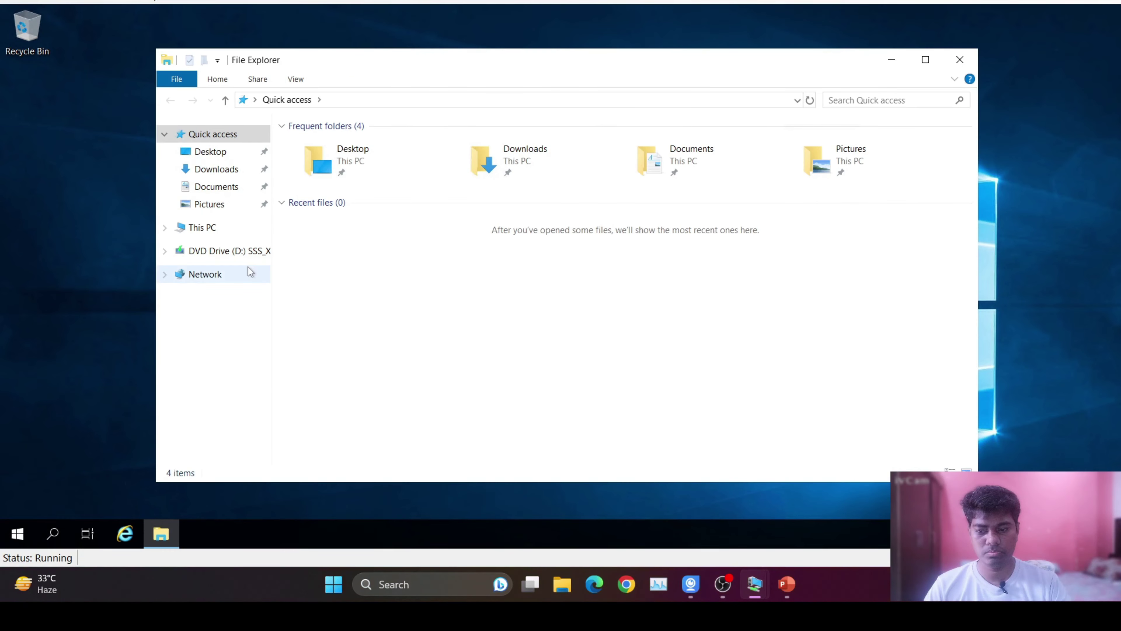
left_click(202, 227)
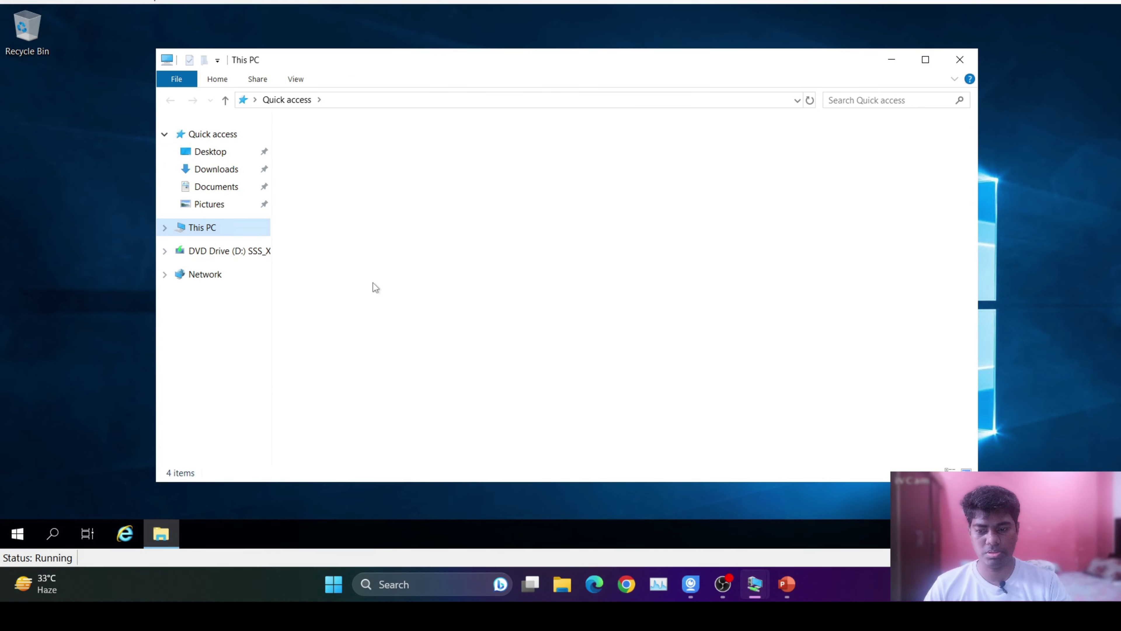
double_click(553, 301)
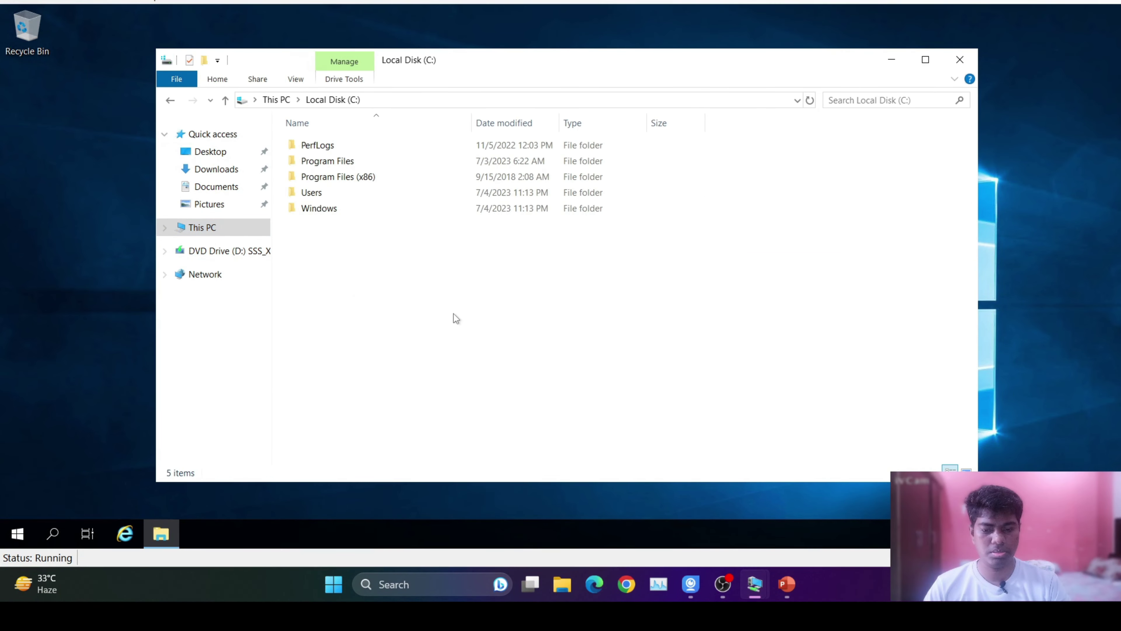
key("ctrl+shift+n")
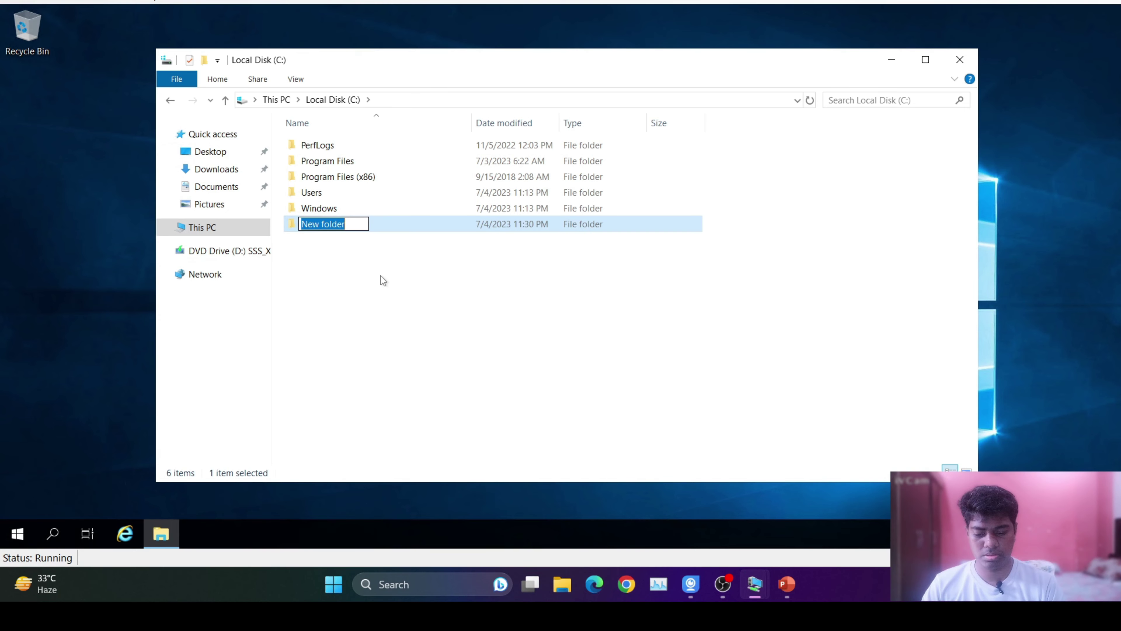
type("share")
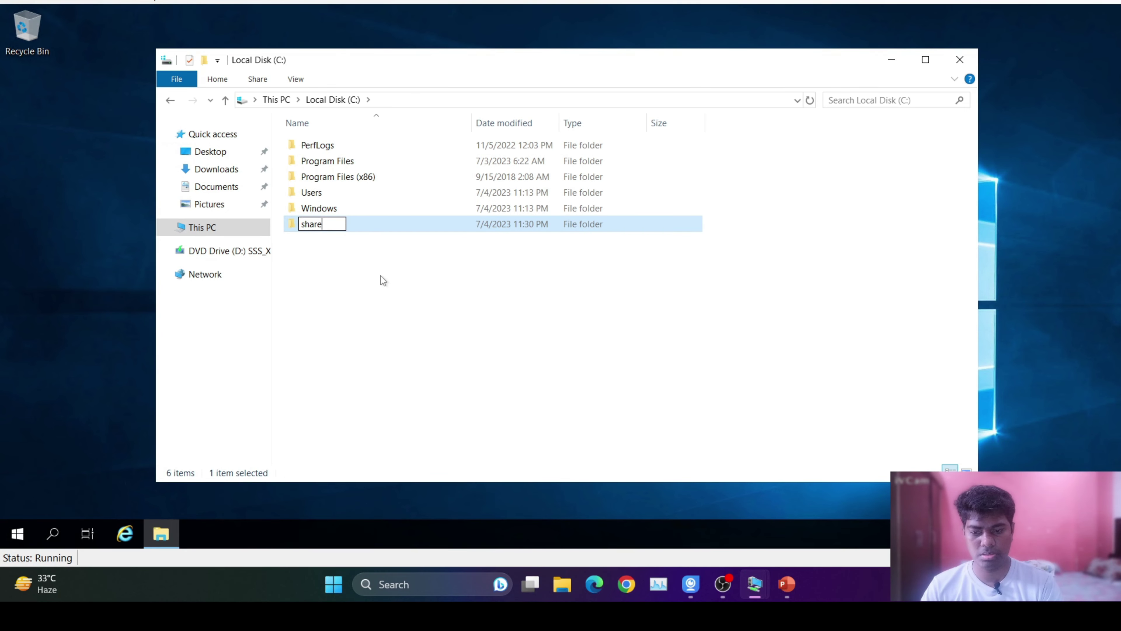
type("19")
key("Return")
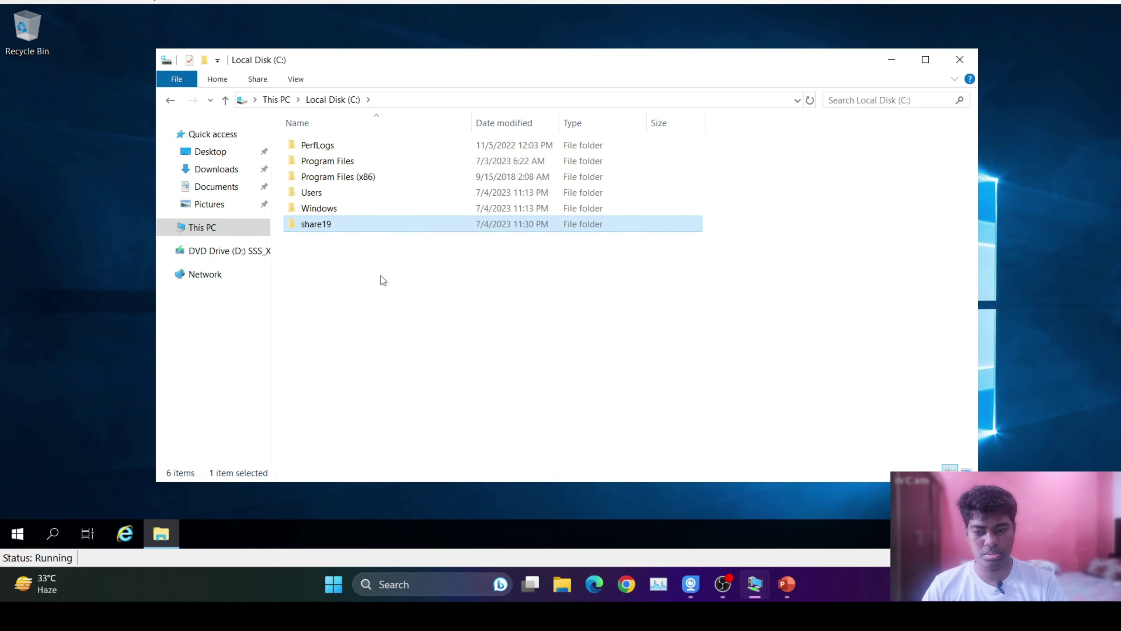
key("Return")
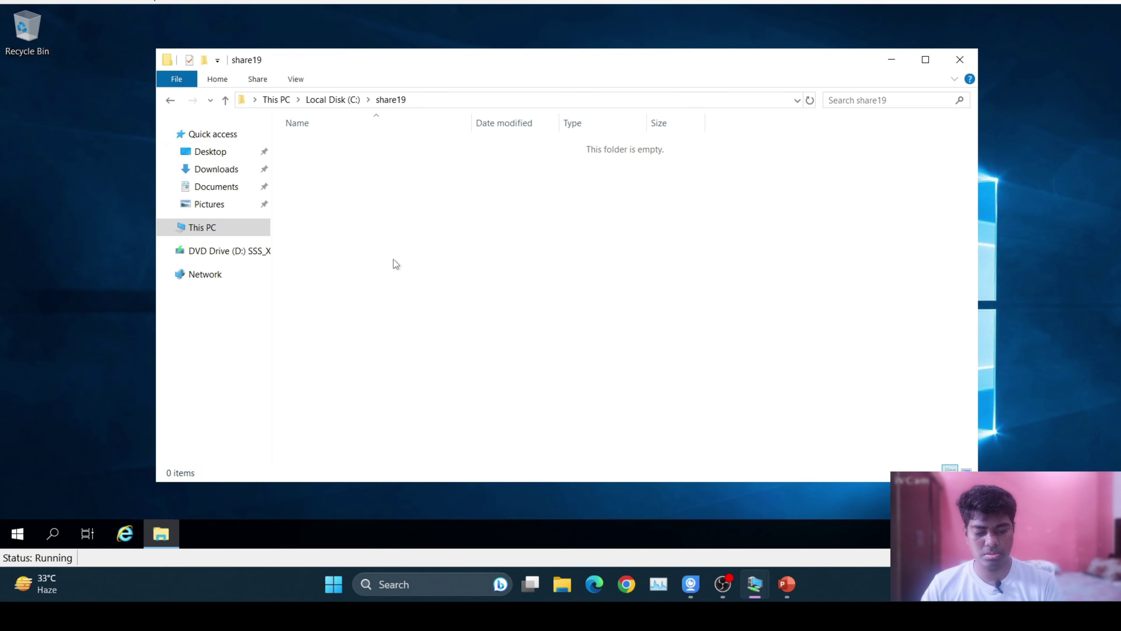
Create a new text document named test19 inside share19 and open it.
right_click(393, 260)
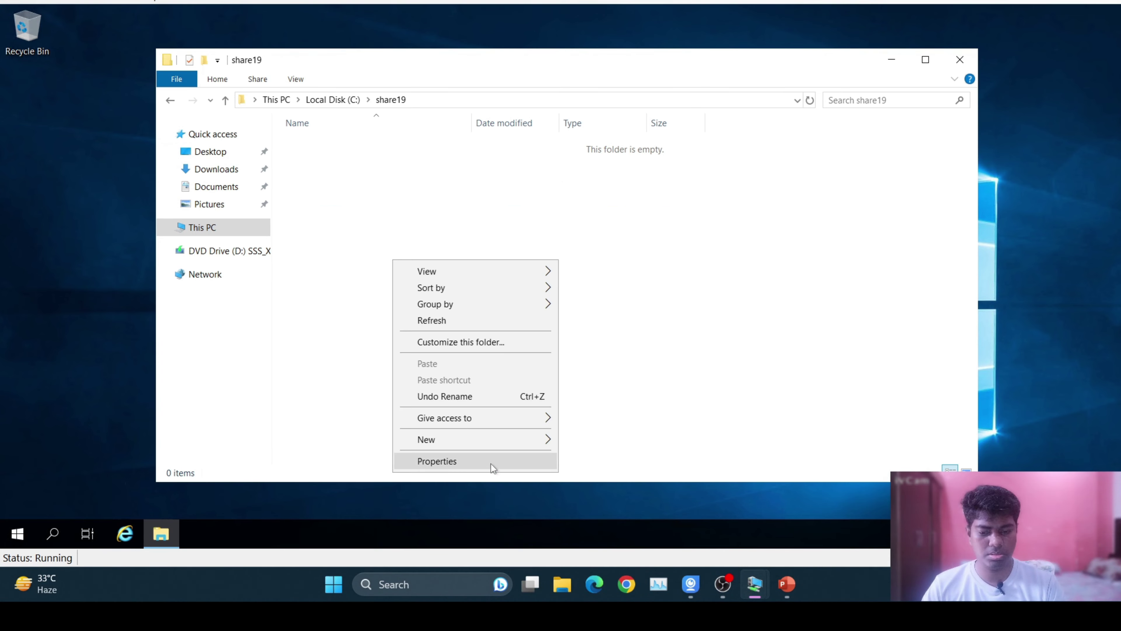
mouse_move(481, 440)
left_click(618, 419)
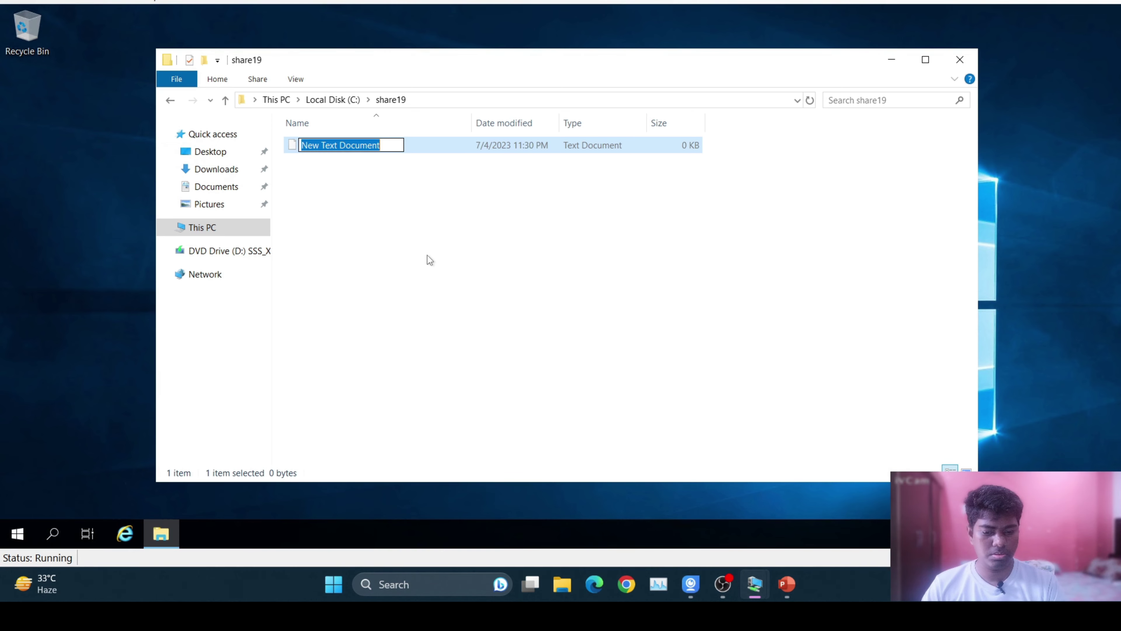
type("test19")
key("Return")
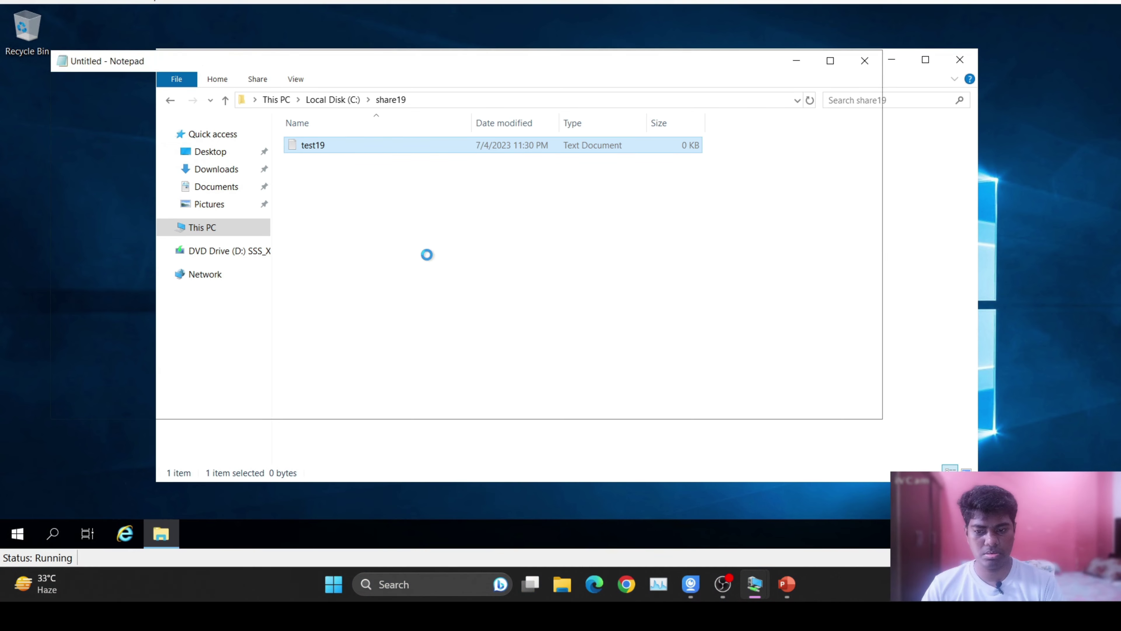
Type 'ddvfdv' into test19, save it, and go back to the C: drive listing.
type("ddvfdvdv")
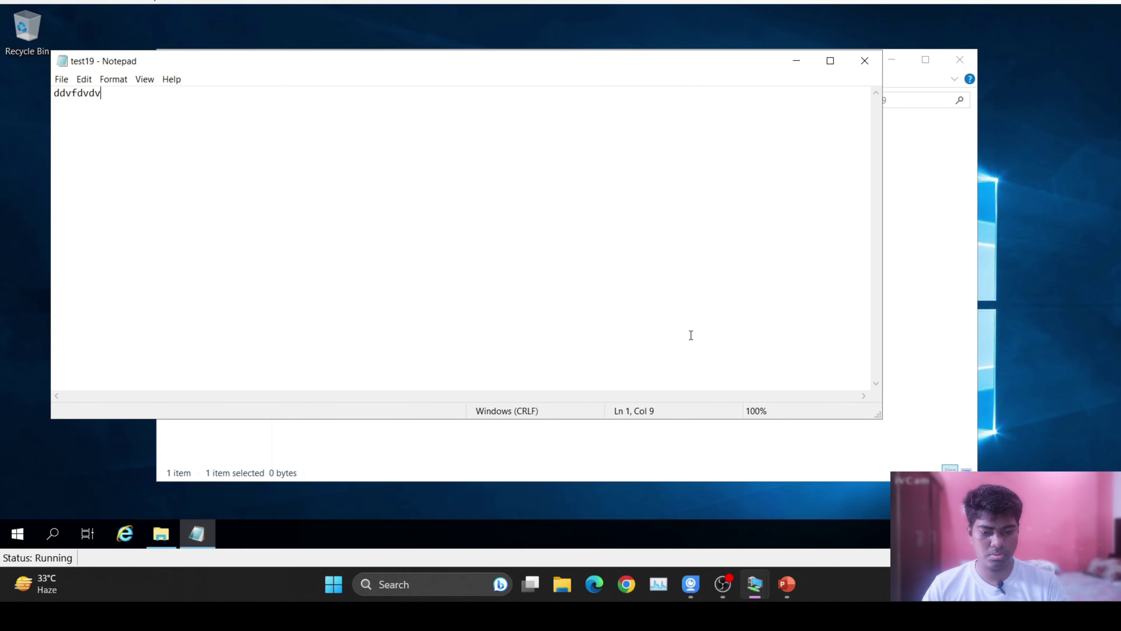
left_click(865, 61)
left_click(523, 278)
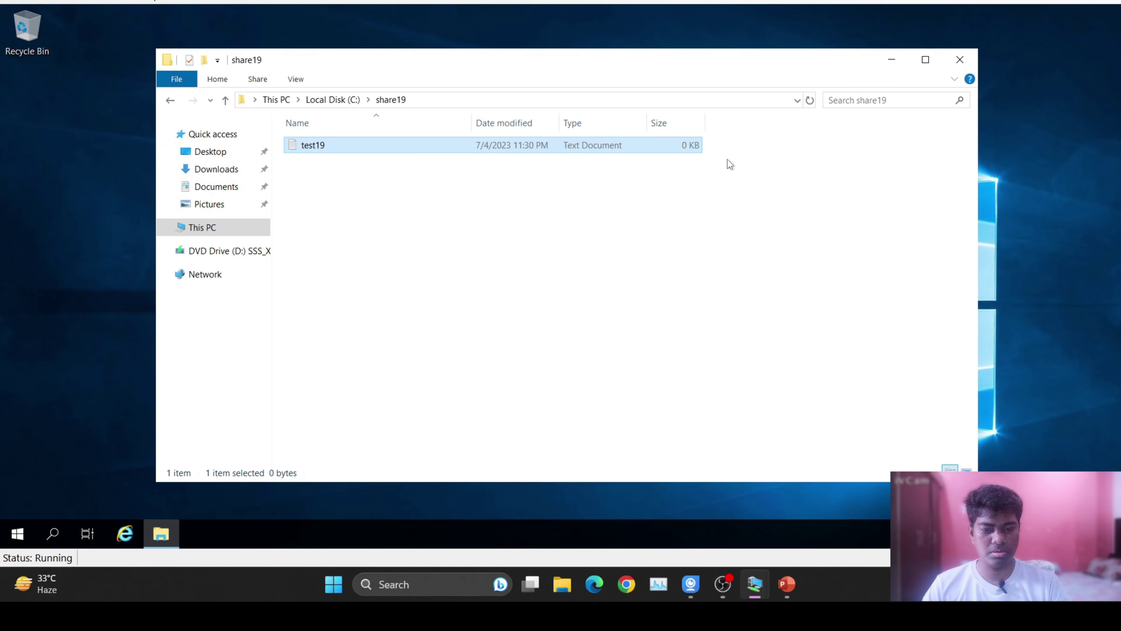
left_click(526, 260)
key("BackSpace")
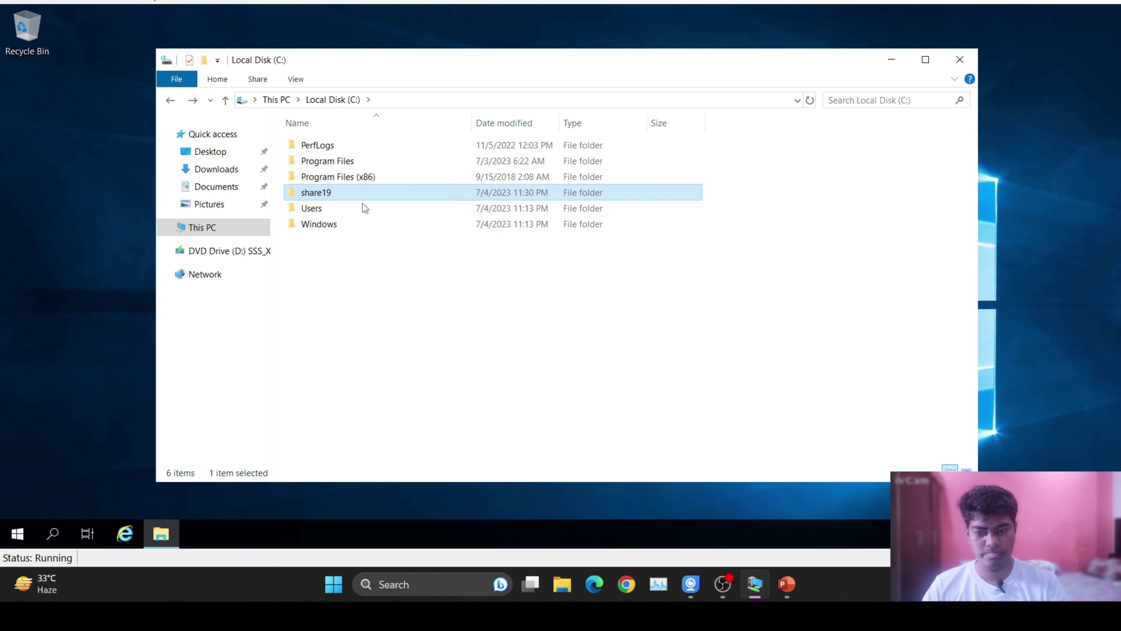
Share share19 under the name share19 with Everyone at Full Control, then close File Explorer.
right_click(353, 196)
left_click(404, 441)
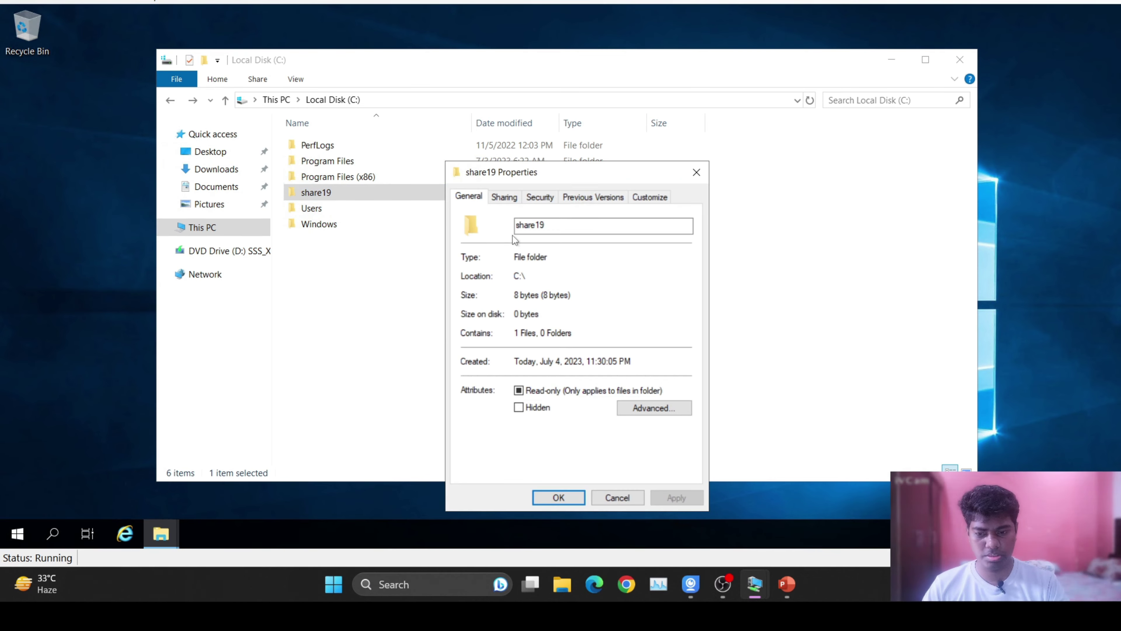
left_click(507, 197)
left_click(508, 373)
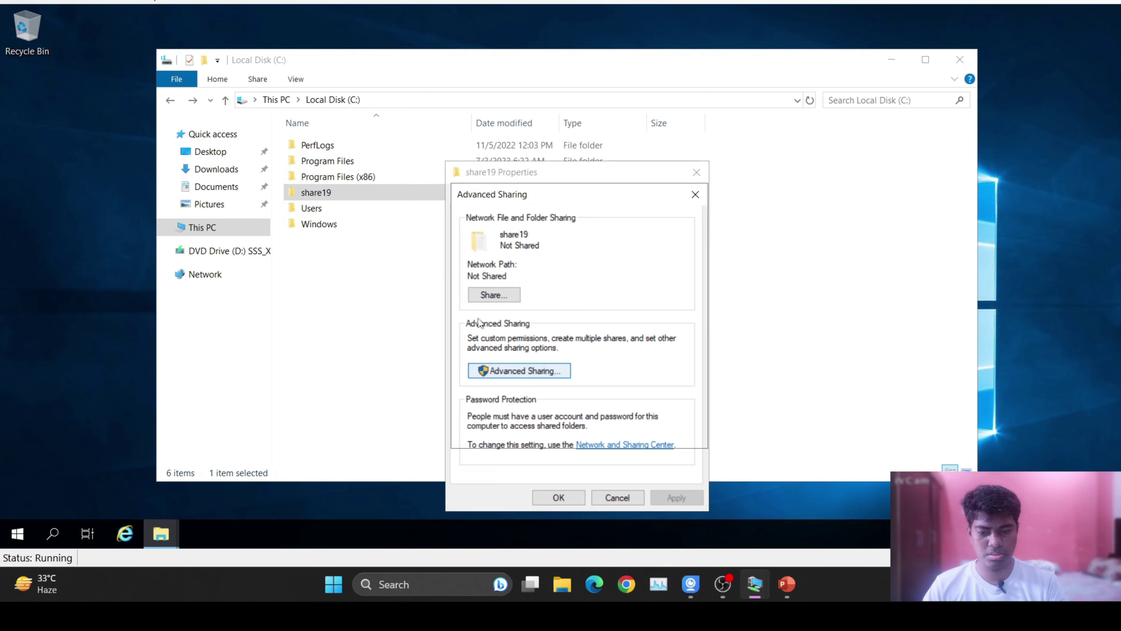
left_click(467, 223)
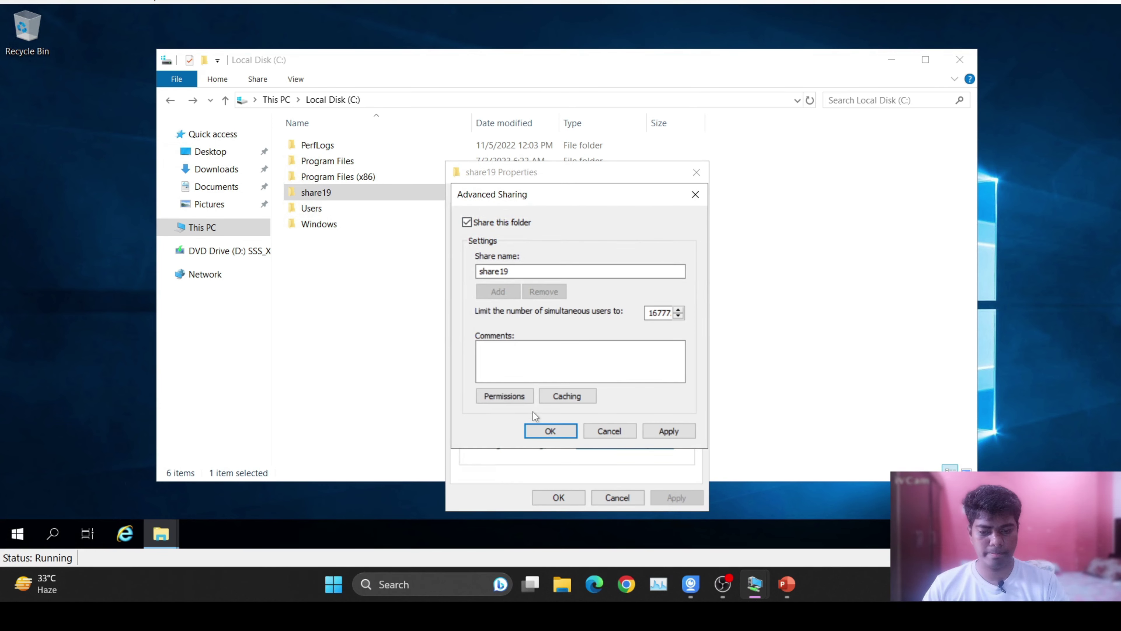
left_click(505, 394)
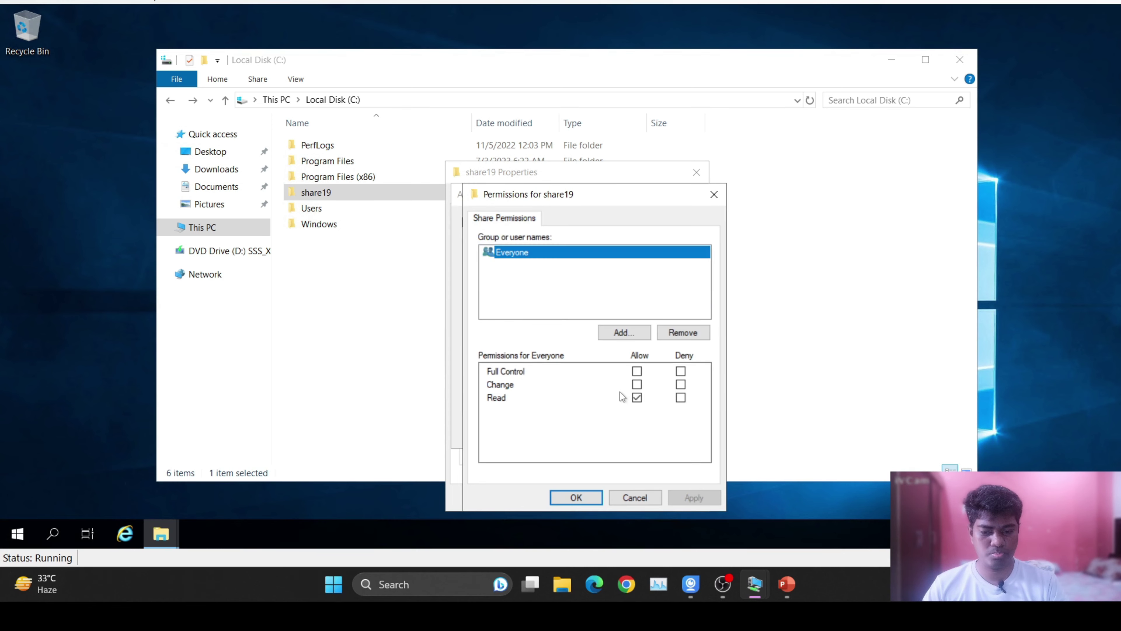
left_click(637, 371)
left_click(693, 497)
left_click(589, 497)
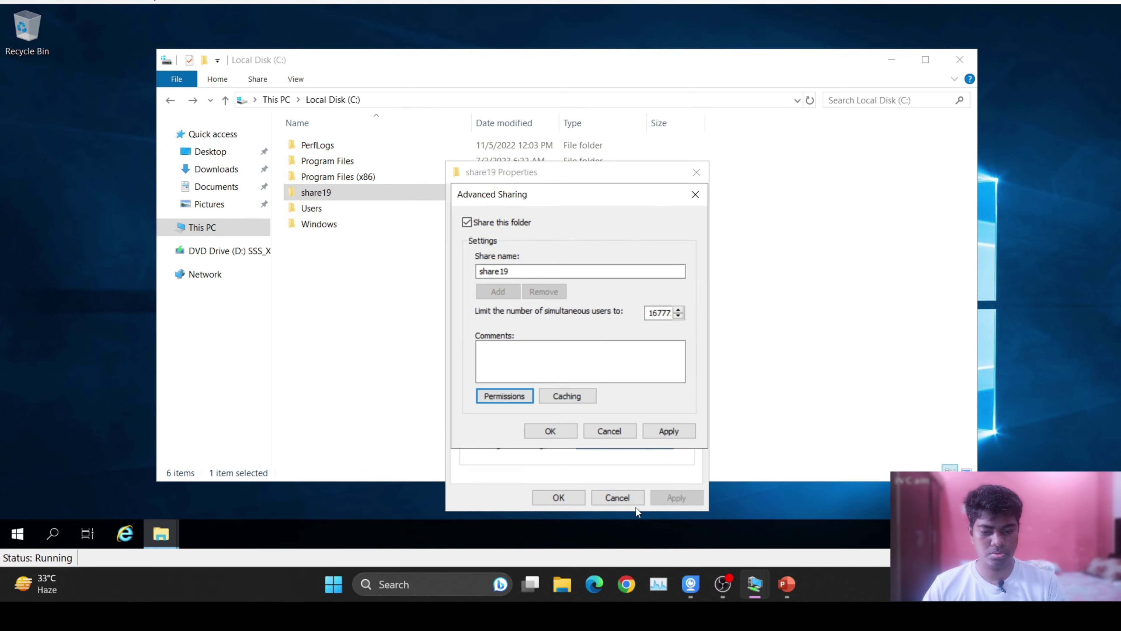
left_click(555, 436)
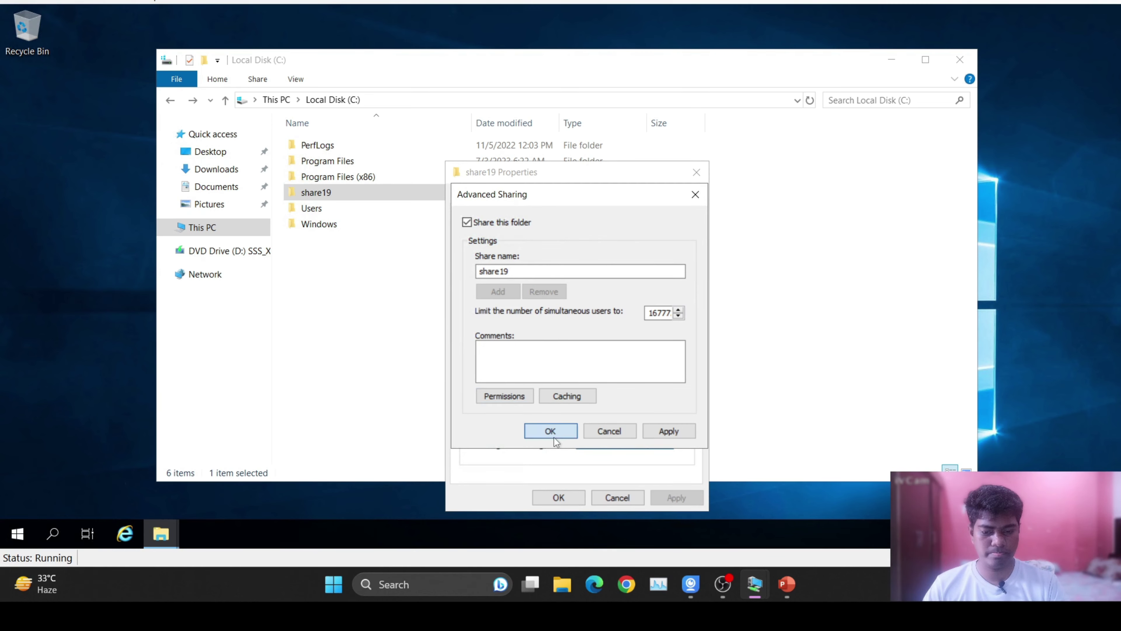
left_click(559, 497)
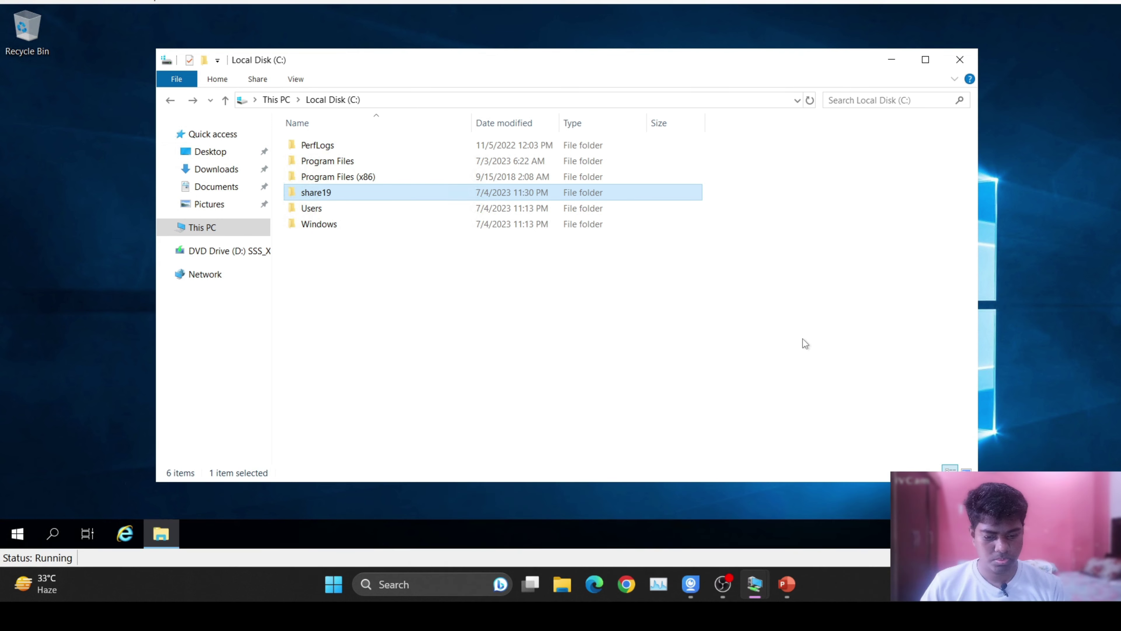
left_click(959, 65)
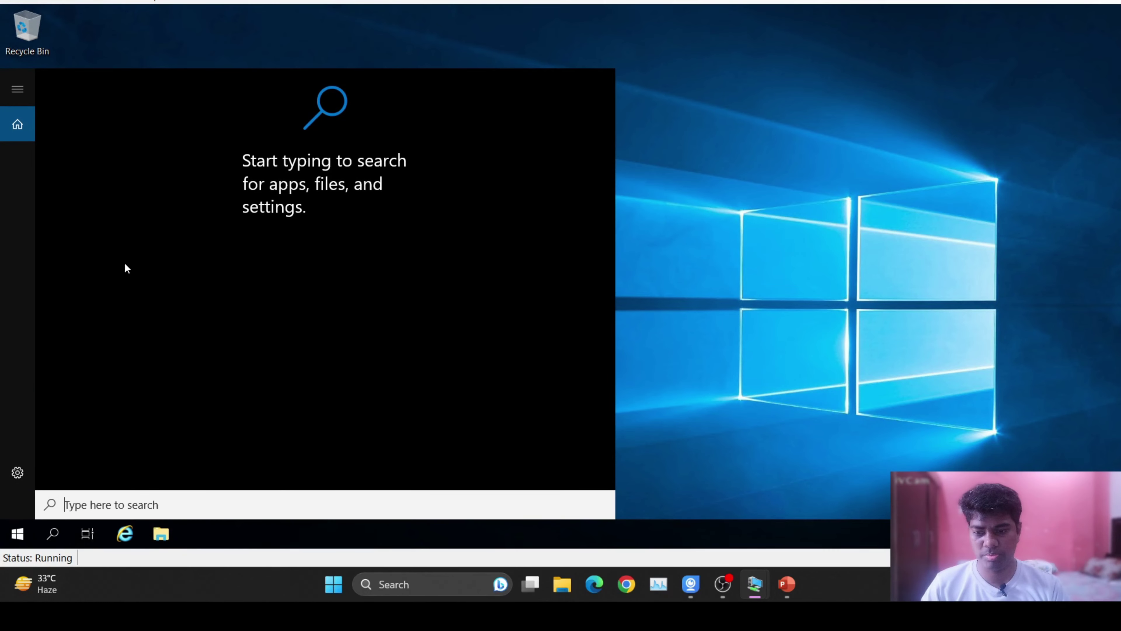
Launch Server Manager and pin it to the taskbar.
type("ser")
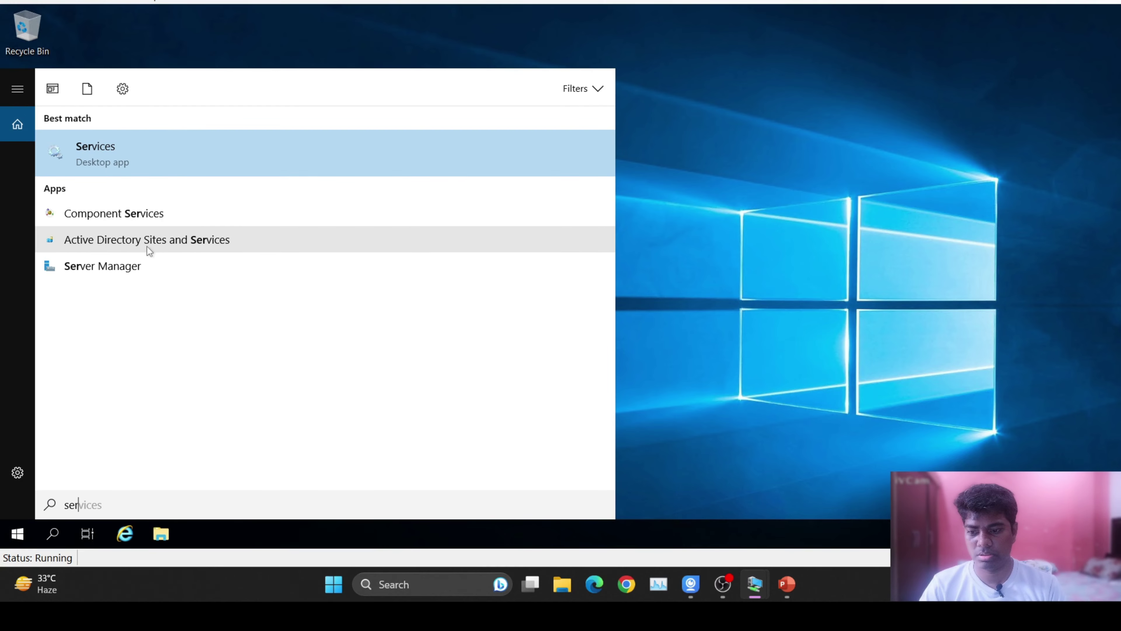
left_click(133, 274)
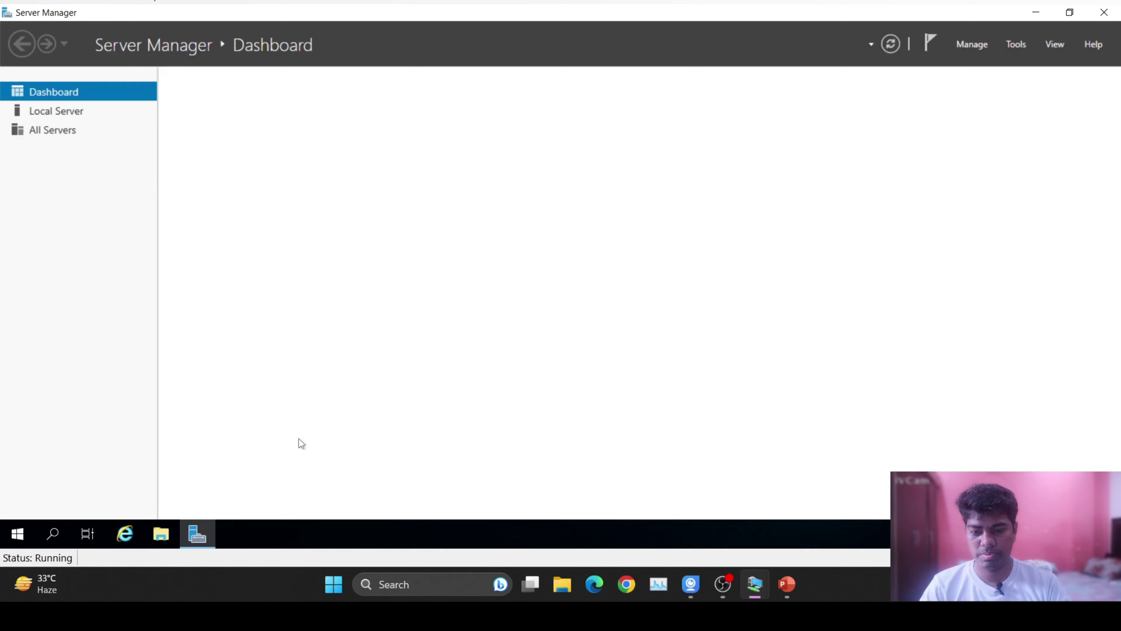
right_click(196, 534)
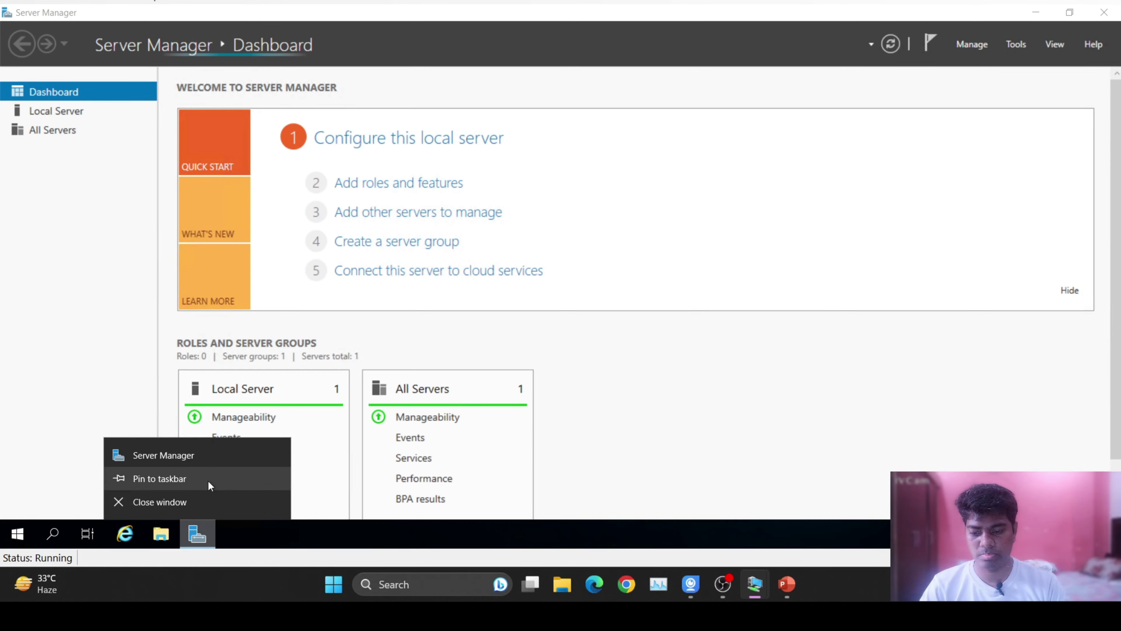
left_click(170, 473)
Join server19 to the roshan.com domain with the administrator account's credentials.
left_click(62, 111)
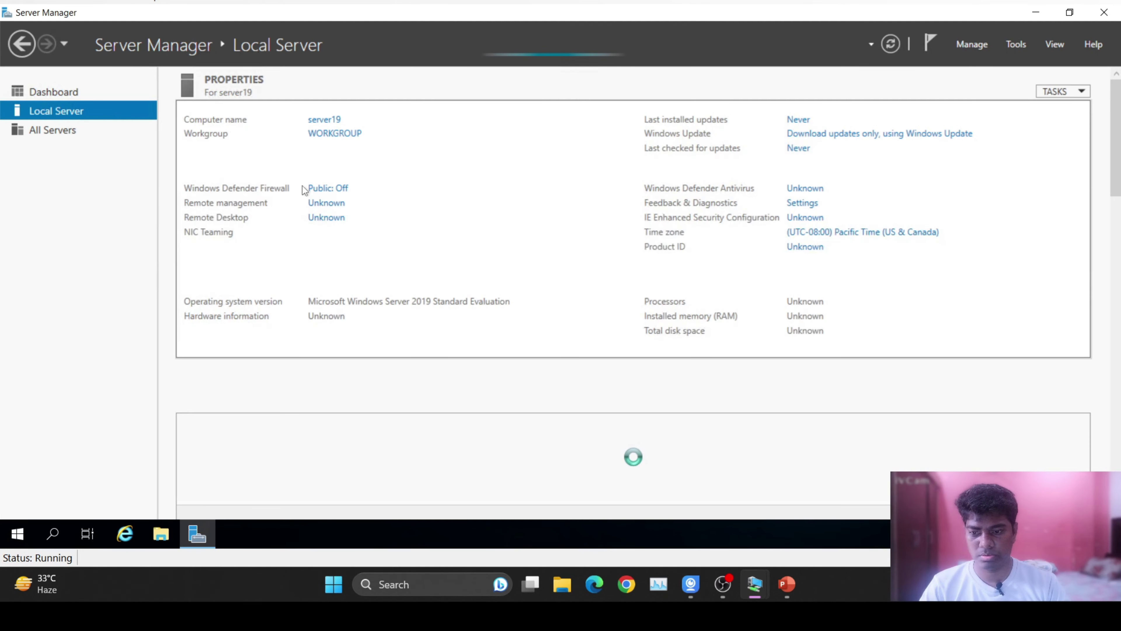
left_click(349, 139)
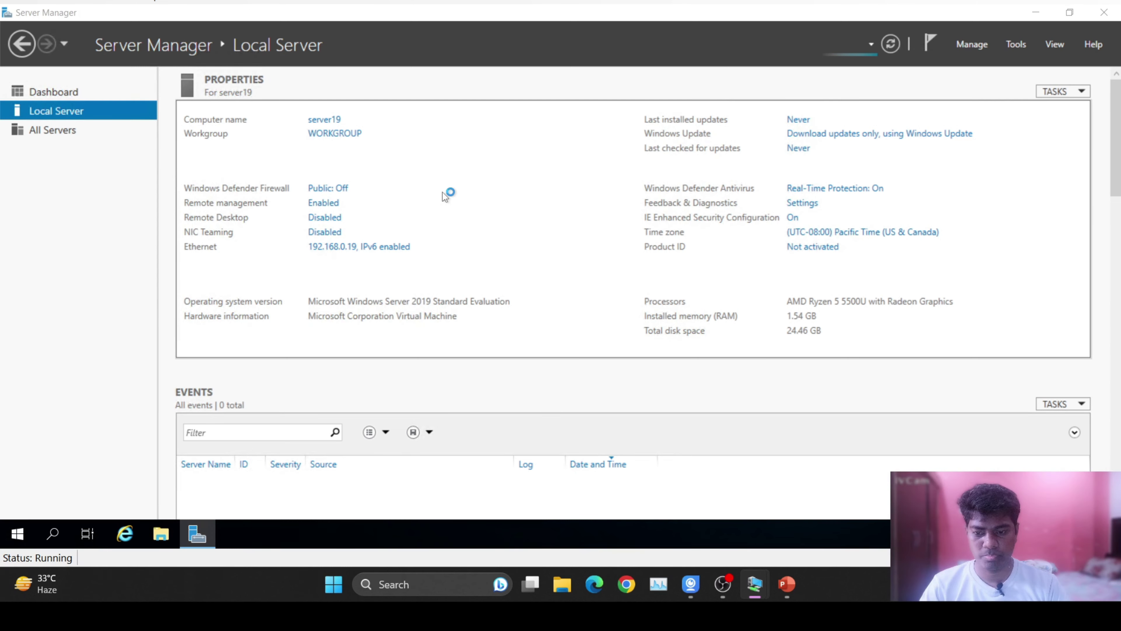
left_click(273, 201)
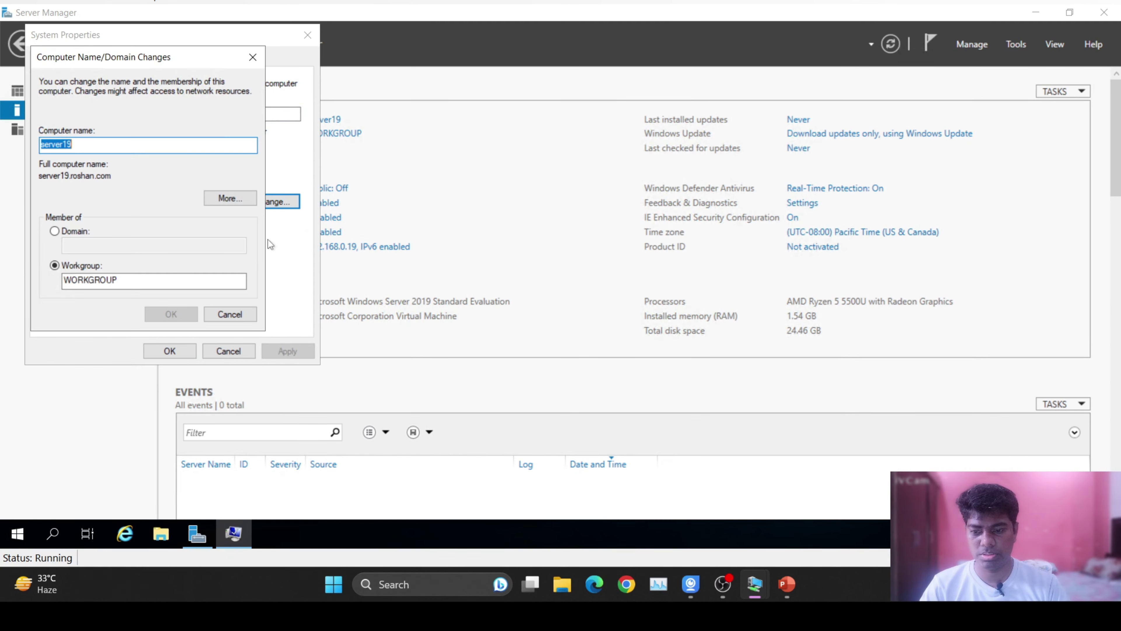
left_click(54, 231)
left_click(107, 245)
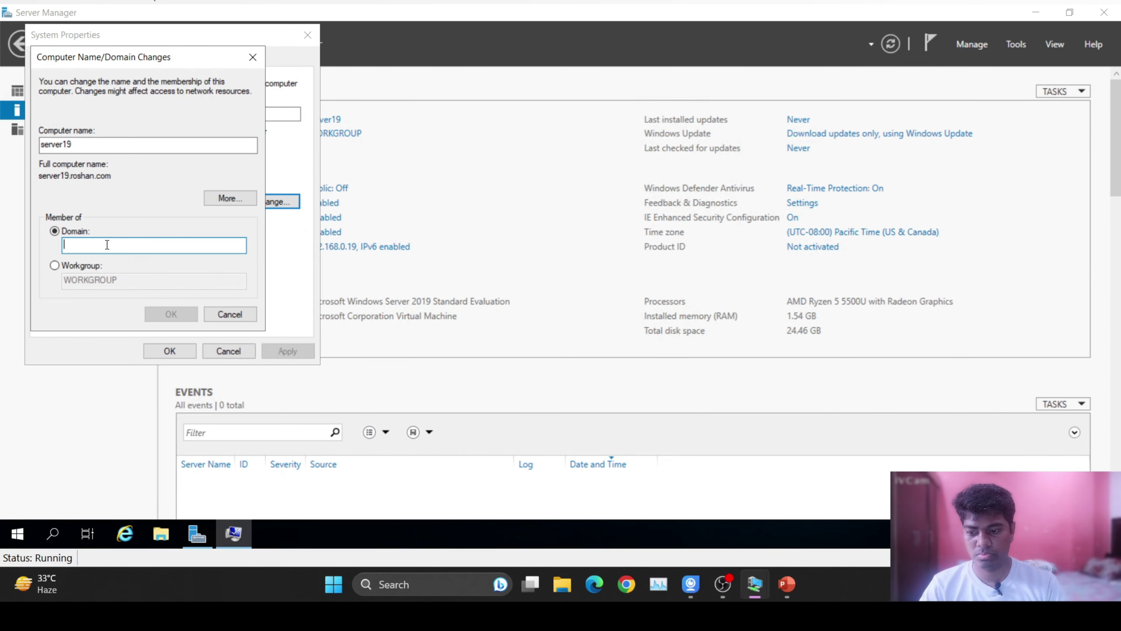
type("roshan.c")
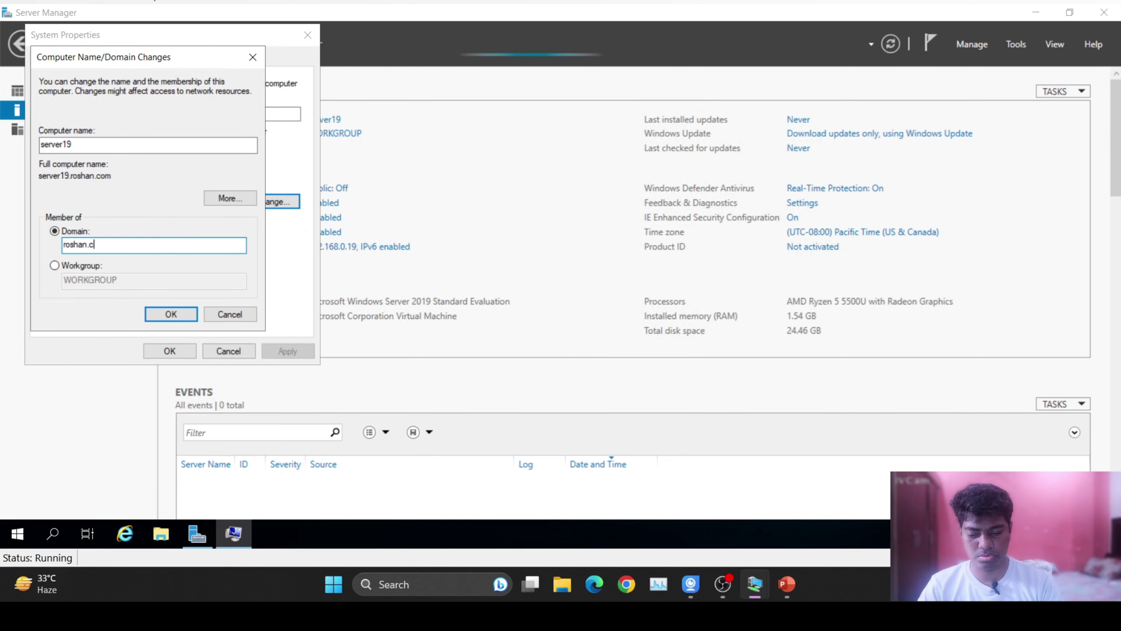
type("om")
key("Return")
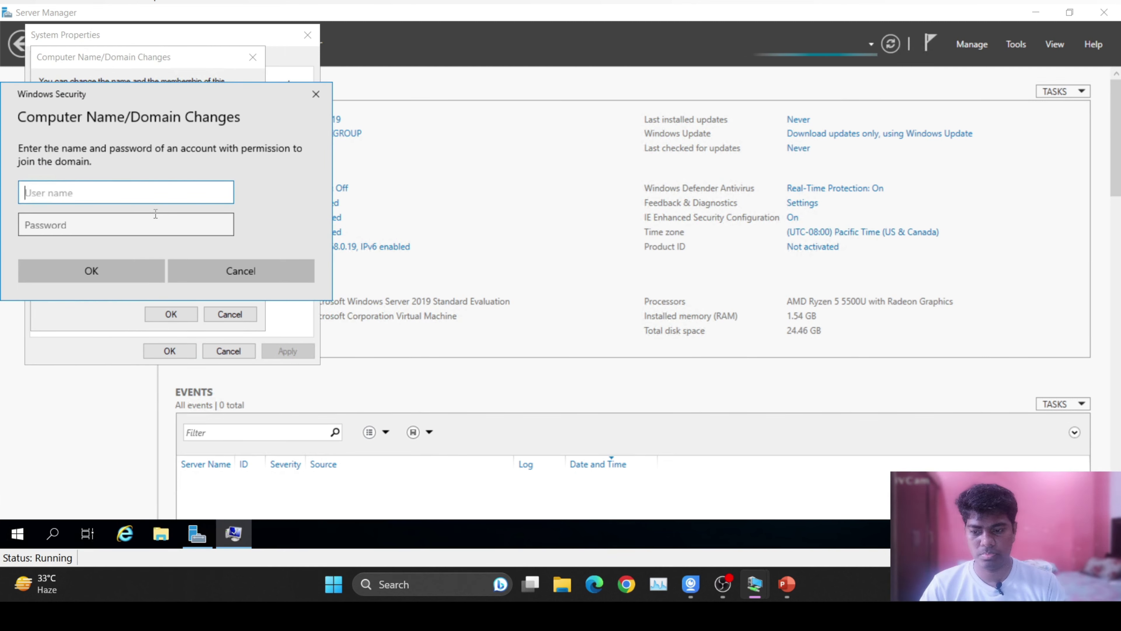
type("admi")
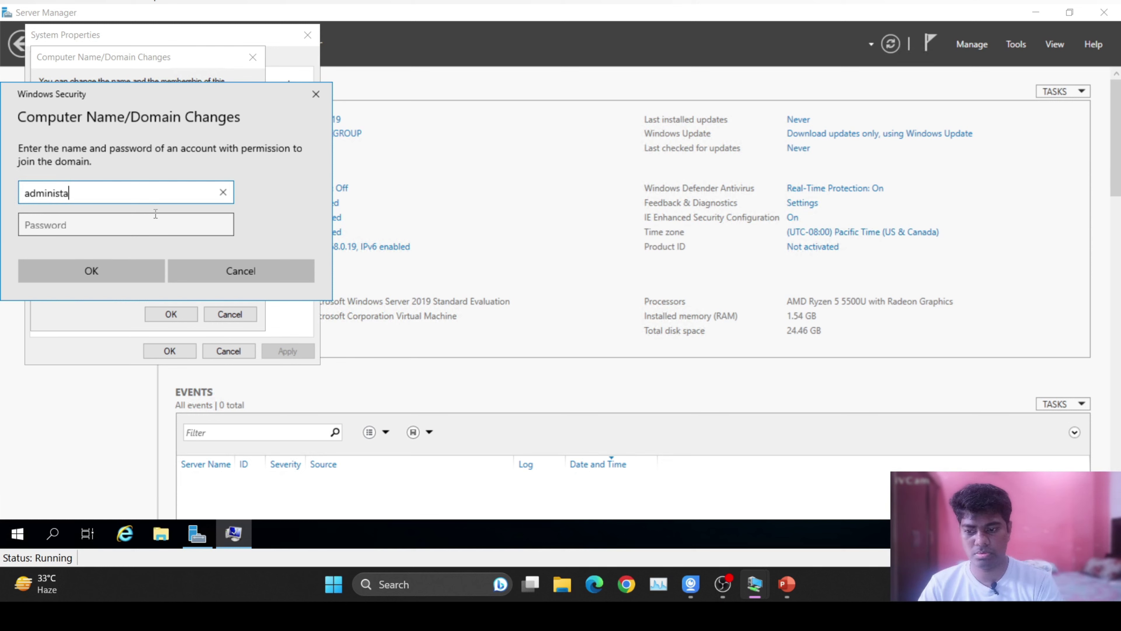
type("nistrator")
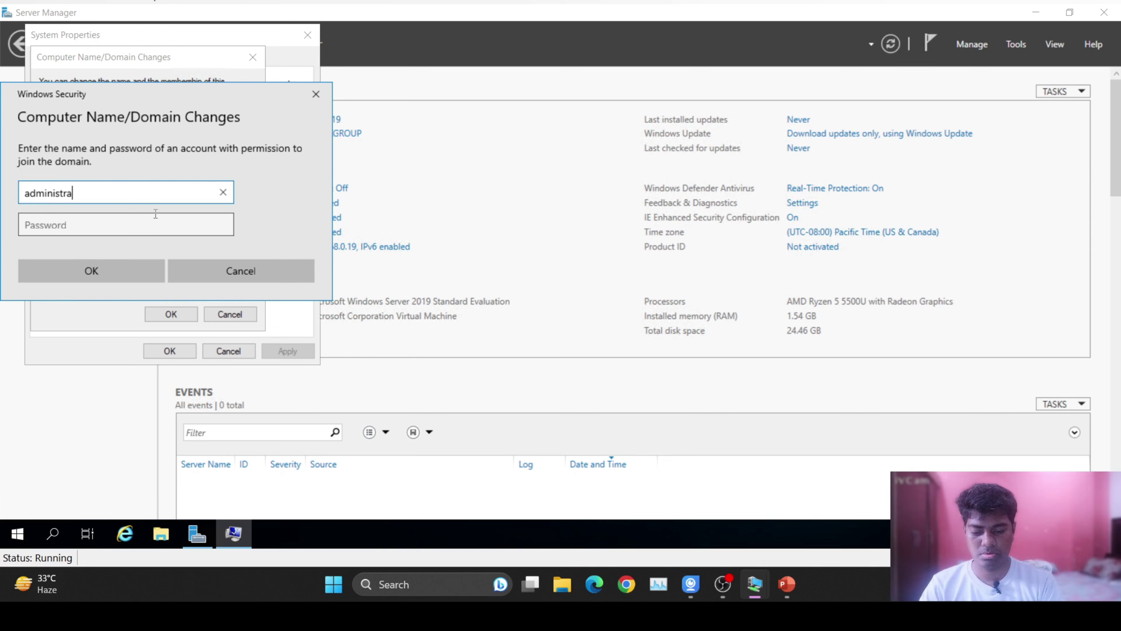
left_click(132, 221)
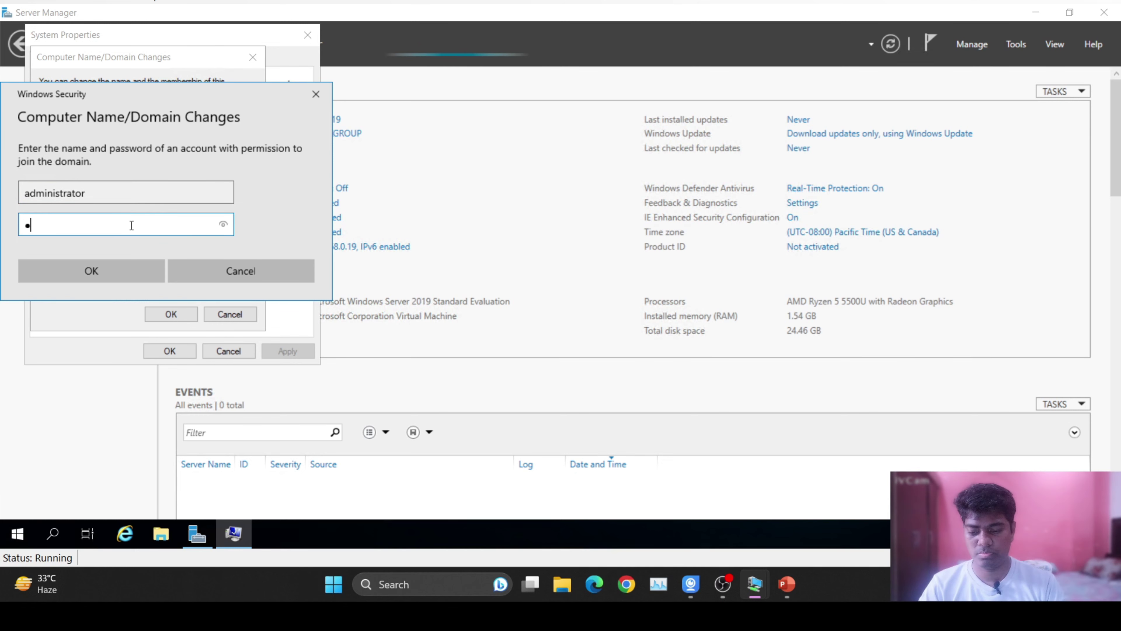
type("Password@1")
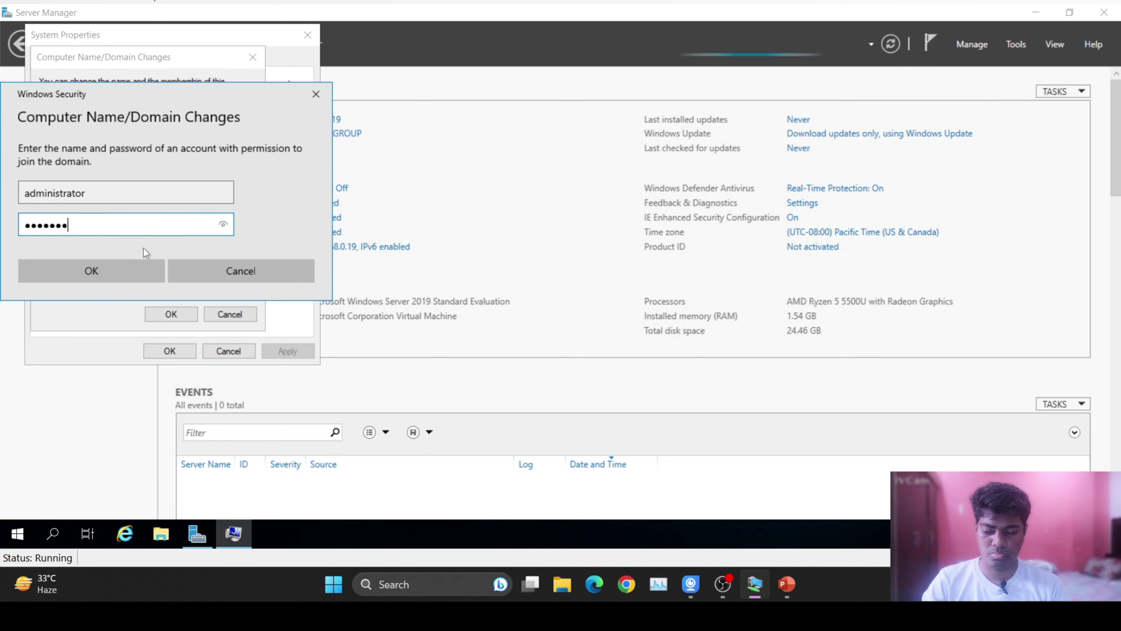
type("23")
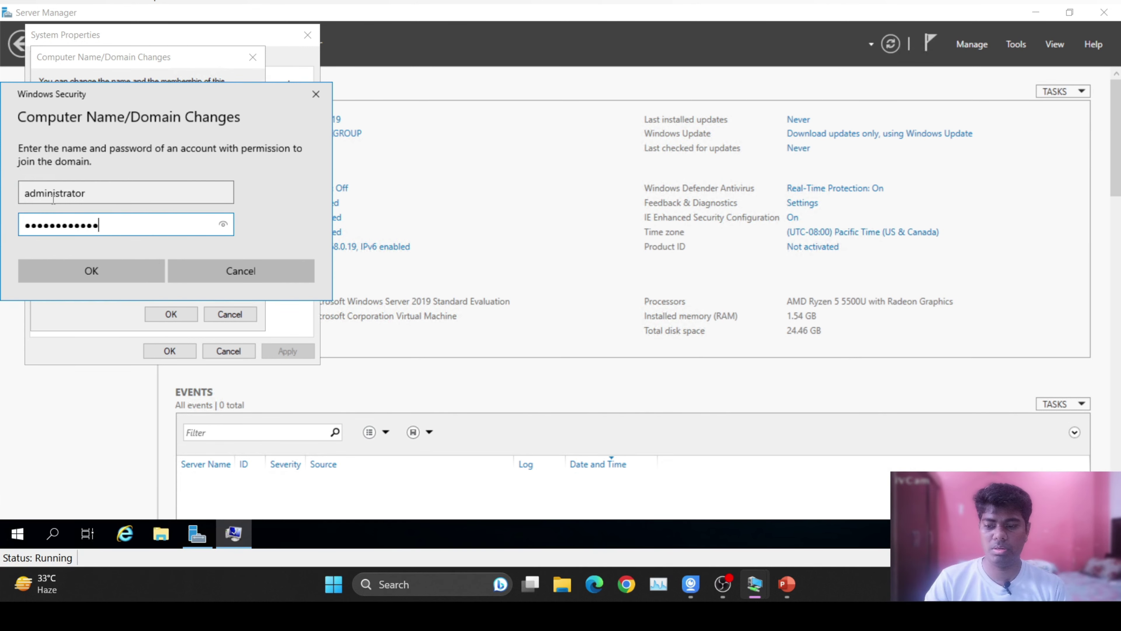
left_click(118, 272)
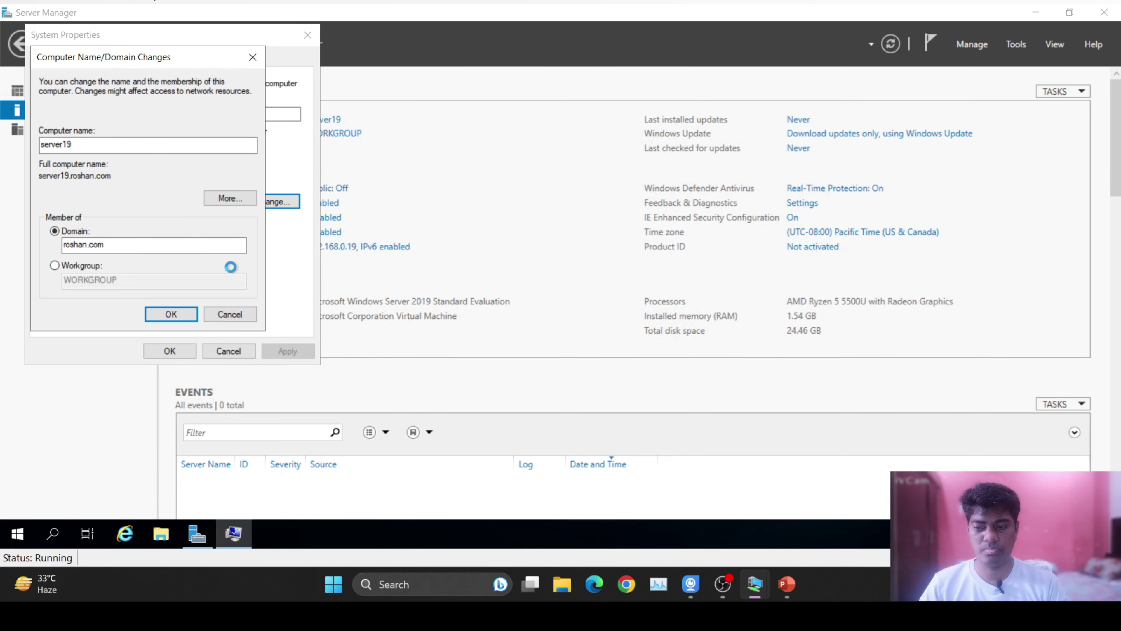
Dismiss the domain welcome and restart notices, close System Properties, and restart now.
left_click(627, 325)
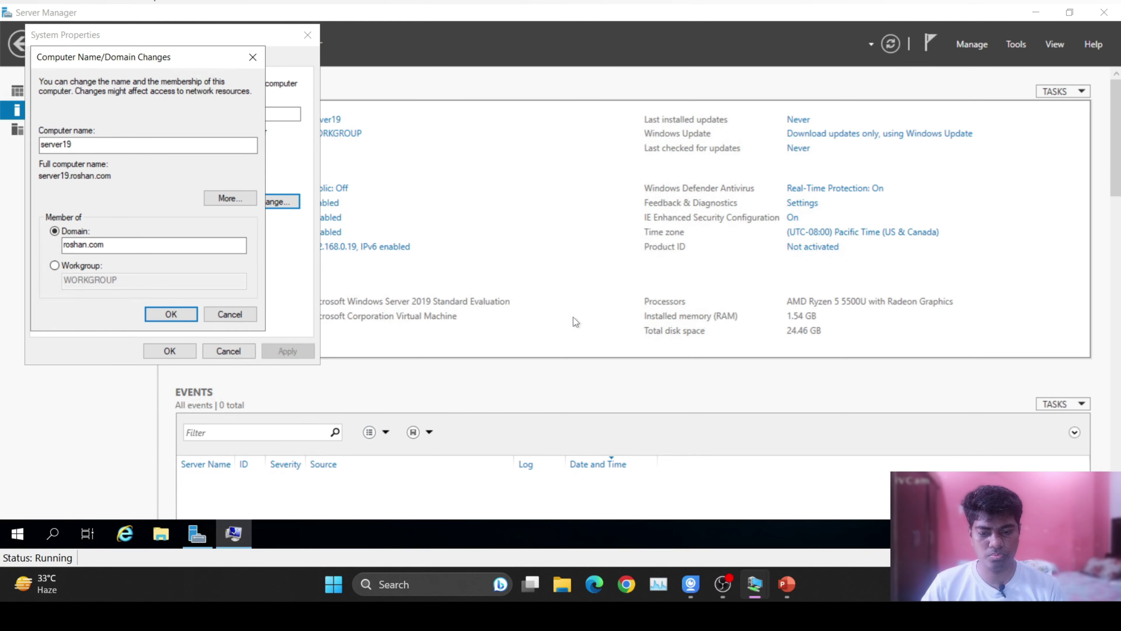
left_click(658, 292)
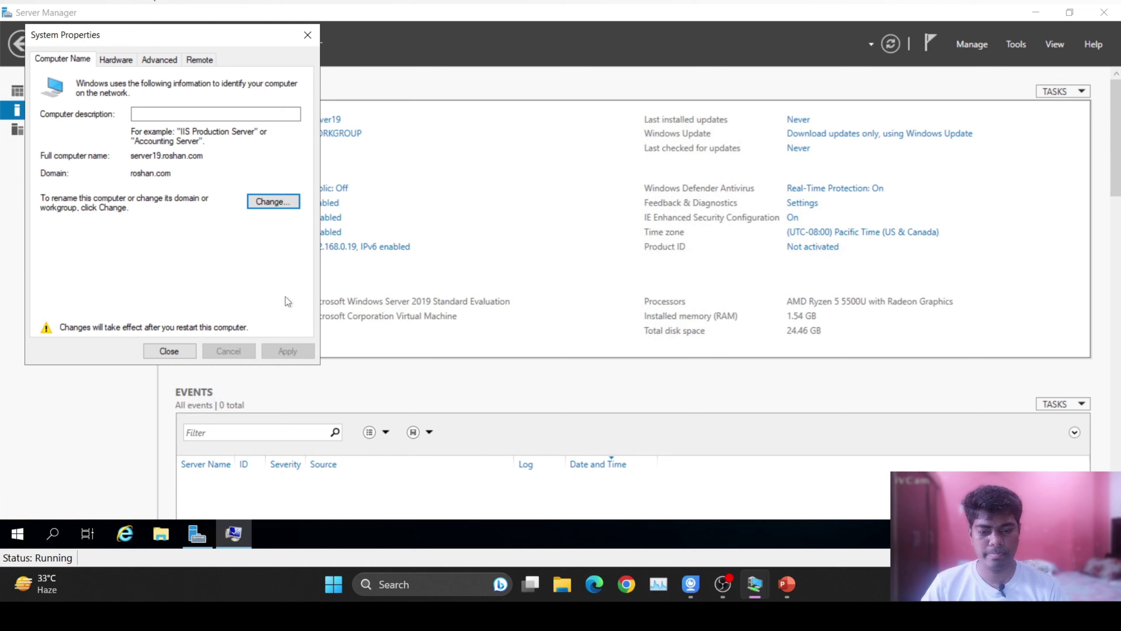
left_click(170, 351)
left_click(558, 283)
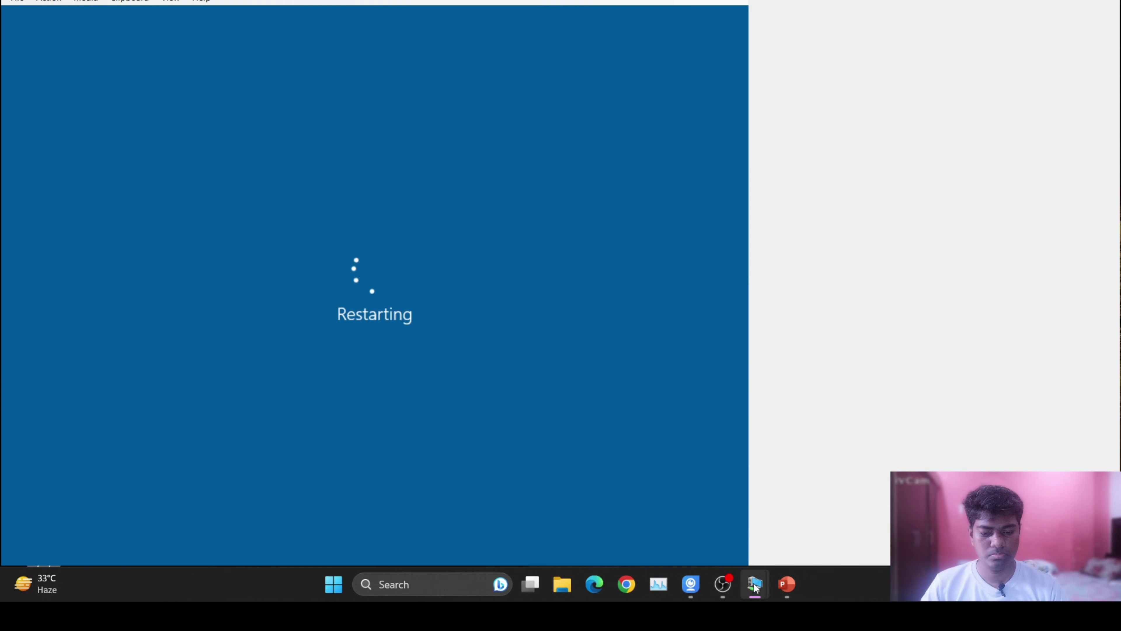
Sign in to the Server 2016 VM, go full screen, and view its Local Server properties.
mouse_move(755, 586)
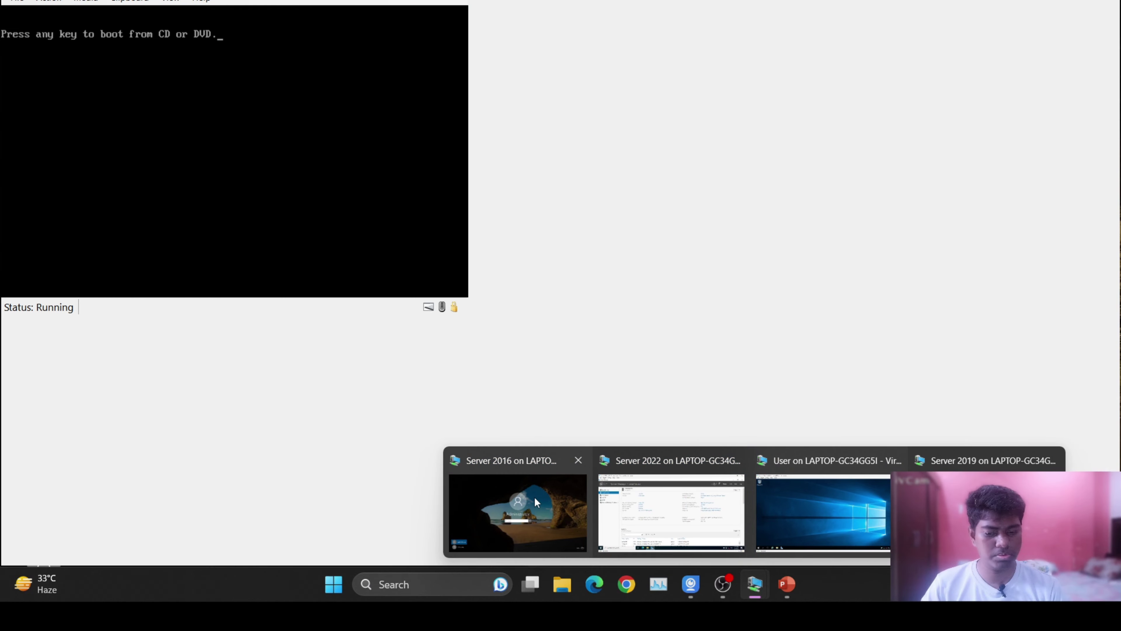
left_click(534, 496)
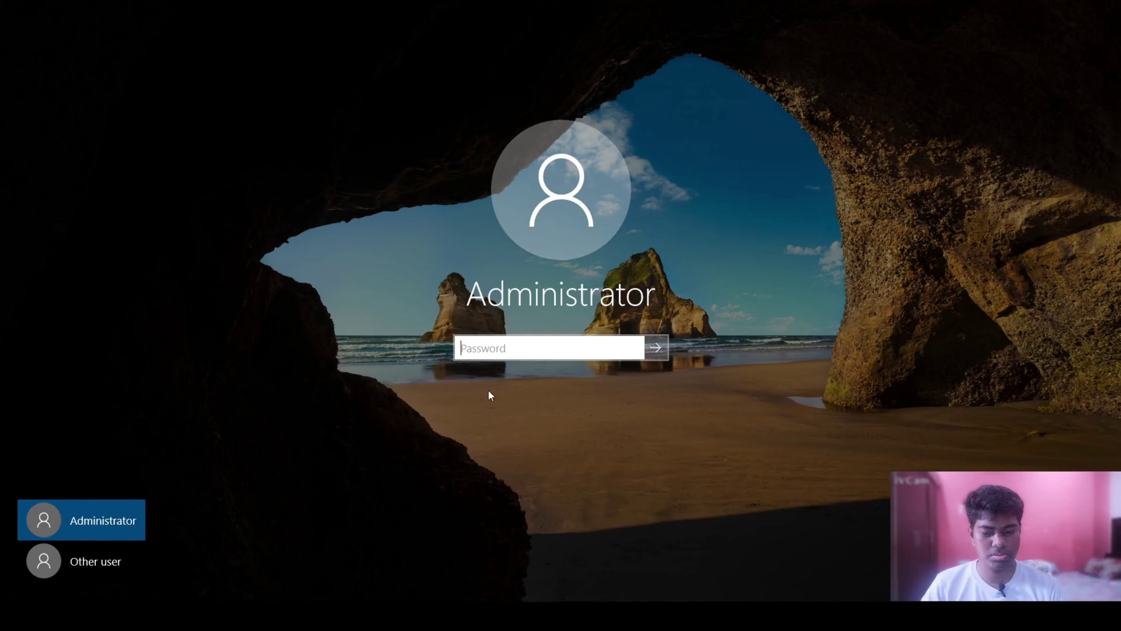
type("••")
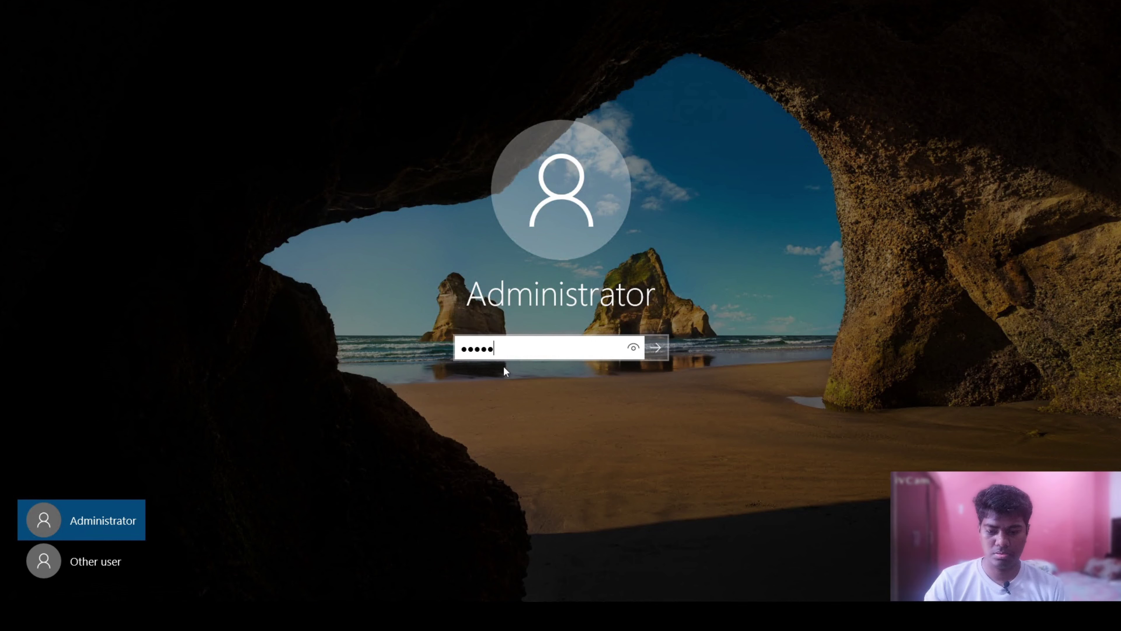
type("••••••••")
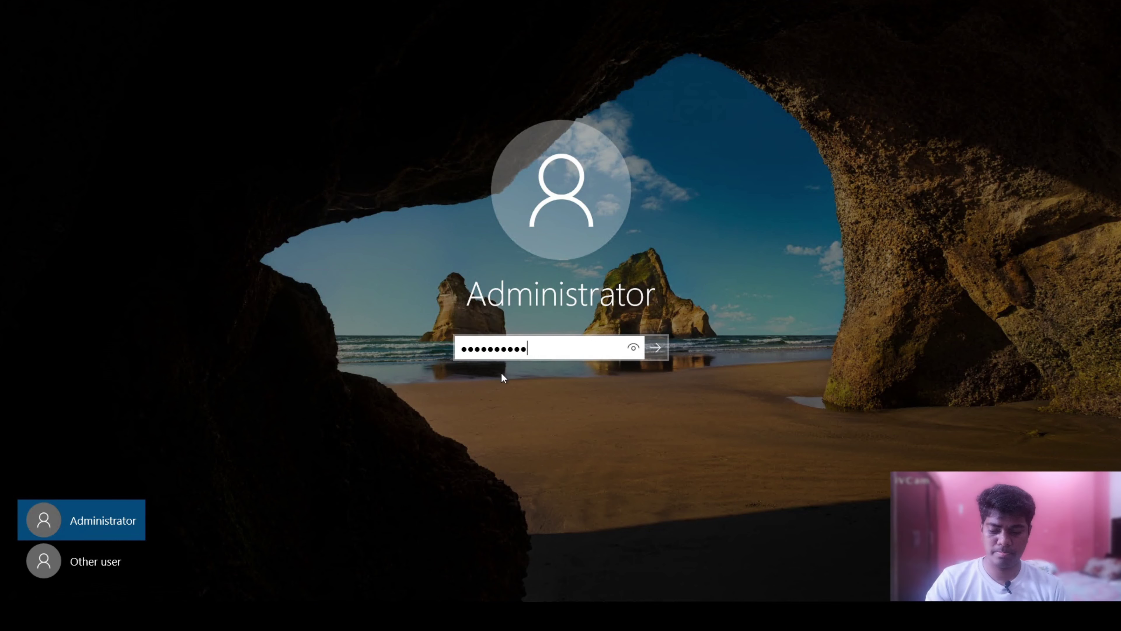
type("•")
key("Return")
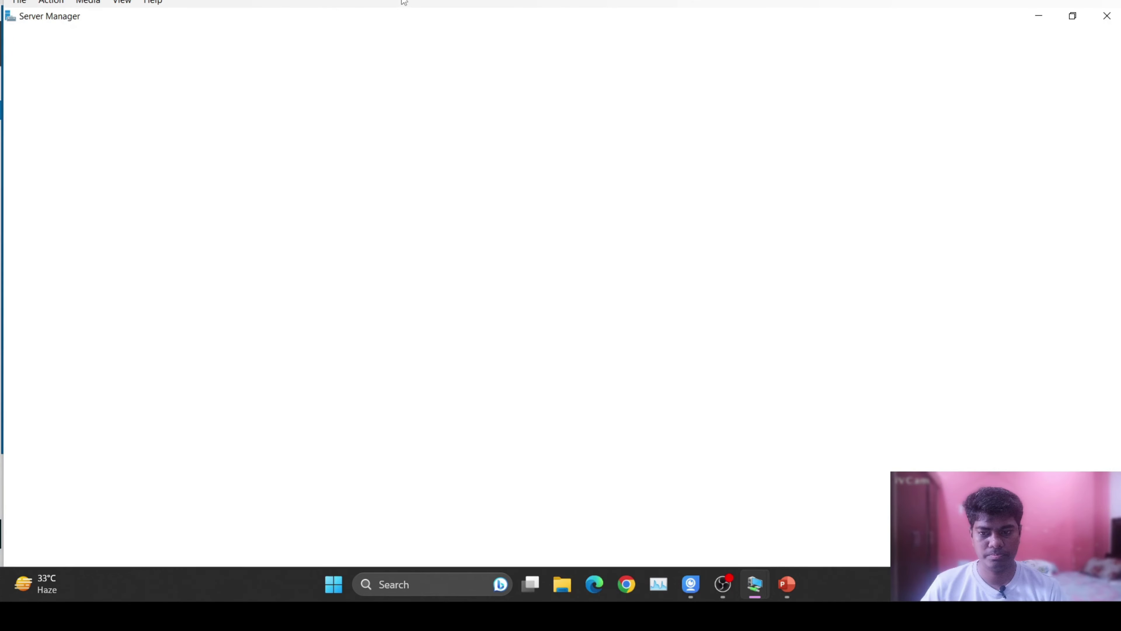
double_click(343, 15)
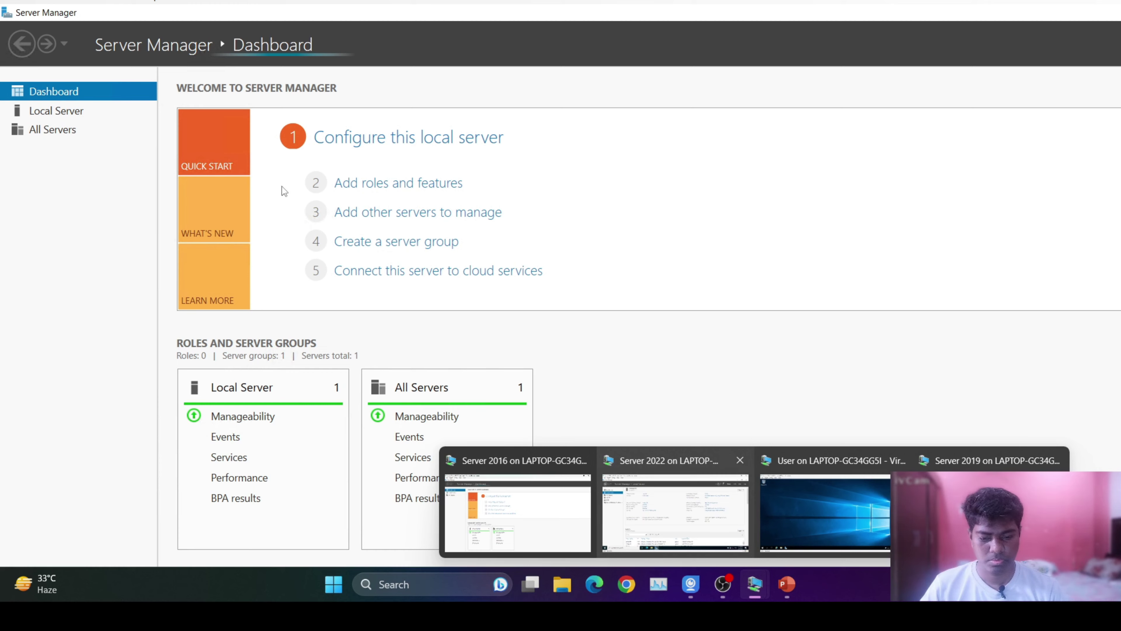
left_click(52, 111)
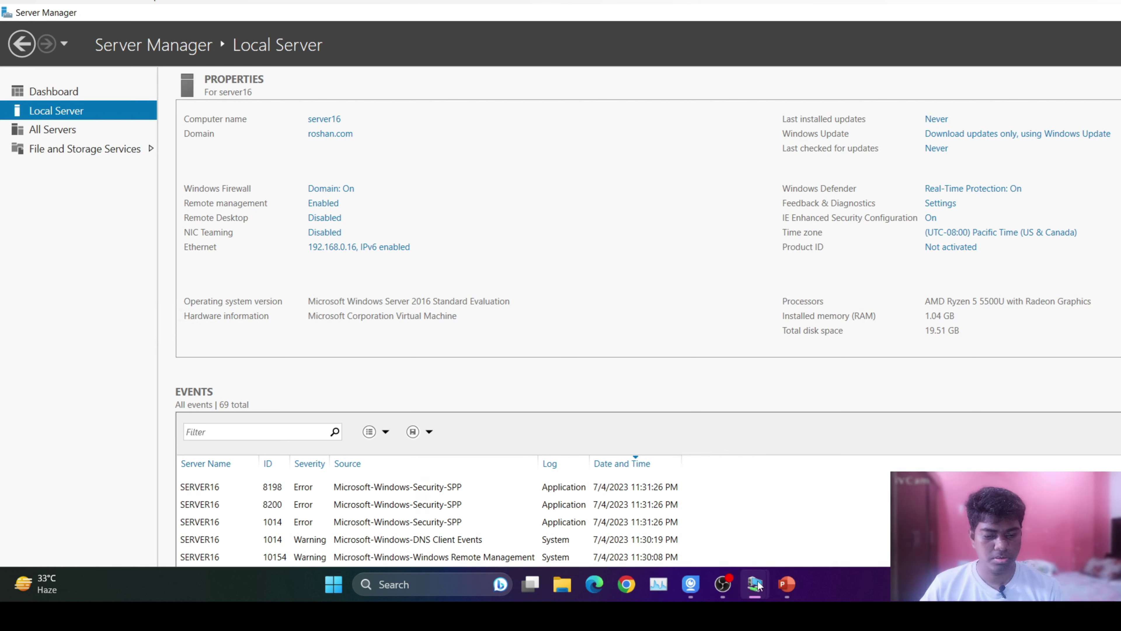
Switch to the Server 2019 VM and attempt sign-in, dismissing two incorrect-password errors.
mouse_move(756, 584)
left_click(993, 494)
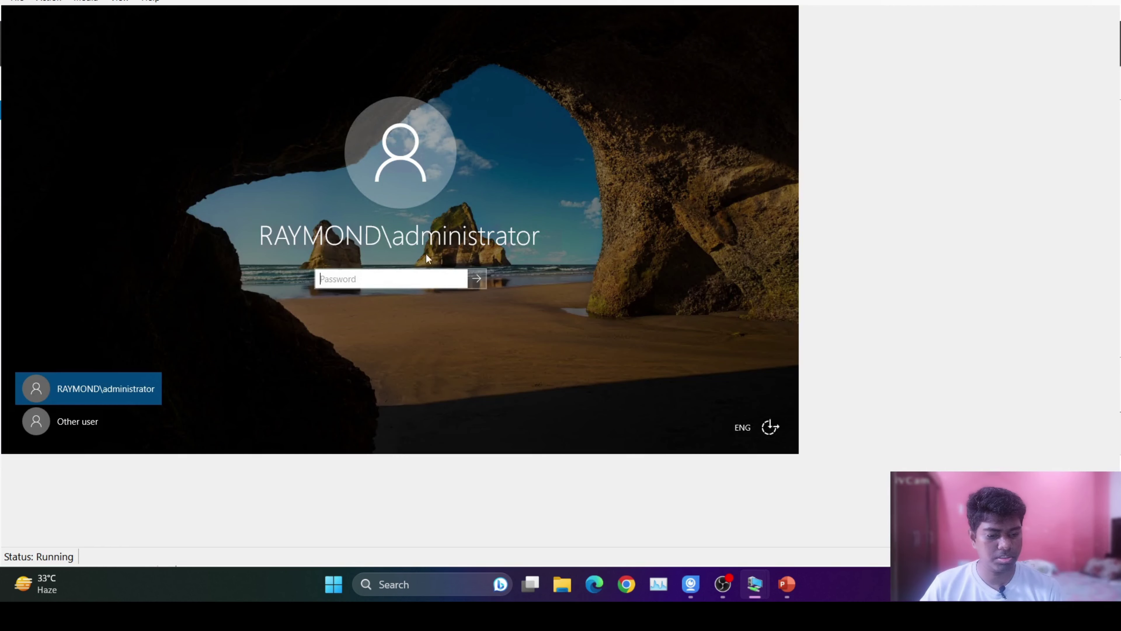
type("P@ssw0")
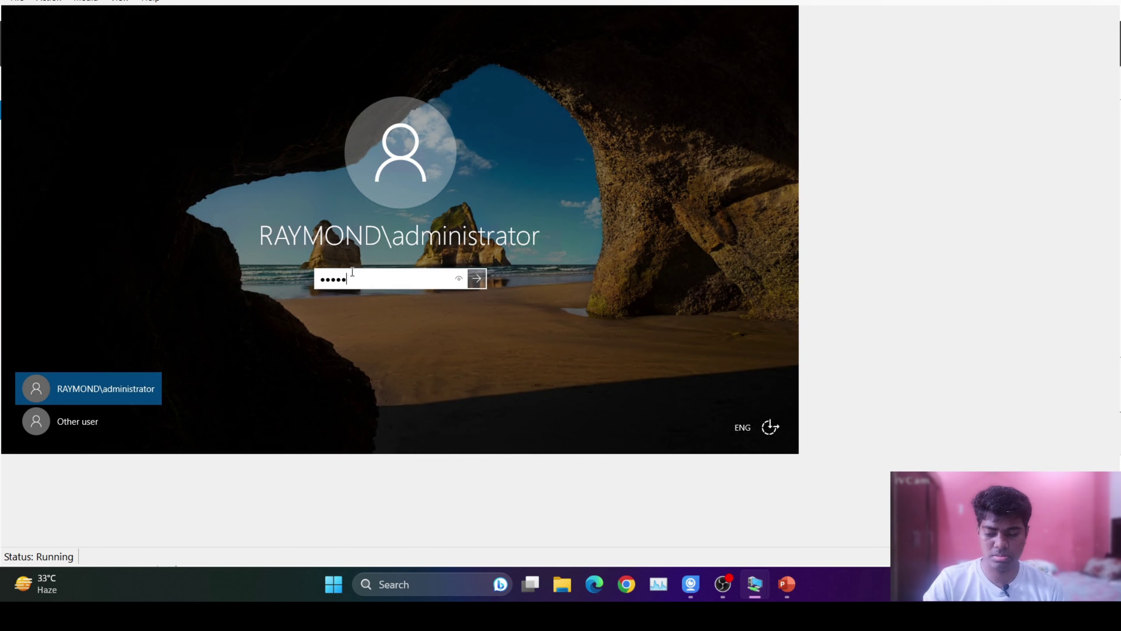
type("rd1234")
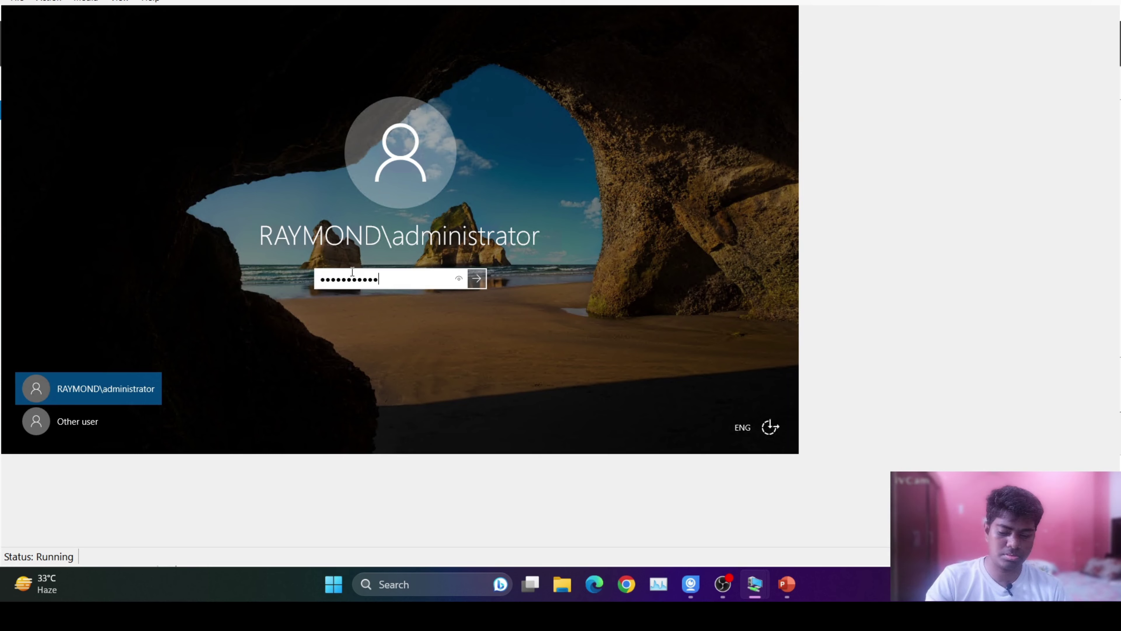
key("Return")
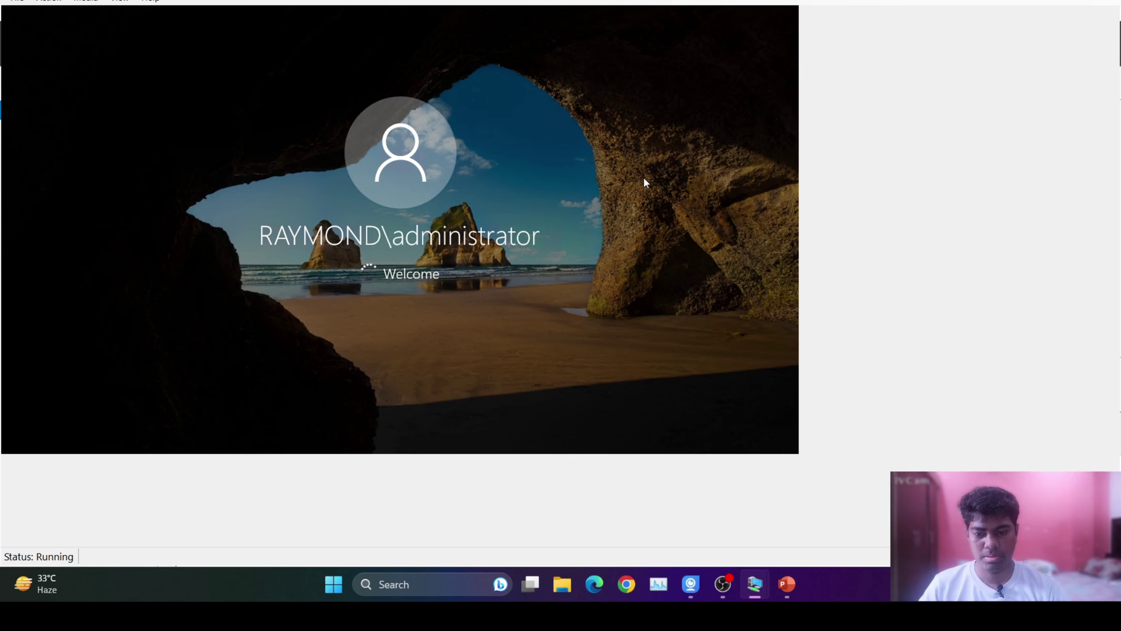
left_click(431, 295)
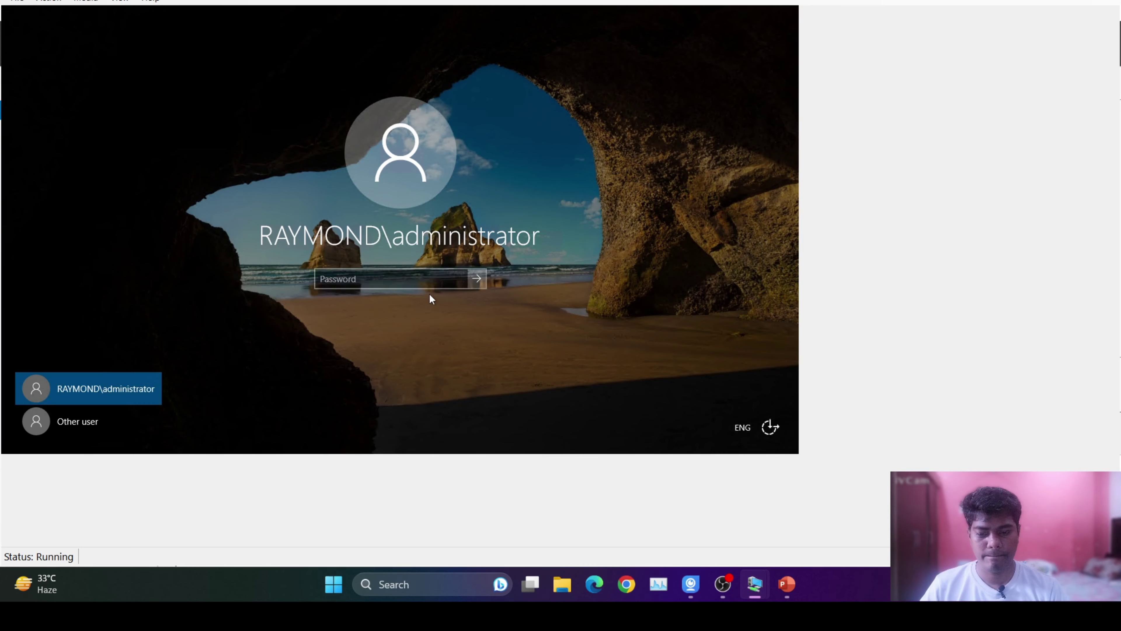
left_click(386, 284)
type("Pas")
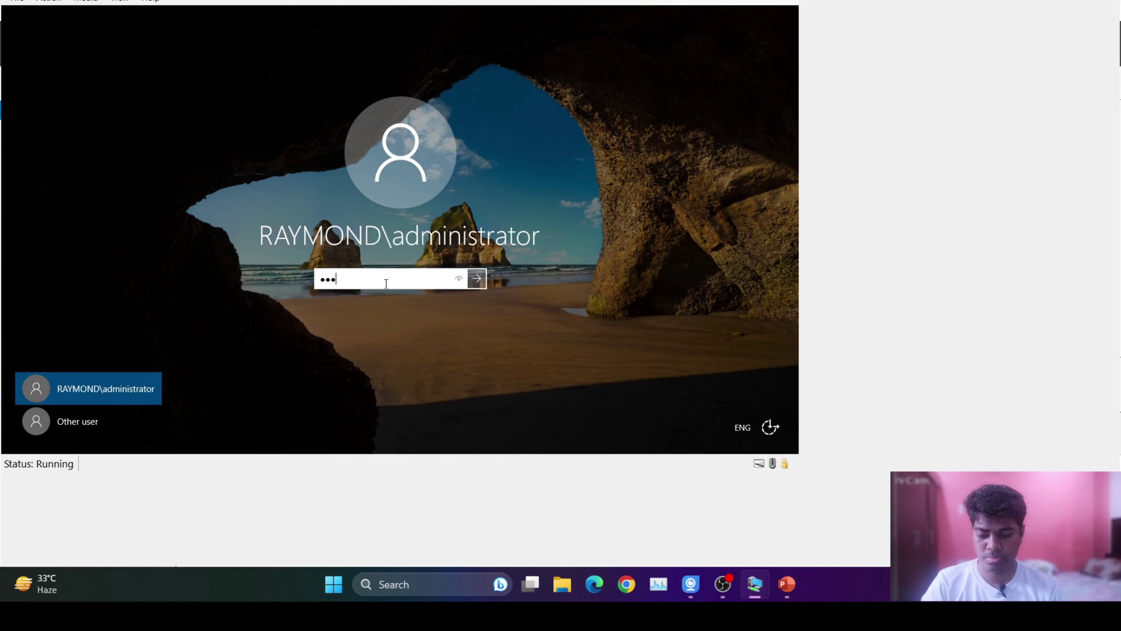
type("swo")
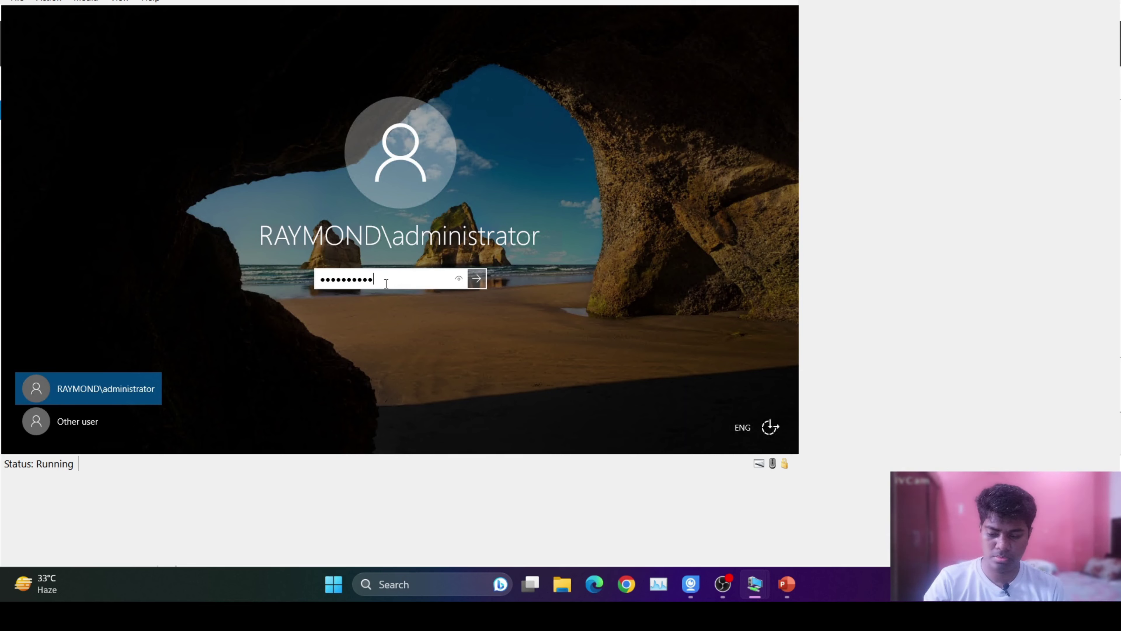
left_click(476, 280)
left_click(412, 300)
left_click(344, 283)
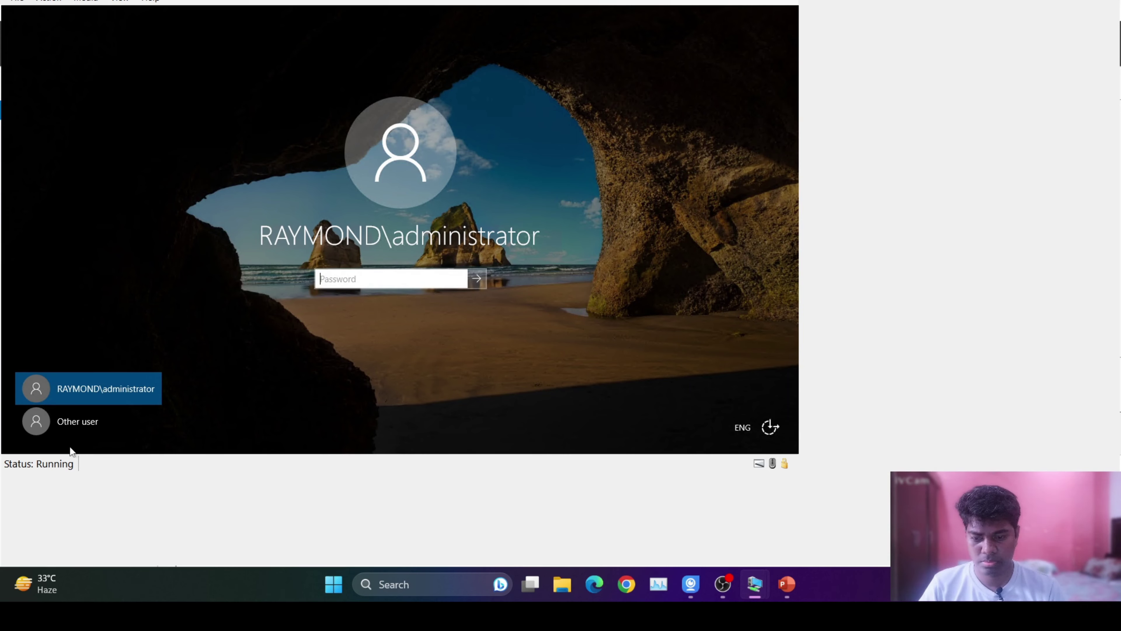
Sign in as administrator through Other user and open the Local Server properties.
left_click(75, 422)
type("ad")
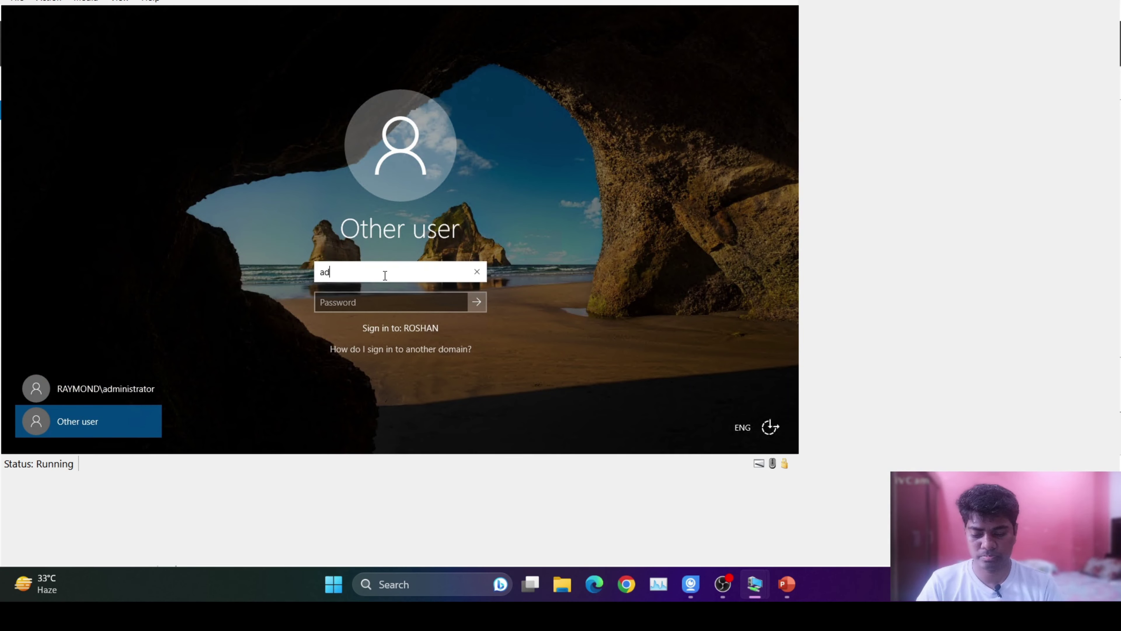
type("ministrat")
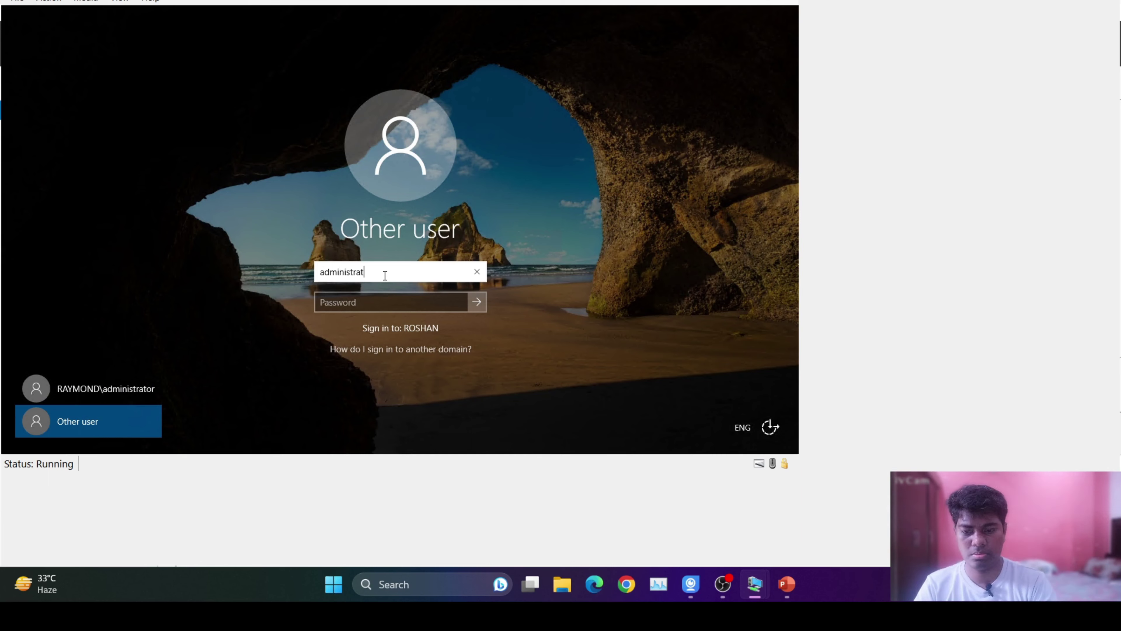
type("or")
key("Tab")
type("•")
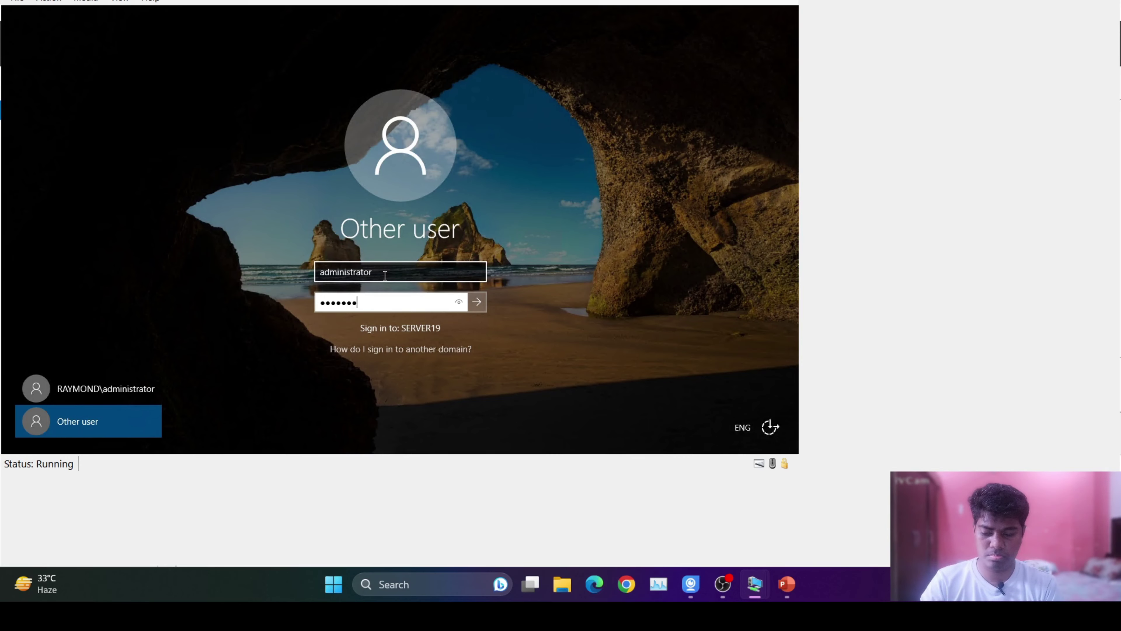
type("••••••••••")
key("Return")
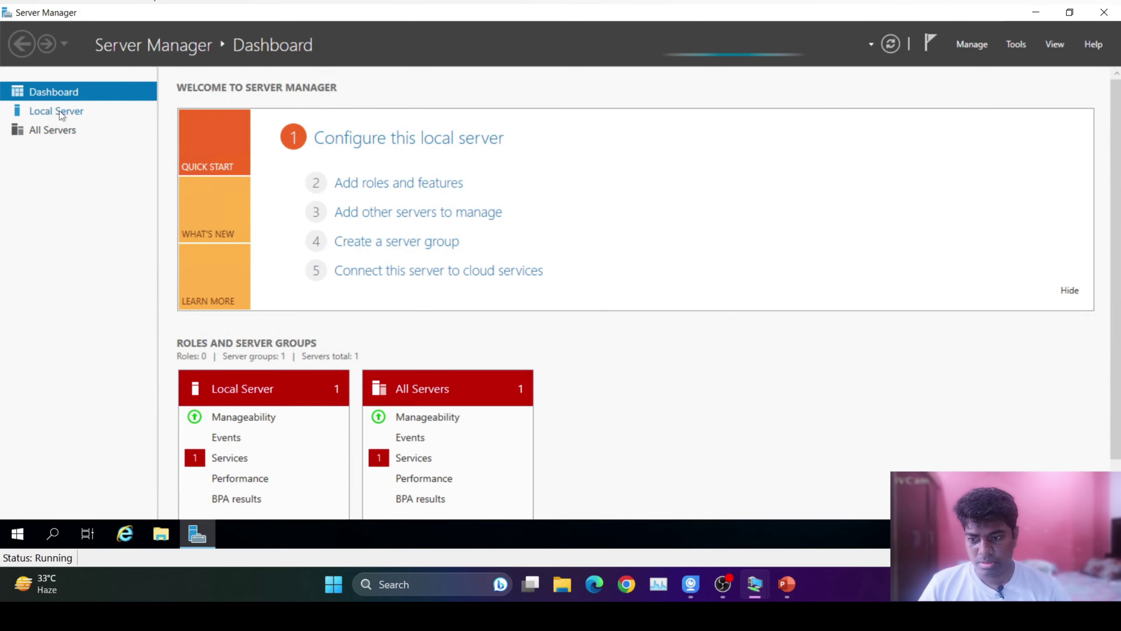
left_click(60, 111)
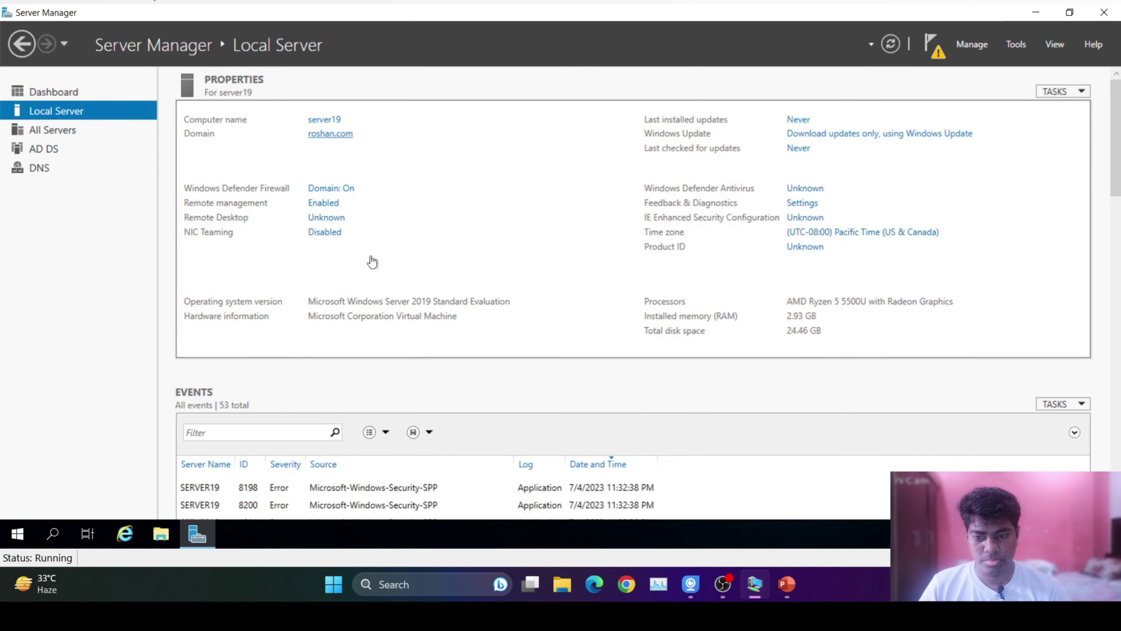
Check the C: drive's folders in File Explorer, then close it.
key("super+e")
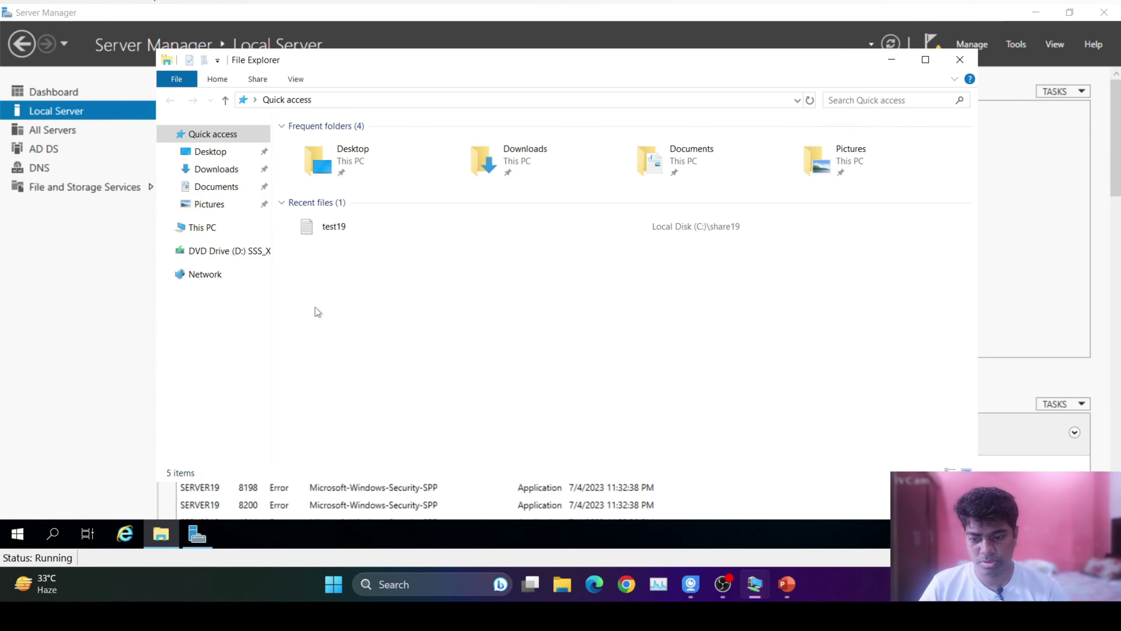
left_click(197, 230)
double_click(504, 301)
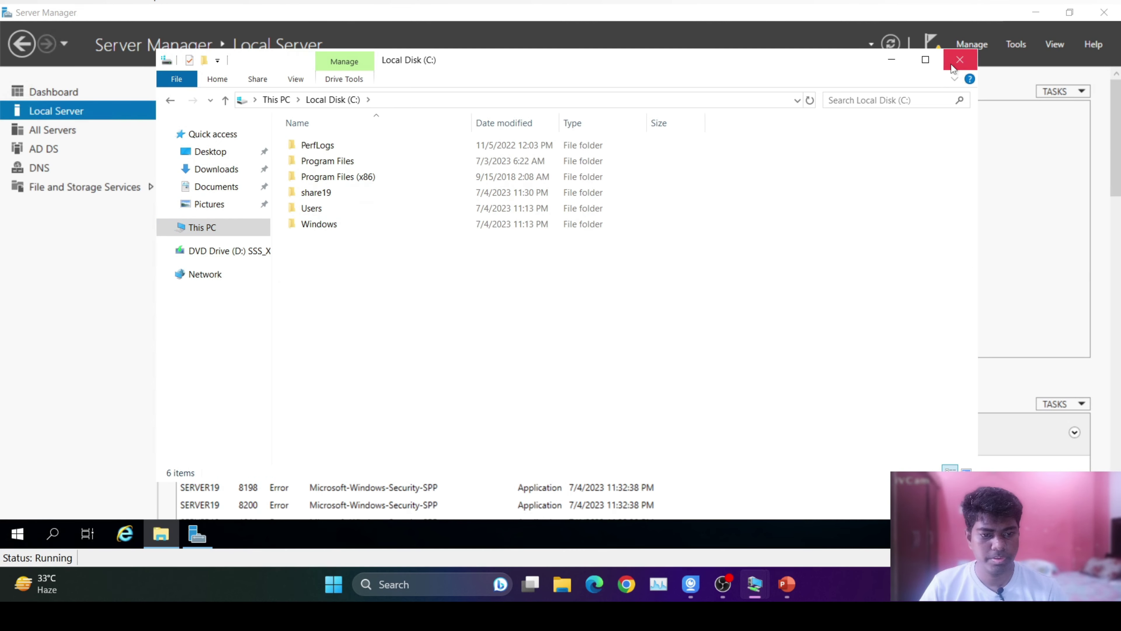
left_click(958, 62)
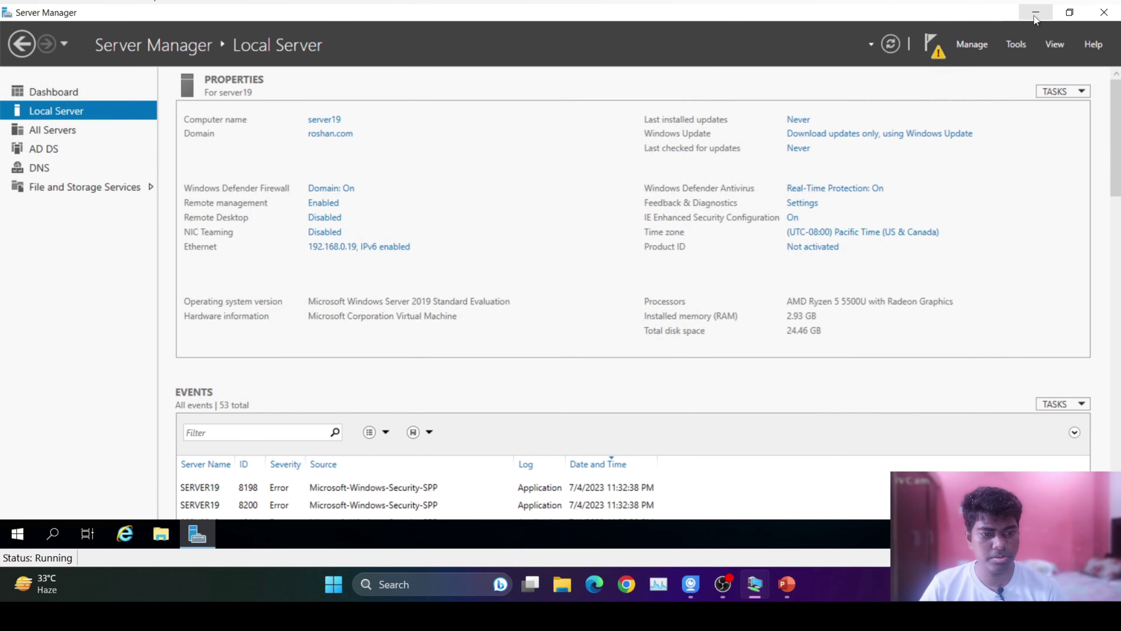
On the Server 2022 VM, launch Add Roles and Features from the Server Manager Dashboard.
left_click(1035, 14)
mouse_move(766, 575)
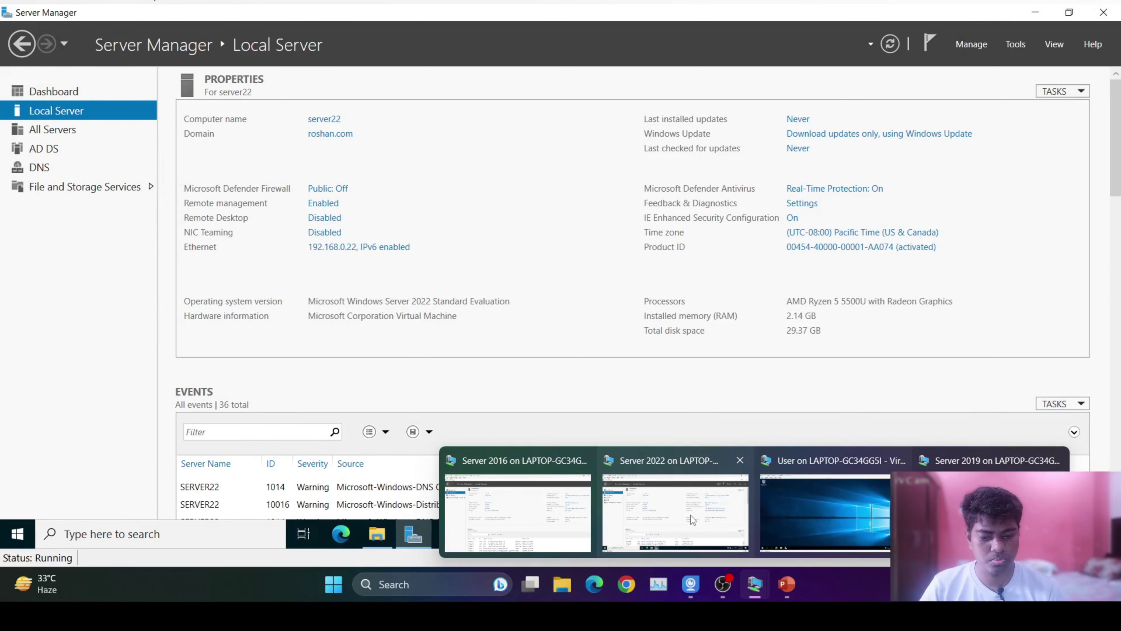
left_click(690, 515)
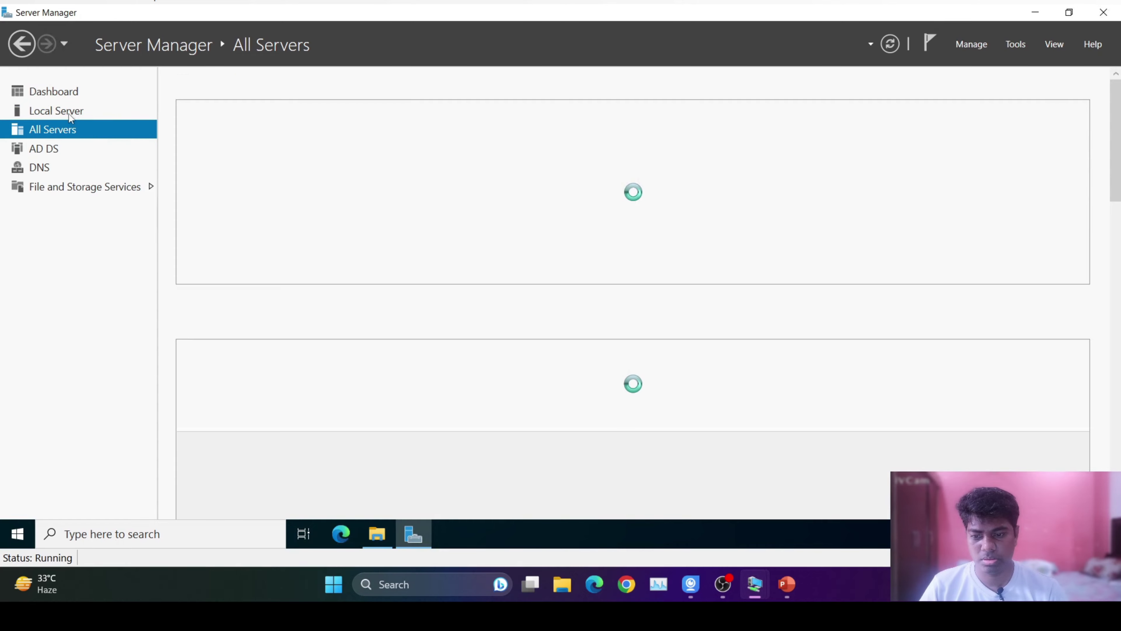
left_click(58, 109)
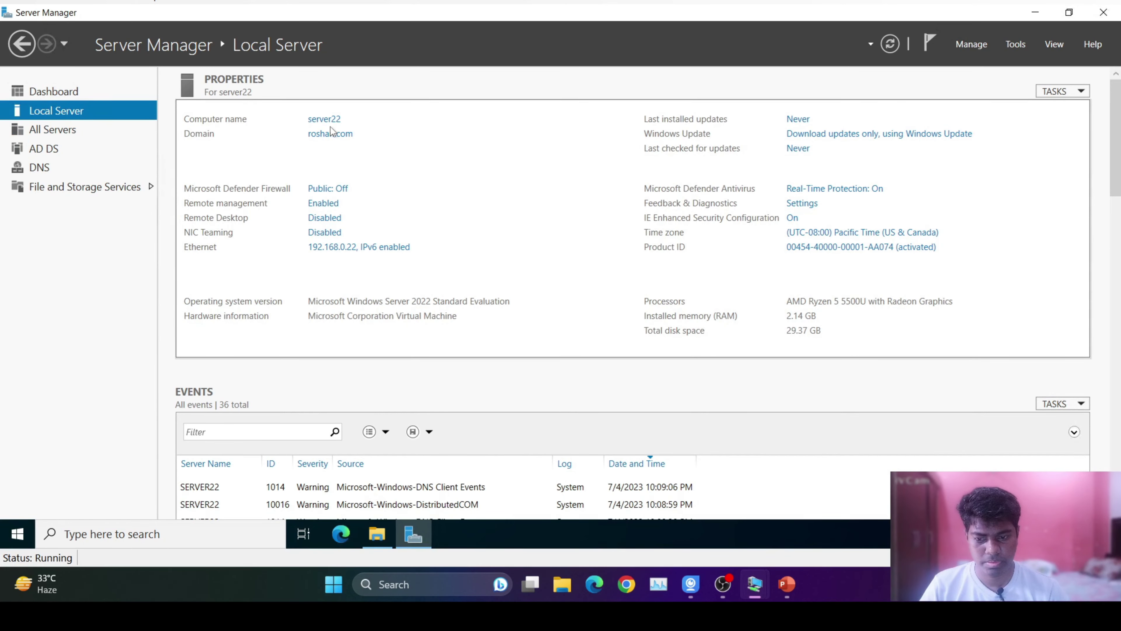
left_click(51, 93)
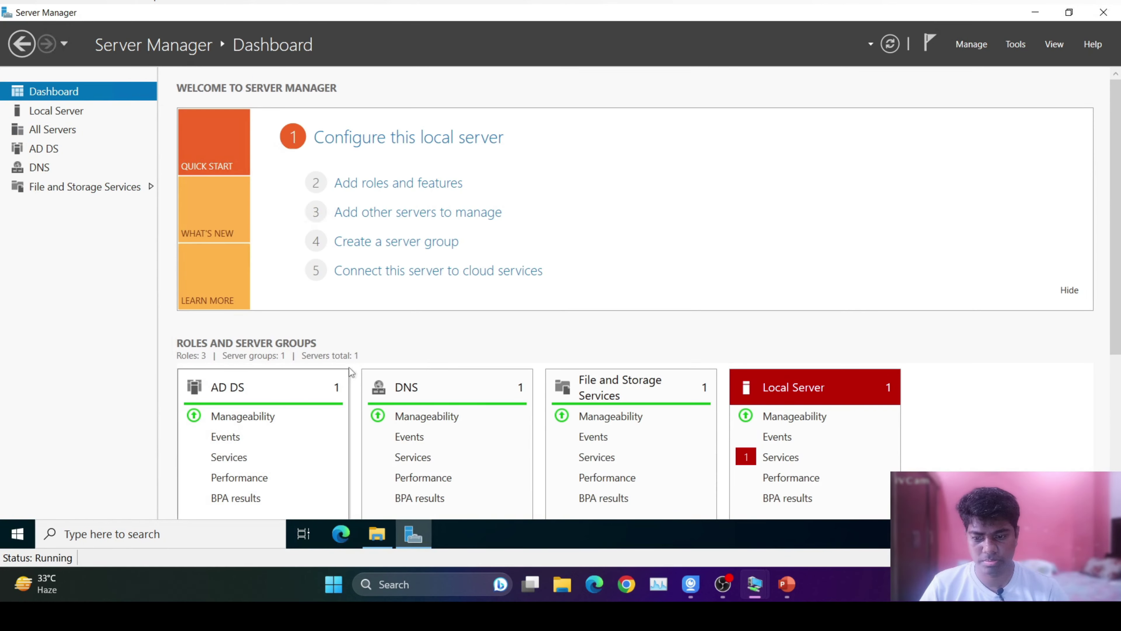
scroll(761, 216, "down", 2)
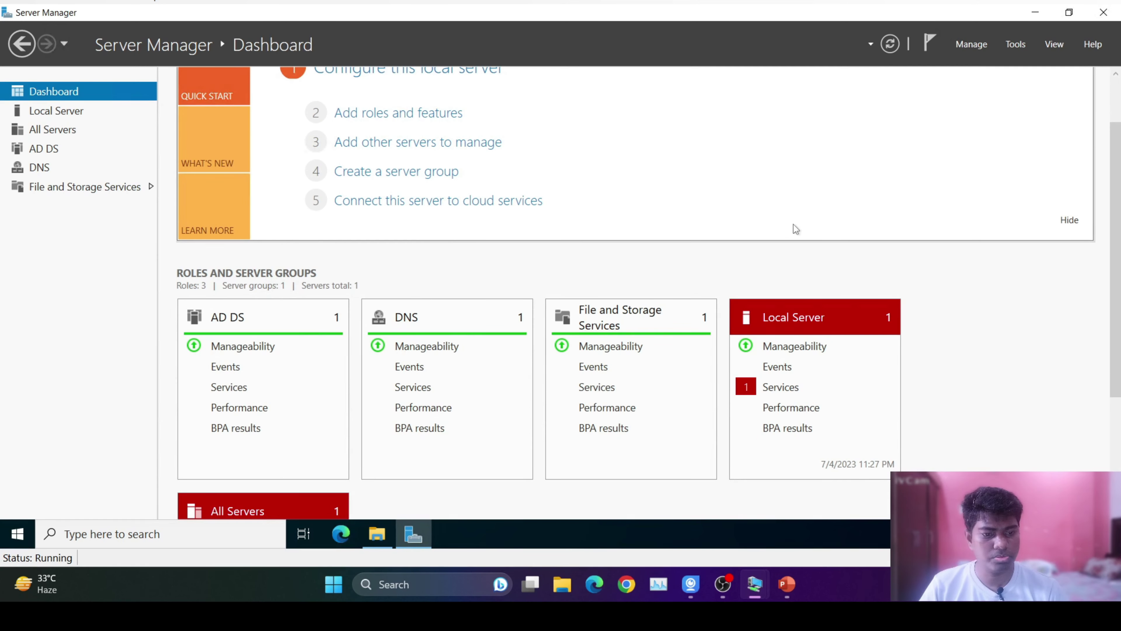
scroll(717, 271, "up", 2)
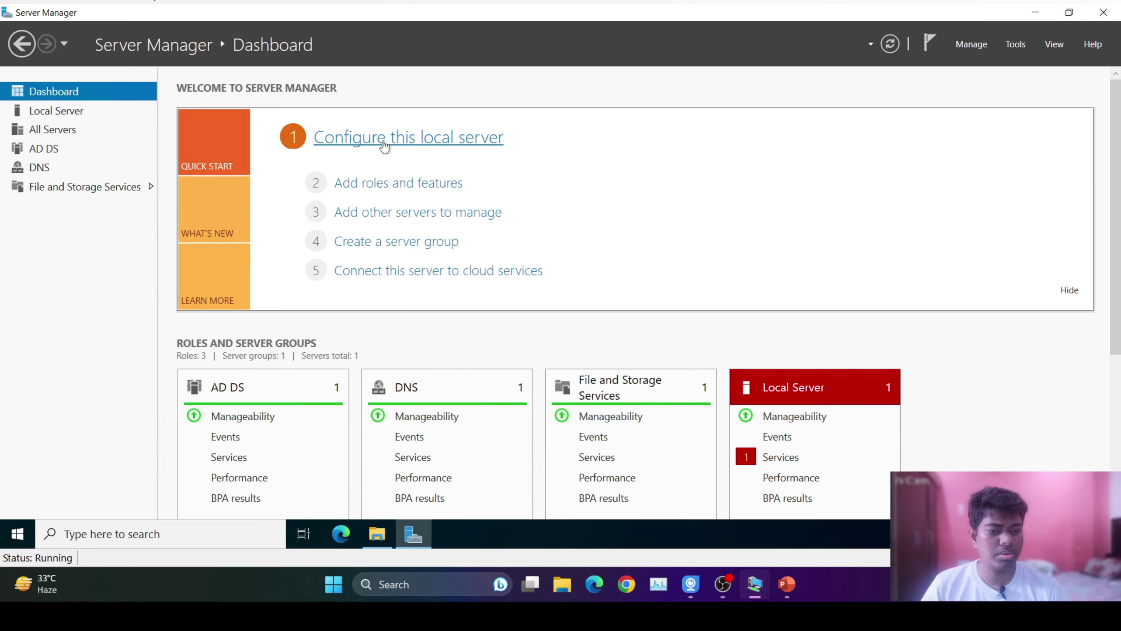
left_click(389, 183)
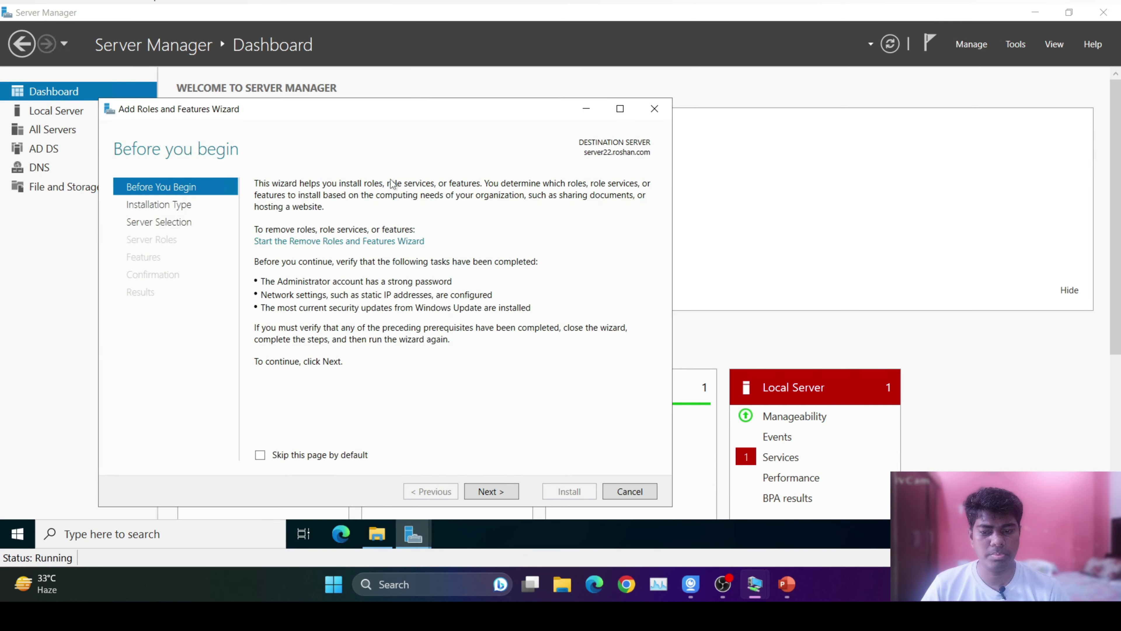
Target server22 and select DFS Namespaces under File and iSCSI Services, plus DFS Management Tools.
left_click(488, 491)
left_click(497, 491)
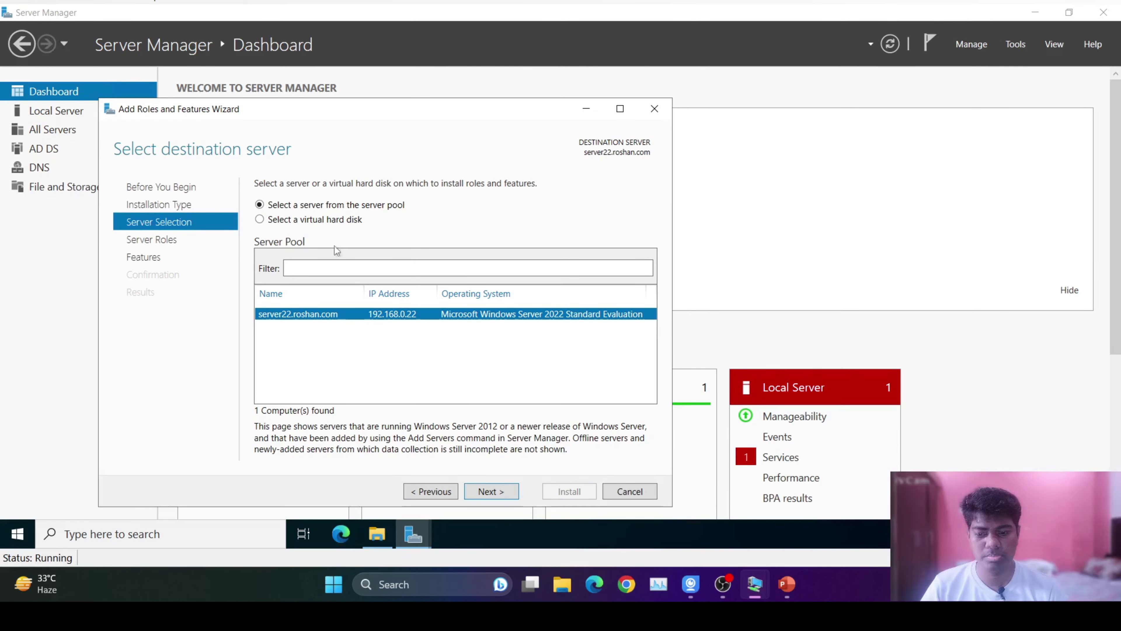
left_click(481, 493)
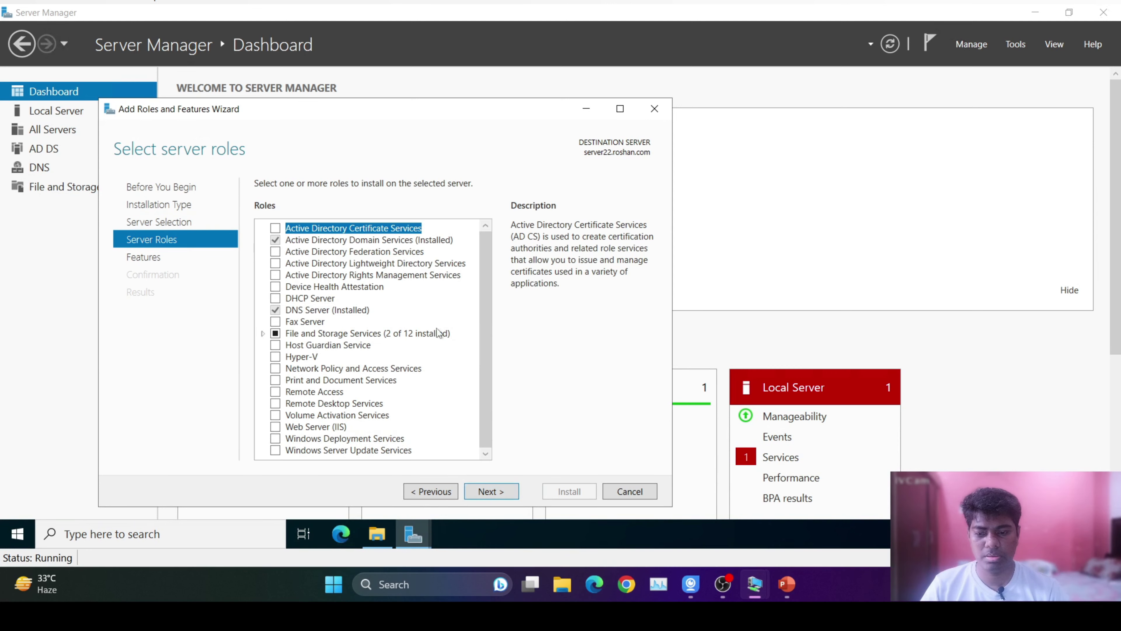
left_click(263, 334)
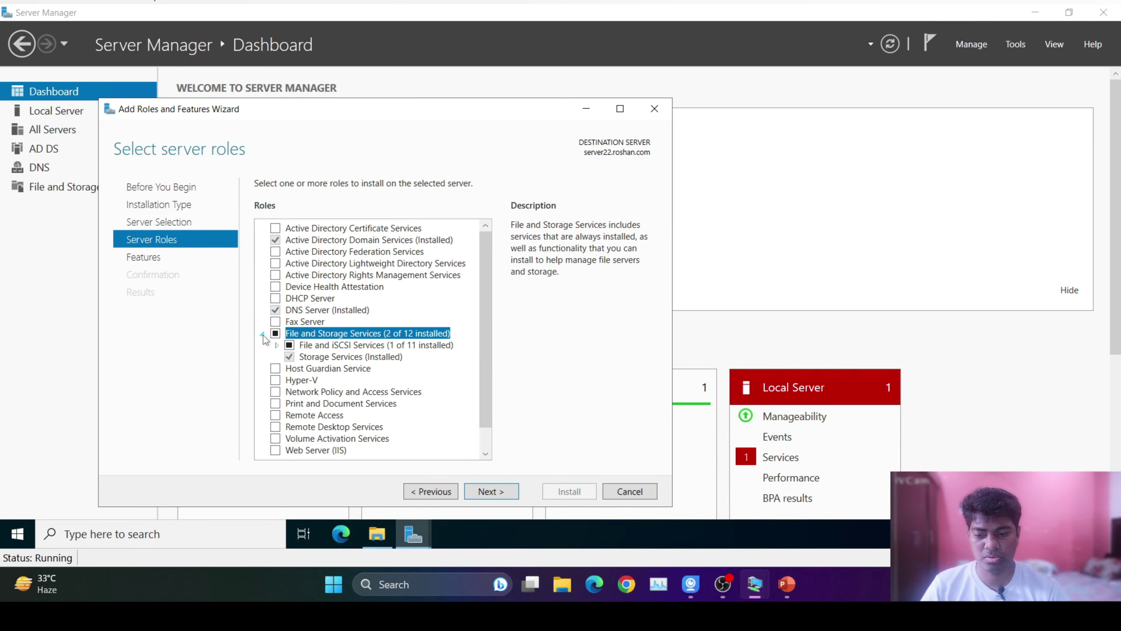
left_click(277, 345)
scroll(384, 378, "down", 2)
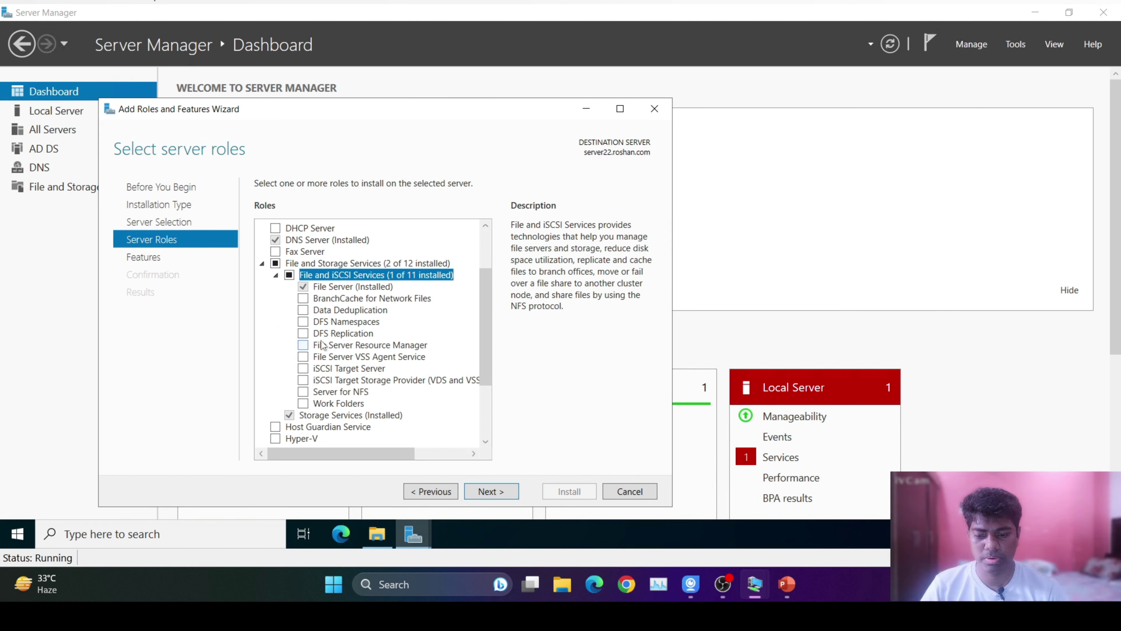
left_click(304, 322)
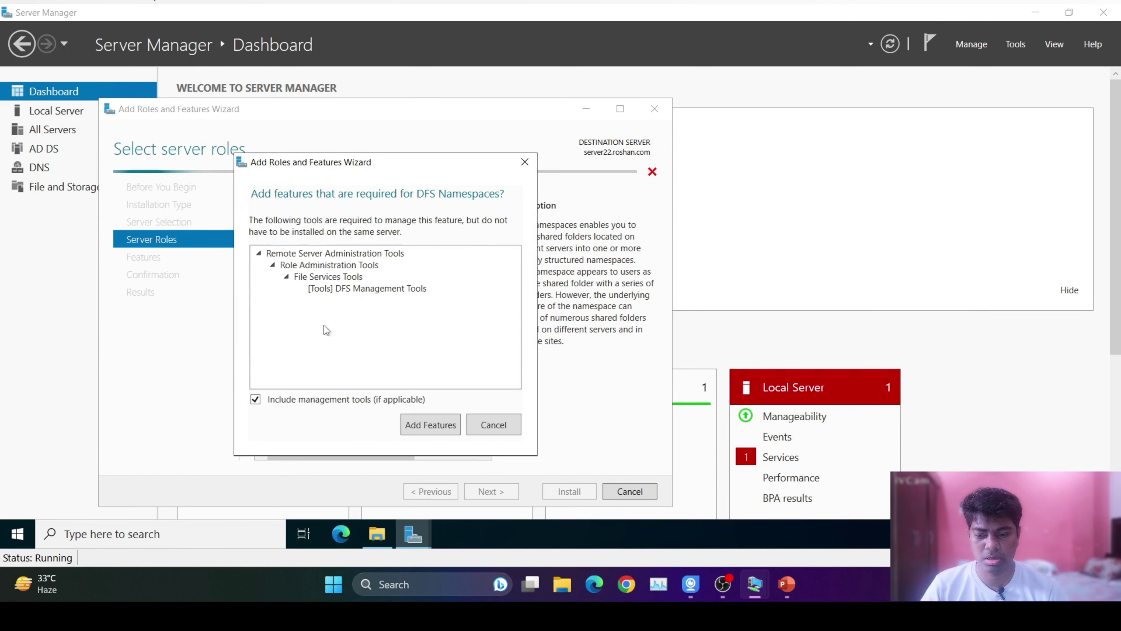
left_click(430, 425)
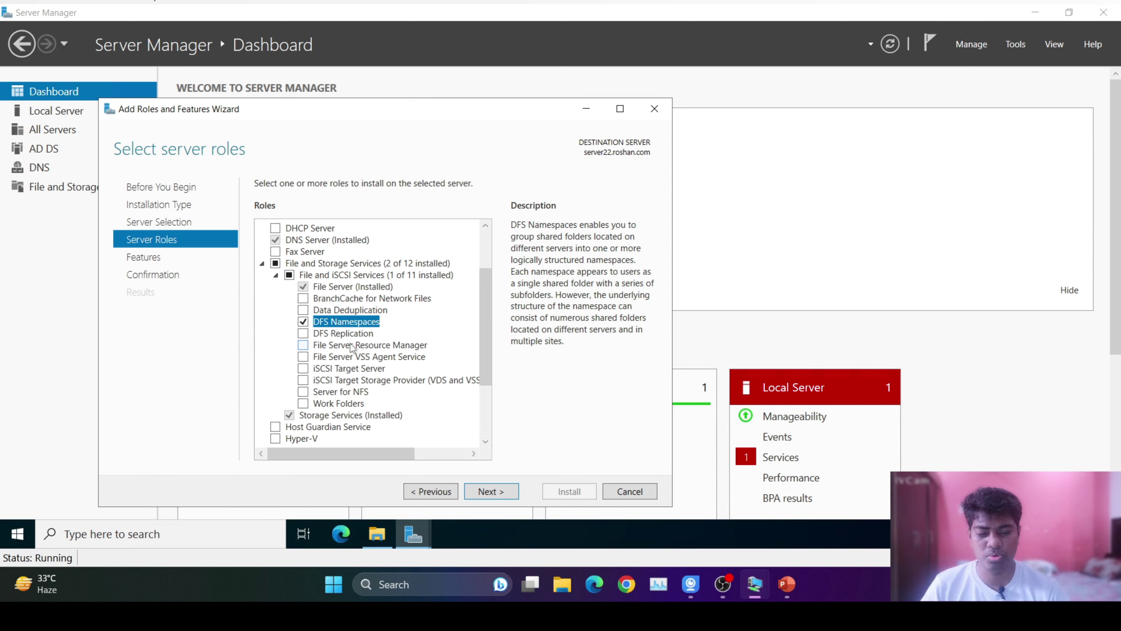
Allow automatic restarts on the confirmation page and start the installation.
left_click(484, 493)
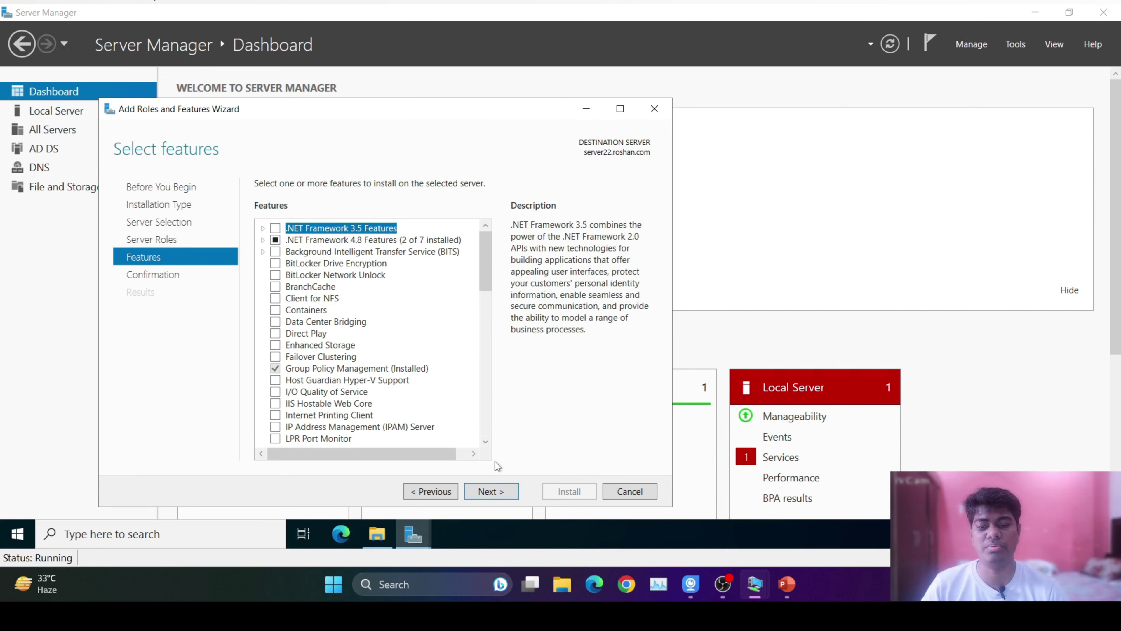
left_click(493, 487)
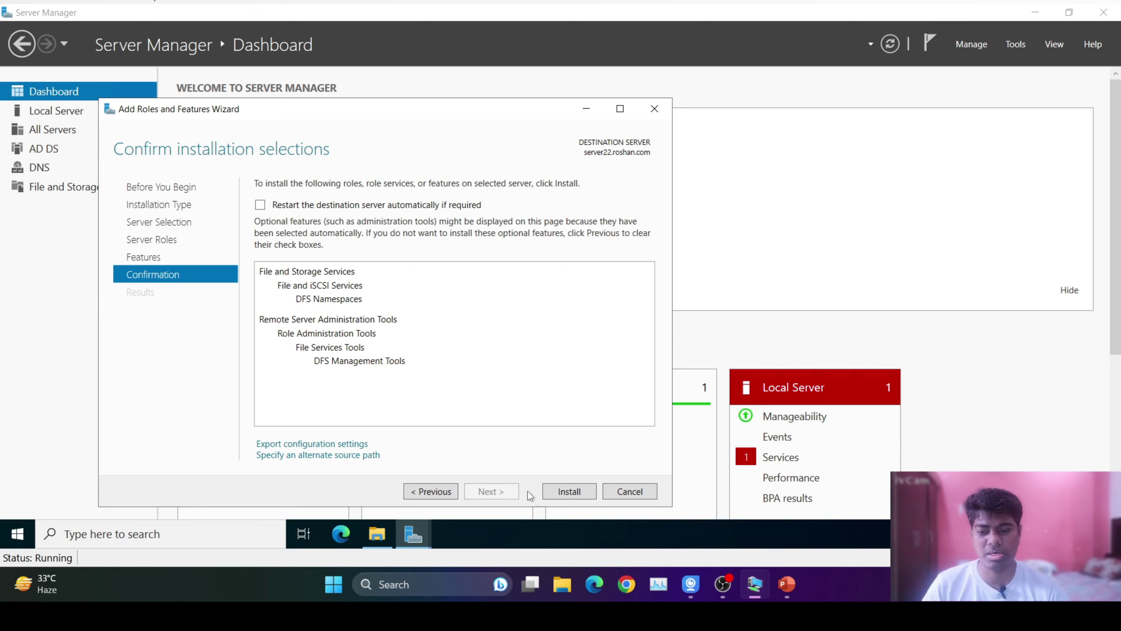
left_click(260, 204)
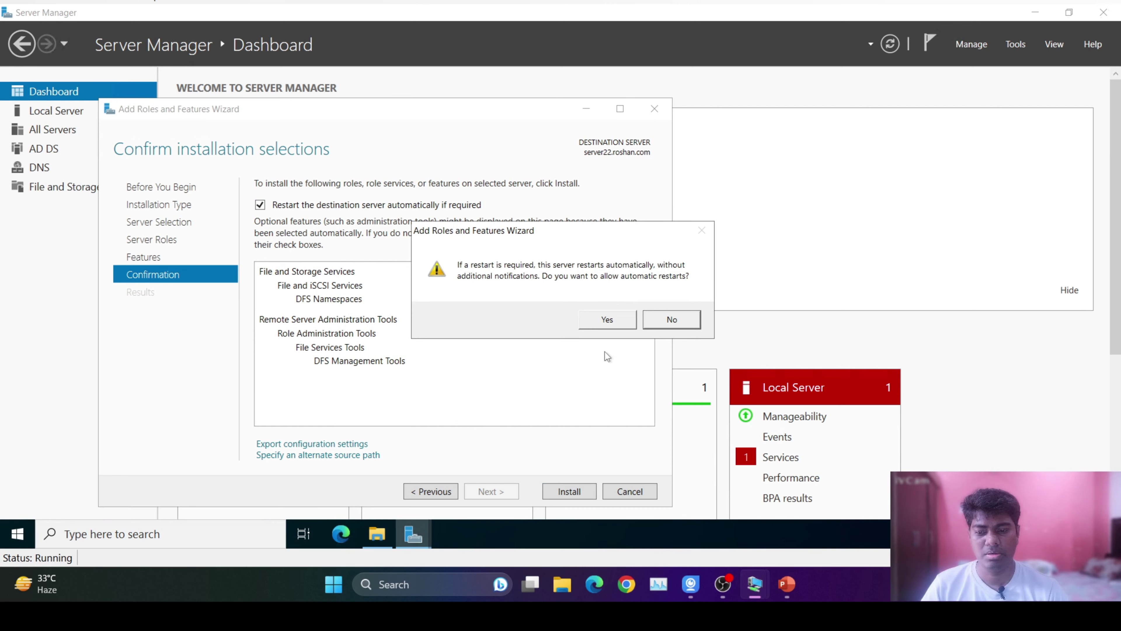
left_click(612, 329)
left_click(569, 491)
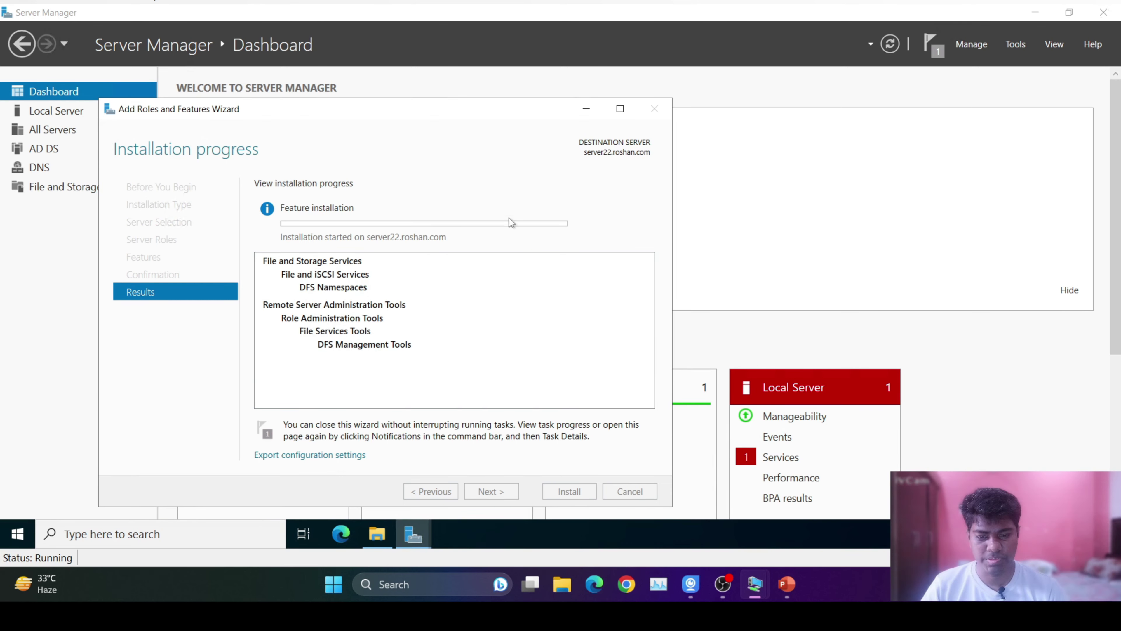
Move the progress window aside and close Server Manager on the Server 2016 VM.
left_click_drag(443, 109, 673, 77)
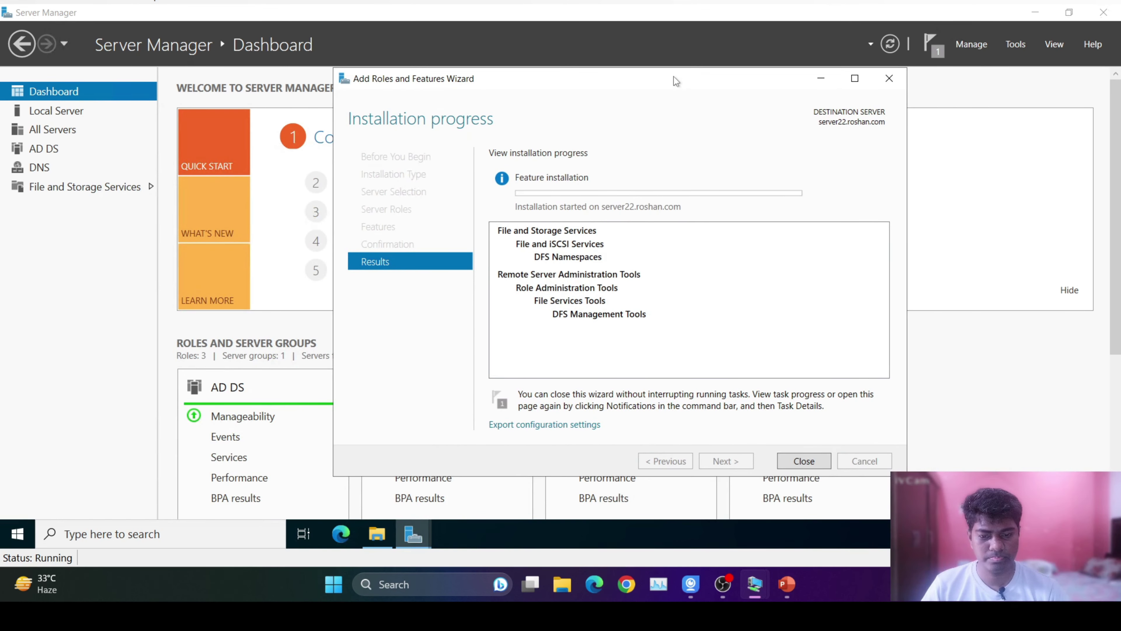
mouse_move(759, 589)
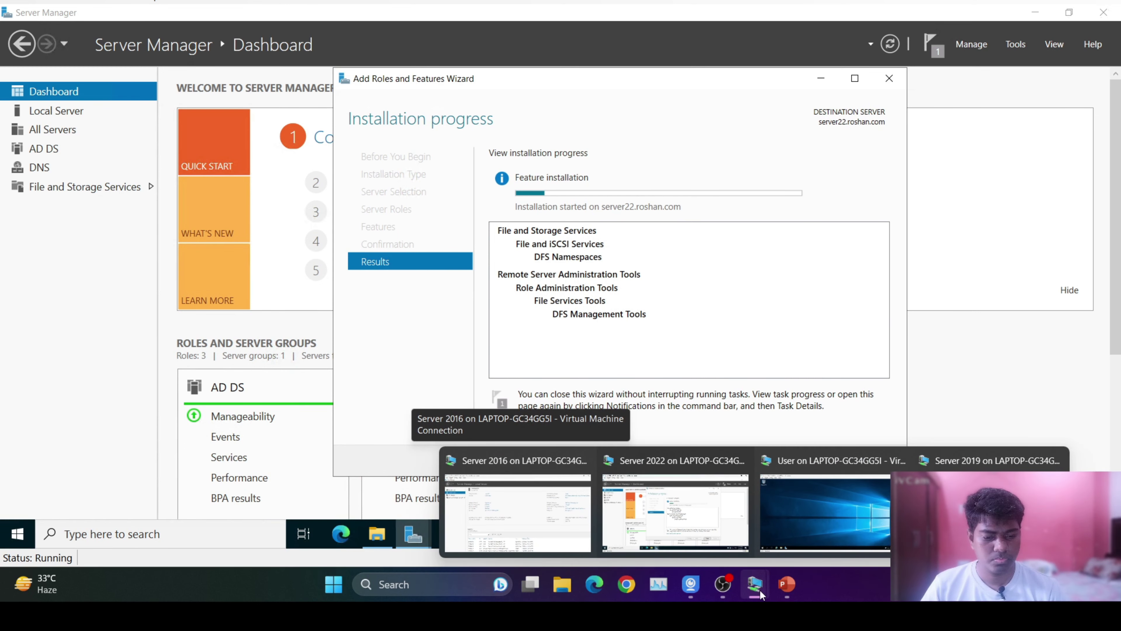
left_click(949, 508)
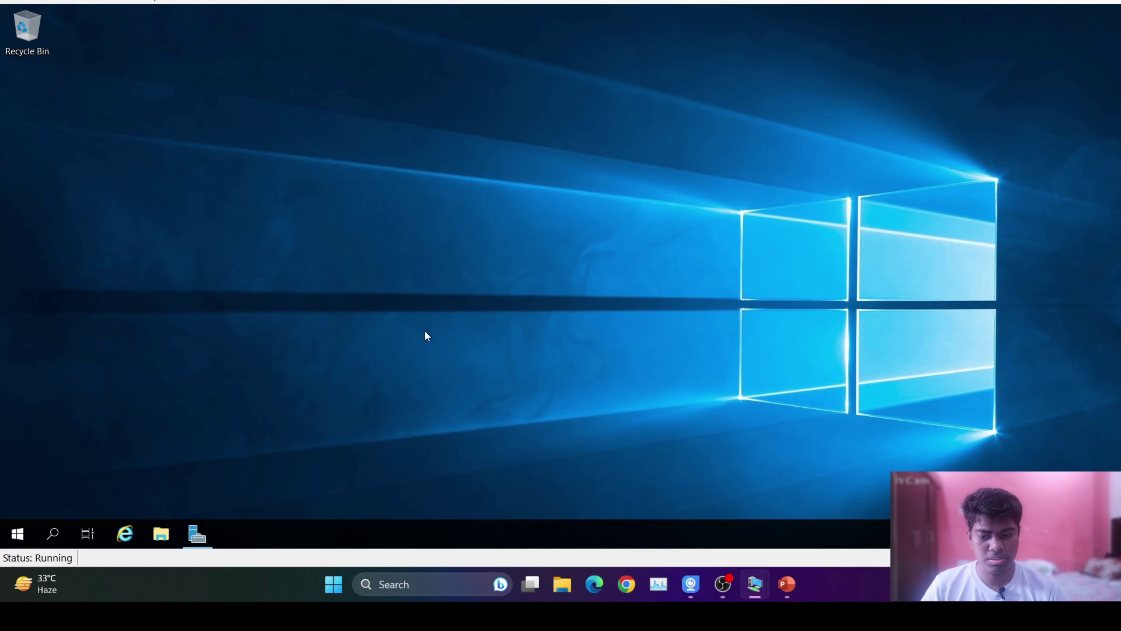
mouse_move(753, 593)
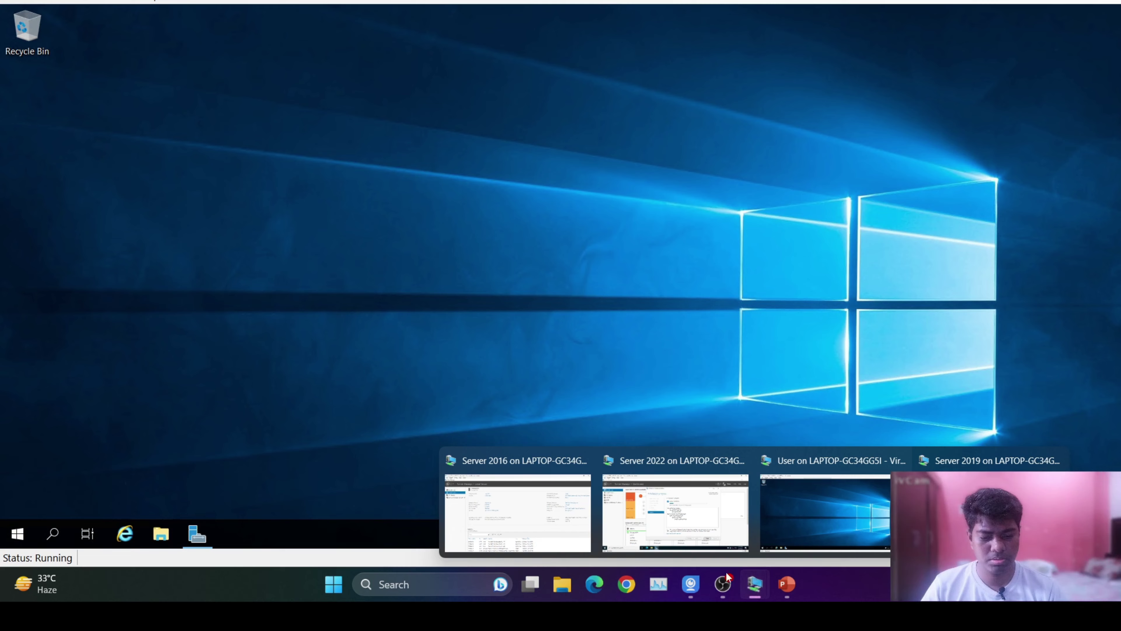
left_click(543, 515)
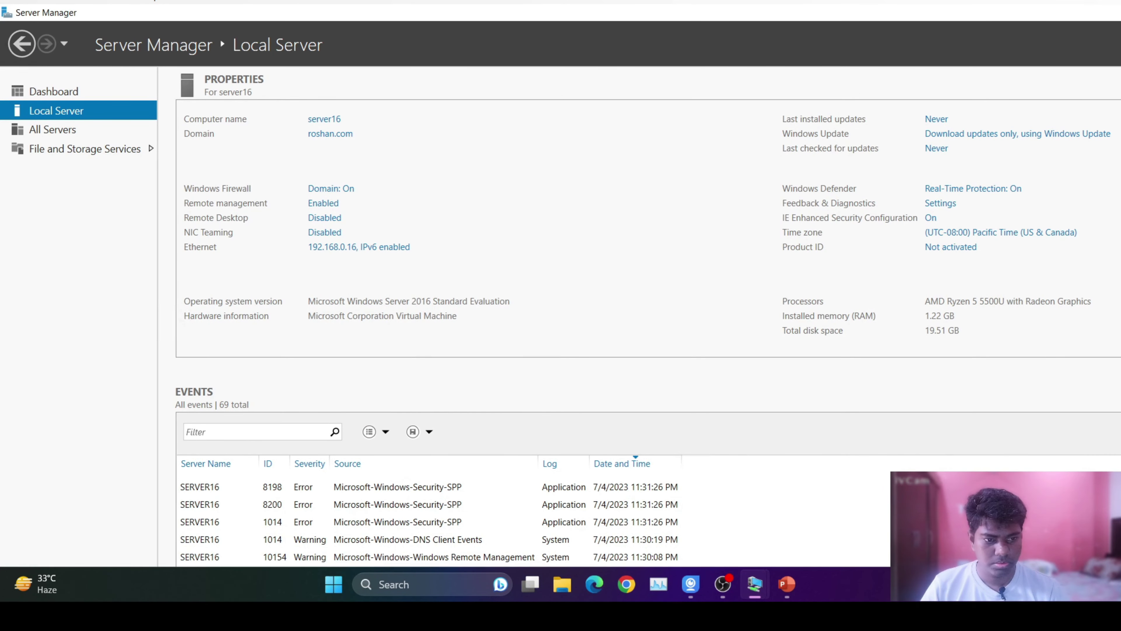
double_click(680, 18)
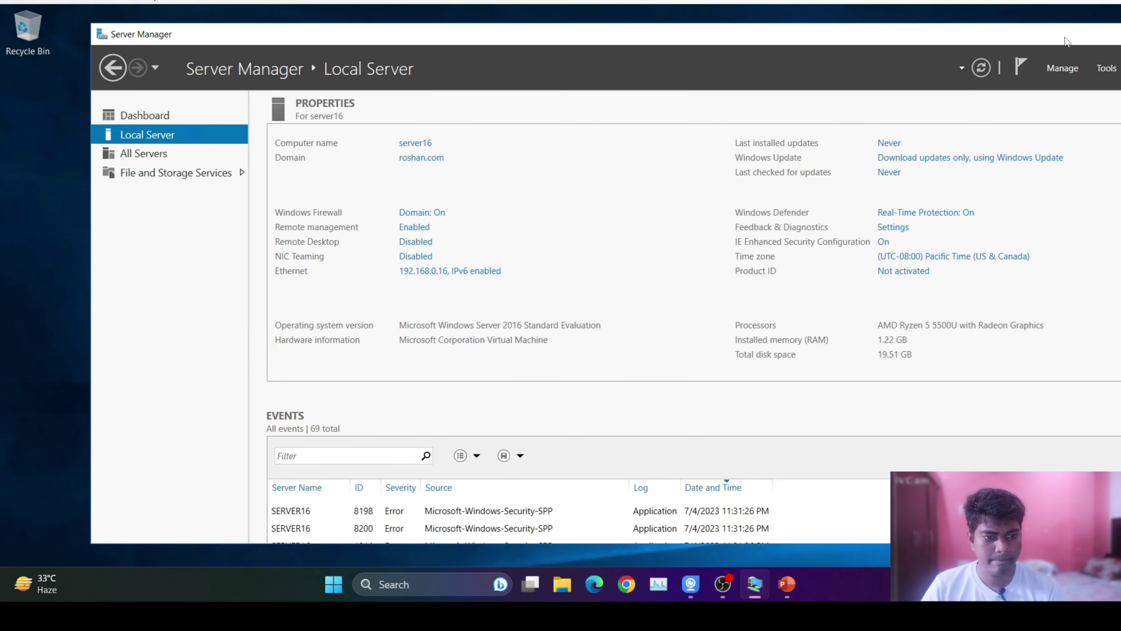
left_click_drag(703, 50, 981, 58)
left_click(982, 61)
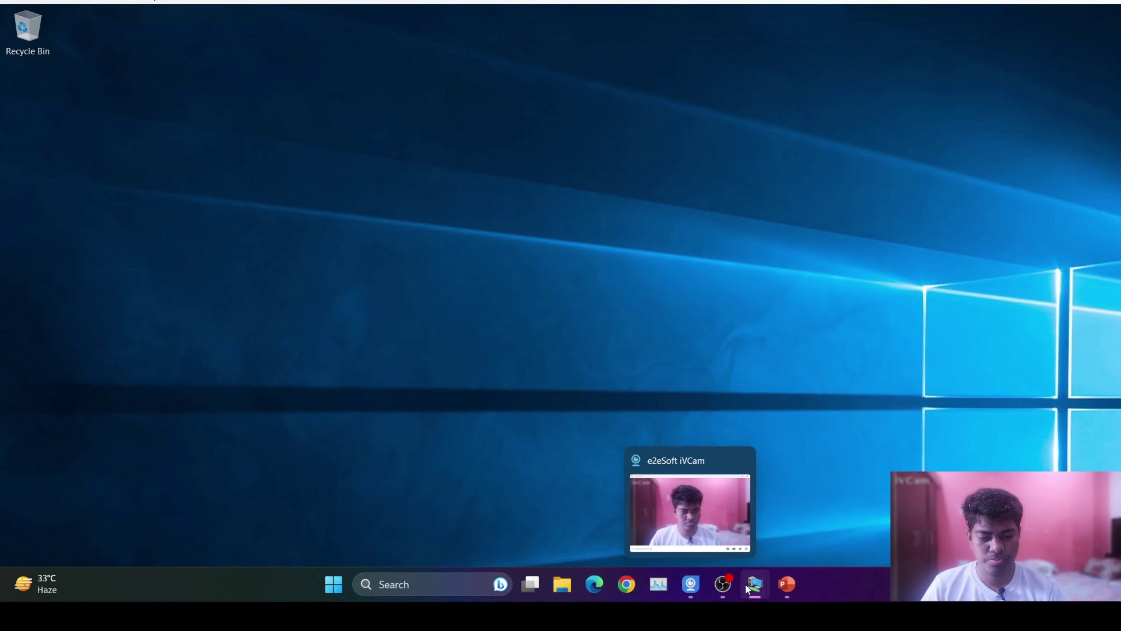
Cycle through the VM windows back to server22 to check installation progress.
left_click(675, 512)
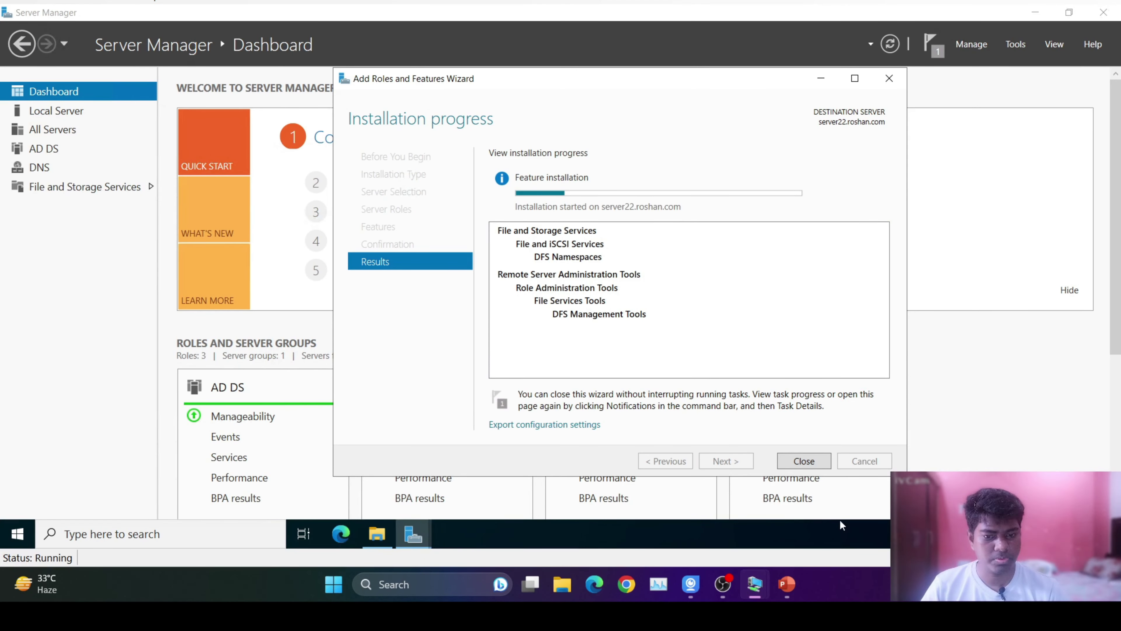
mouse_move(754, 584)
left_click(816, 524)
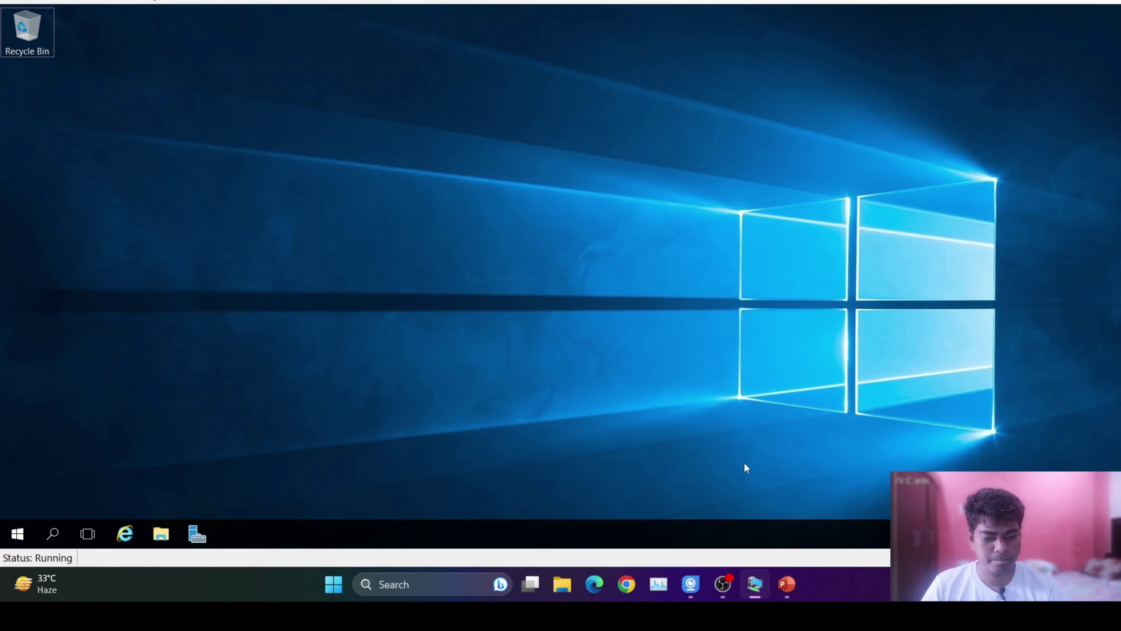
mouse_move(753, 589)
left_click(516, 512)
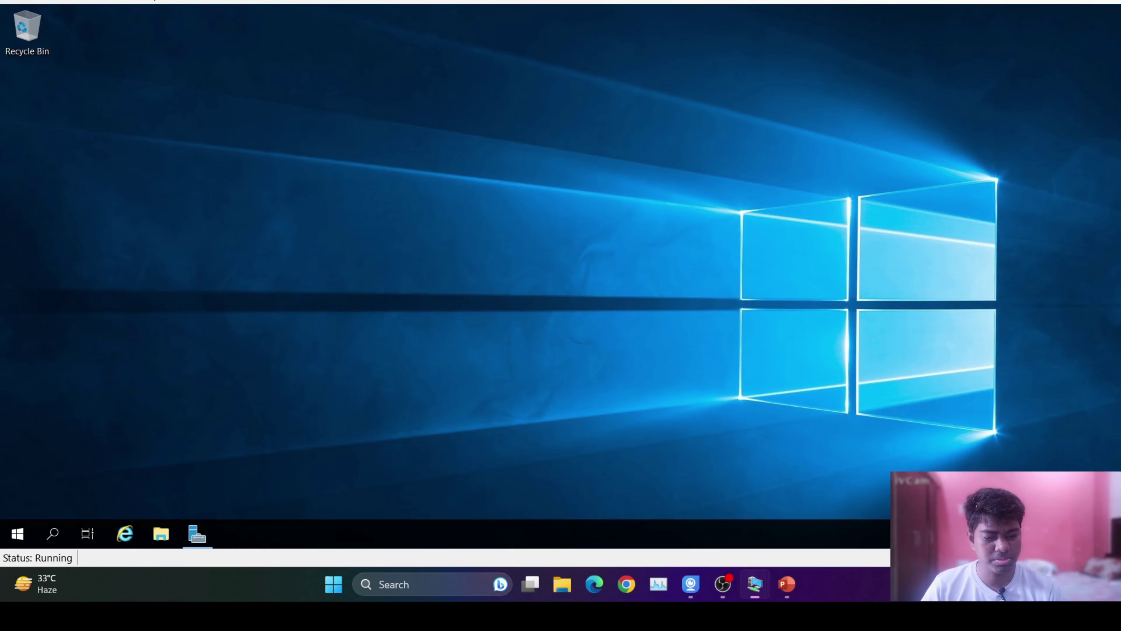
left_click(714, 530)
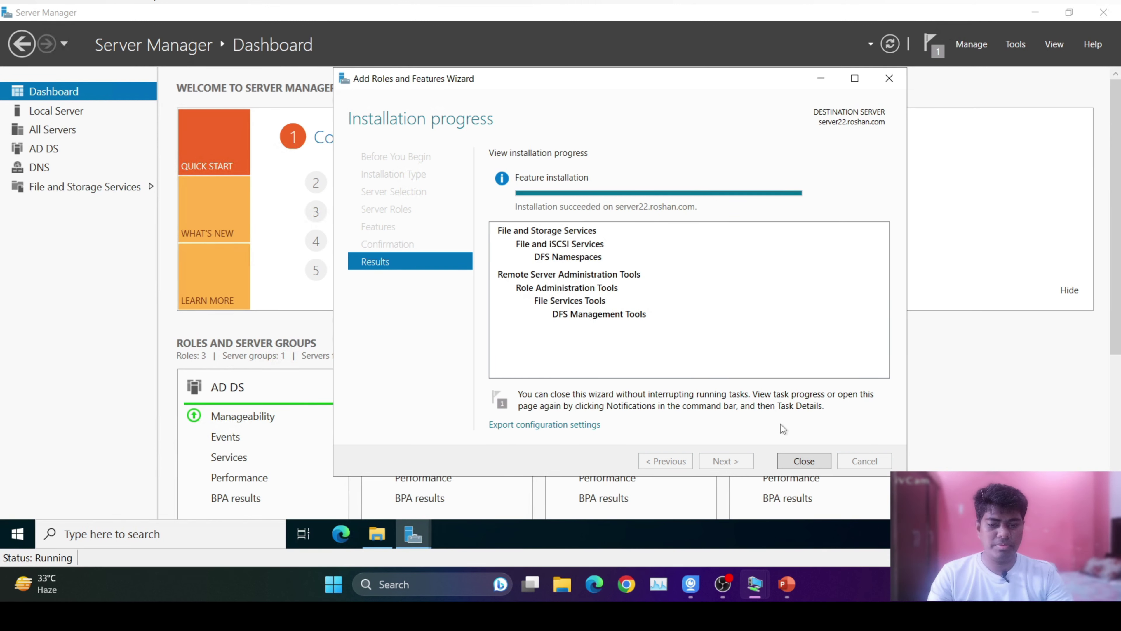
Close the finished wizard, return to the Server Manager Dashboard, and open the Tools menu.
left_click(802, 461)
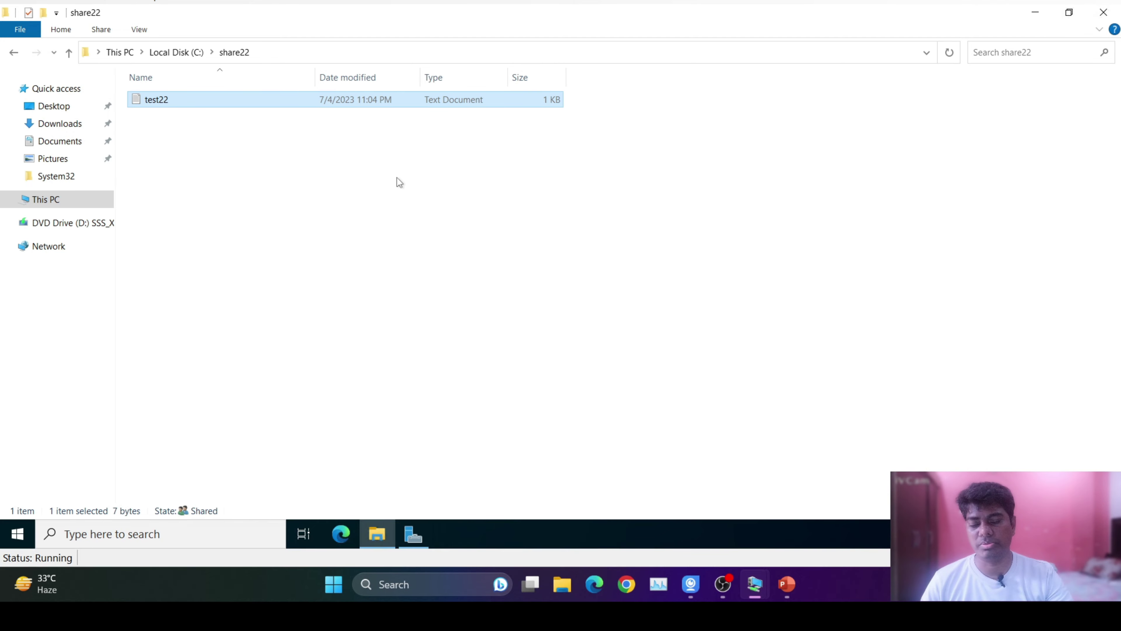
left_click(84, 202)
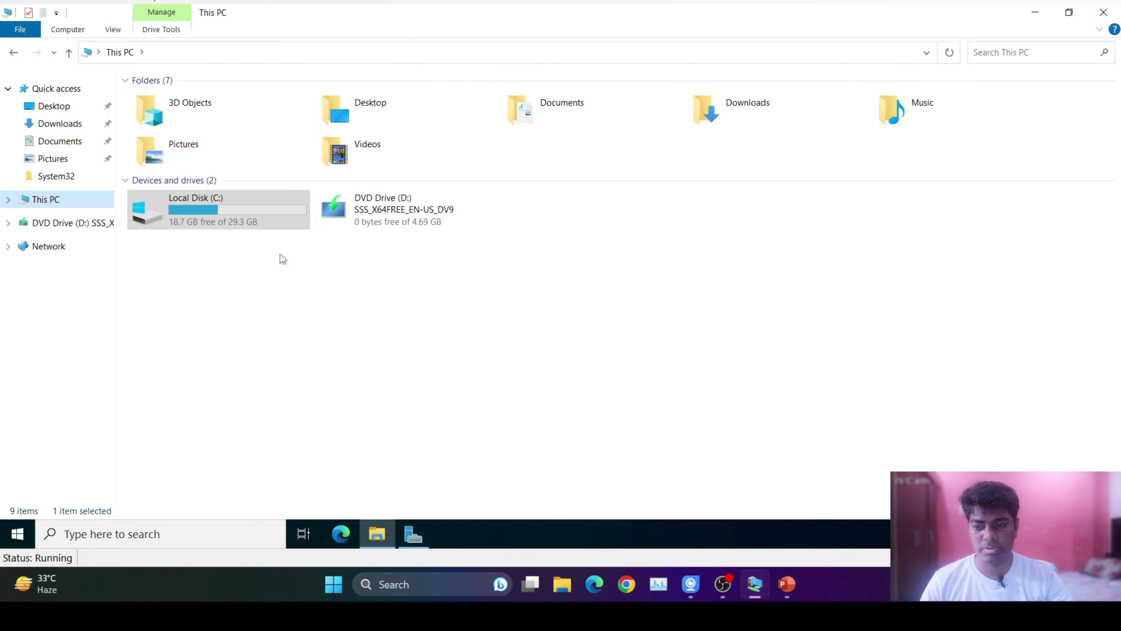
left_click(413, 535)
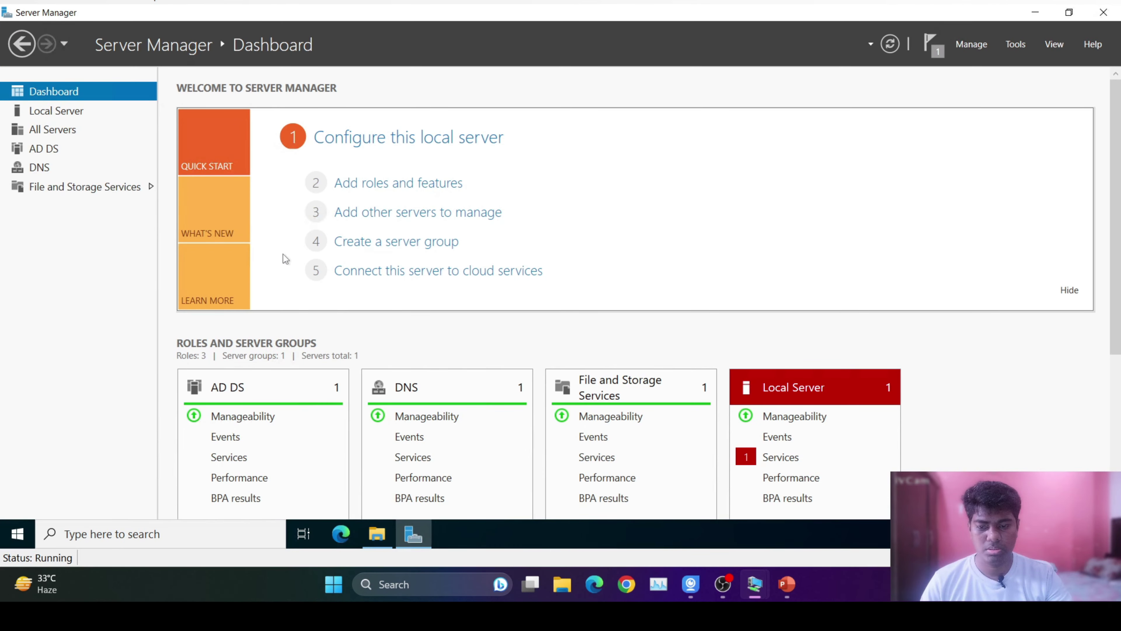
left_click(56, 116)
left_click(52, 91)
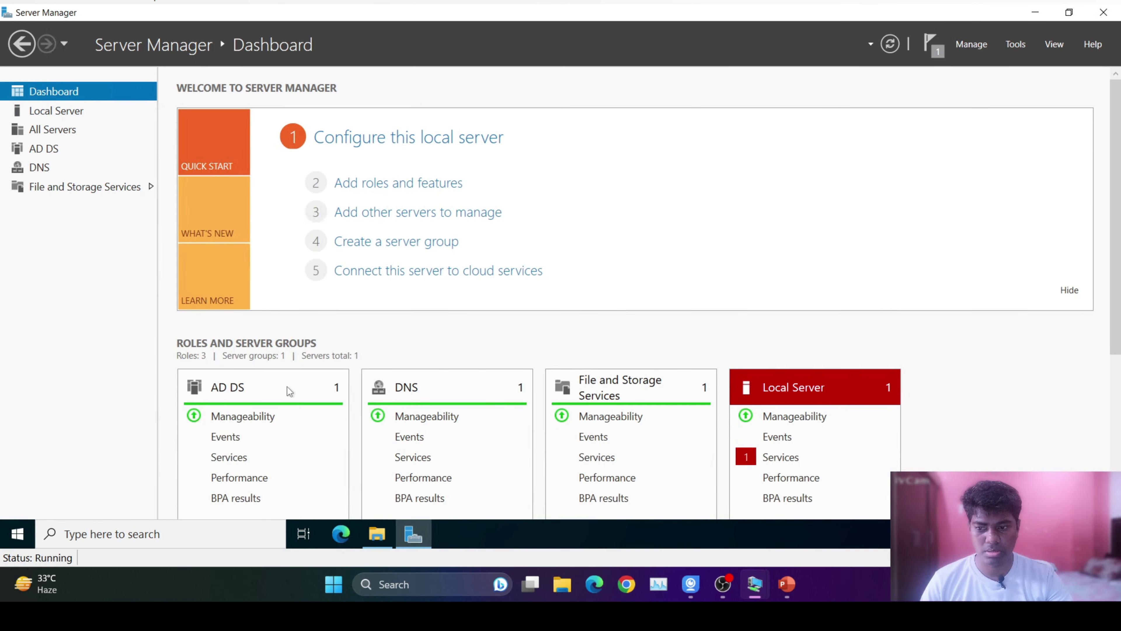
scroll(1049, 100, "down", 3)
scroll(1068, 101, "up", 3)
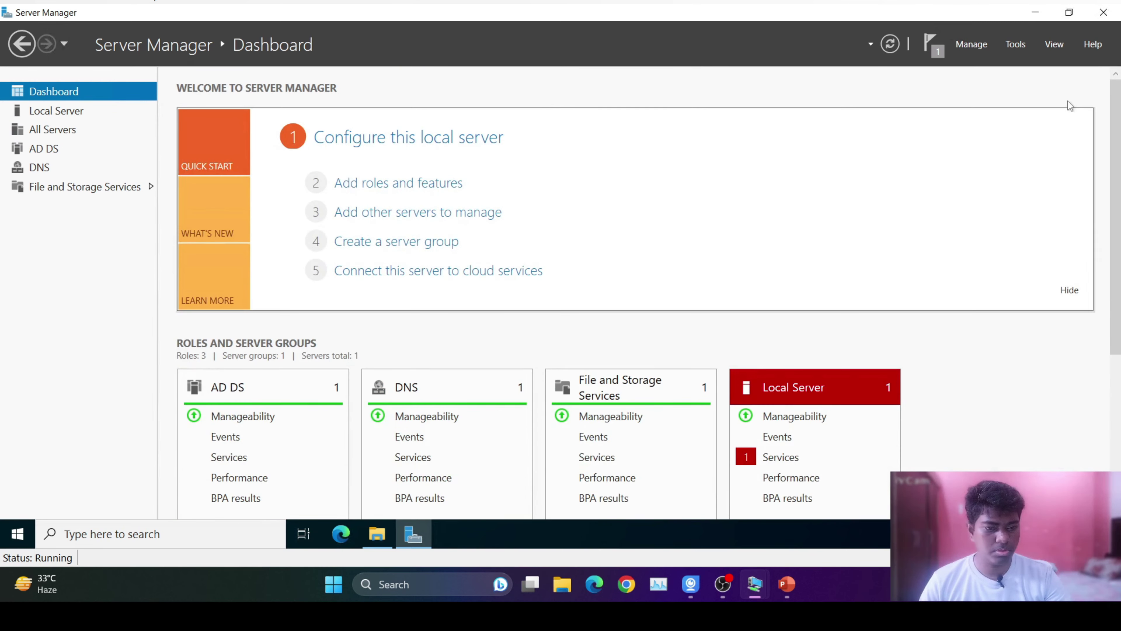
left_click(1022, 47)
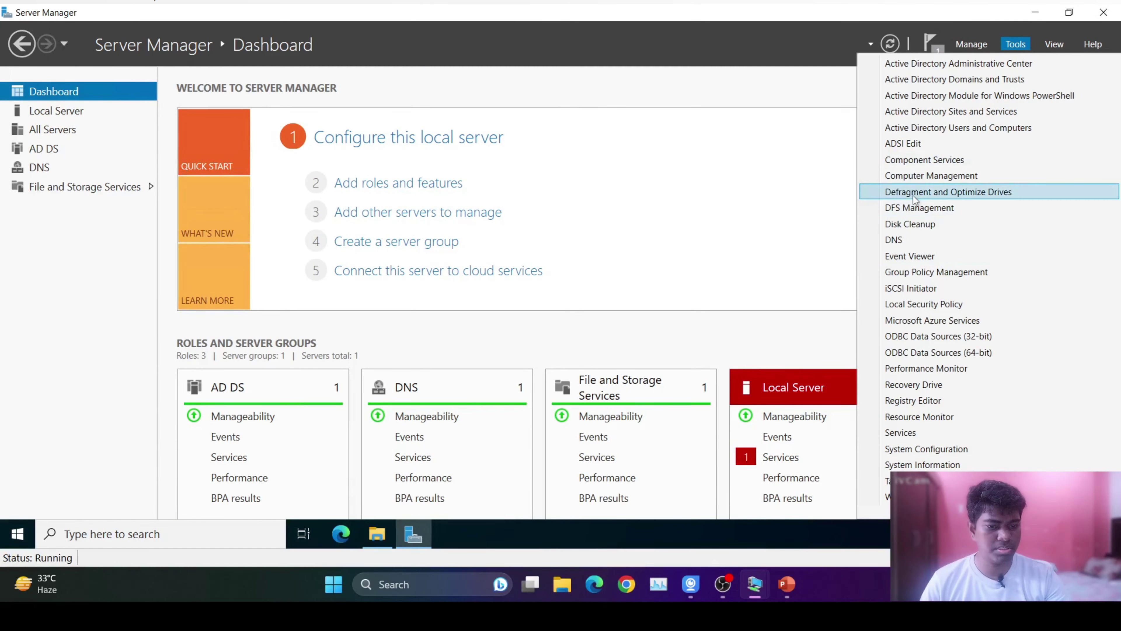
Launch DFS Management maximized, glance at Replication, and settle on the empty Namespaces node.
left_click(919, 211)
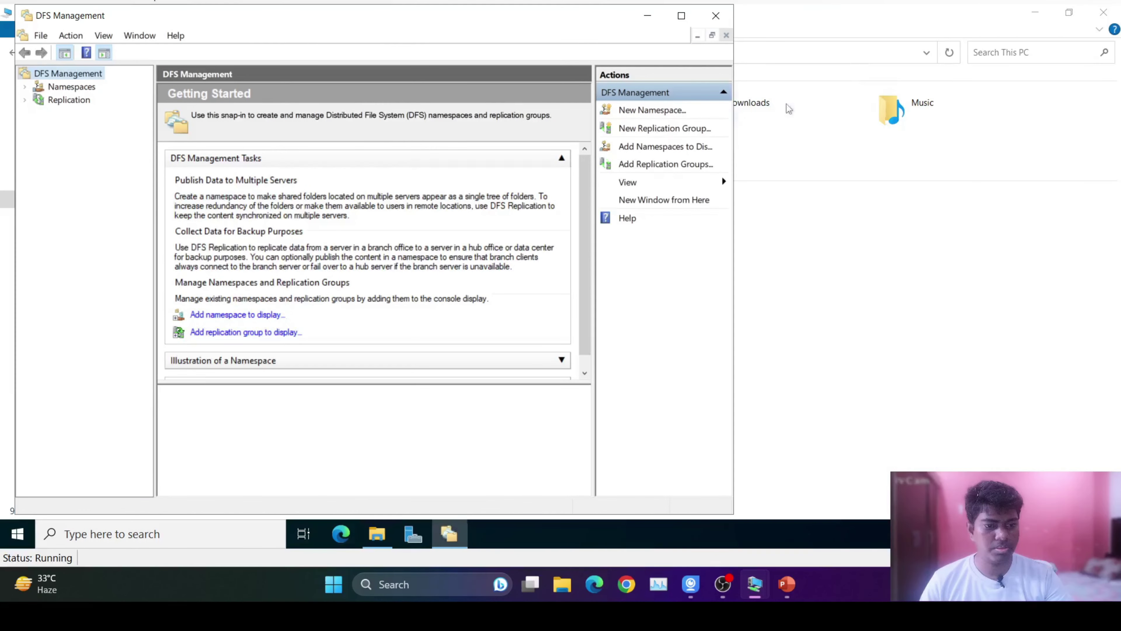
left_click(682, 15)
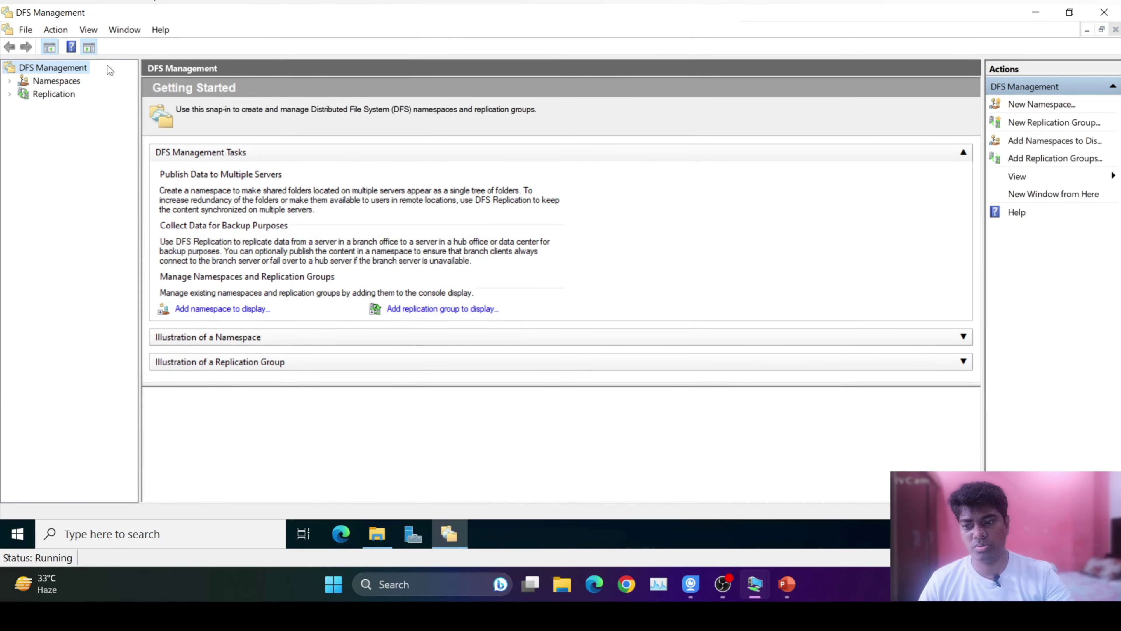
left_click(56, 81)
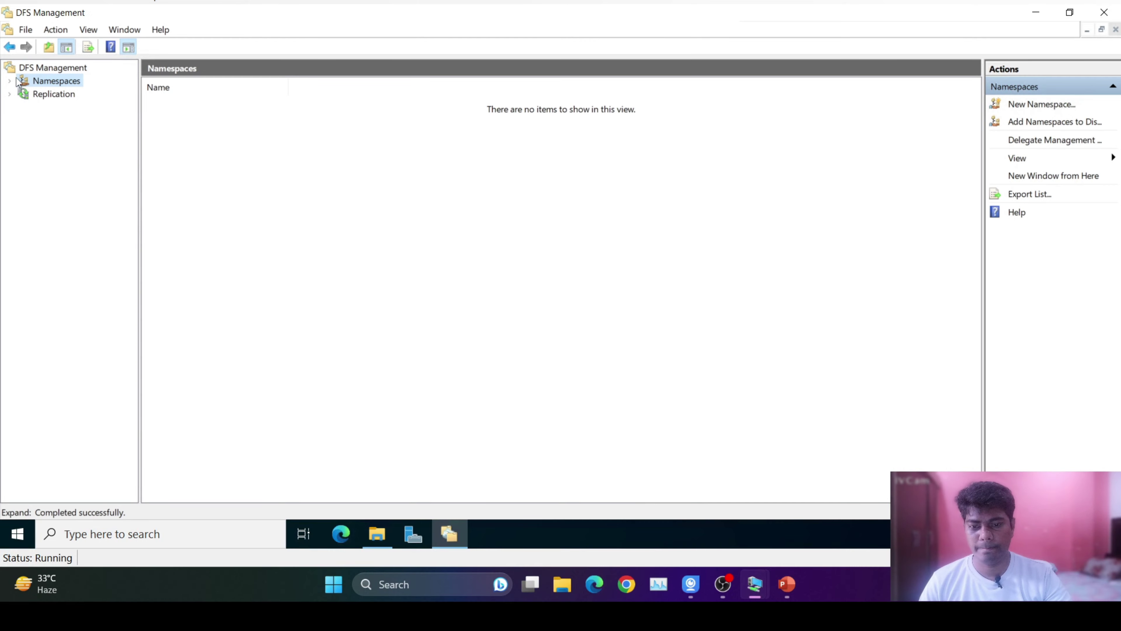
left_click(42, 96)
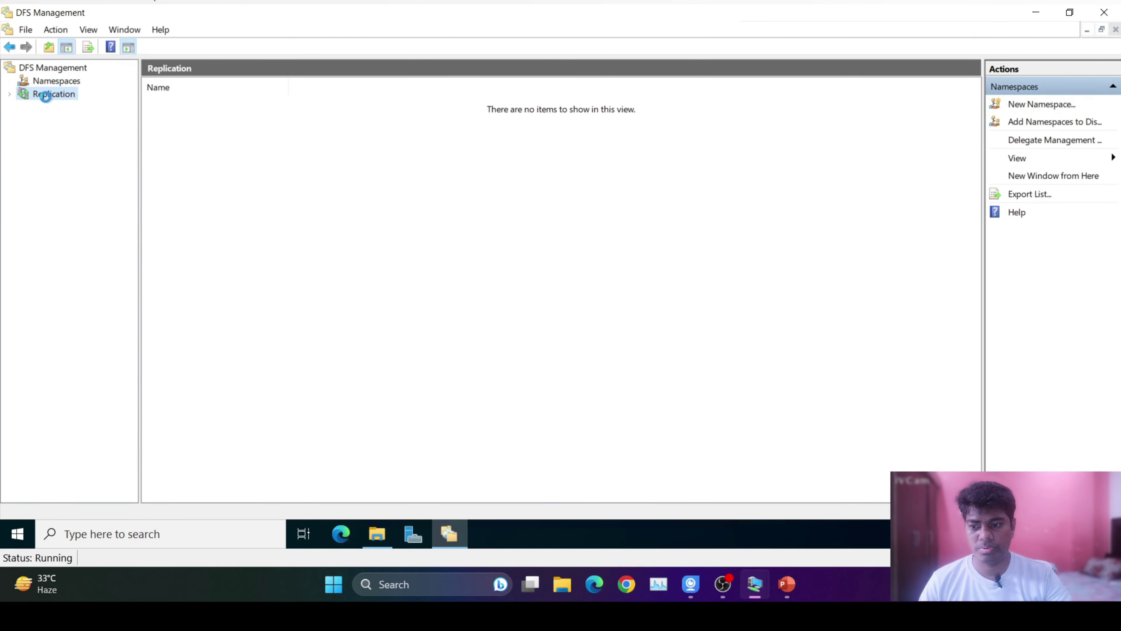
left_click(8, 95)
left_click(9, 95)
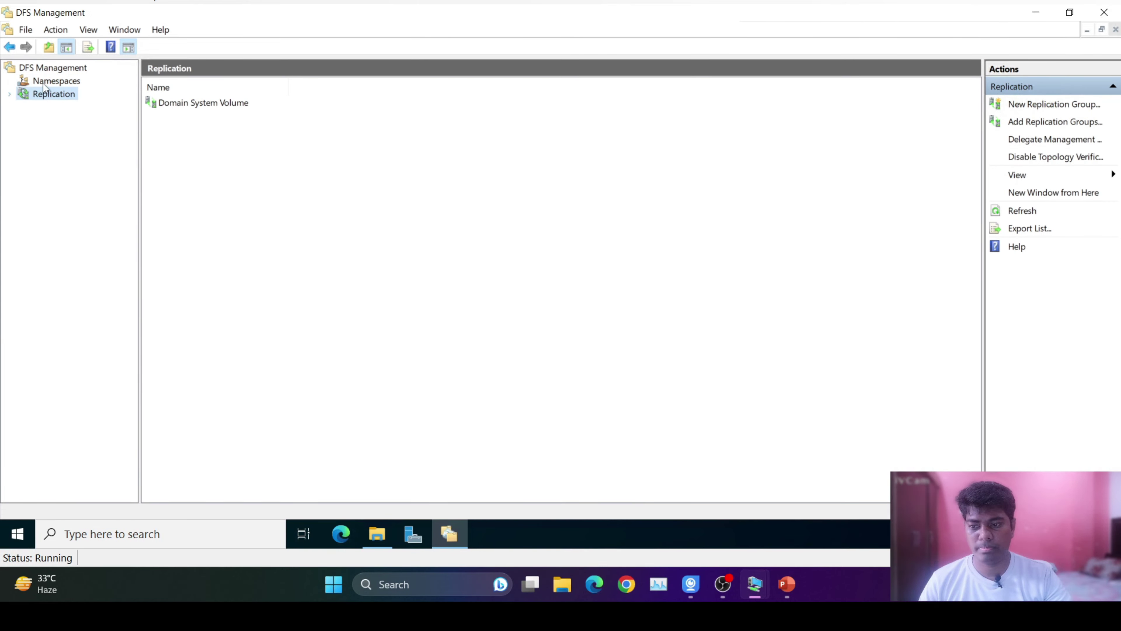
left_click(43, 83)
Start the New Namespace Wizard and pick SERVER22 from the domain computer search as host.
right_click(54, 83)
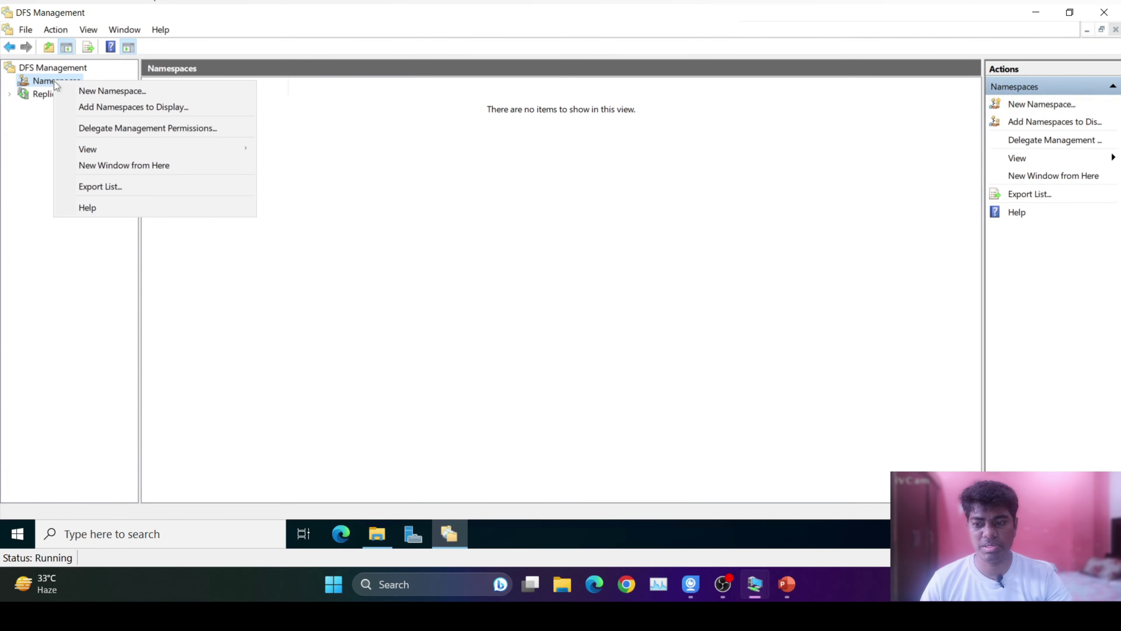
left_click(108, 89)
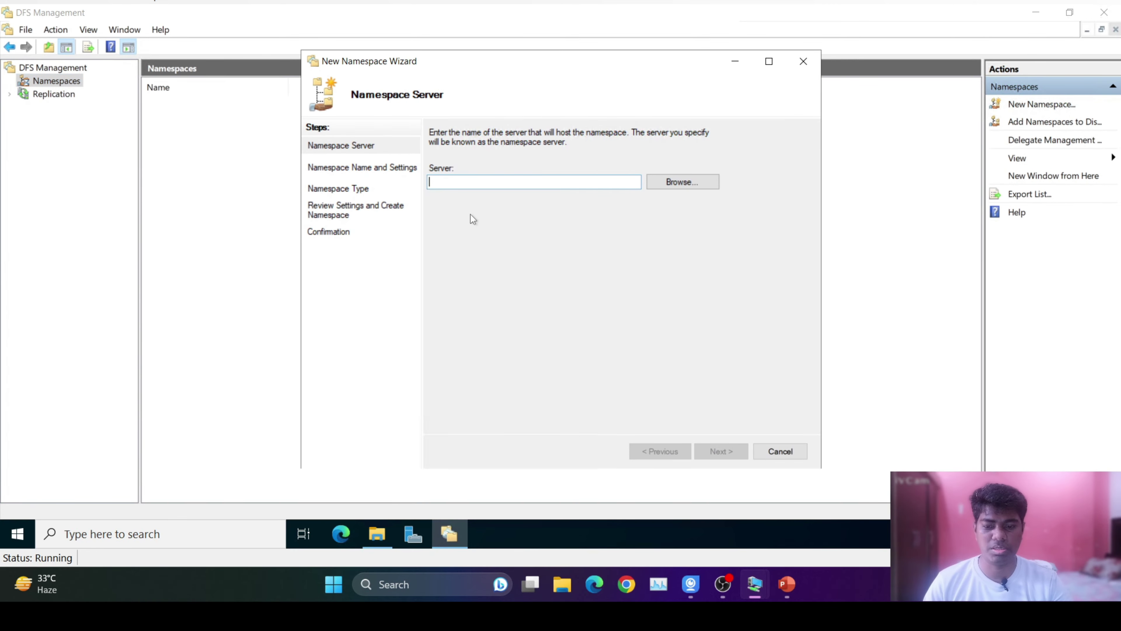
left_click(678, 181)
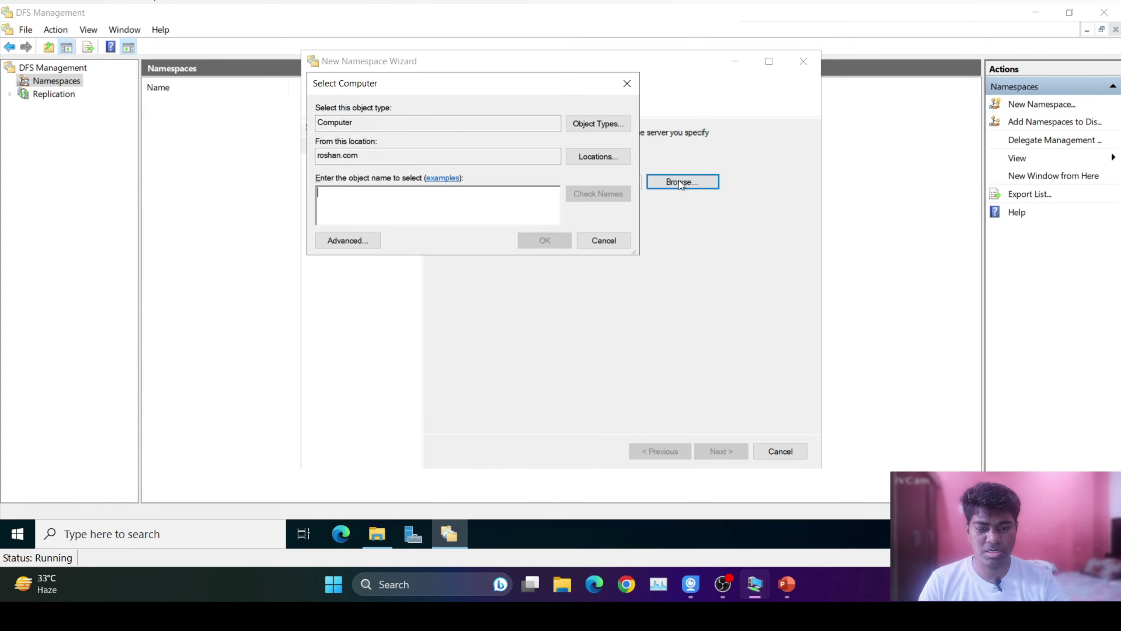
left_click(363, 239)
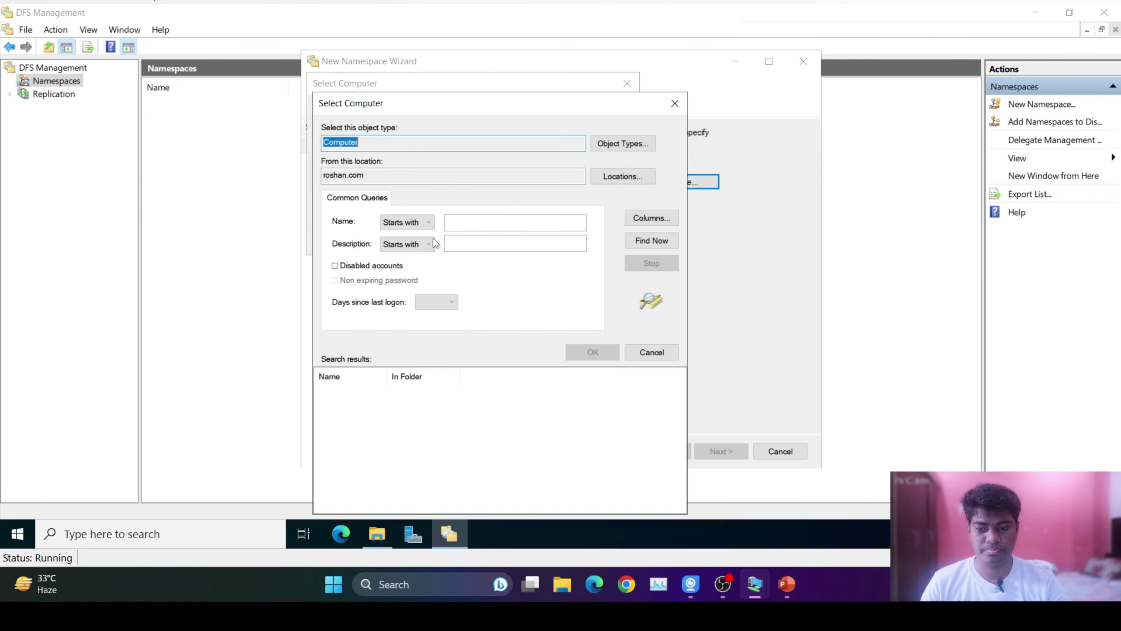
left_click(647, 240)
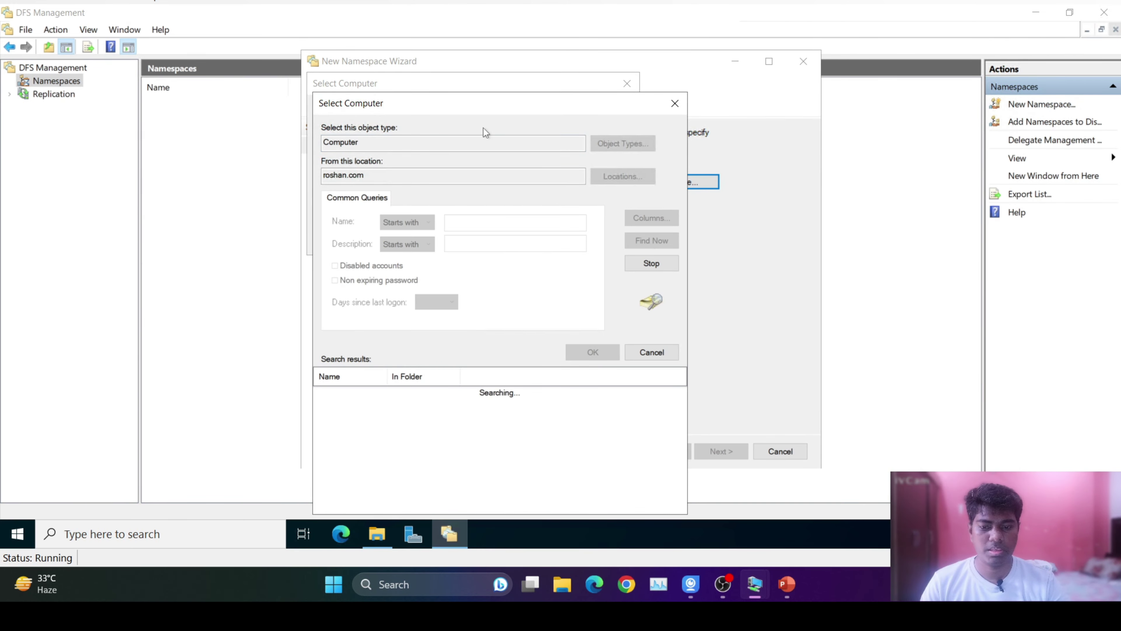
left_click_drag(446, 116, 571, 142)
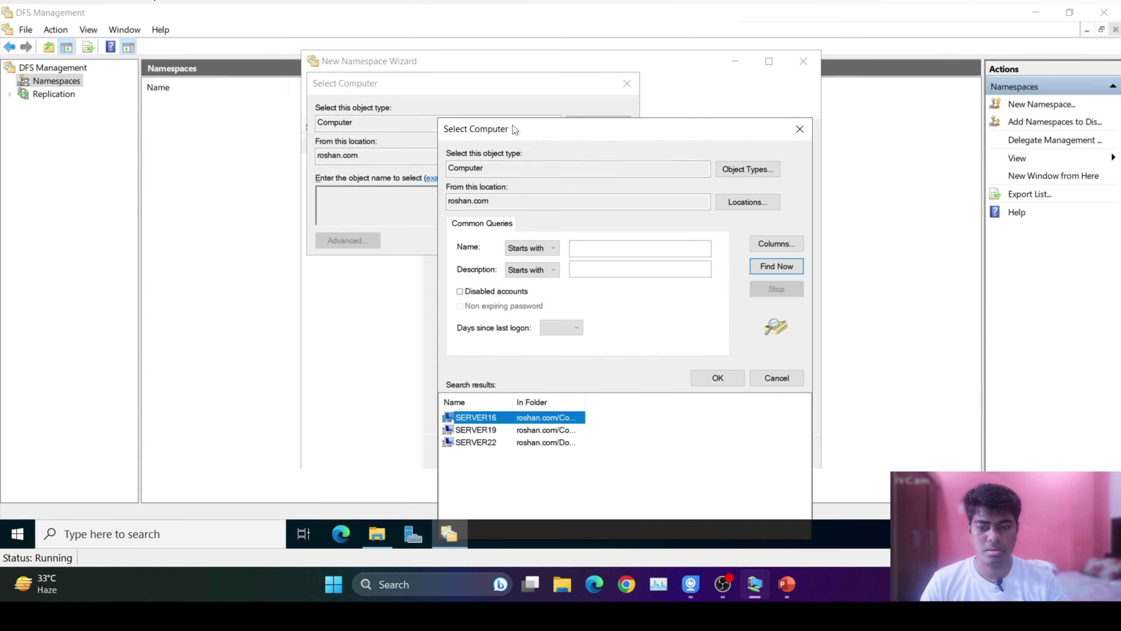
left_click(498, 443)
left_click(719, 376)
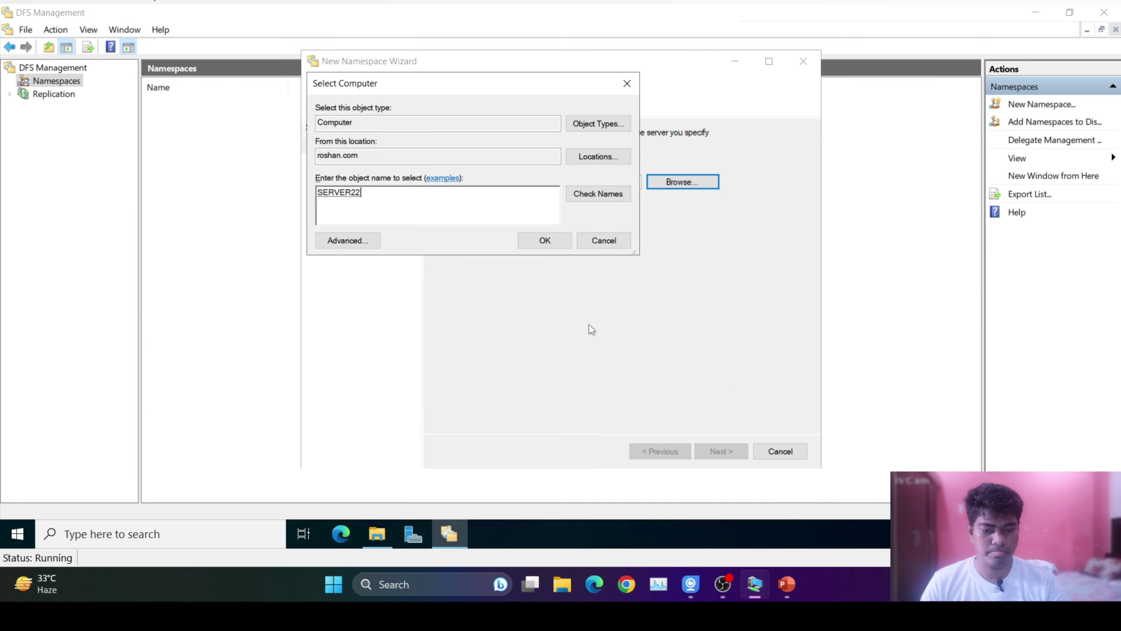
left_click(540, 243)
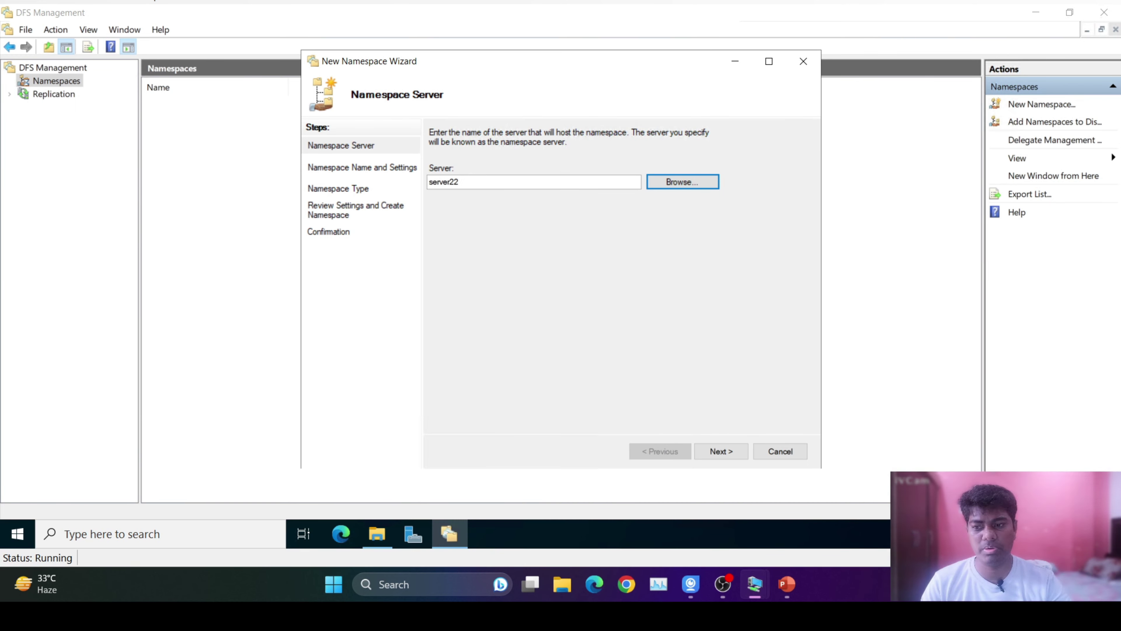
Name the namespace share_all_22 with administrators full access and other users read-write.
left_click(719, 450)
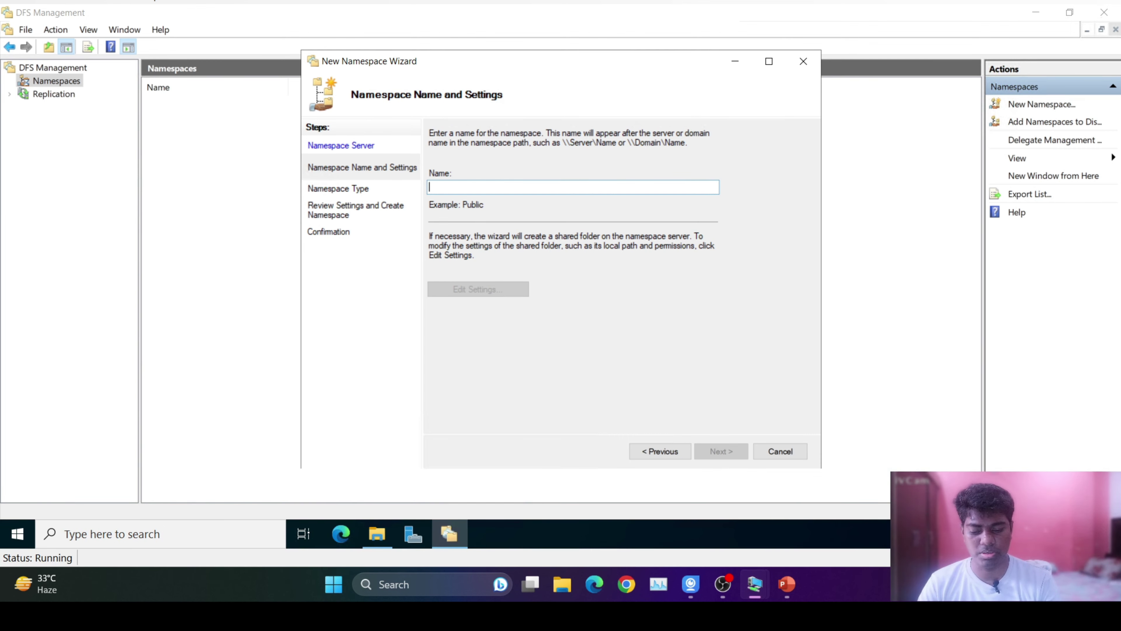
type("share")
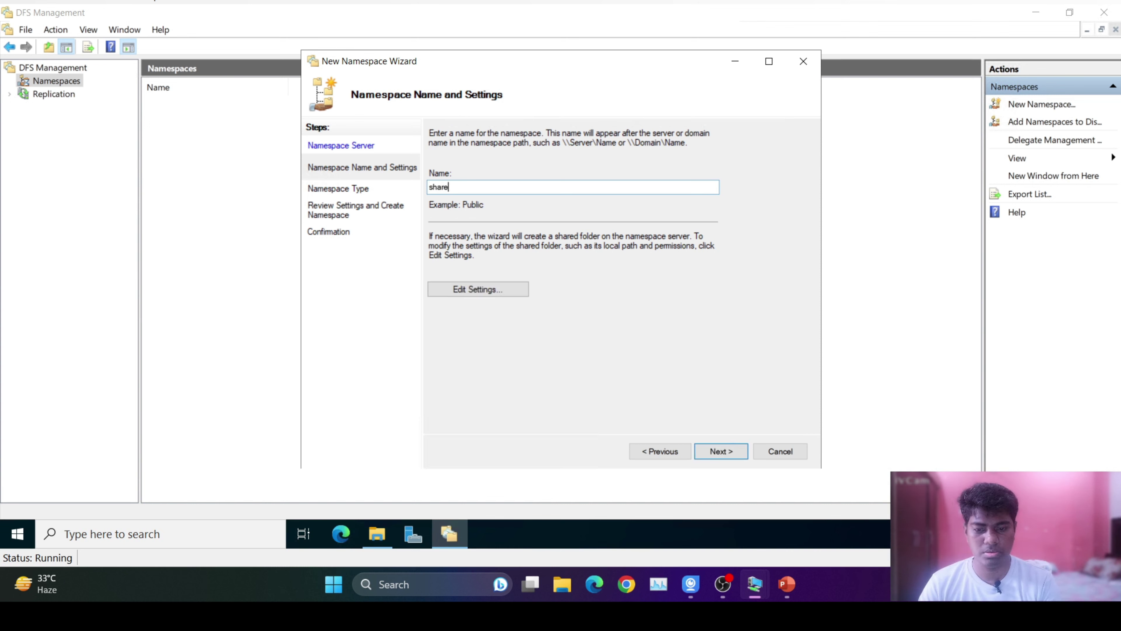
type("_22")
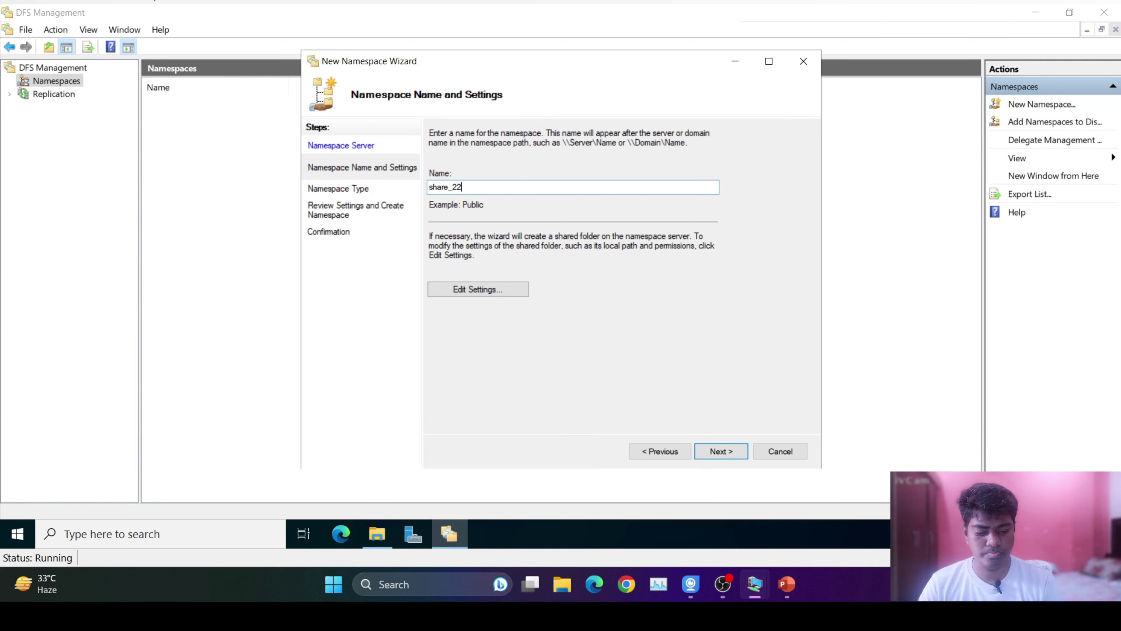
key("Left")
key("Left")
key("Left")
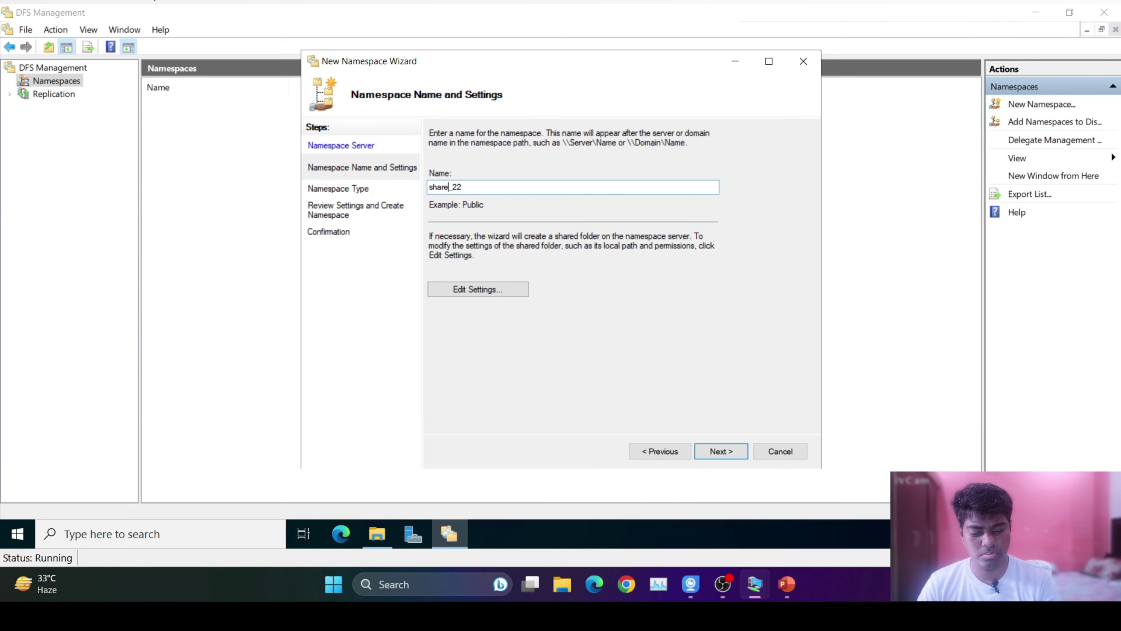
type("_")
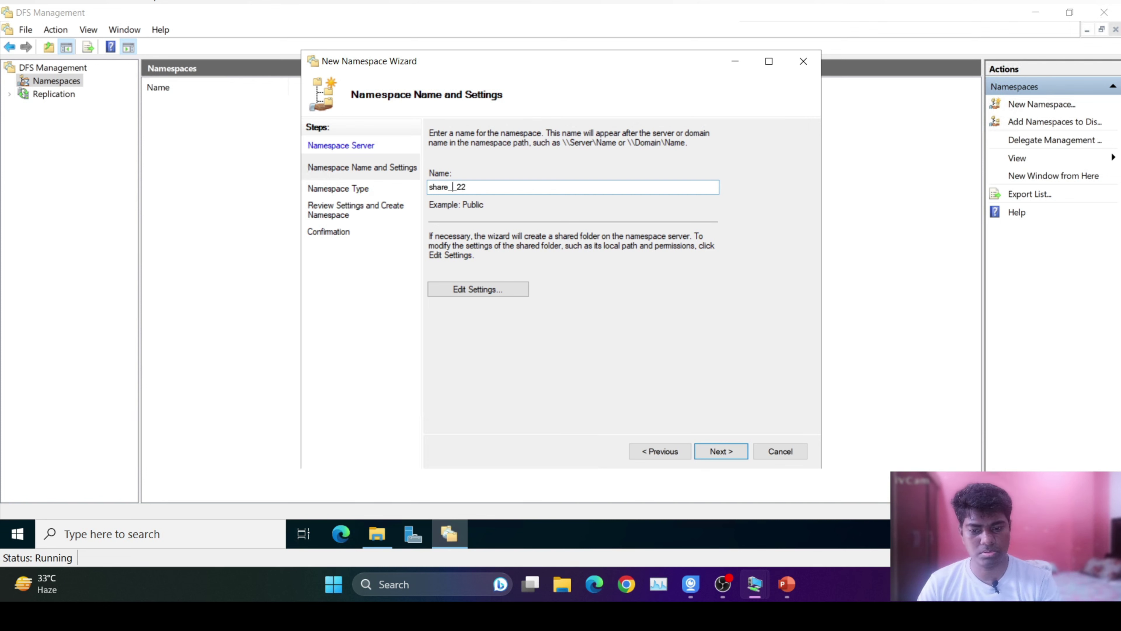
type("all")
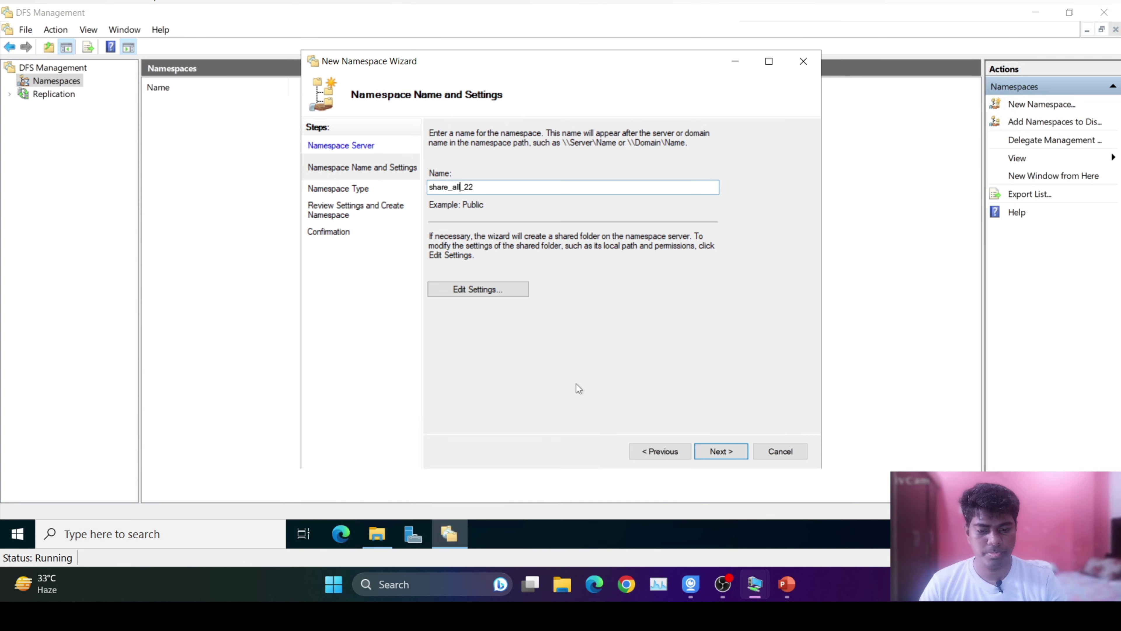
left_click(487, 292)
left_click(463, 336)
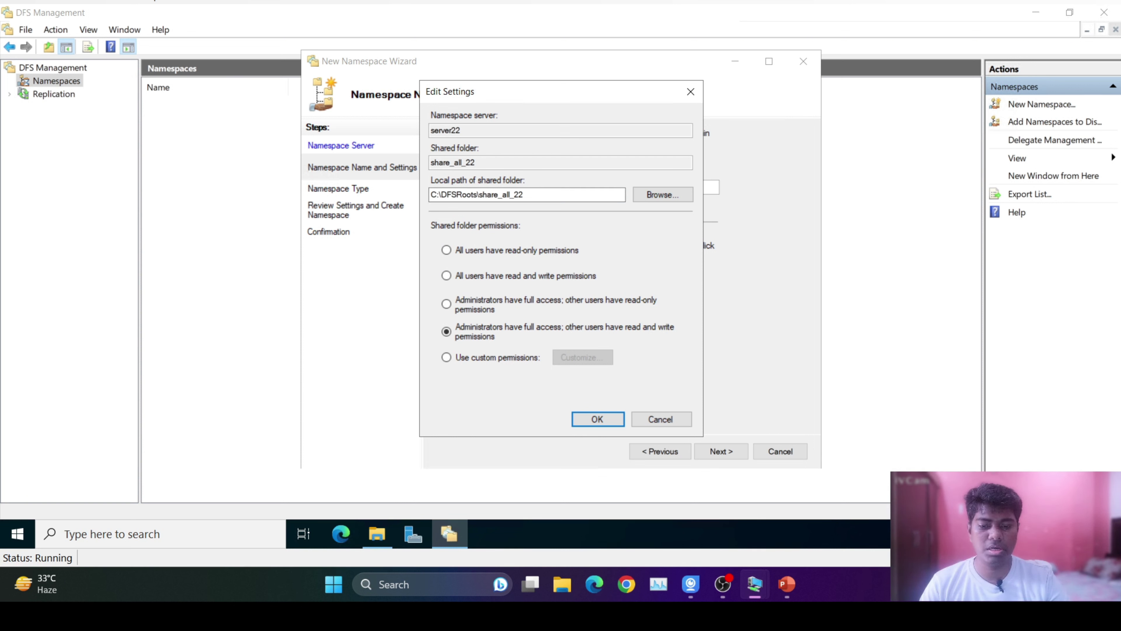
Accept the local path and shared folder settings for the new namespace.
double_click(482, 194)
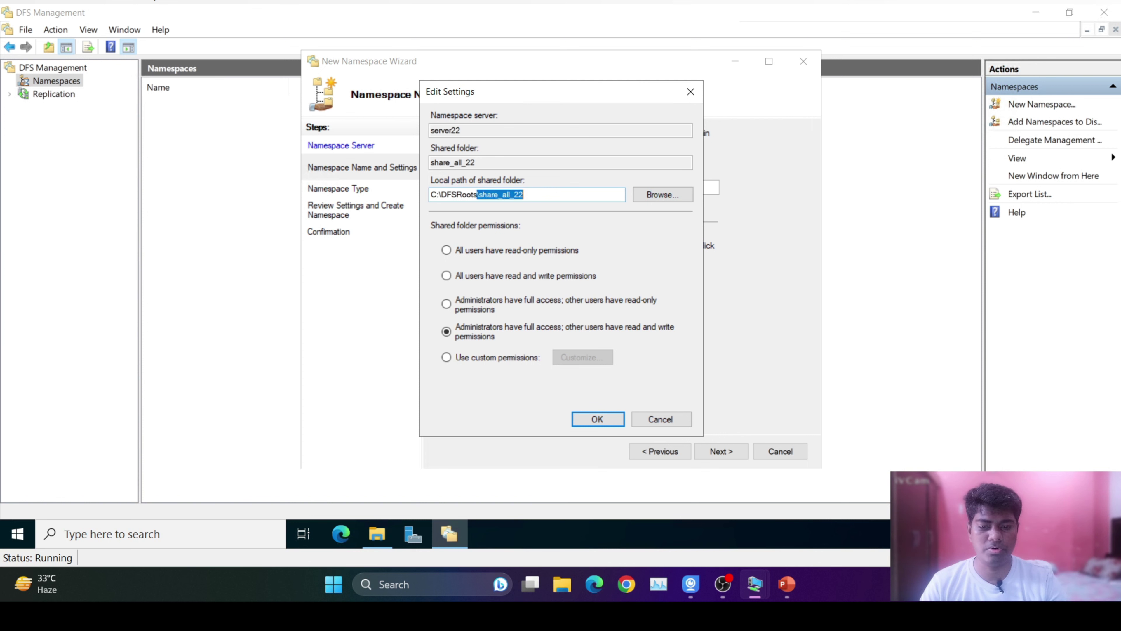
left_click(511, 195)
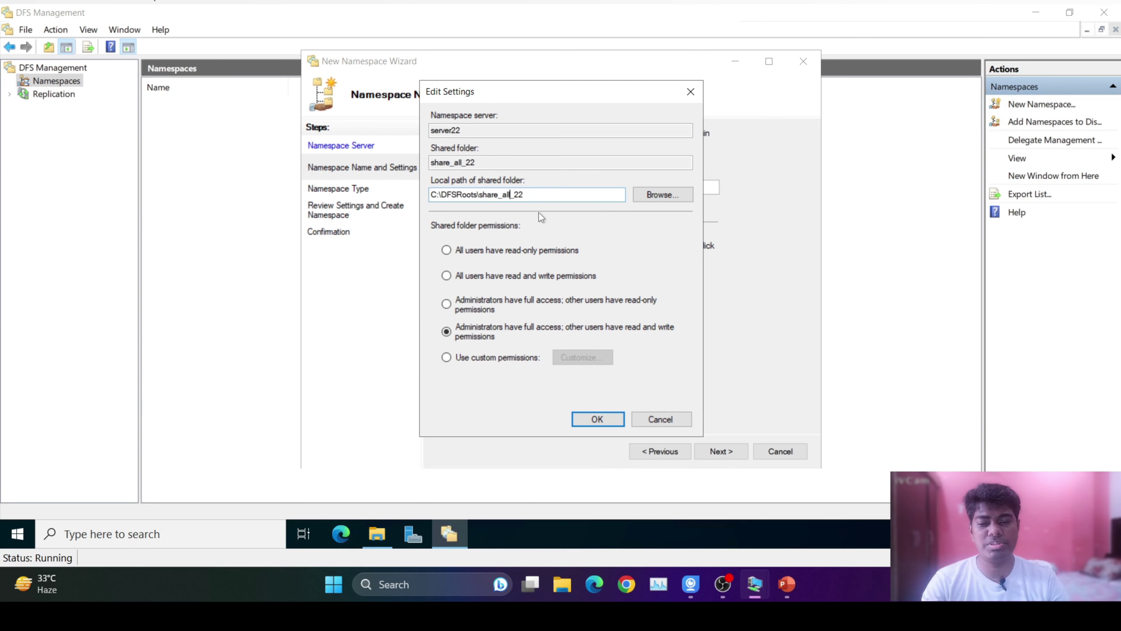
left_click(598, 421)
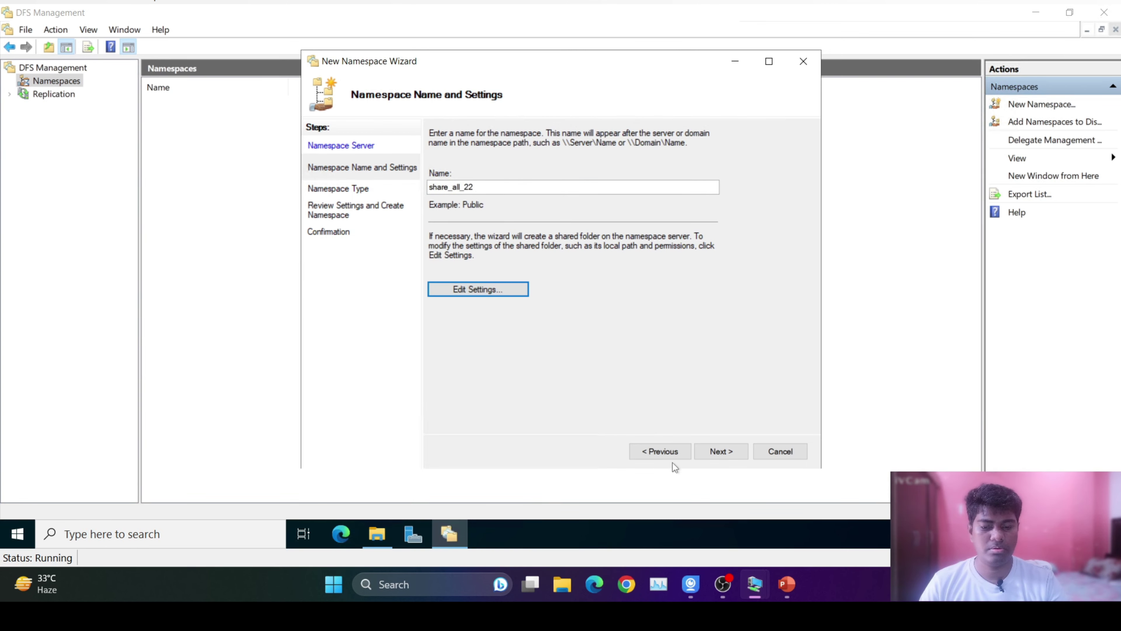
left_click(721, 450)
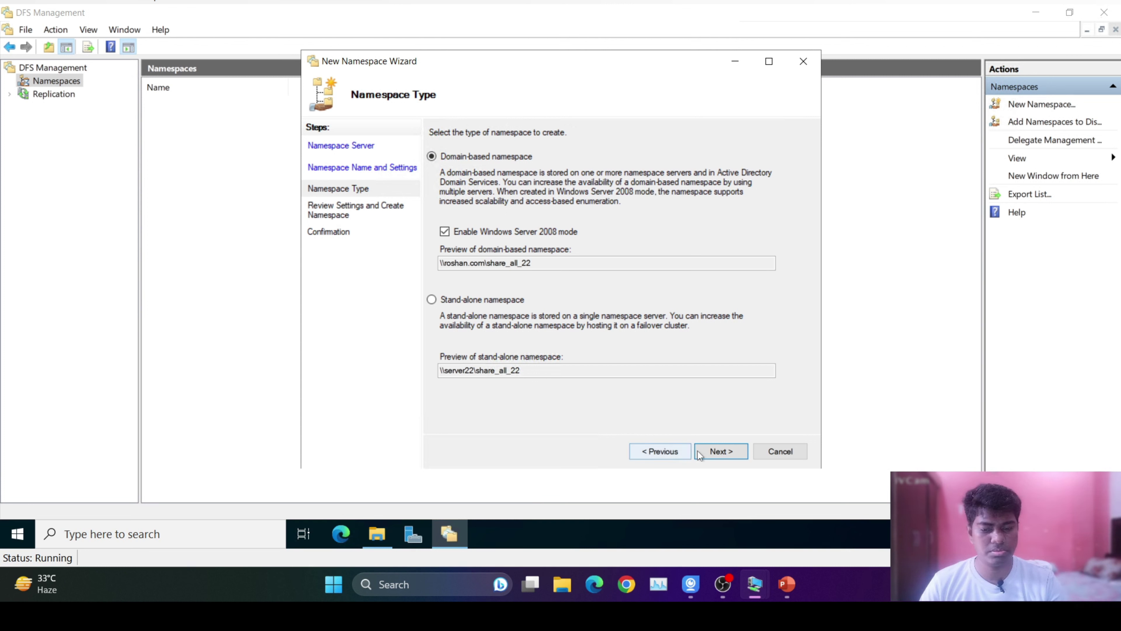
Create share_all_22 as a domain-based namespace and view the empty \\roshan.com\share_all_22.
left_click(723, 449)
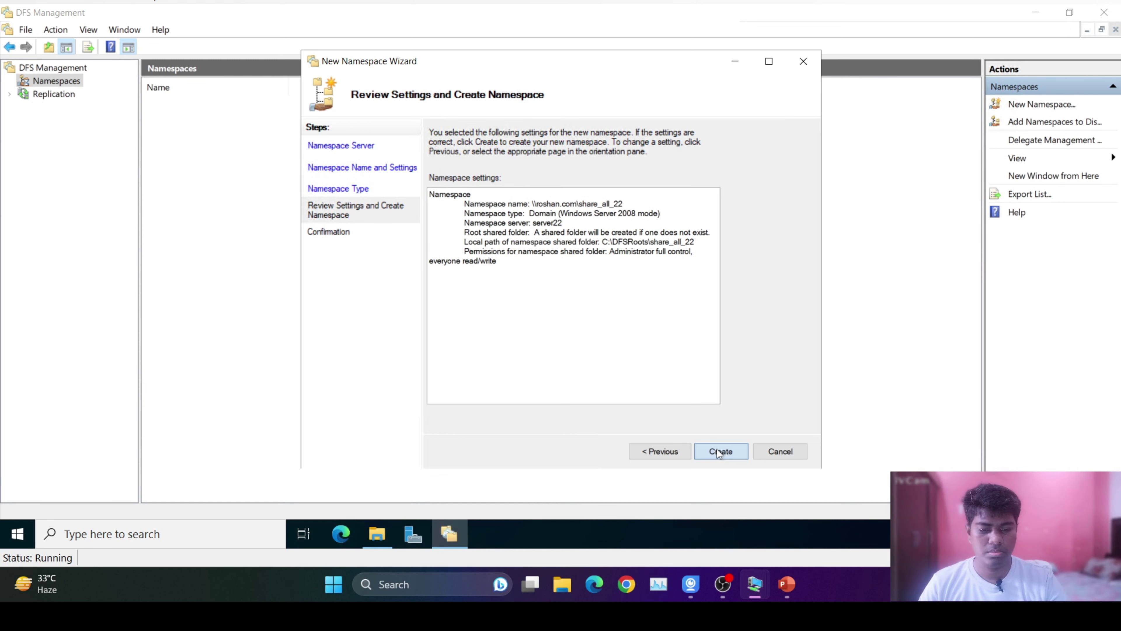
left_click(719, 451)
left_click(778, 452)
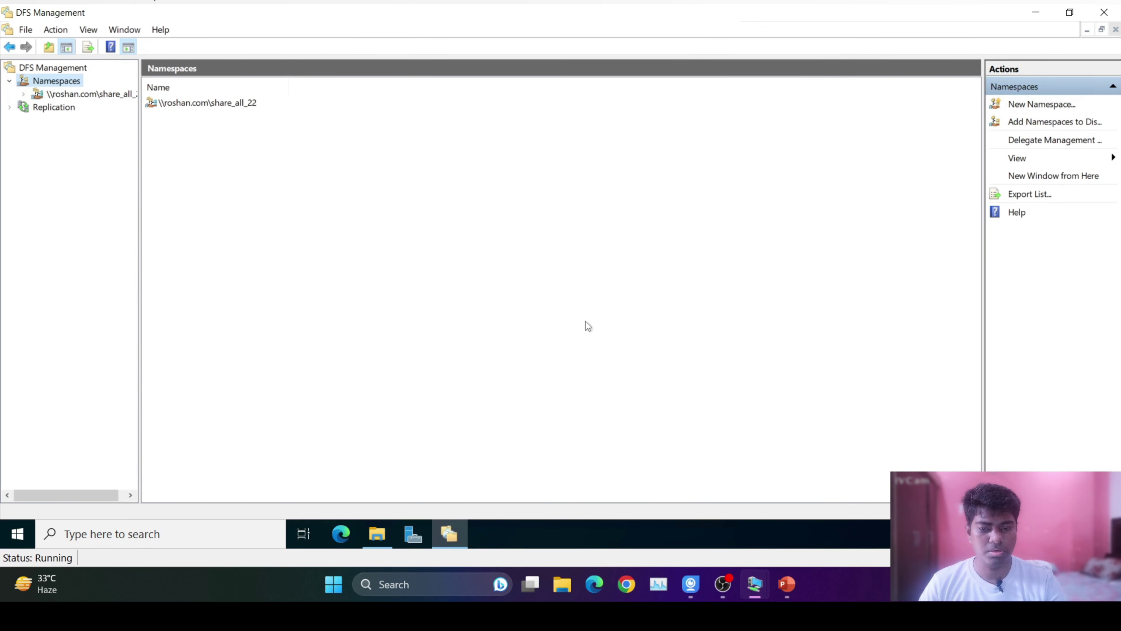
left_click(90, 95)
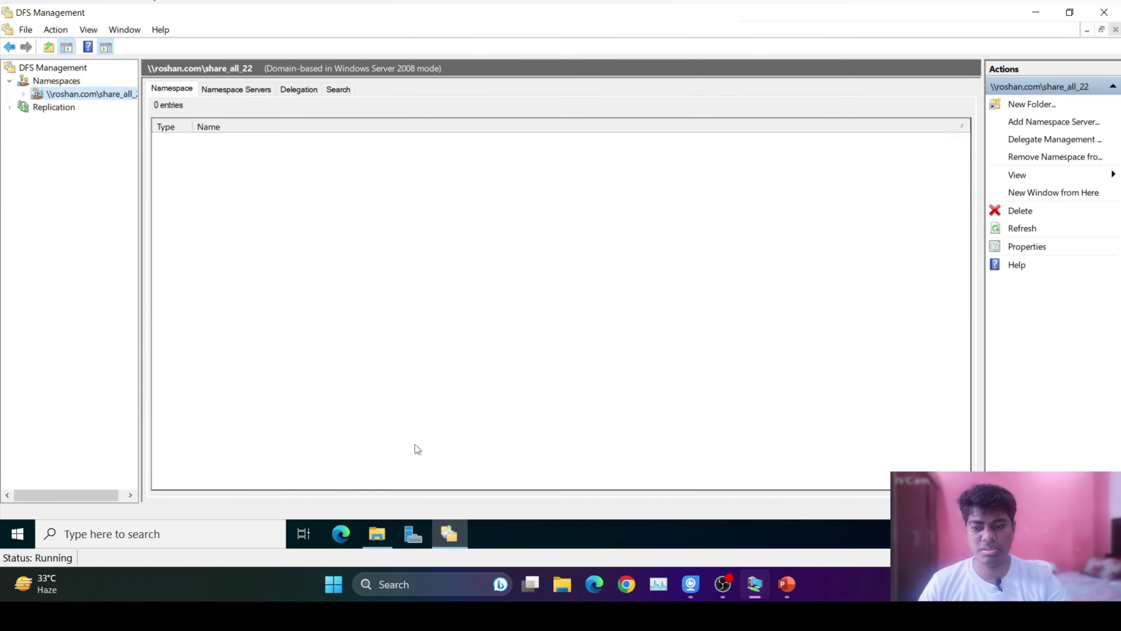
In File Explorer, confirm C:\DFSRoots\share_all_22 is empty.
left_click(371, 538)
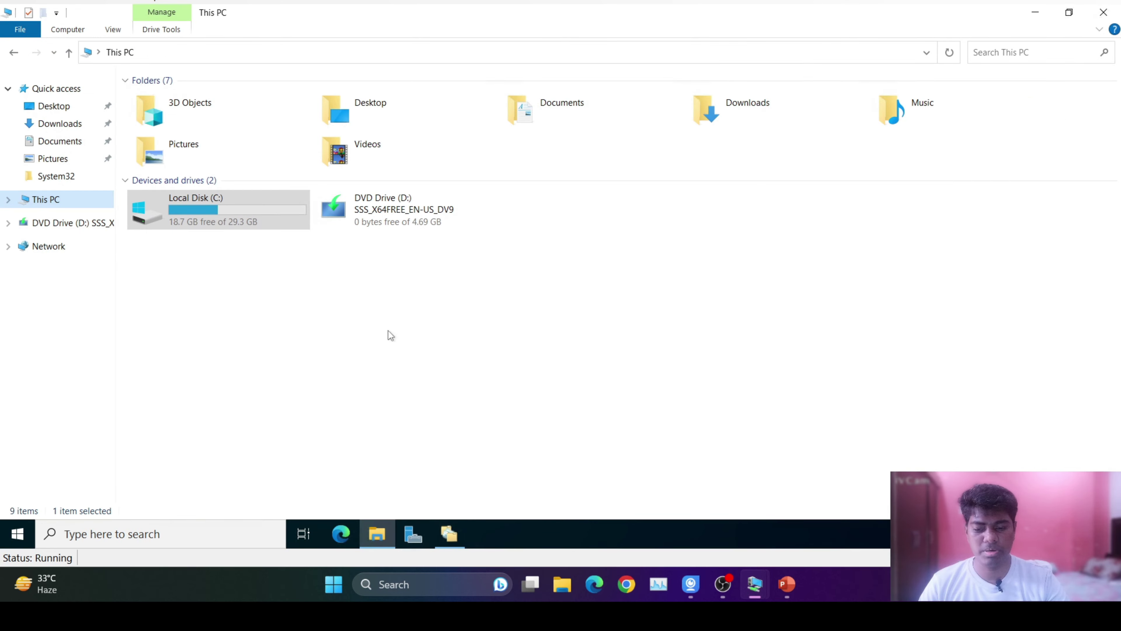
double_click(201, 210)
double_click(180, 100)
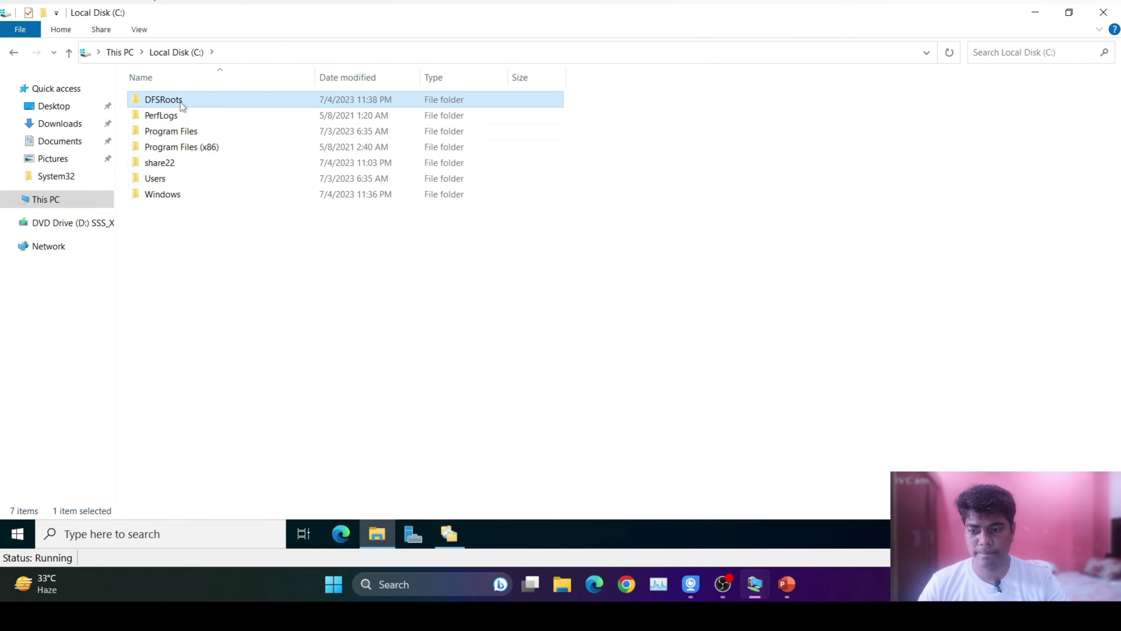
left_click(182, 101)
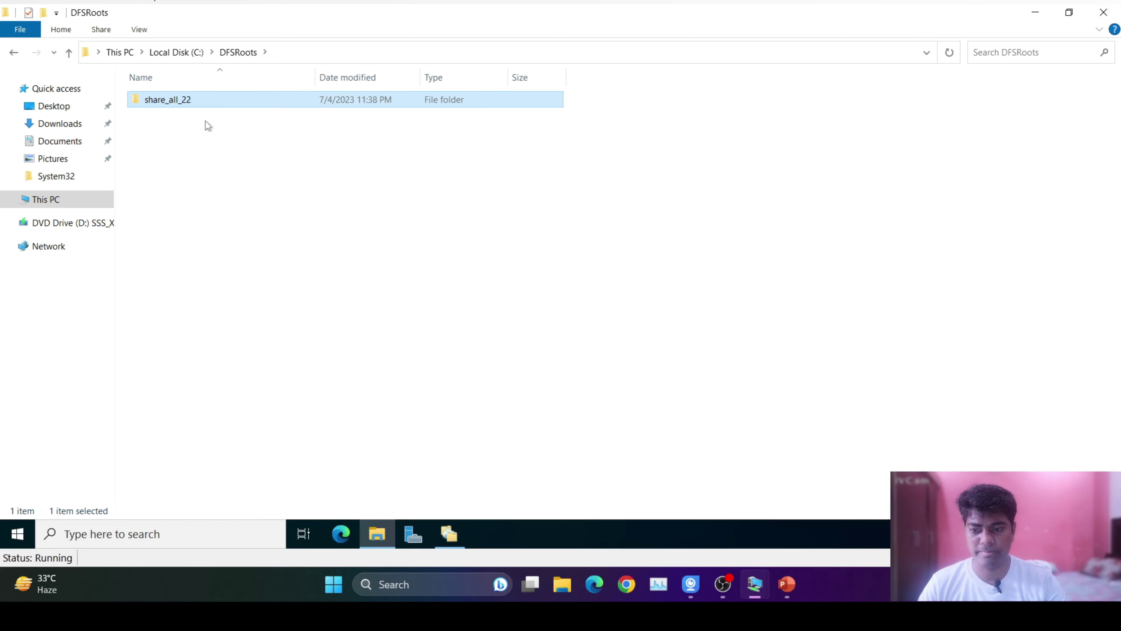
double_click(203, 102)
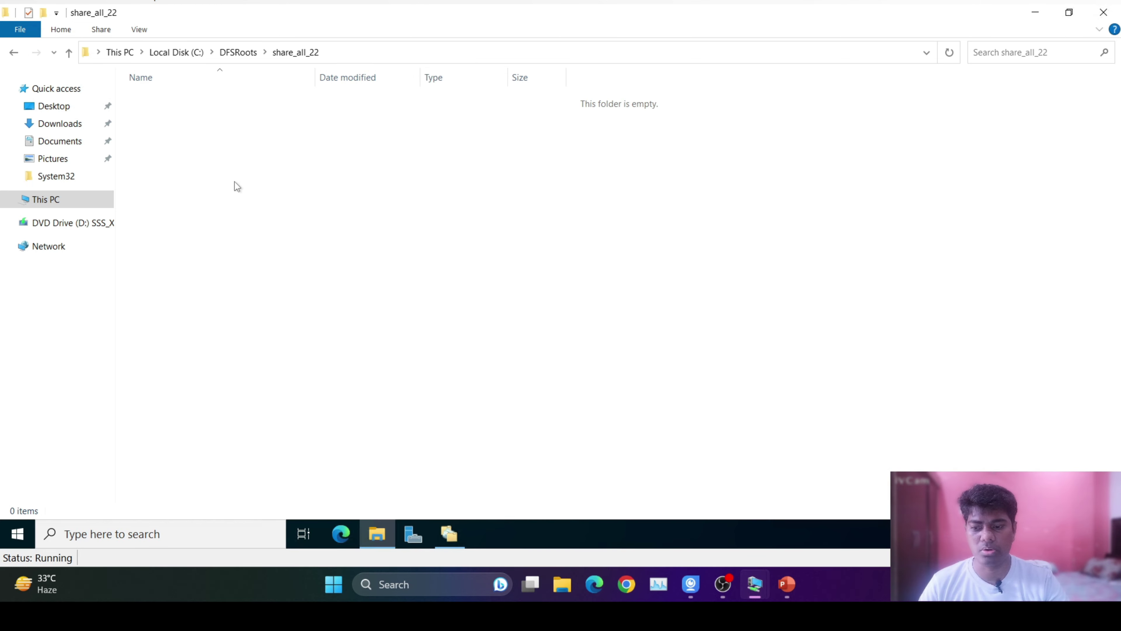
Check that C:\share22 holds test22, then return to DFS Management.
left_click(67, 199)
double_click(233, 207)
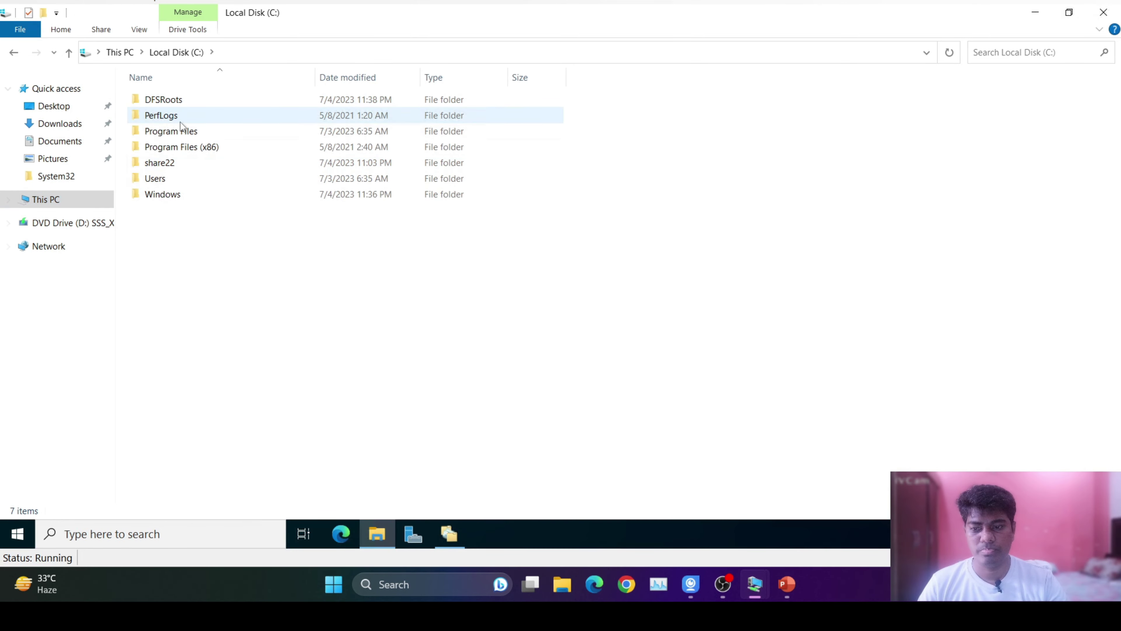
double_click(178, 163)
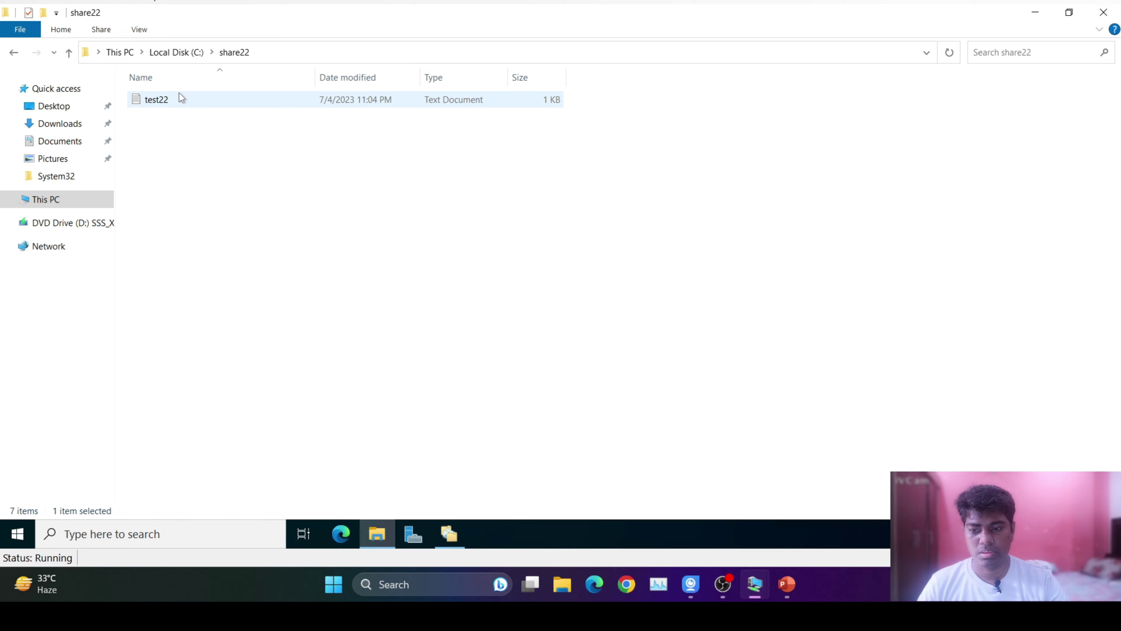
left_click(102, 199)
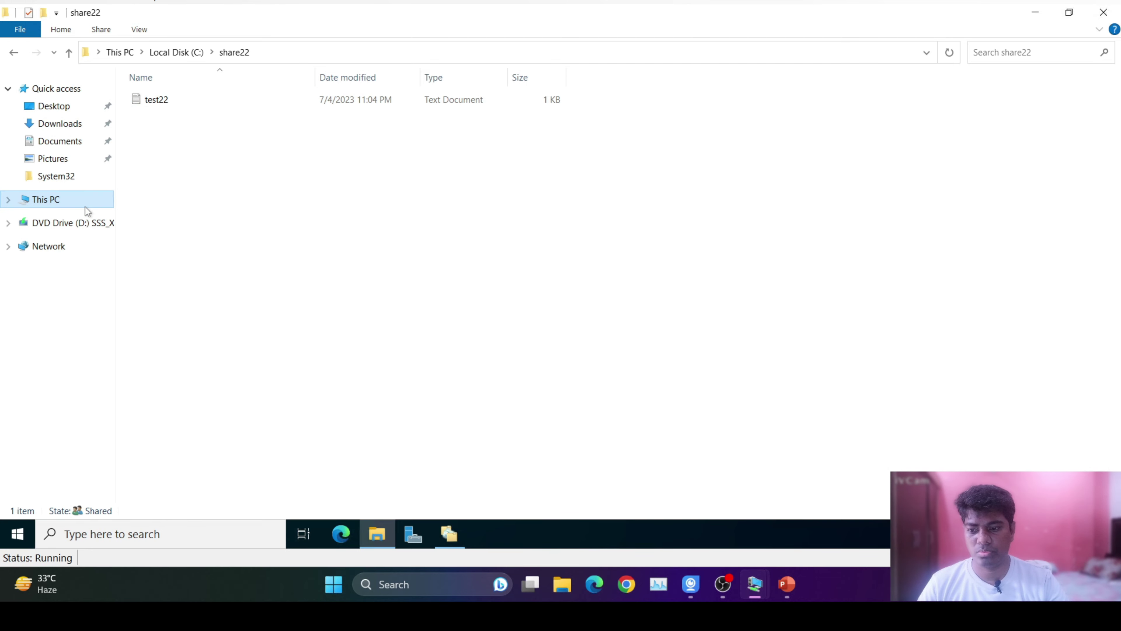
double_click(209, 215)
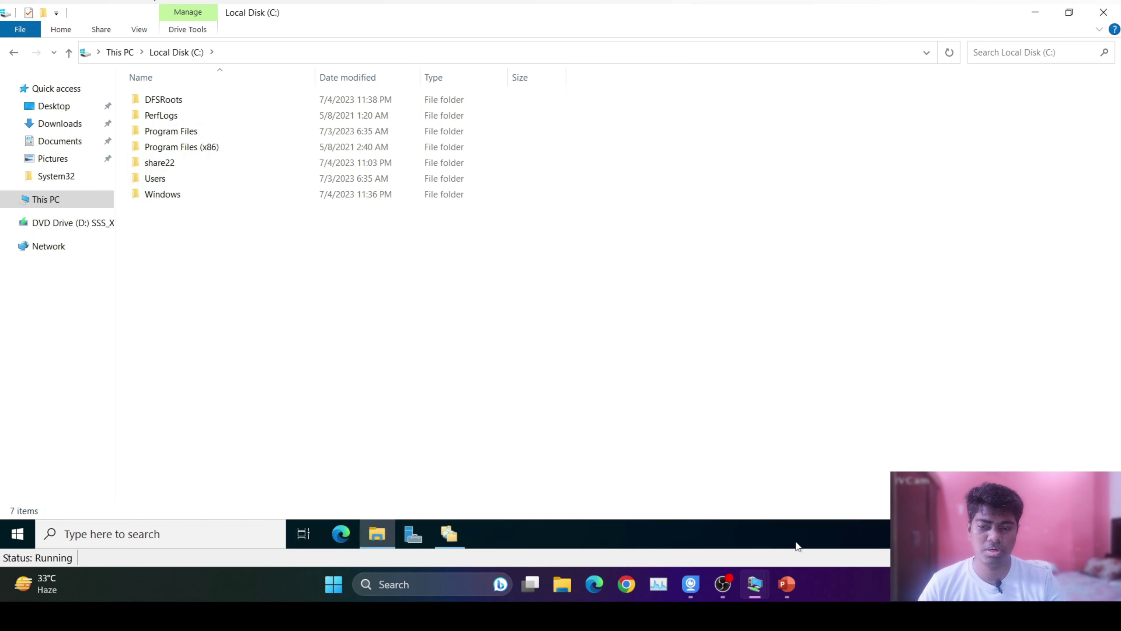
mouse_move(756, 584)
left_click(839, 512)
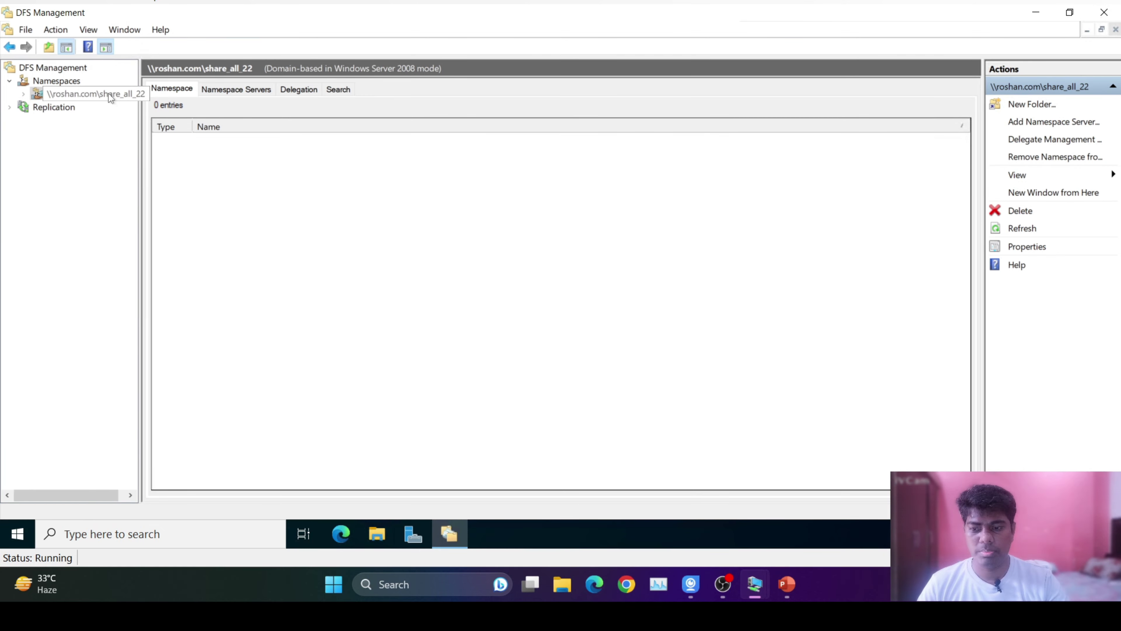
Create namespace folder share_22_text with folder target \\SERVER22\share22.
right_click(108, 93)
left_click(151, 105)
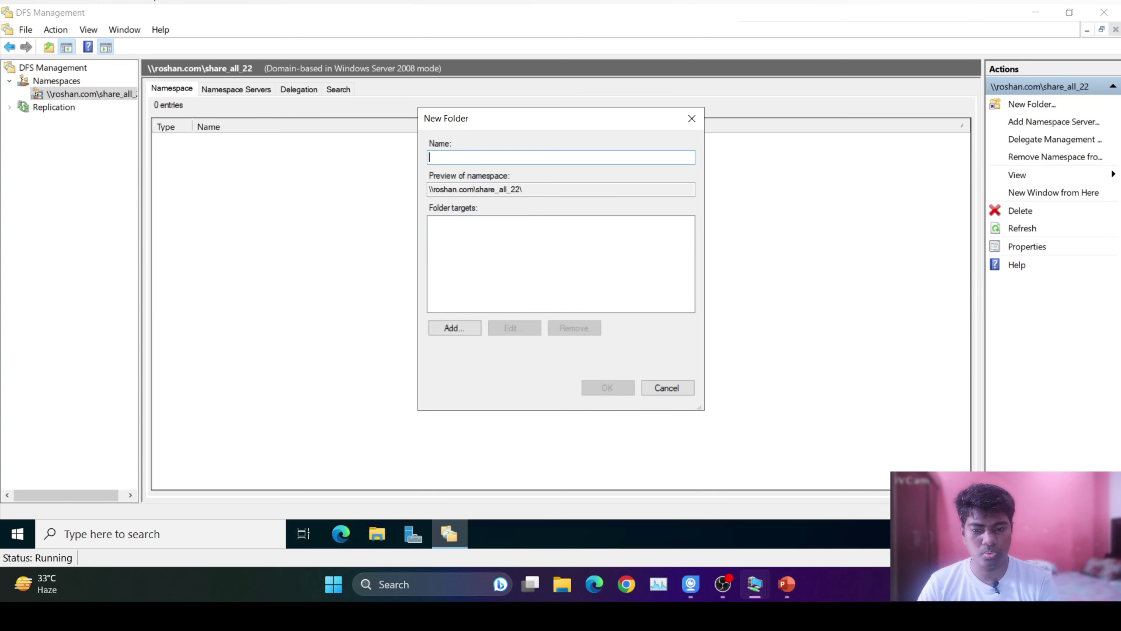
type("shar")
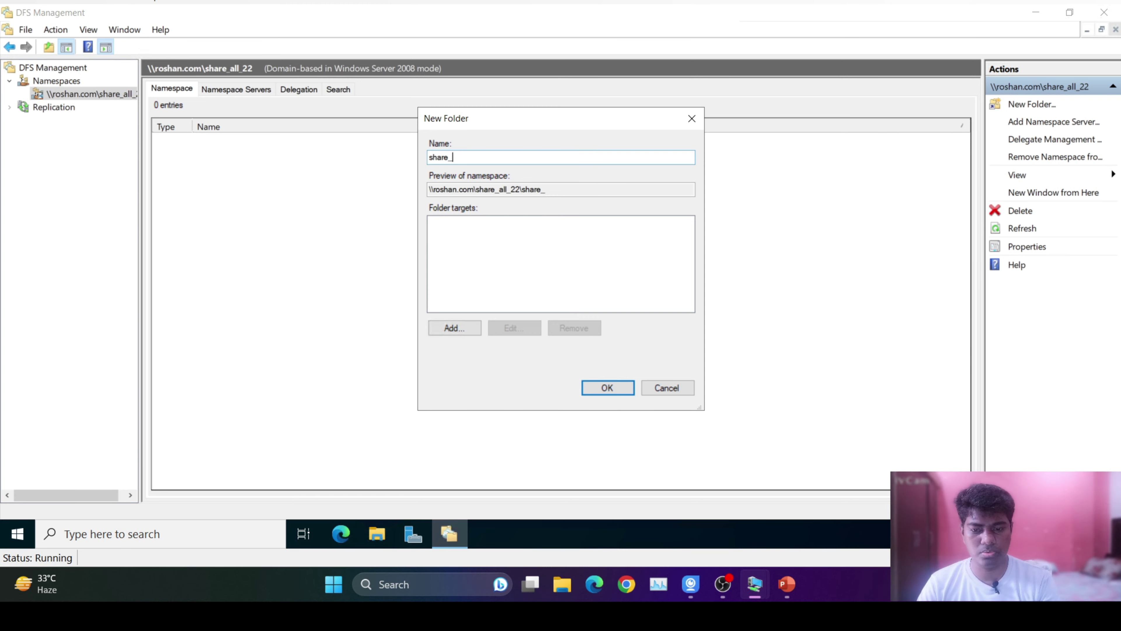
type("e_")
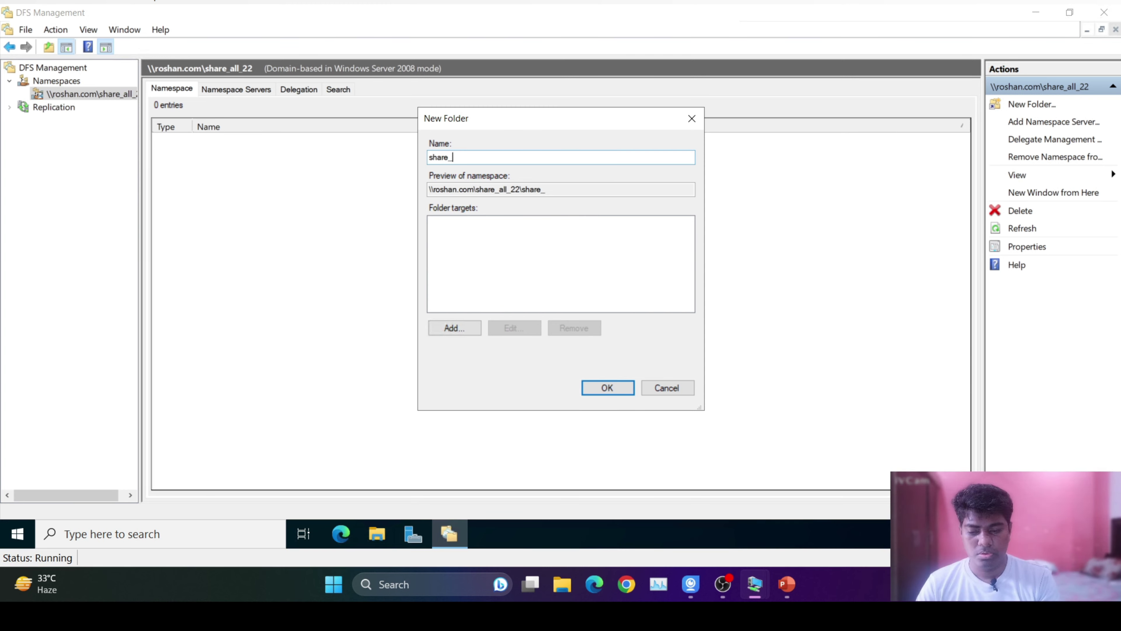
type("22_")
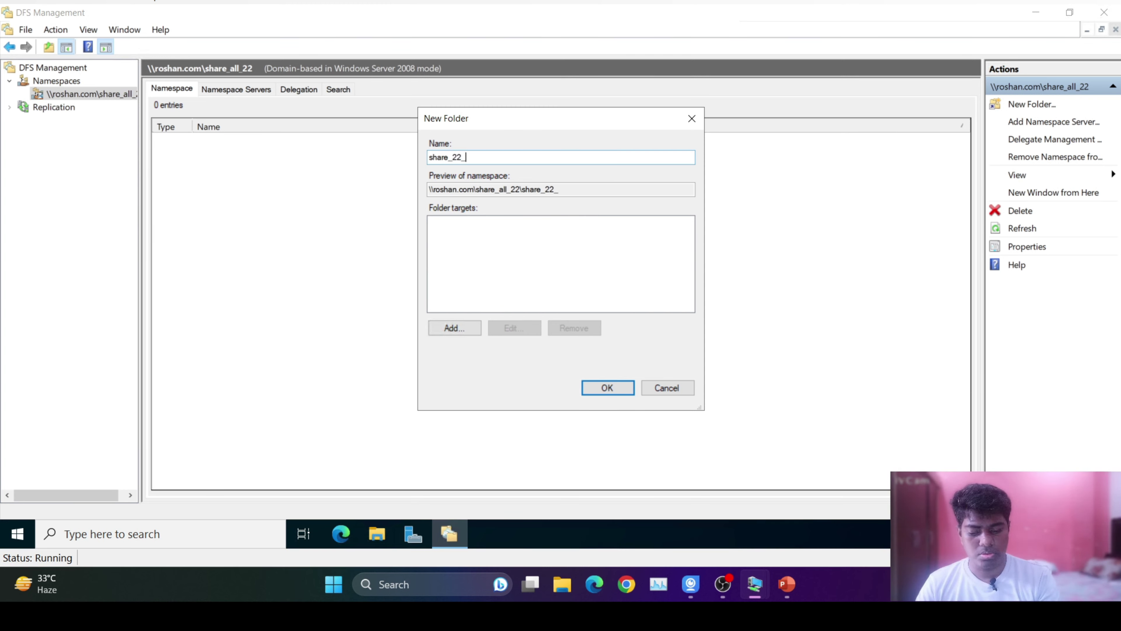
type("text")
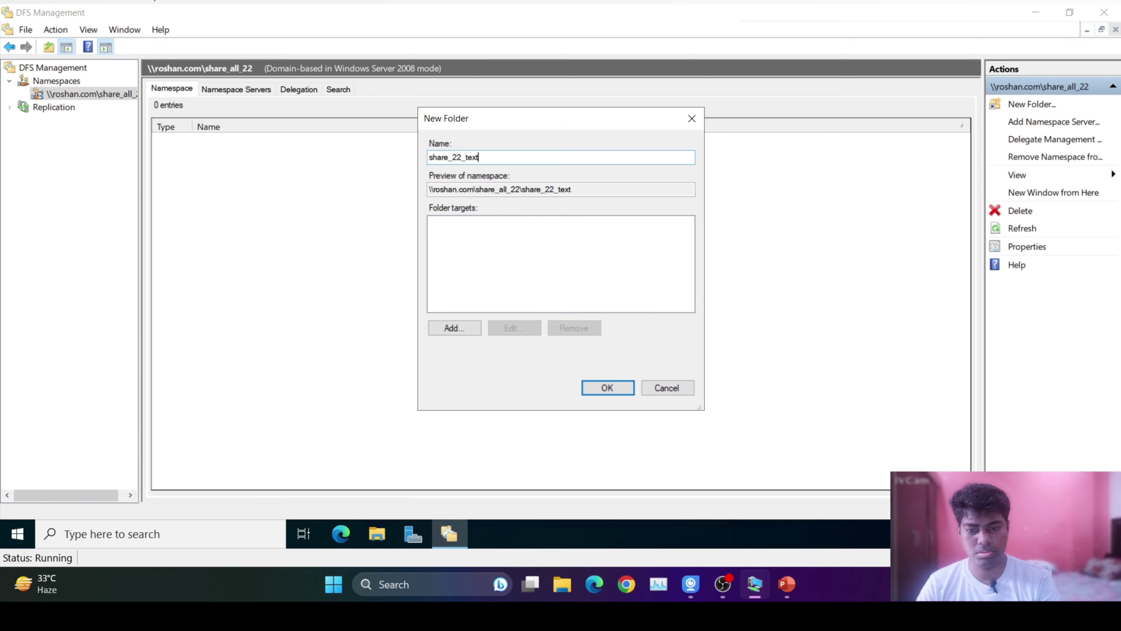
left_click(454, 327)
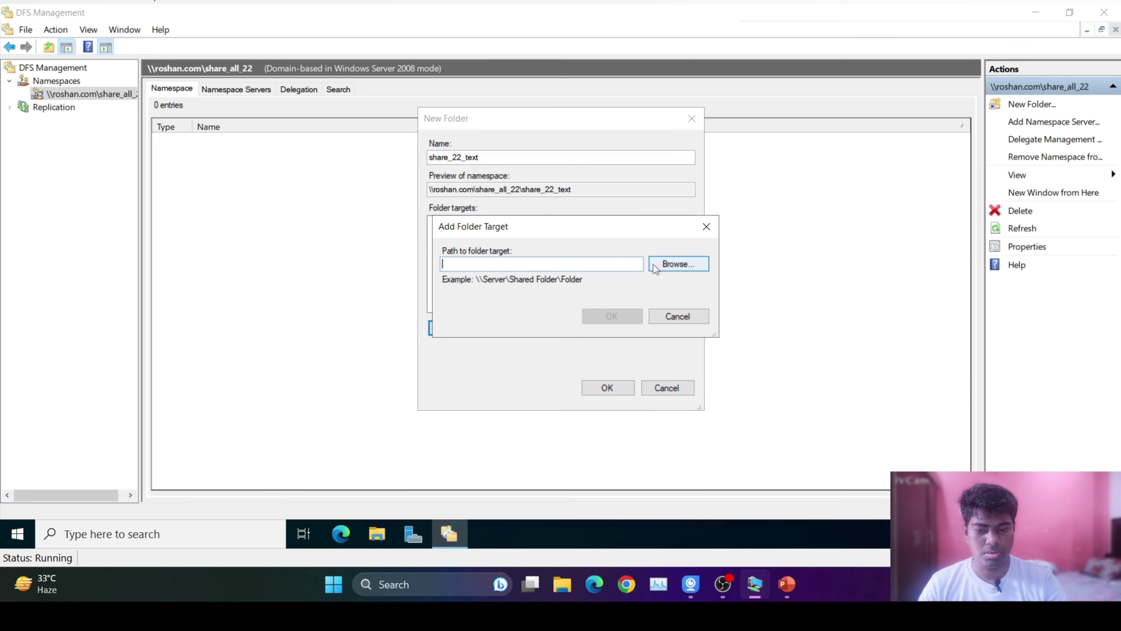
left_click(672, 267)
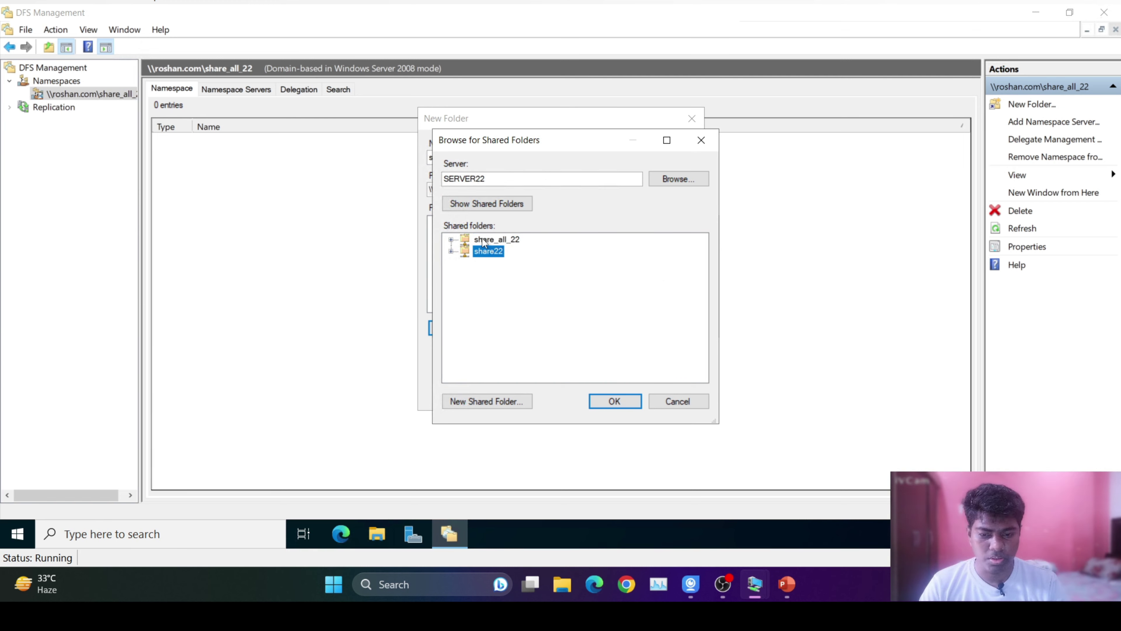
left_click(494, 241)
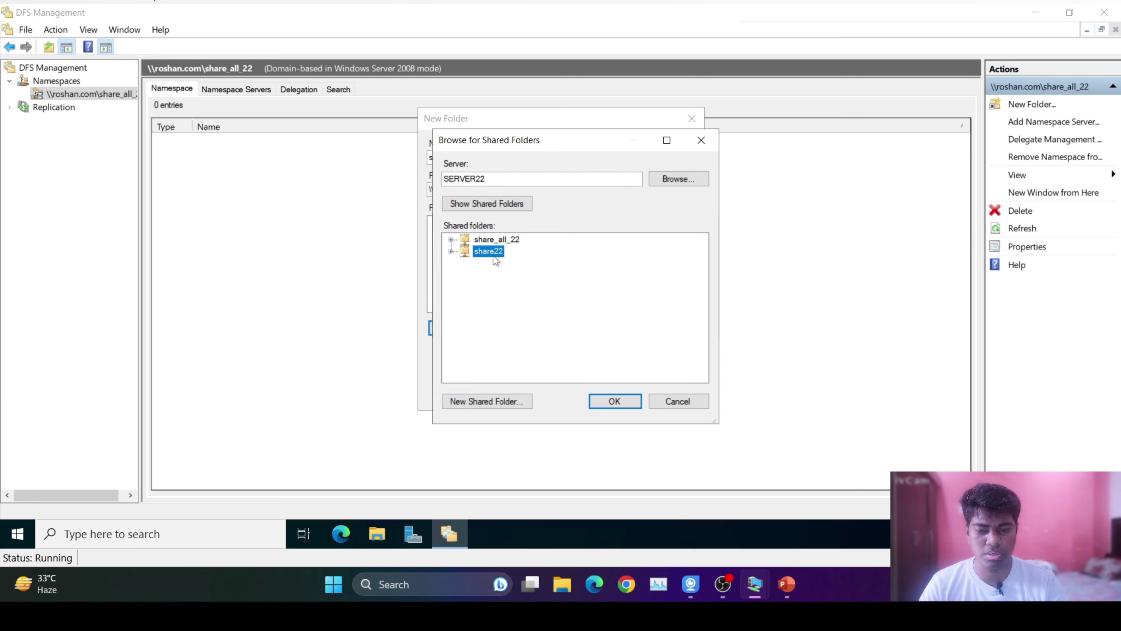
left_click(613, 403)
left_click(618, 315)
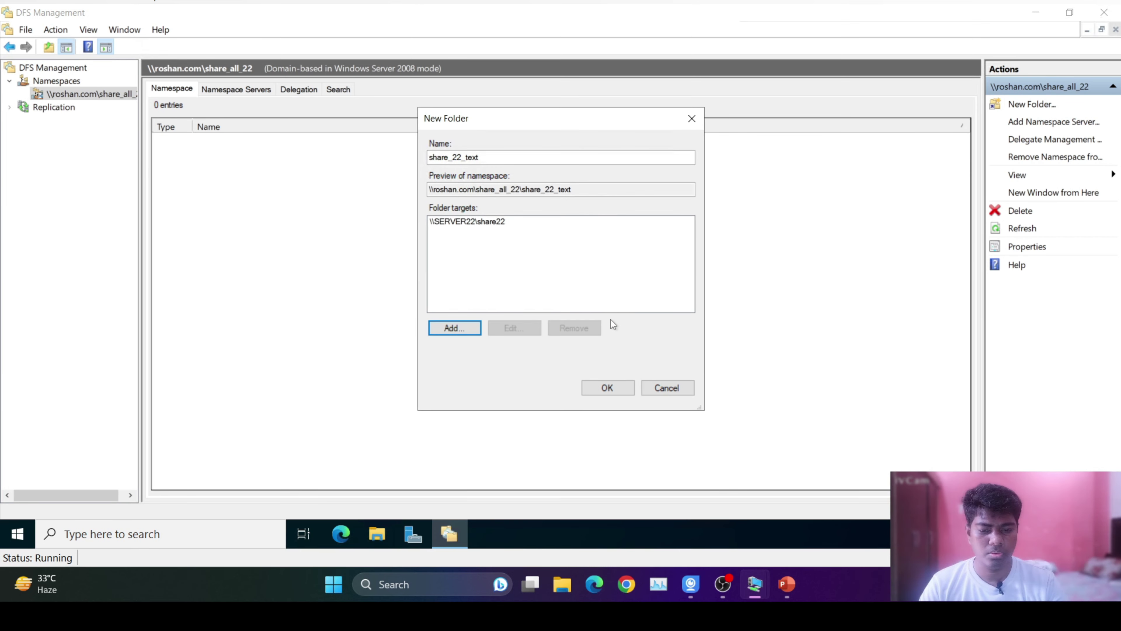
left_click(608, 387)
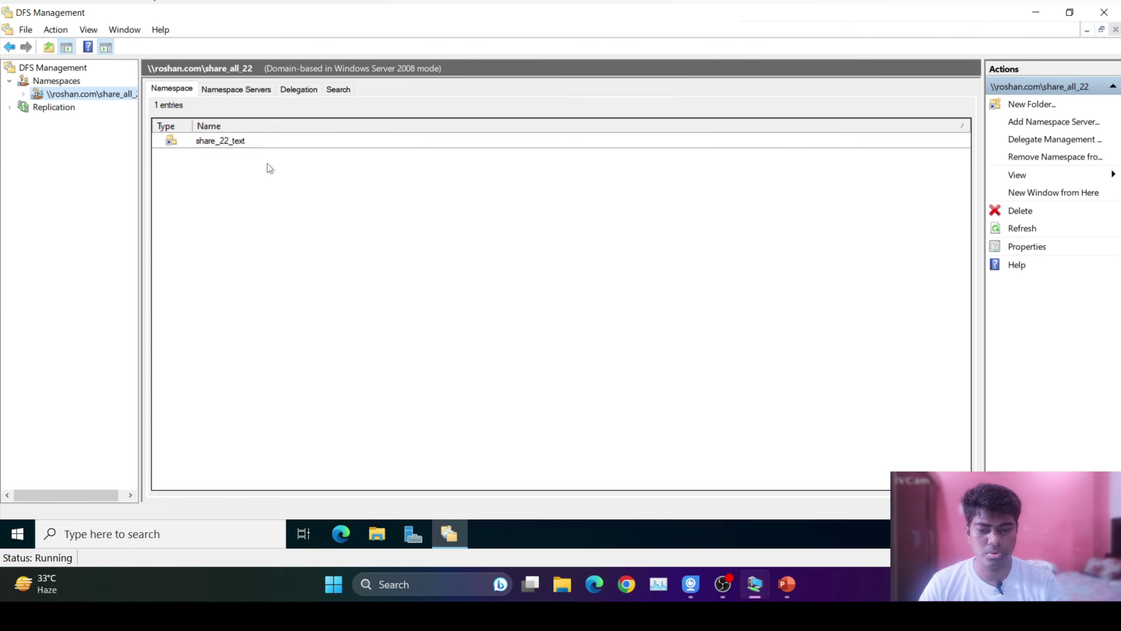
Verify share_22_text appears in C:\DFSRoots\share_all_22, then return to DFS Management.
left_click(376, 535)
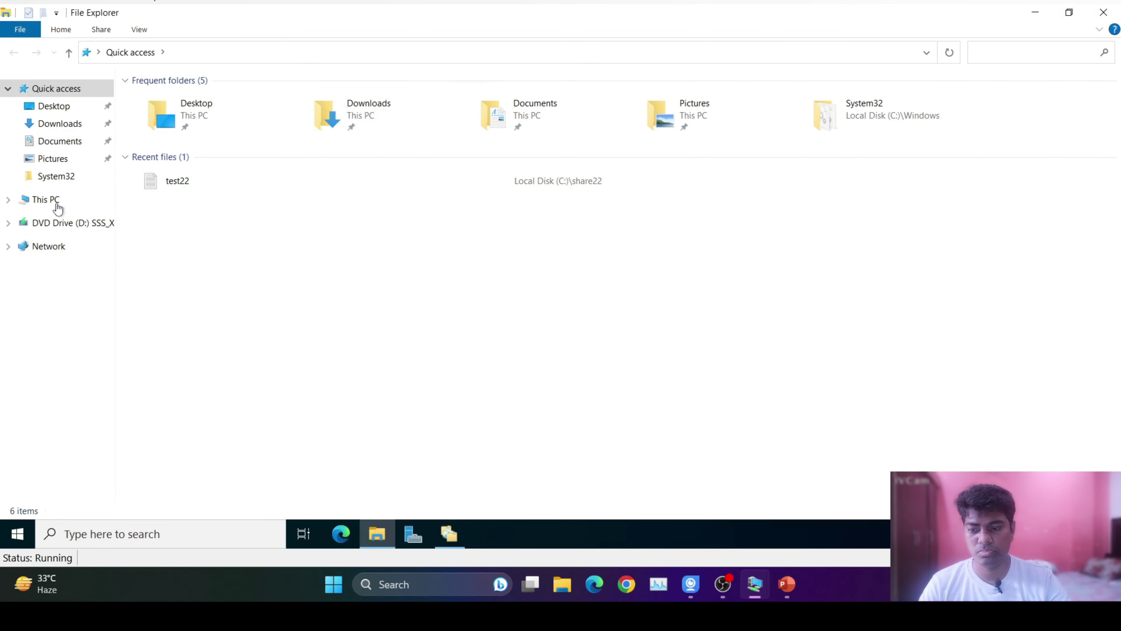
left_click(54, 204)
double_click(287, 222)
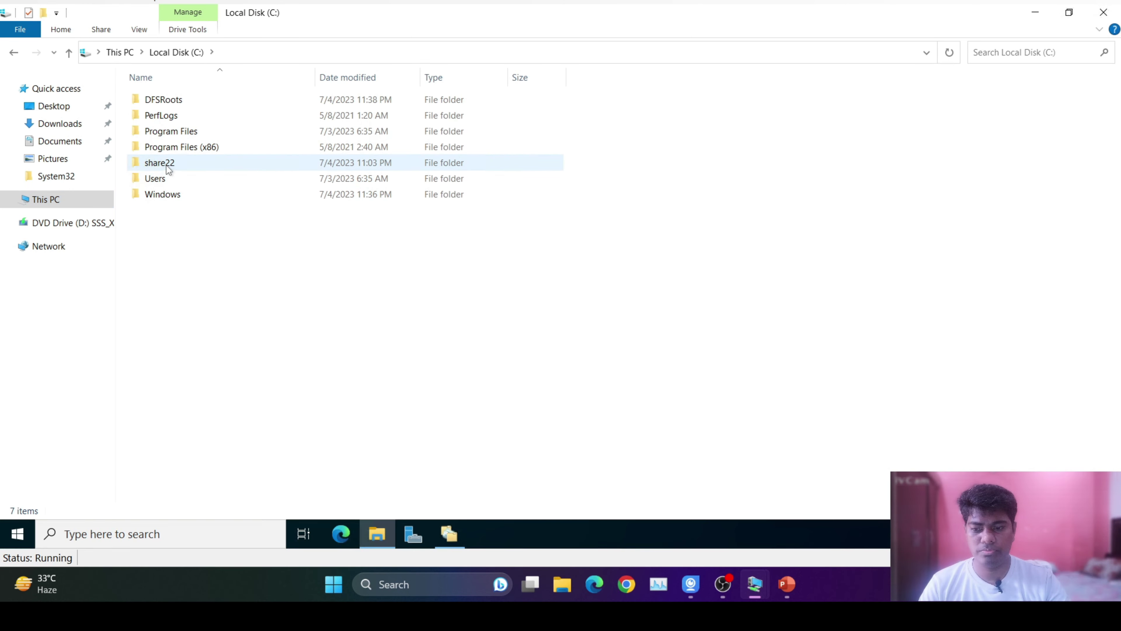
double_click(160, 102)
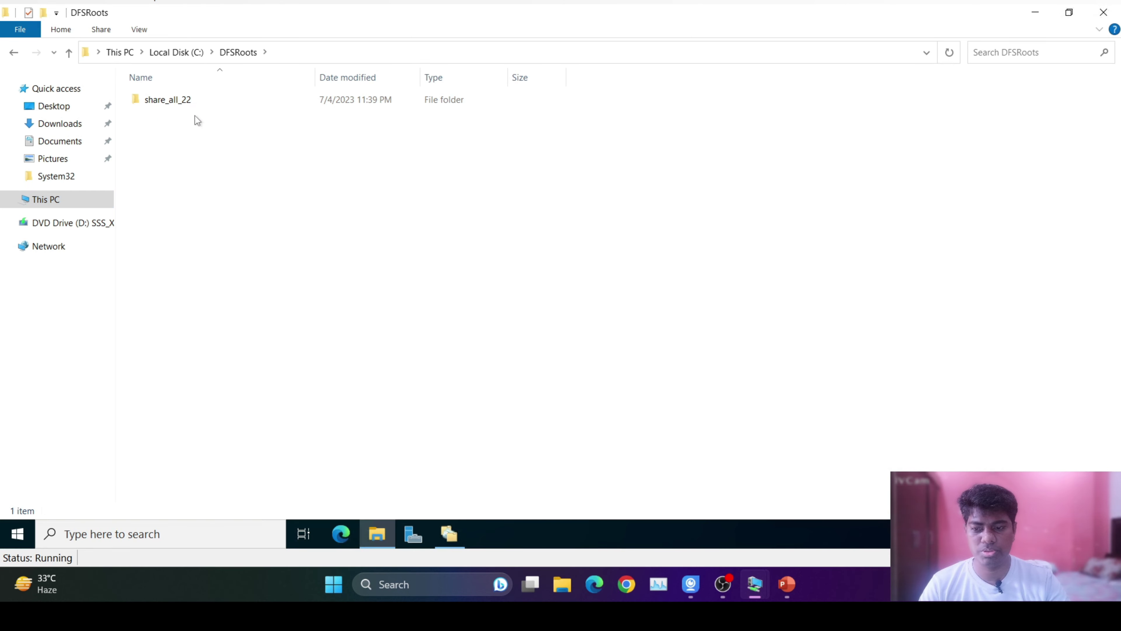
double_click(186, 105)
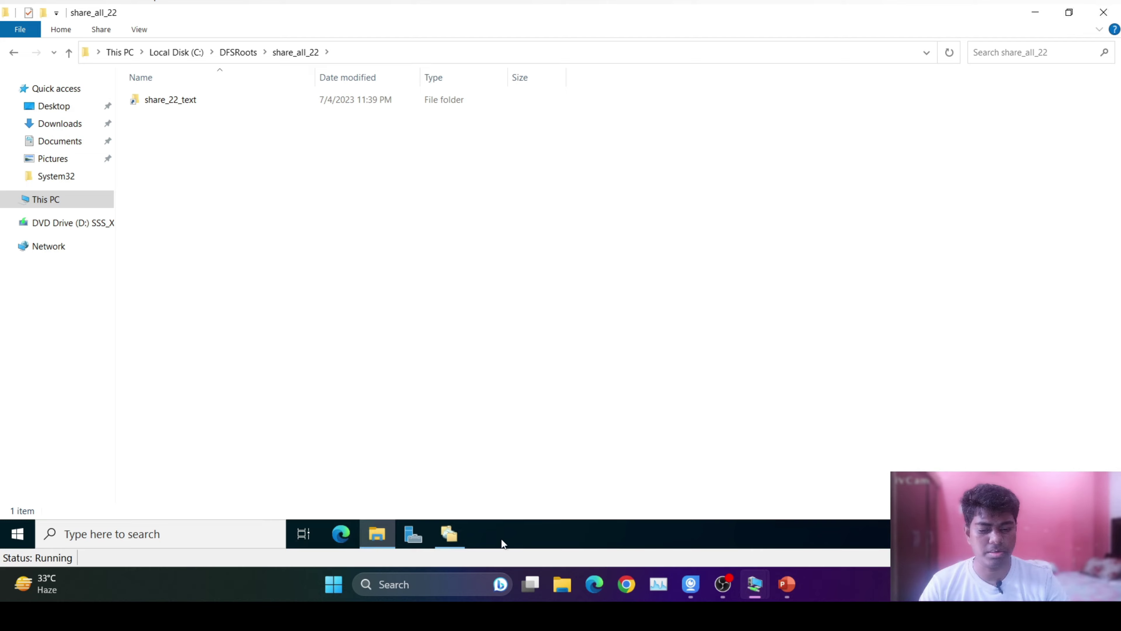
left_click(449, 534)
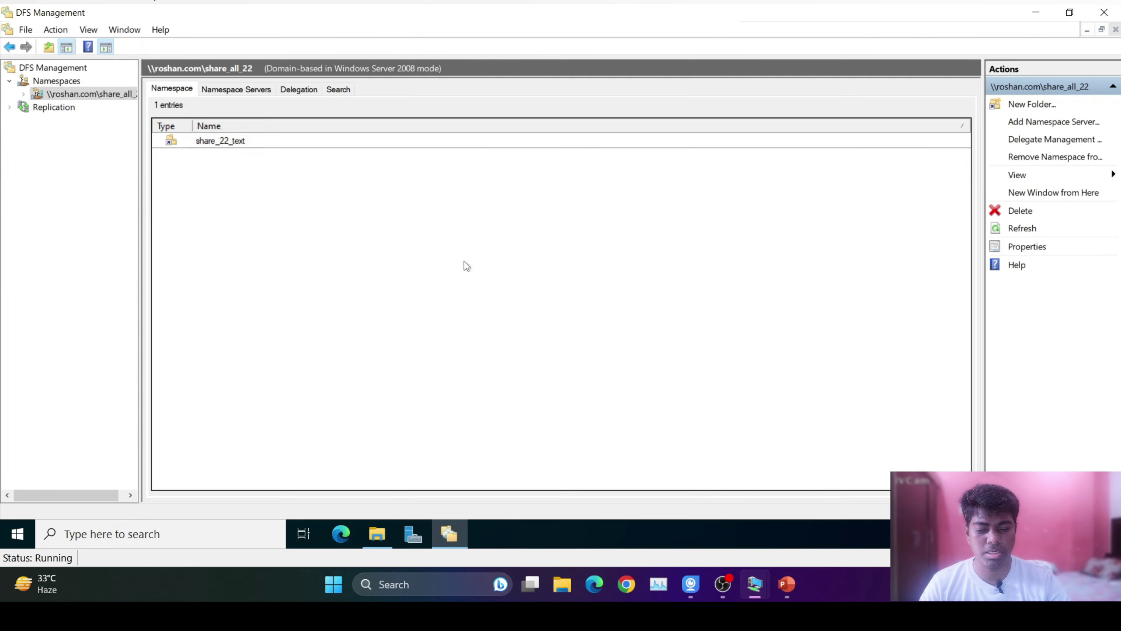
Start a new namespace folder named share_19_test and browse shared folders for its target.
right_click(70, 95)
left_click(132, 109)
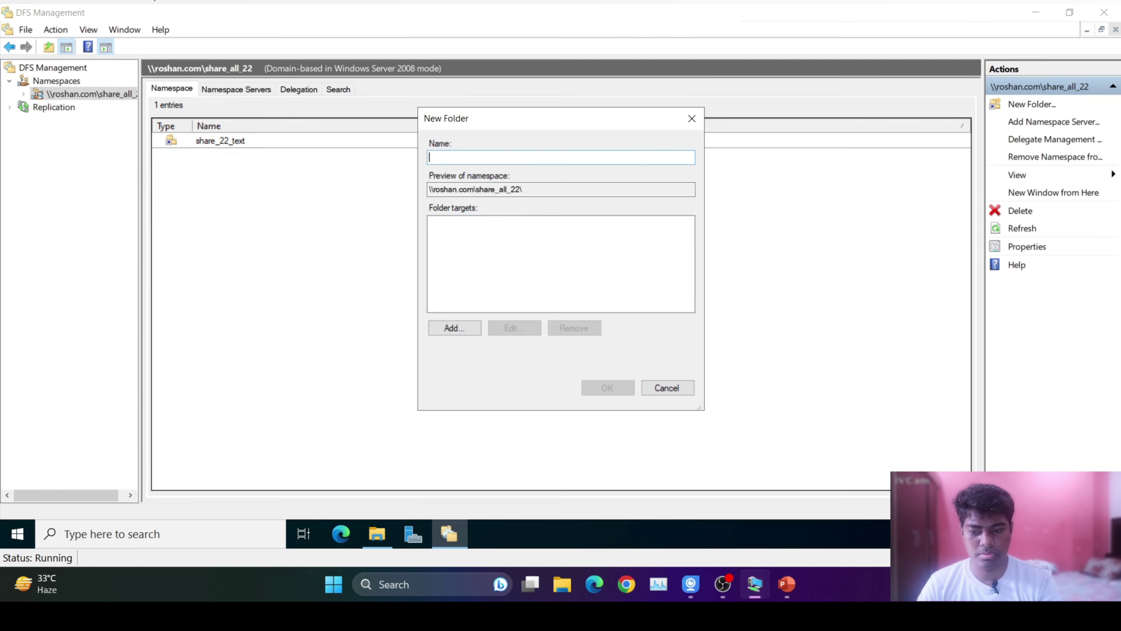
type("share_19")
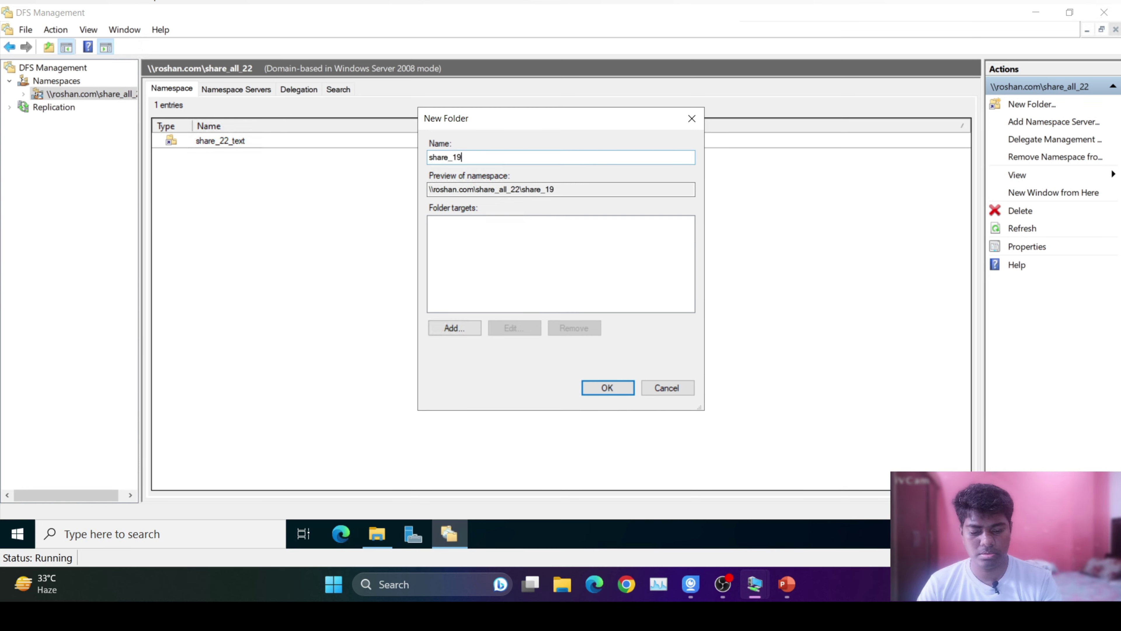
type("_te")
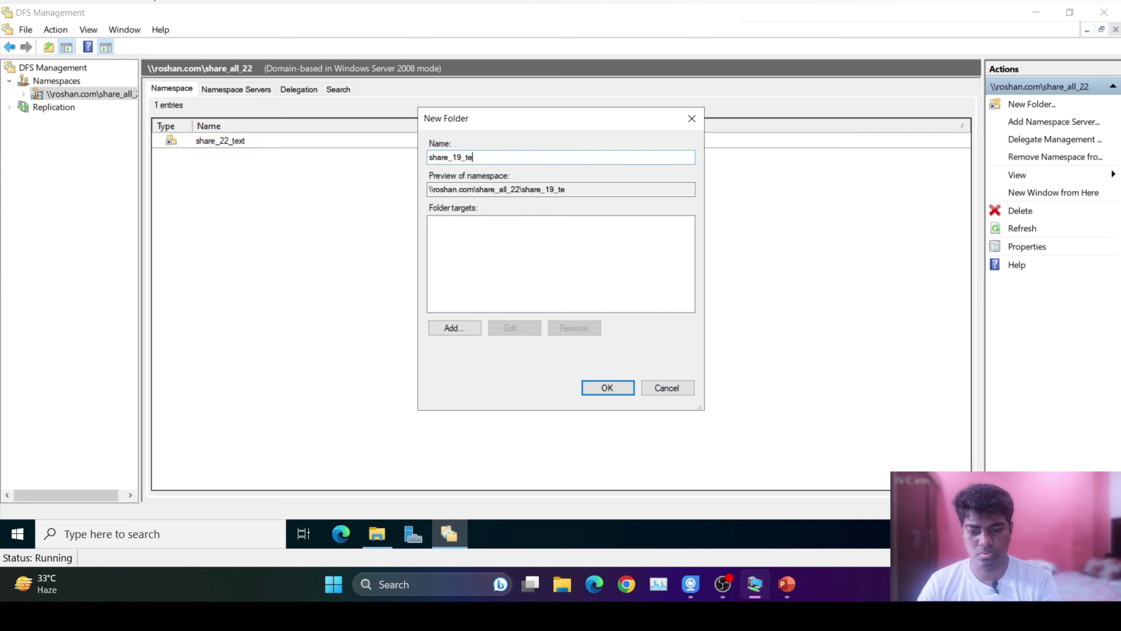
type("st")
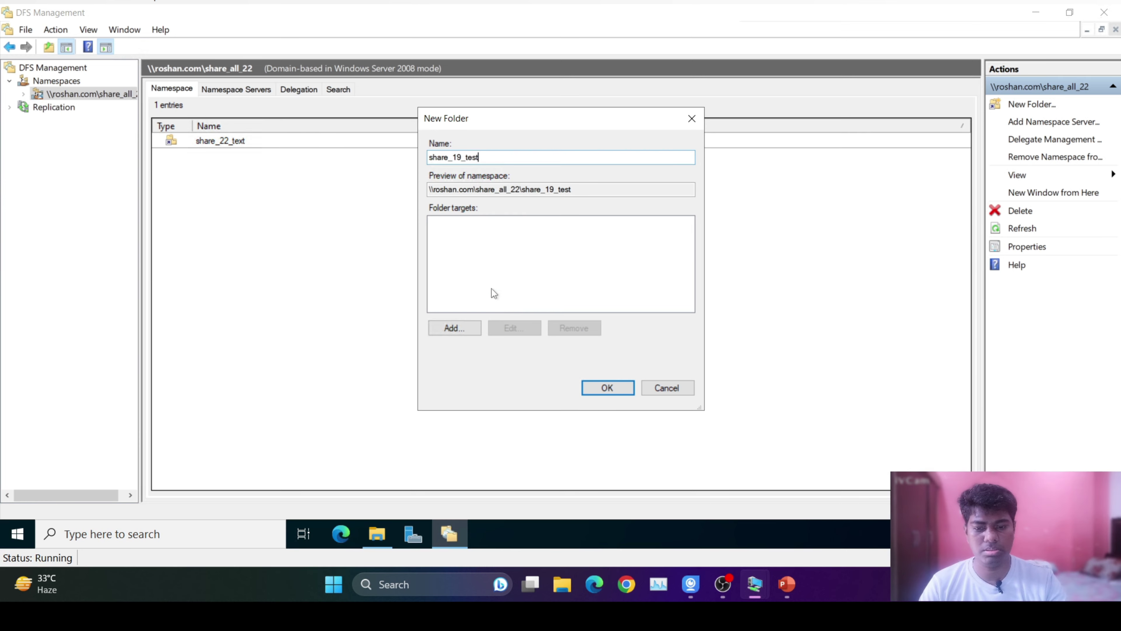
left_click(455, 327)
left_click(680, 265)
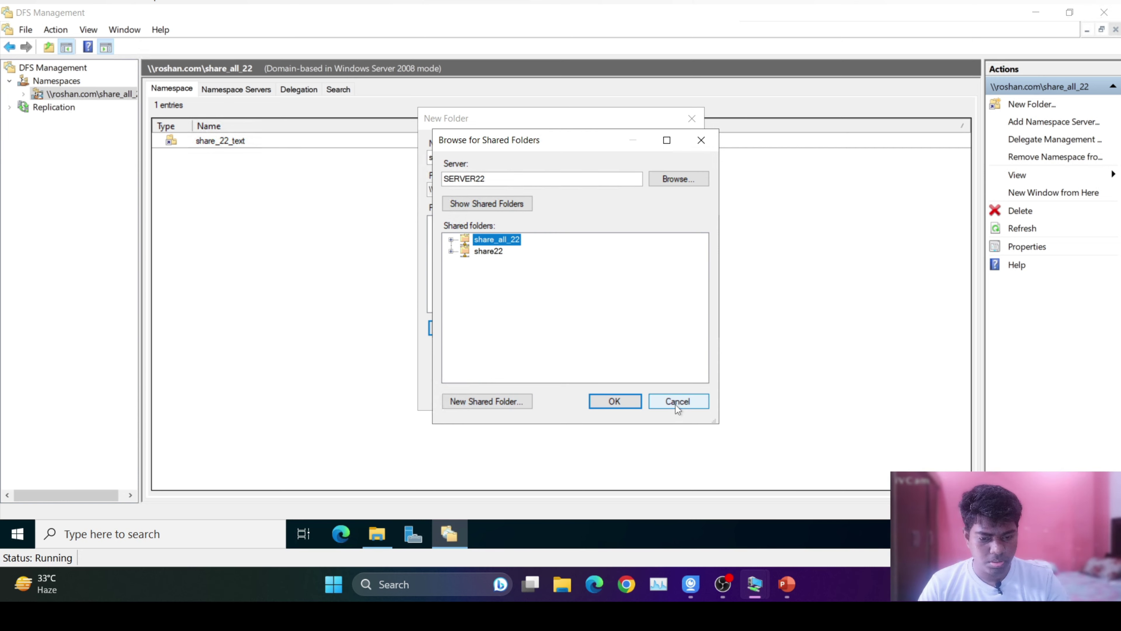
Search the domain's computers for another server, then cancel out of the shared-folder browser.
left_click(678, 178)
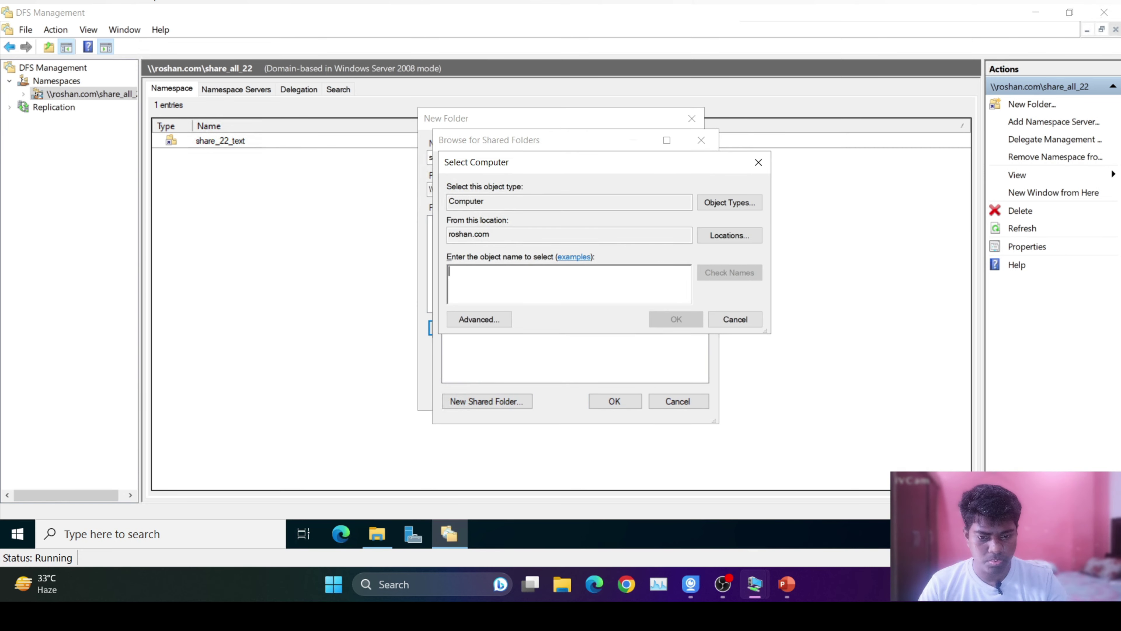
left_click(731, 239)
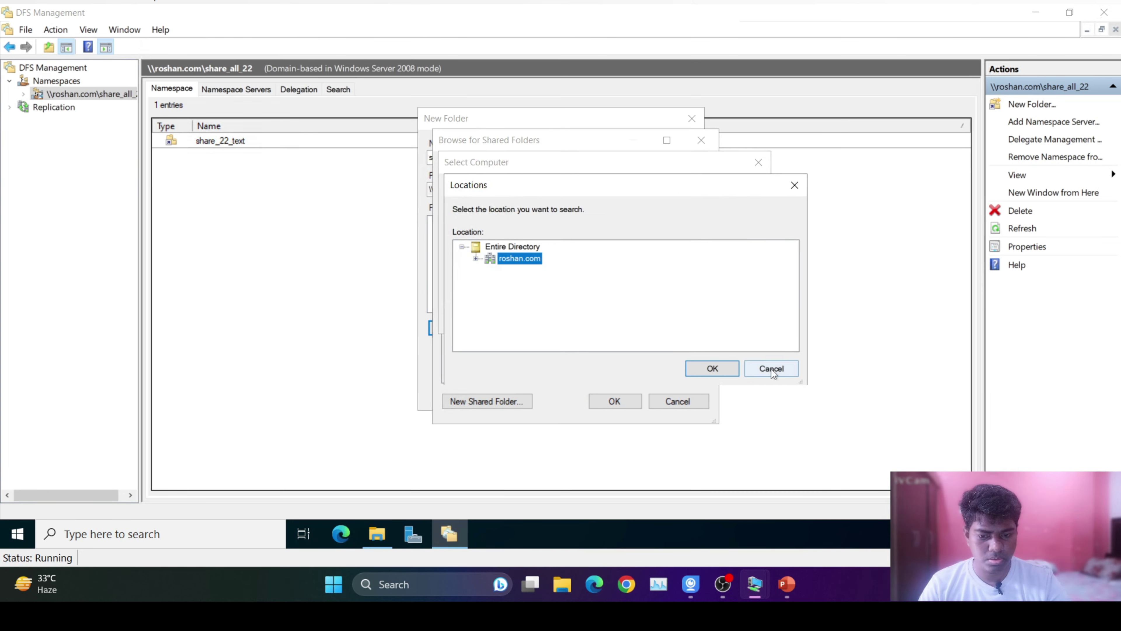
left_click(771, 369)
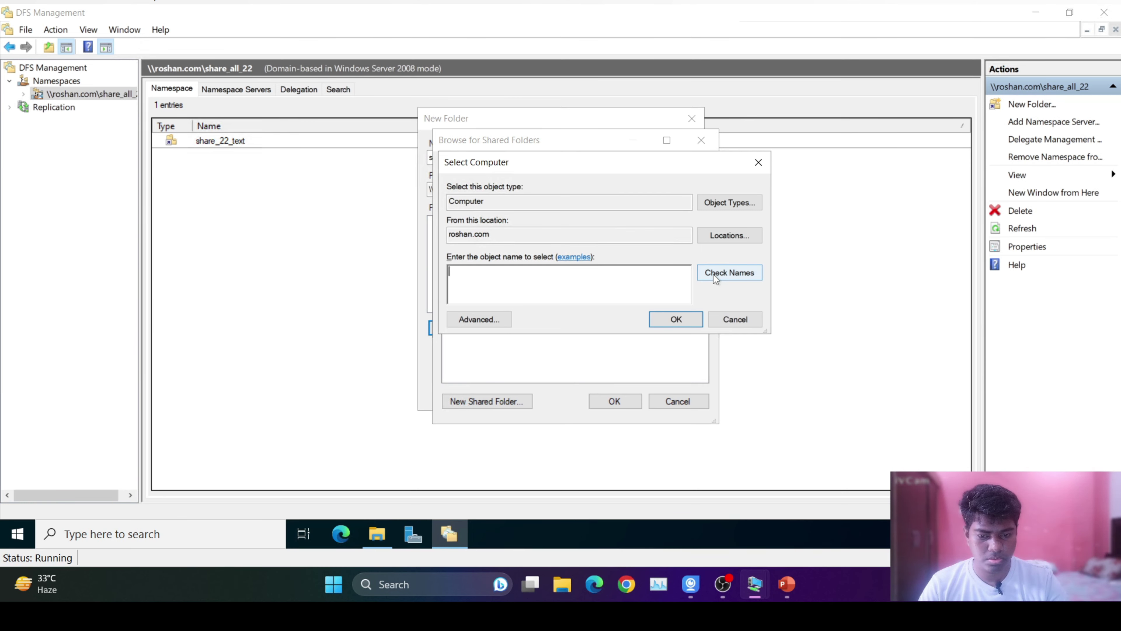
left_click(474, 319)
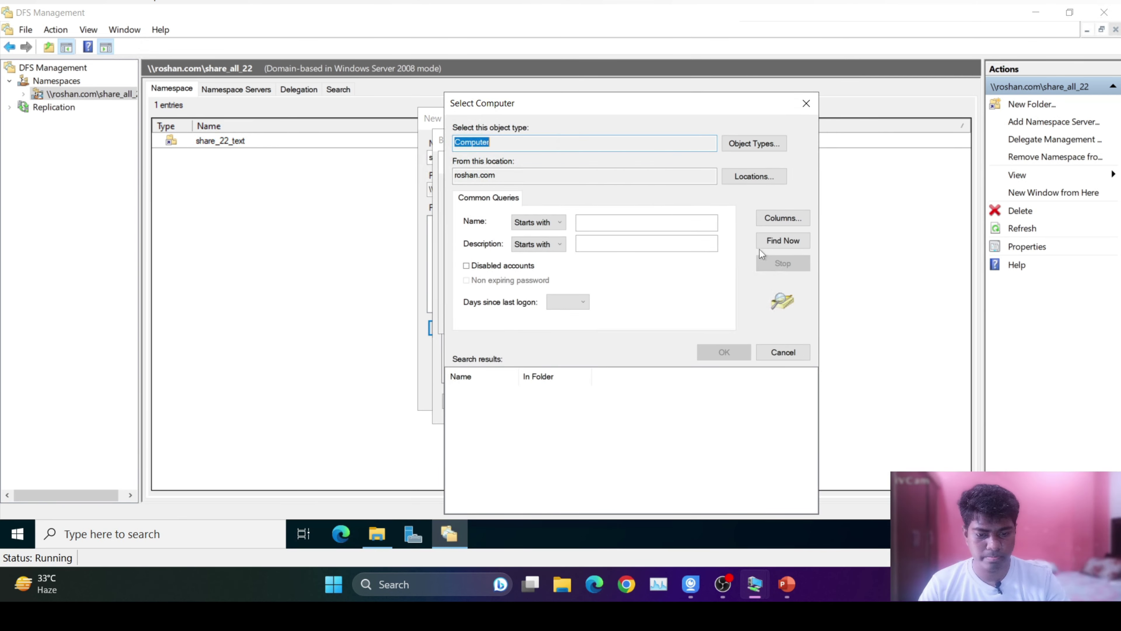
left_click(779, 240)
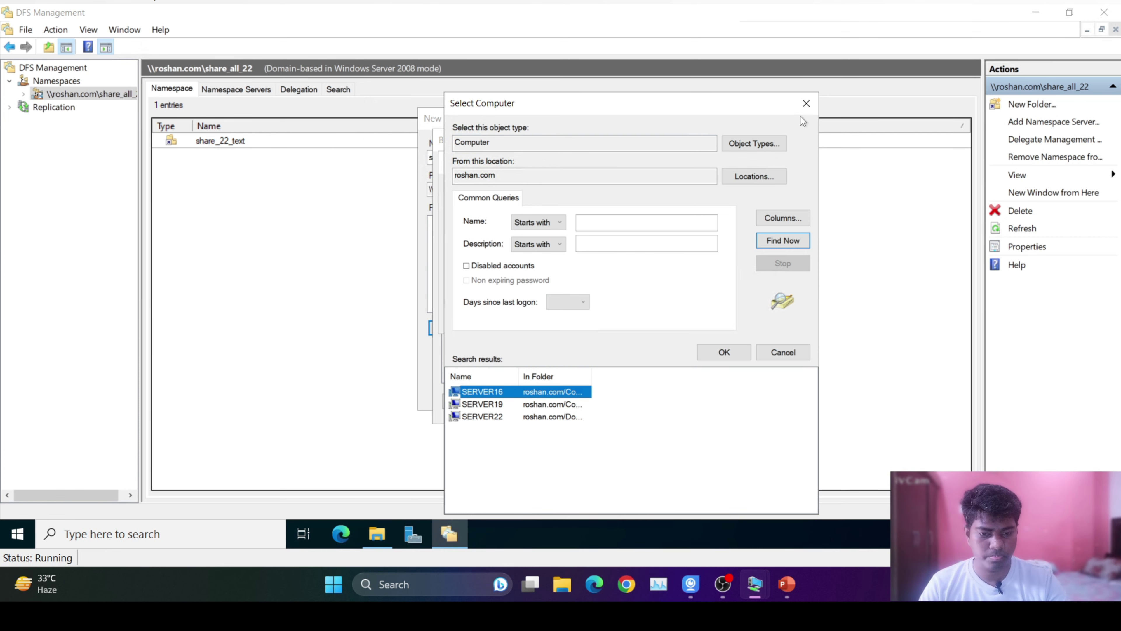
left_click(806, 104)
left_click(735, 318)
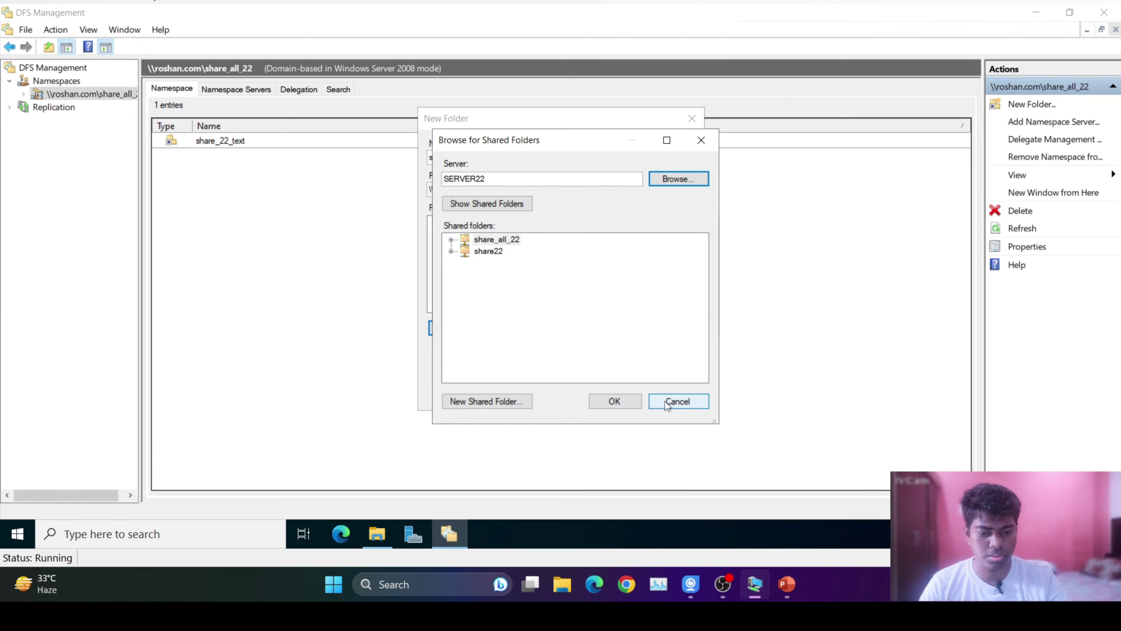
left_click(678, 401)
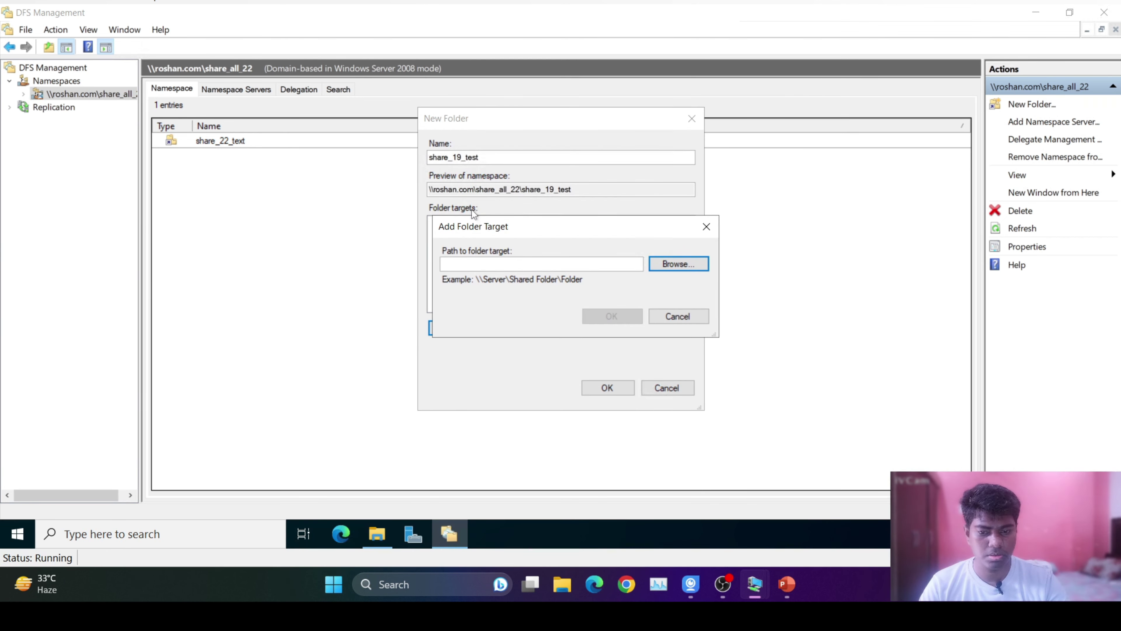
Reopen the shared-folder browser and start choosing a different server.
left_click(672, 264)
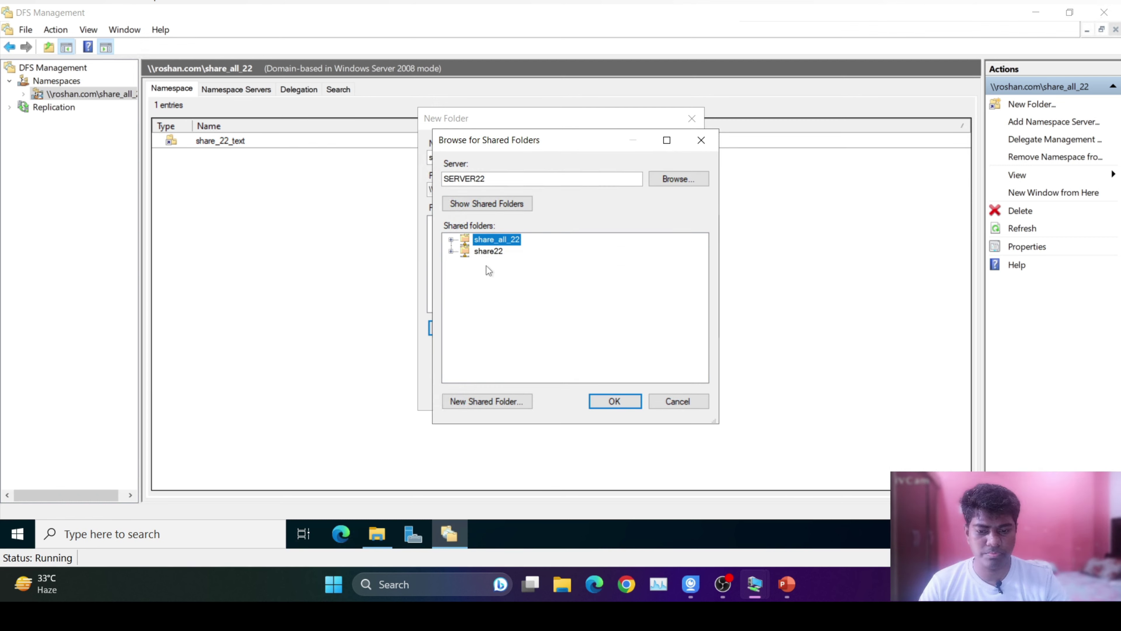
left_click(492, 253)
key("shift+Tab")
key("shift+Tab")
key("shift+Tab")
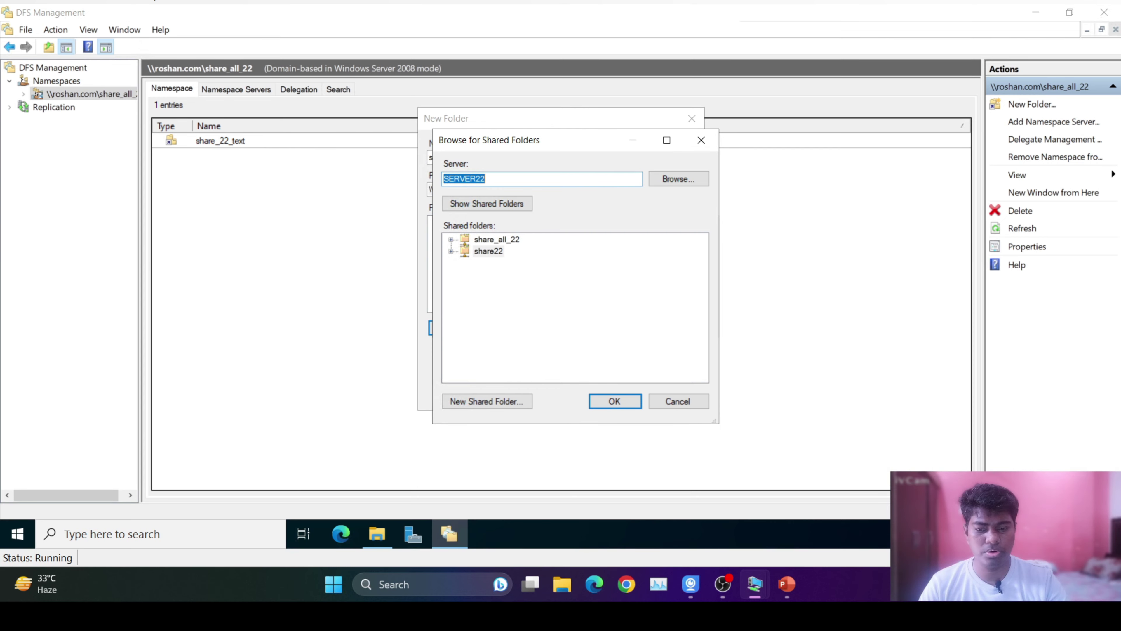
left_click(656, 182)
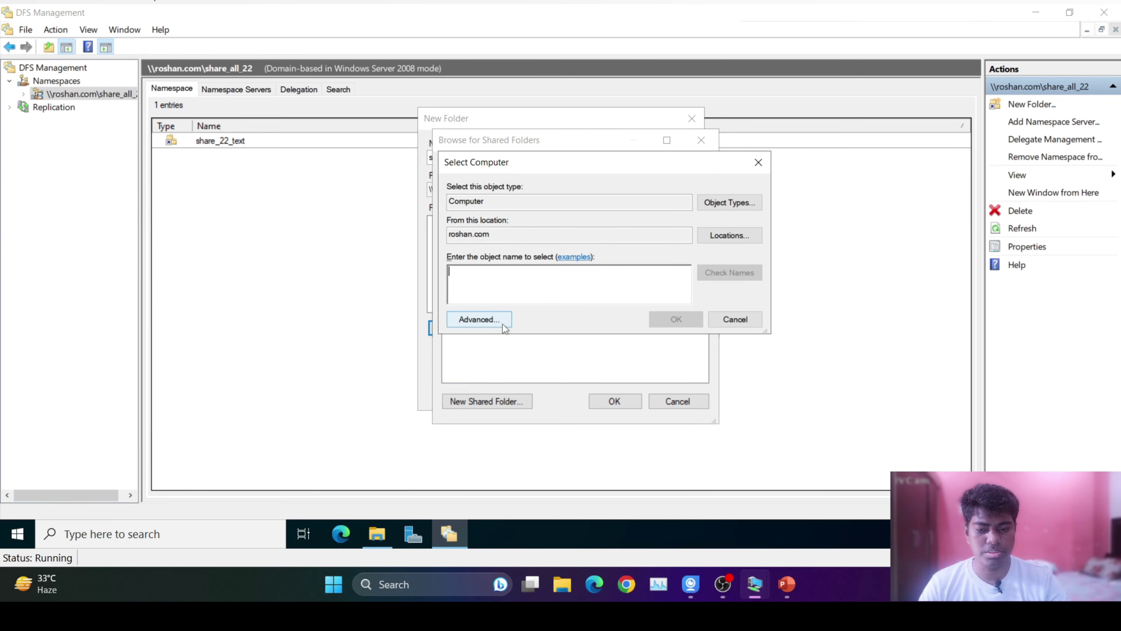
left_click(480, 319)
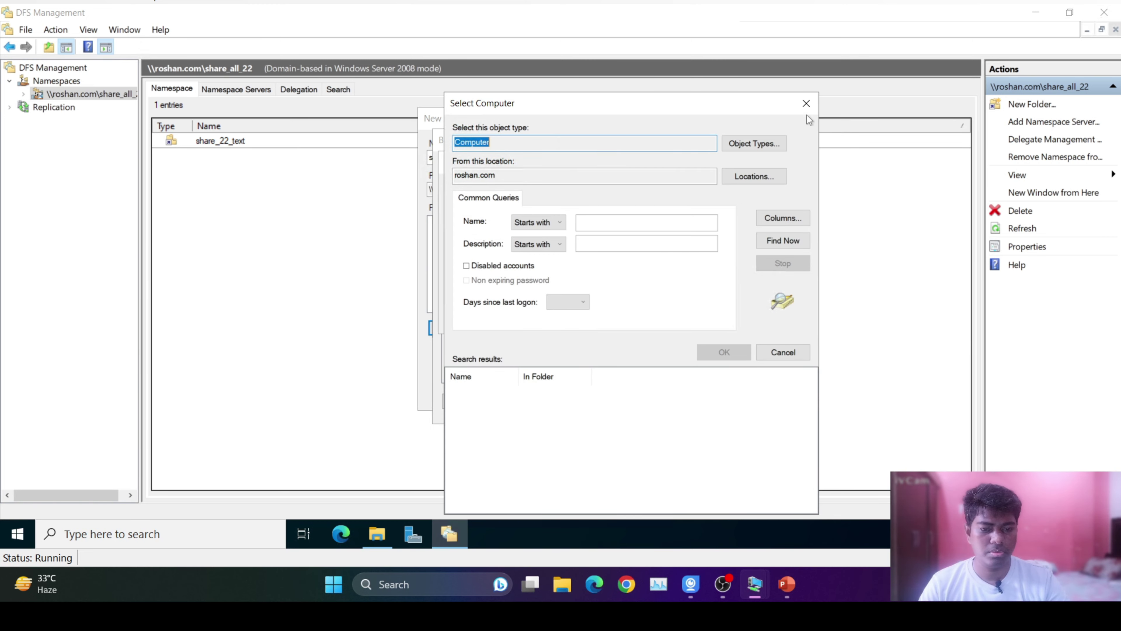
left_click(806, 103)
Find all domain computers and pick SERVER19 so its share19 folder is listed.
left_click(723, 235)
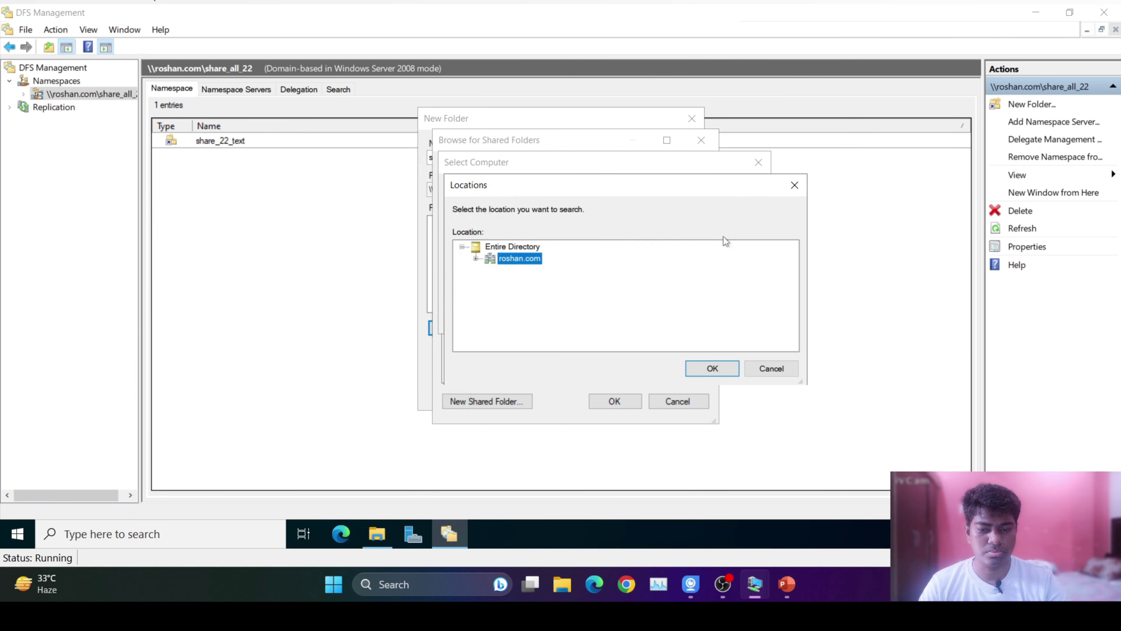
left_click(771, 366)
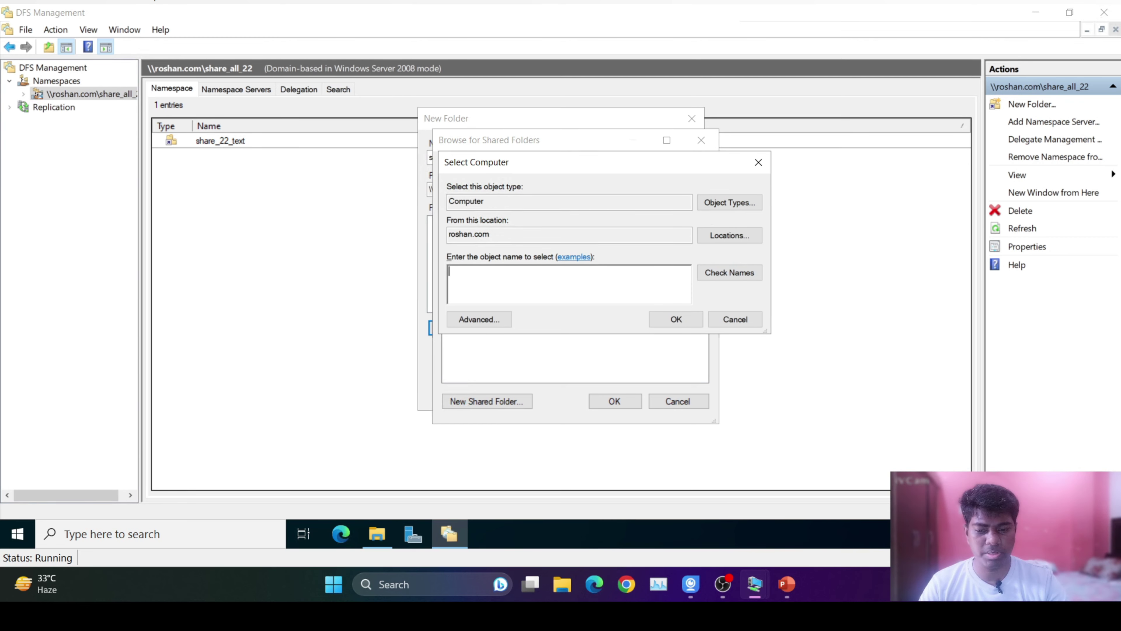
left_click(477, 320)
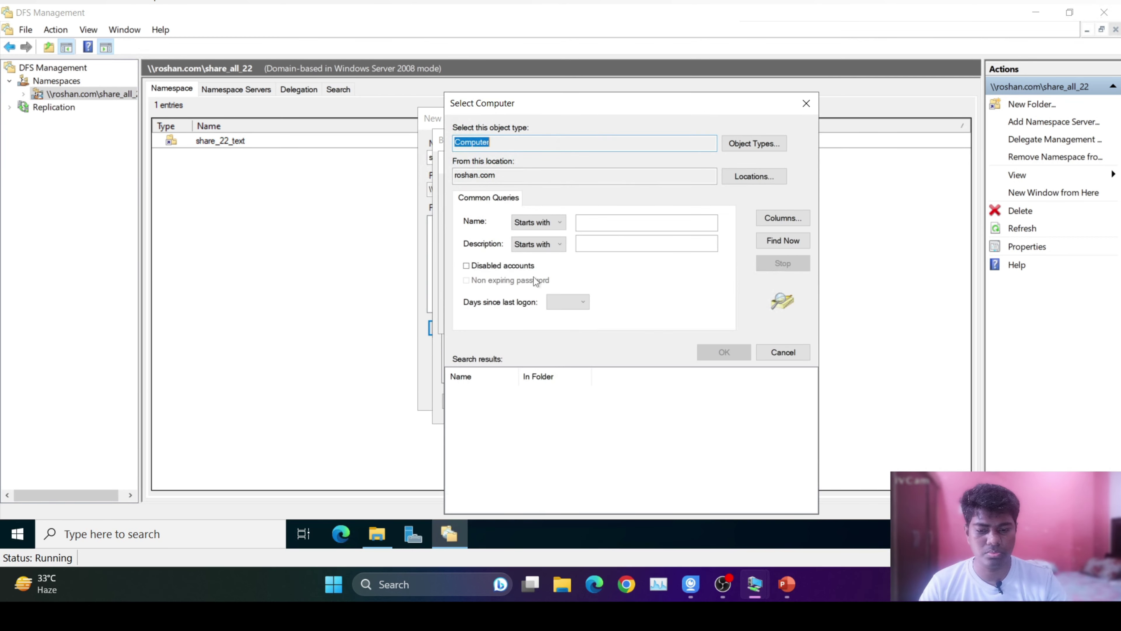
left_click(783, 242)
left_click(492, 407)
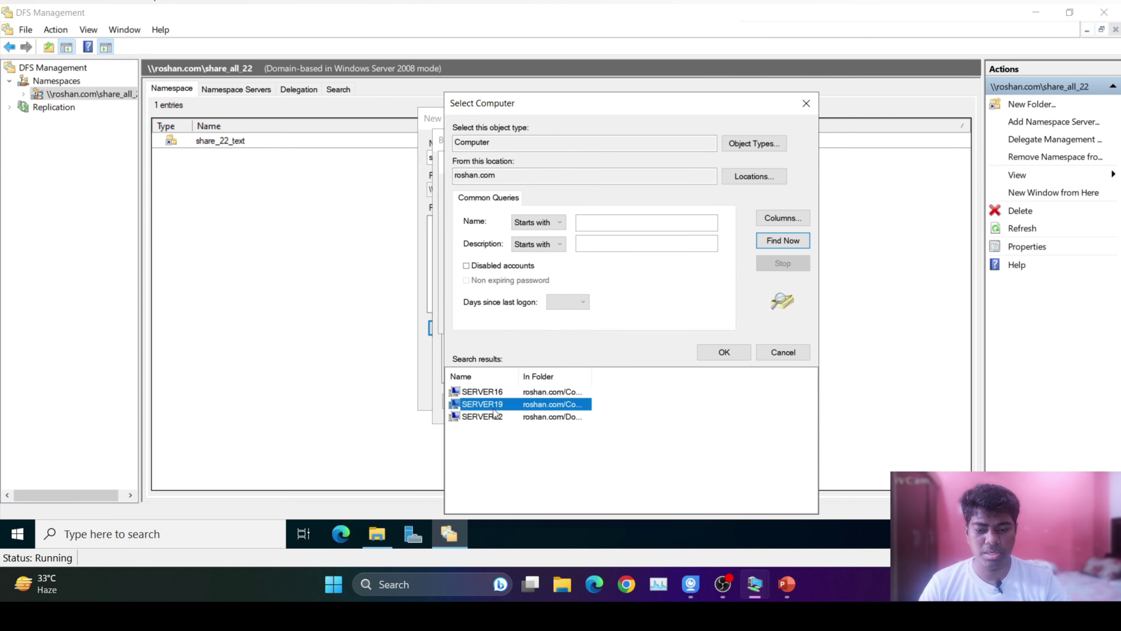
double_click(493, 409)
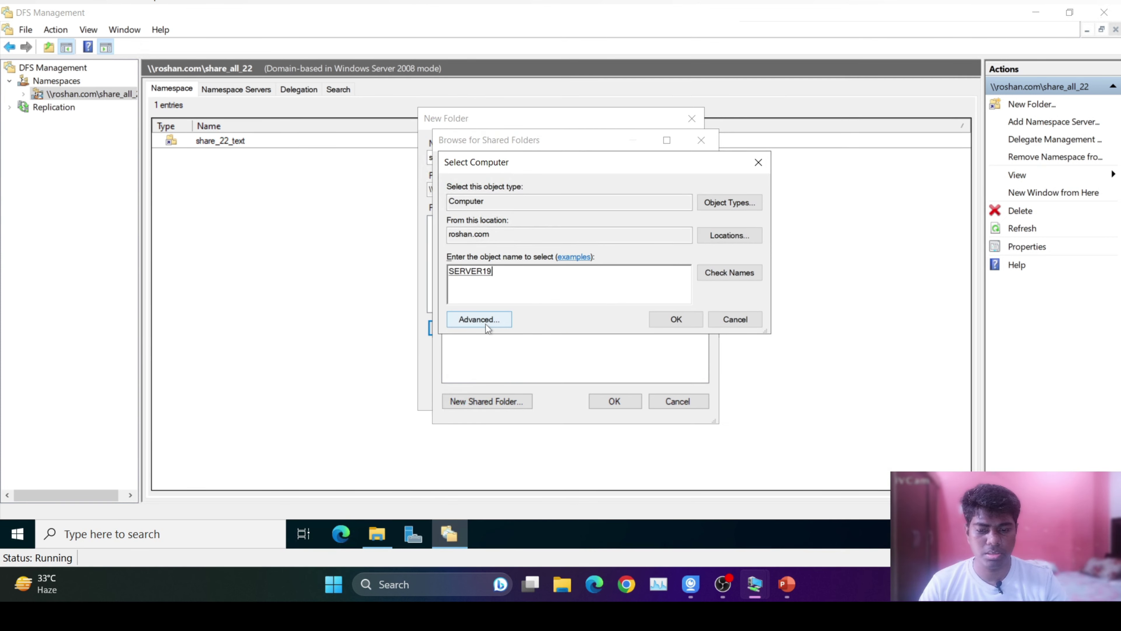
left_click(647, 320)
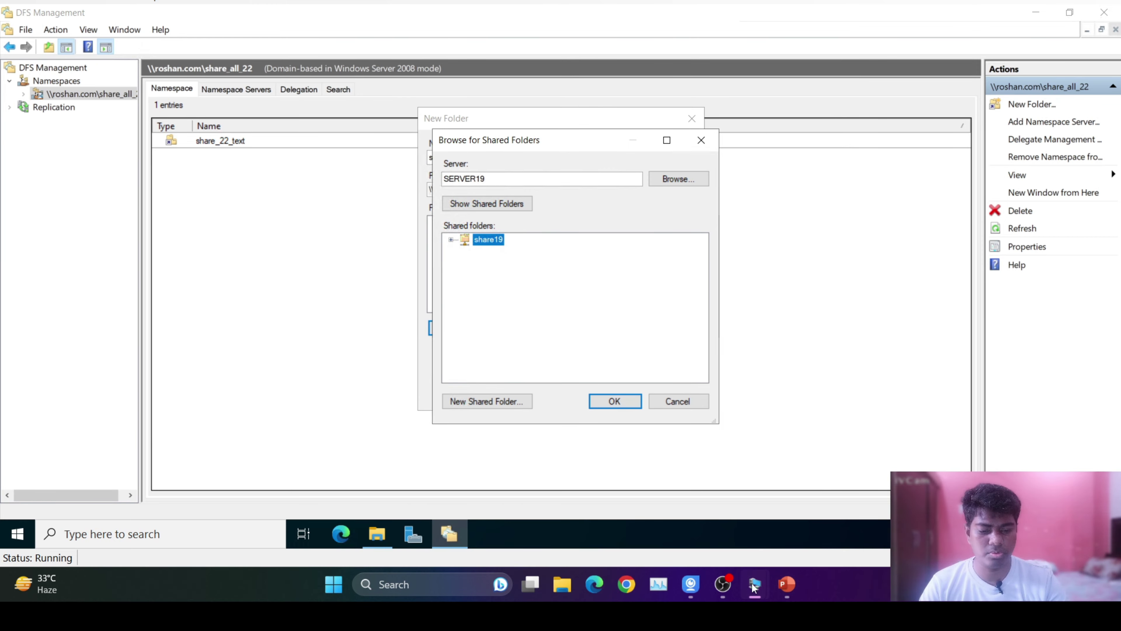
On the Server 2019 VM, confirm share19 exists on Local Disk (C:), then return to Server 2022.
mouse_move(753, 586)
left_click(824, 513)
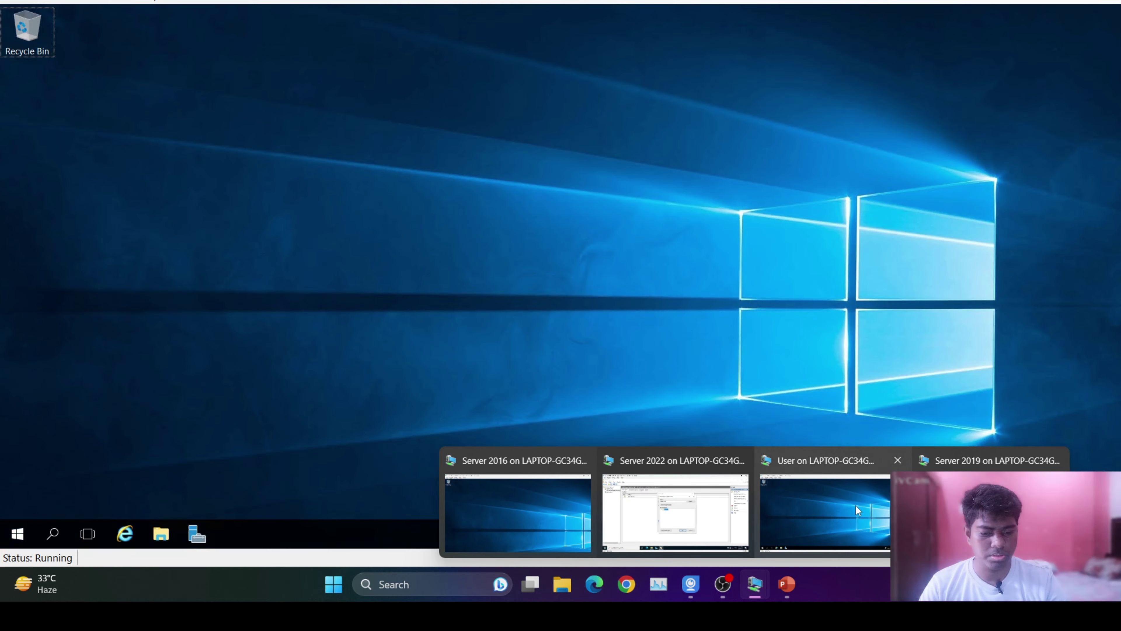
left_click(162, 535)
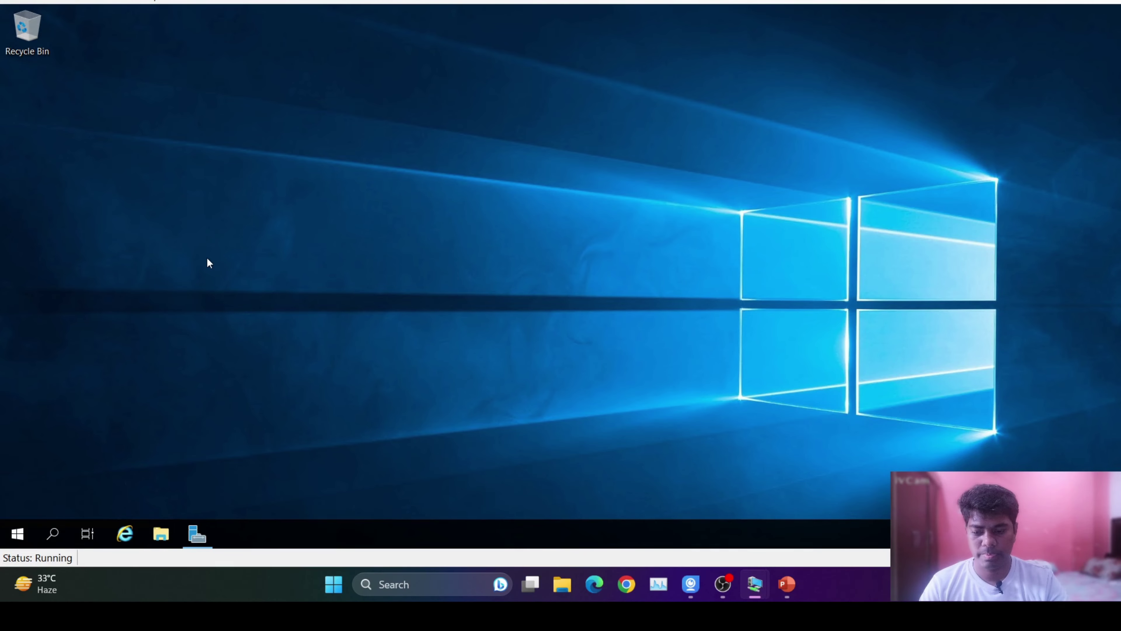
left_click(238, 229)
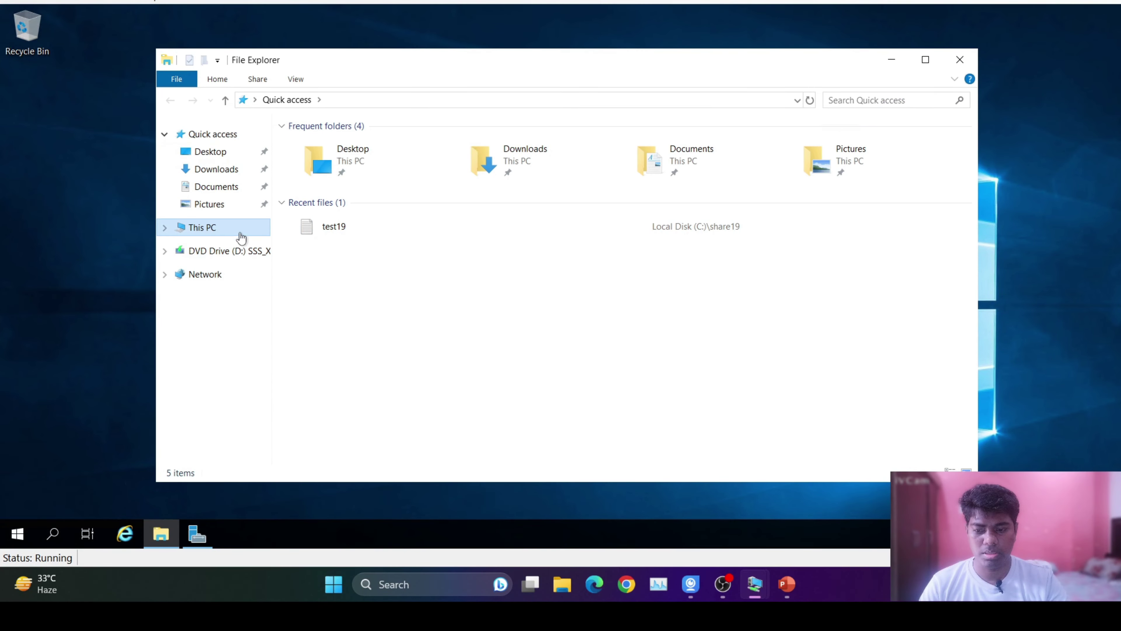
double_click(508, 293)
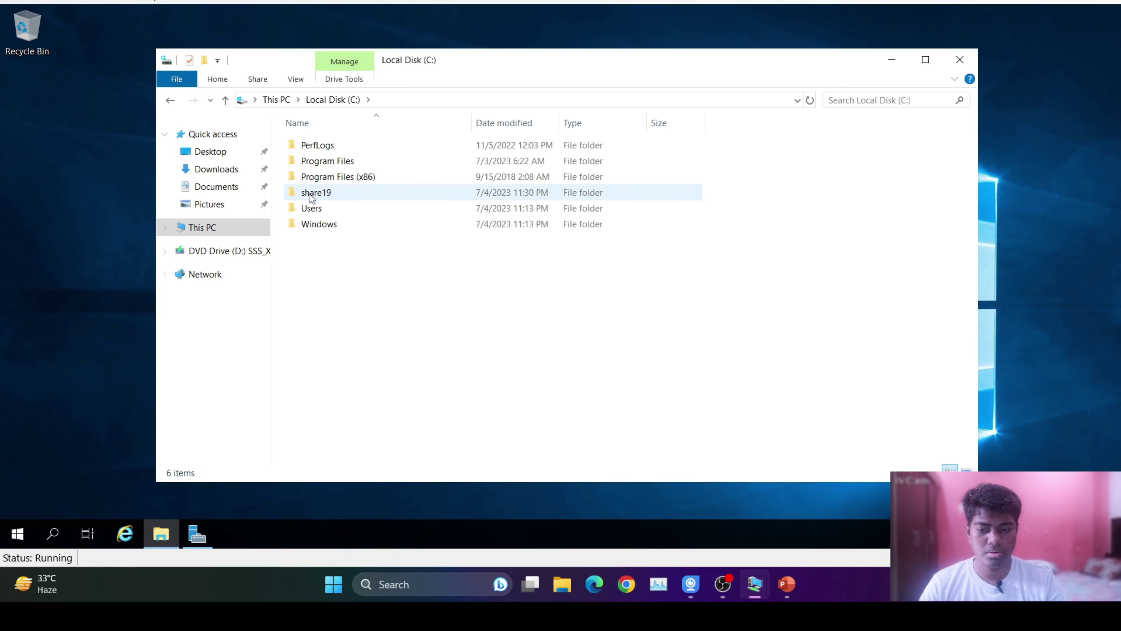
mouse_move(755, 588)
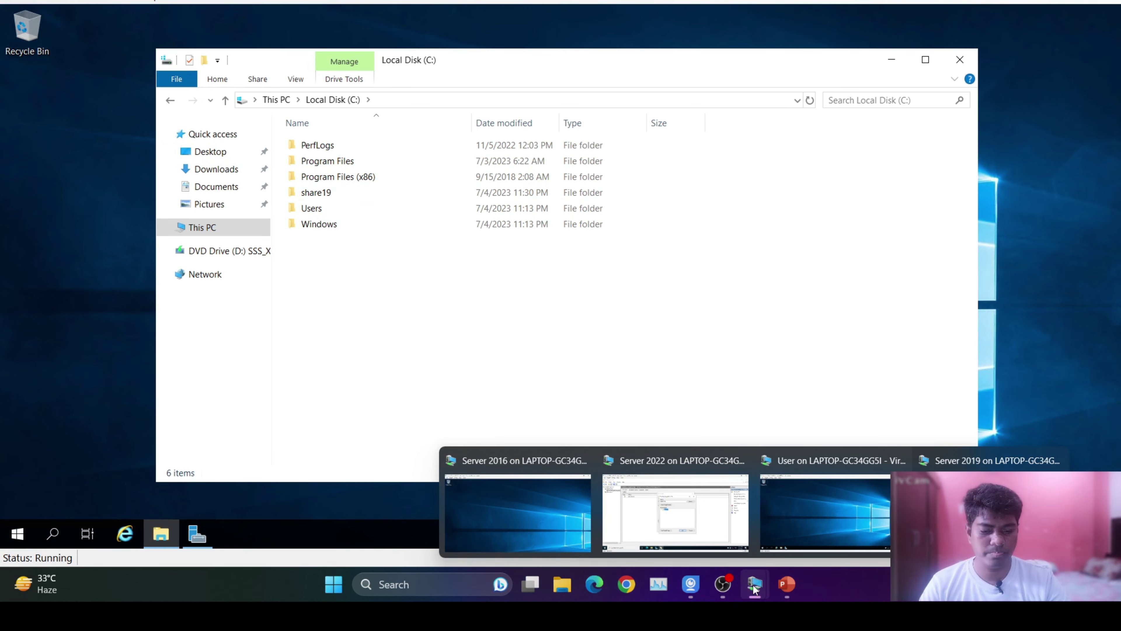
left_click(740, 498)
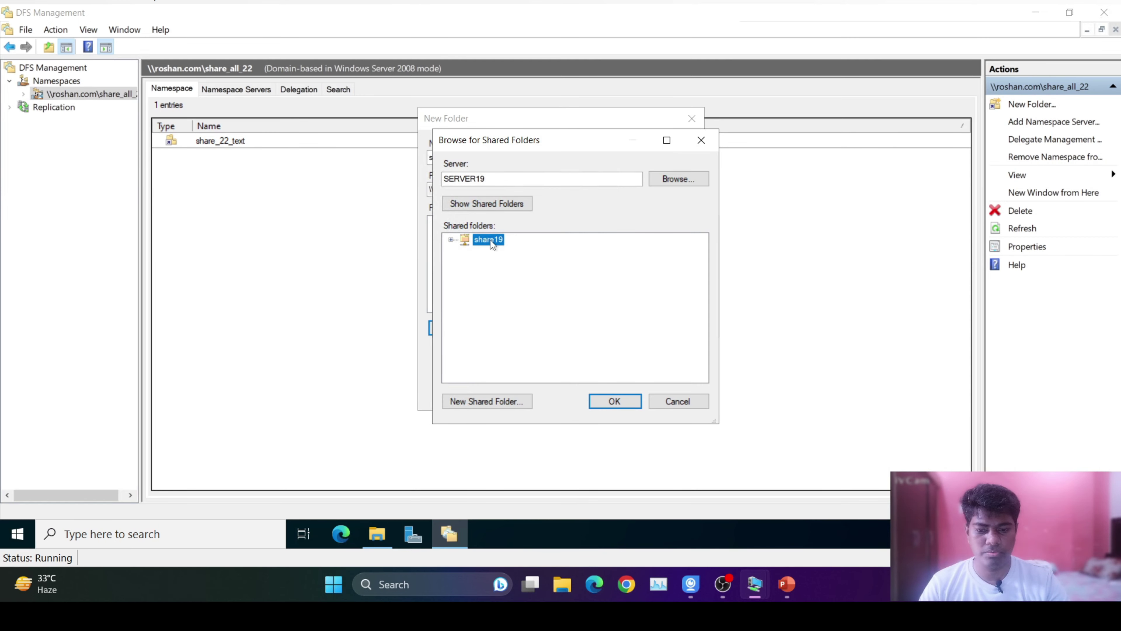
Accept \\SERVER19\share19 as the share_19_test target and verify it under C:\DFSRoots\share_all_22.
left_click(622, 405)
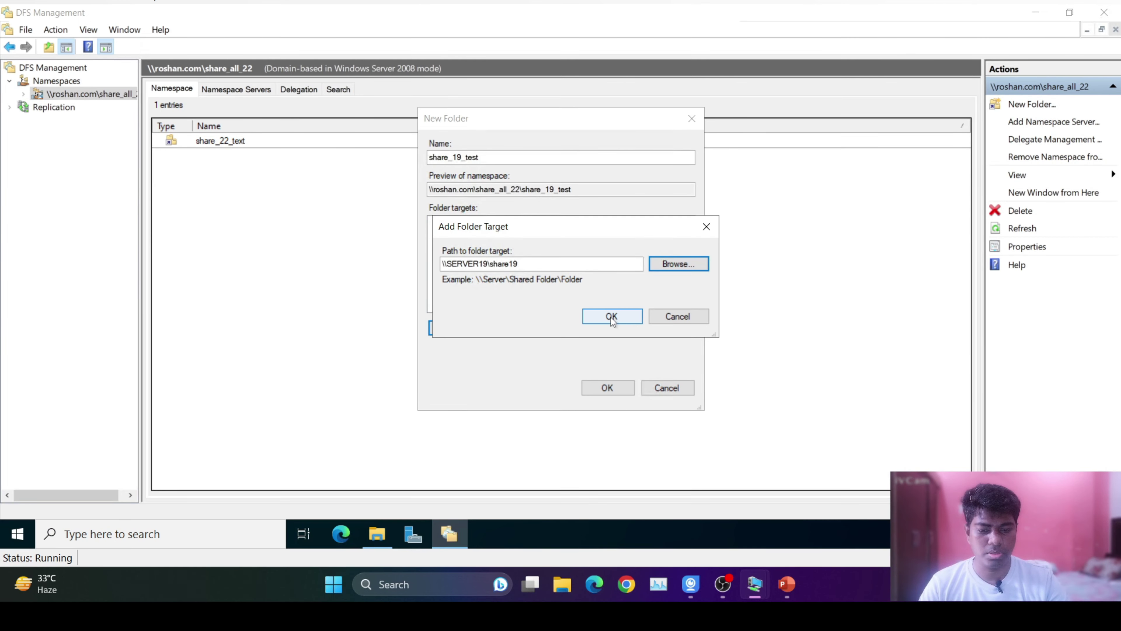
left_click(612, 317)
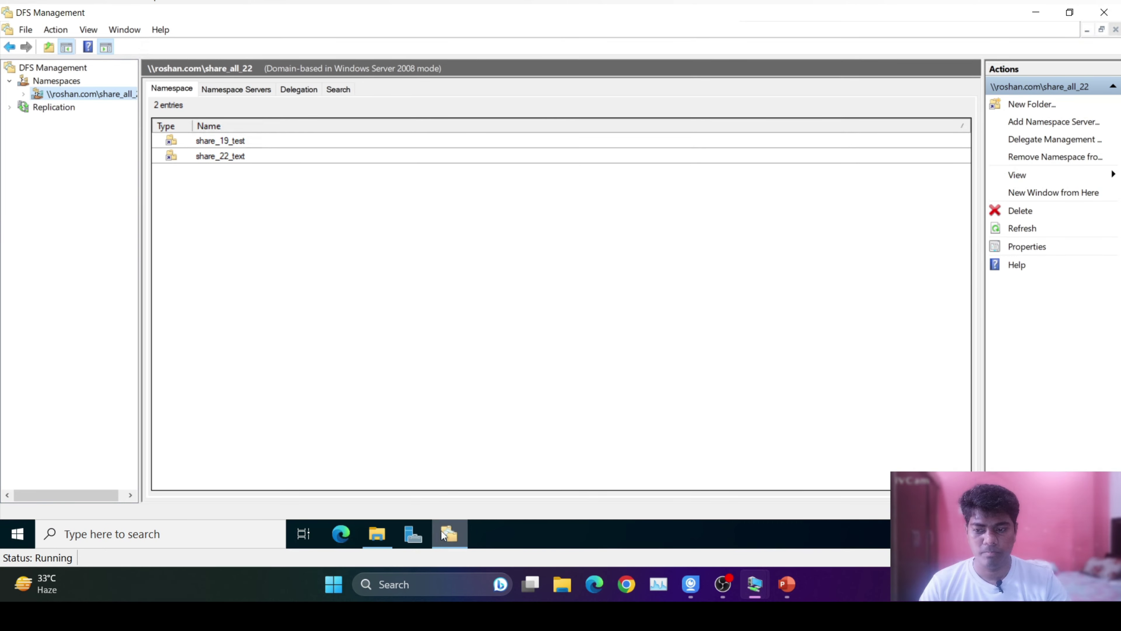
left_click(378, 533)
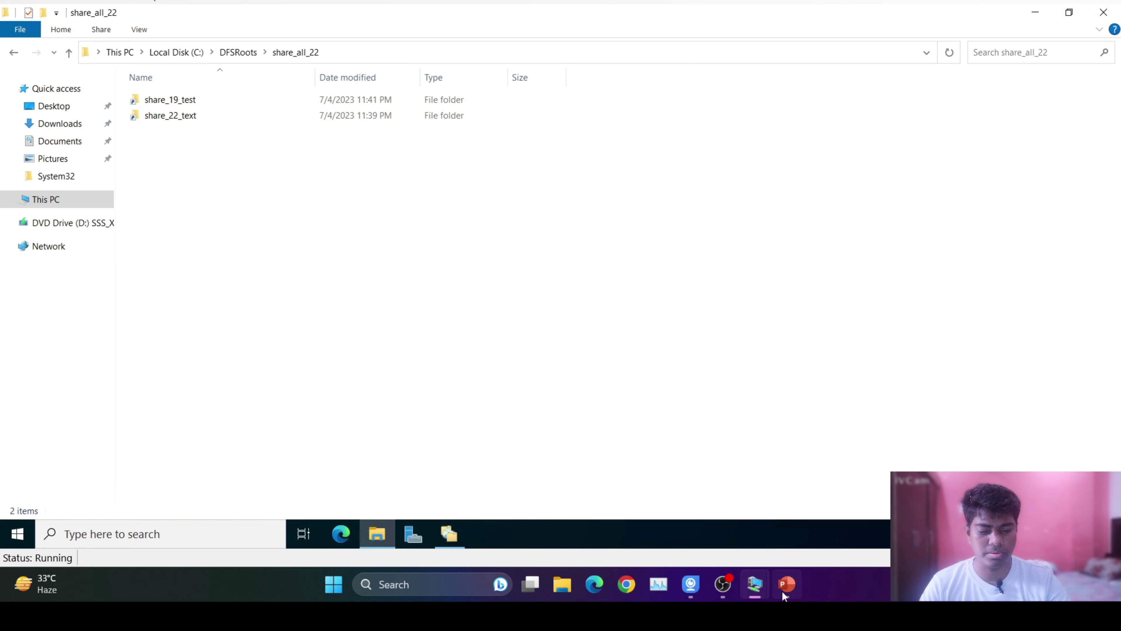
mouse_move(784, 596)
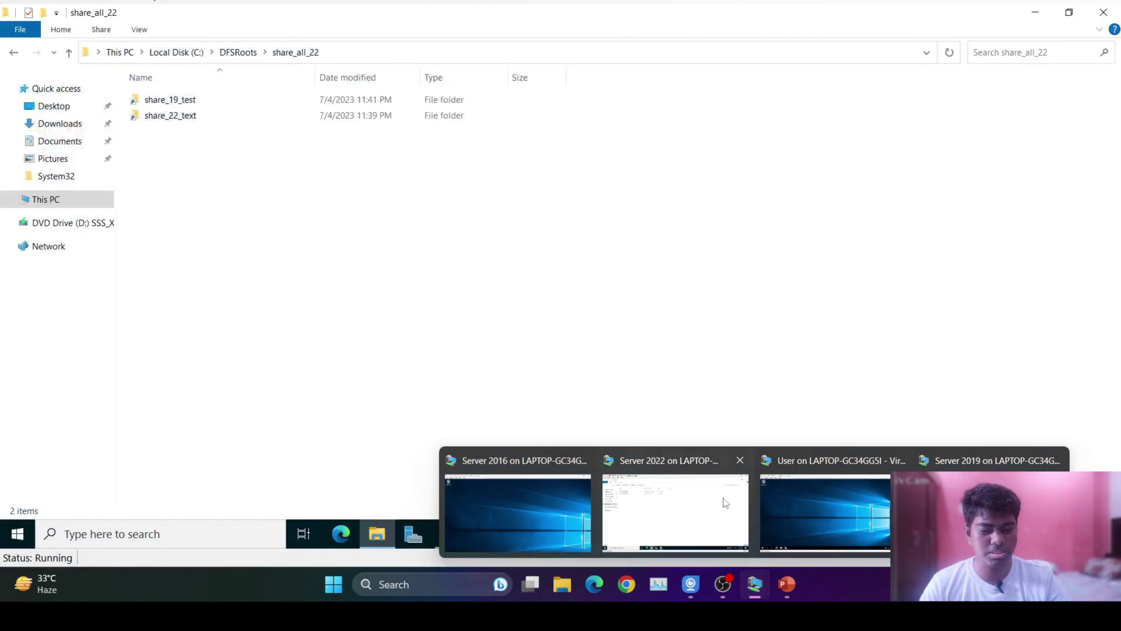
left_click(539, 494)
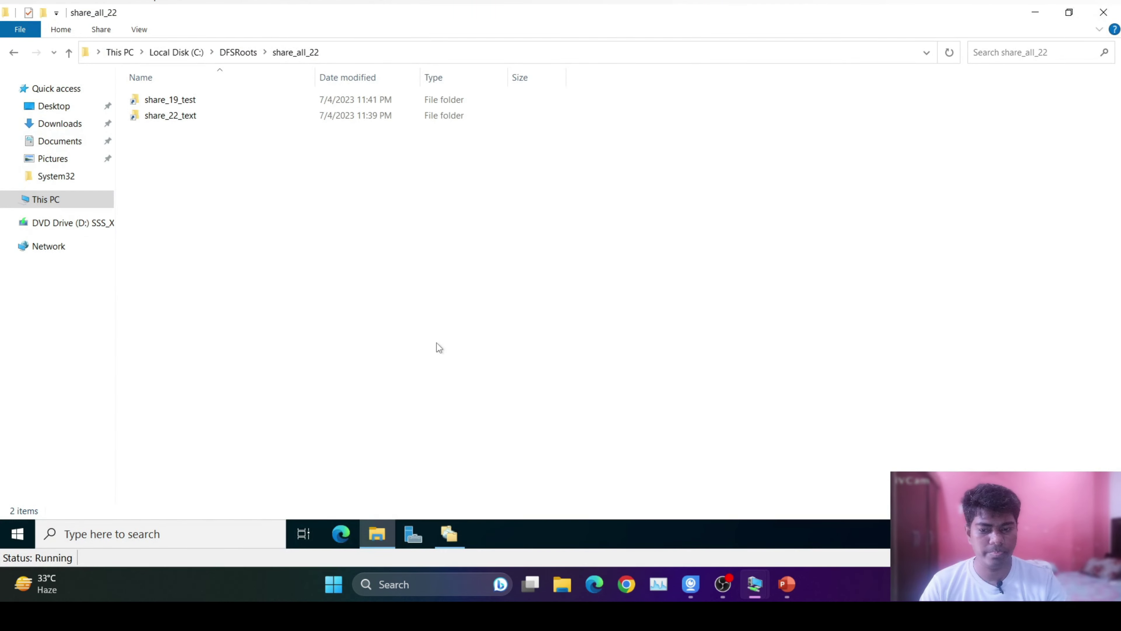
left_click(449, 533)
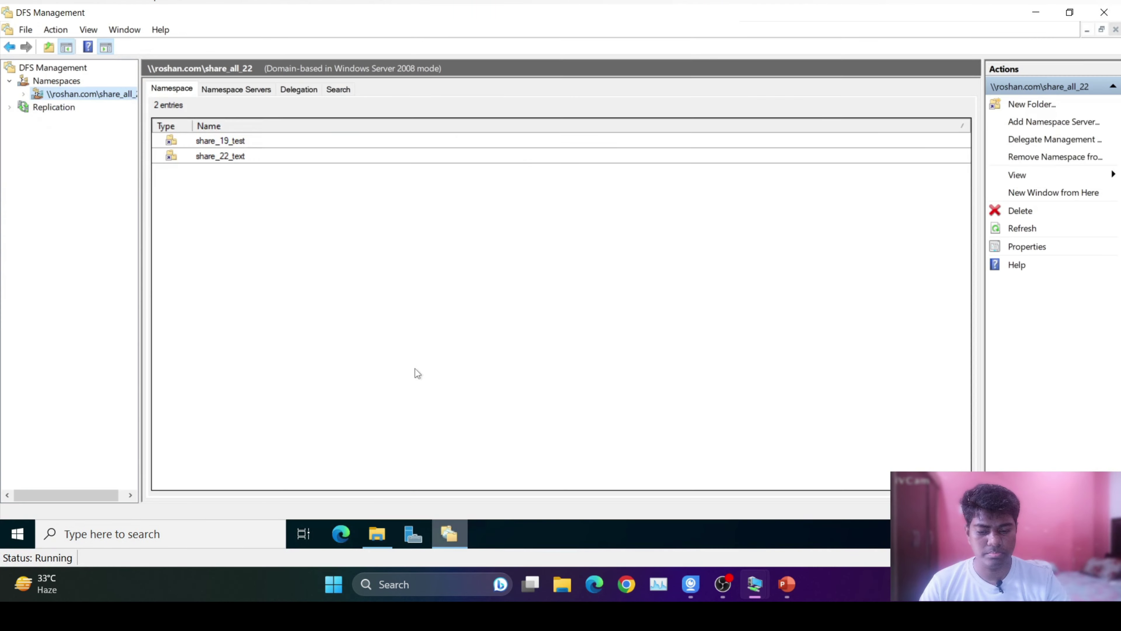
Open New Folder for share_all_22 and begin typing its name.
right_click(88, 95)
left_click(162, 107)
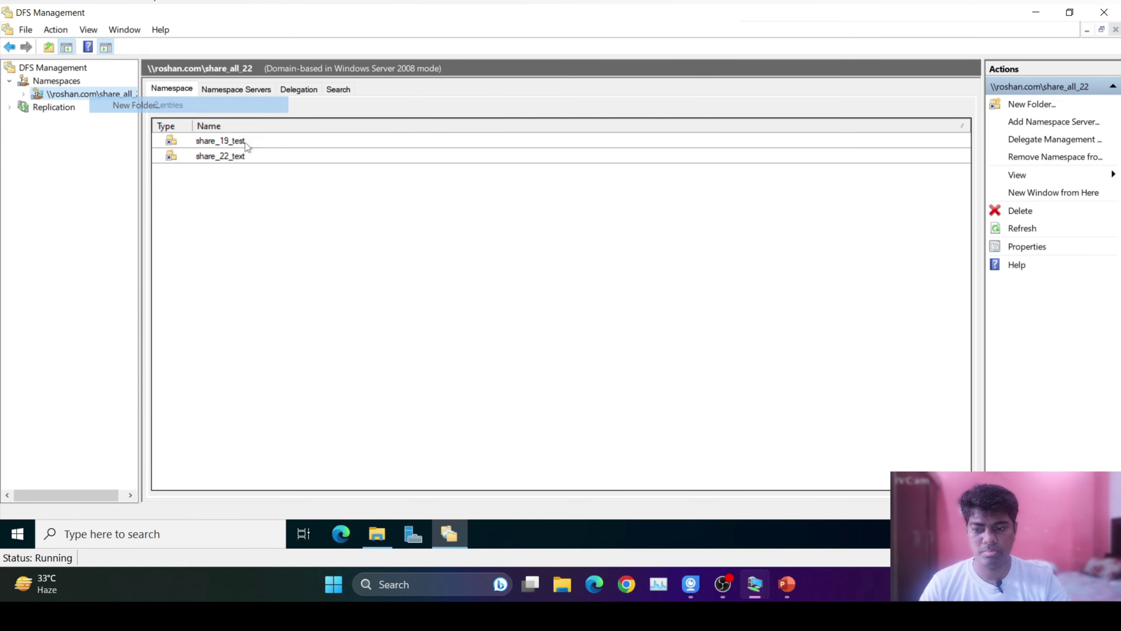
type("share_16_test")
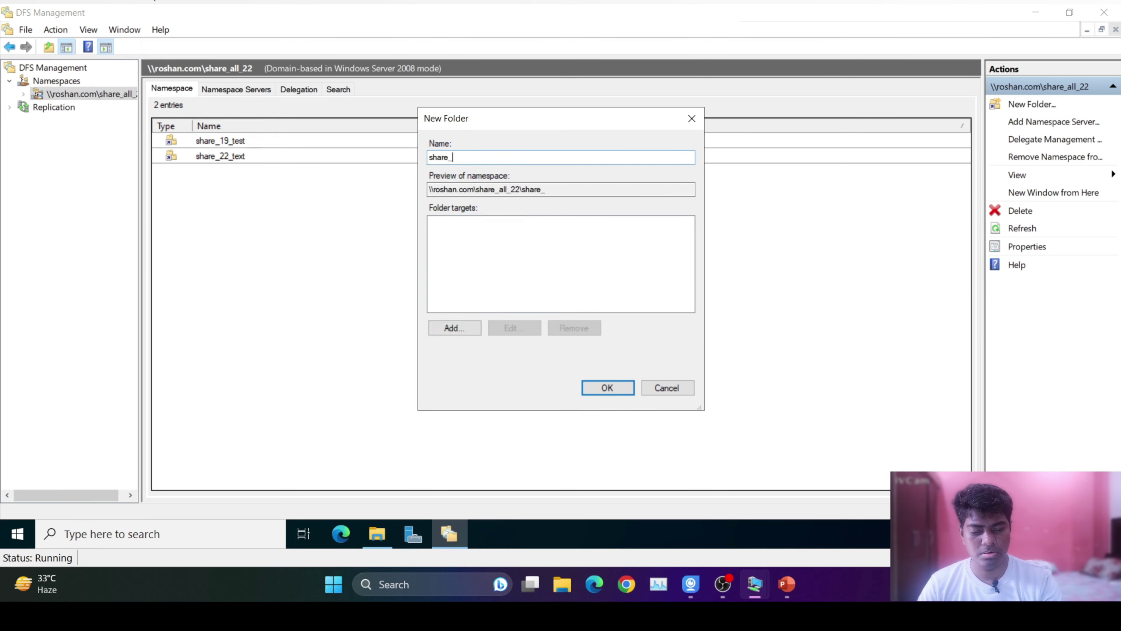
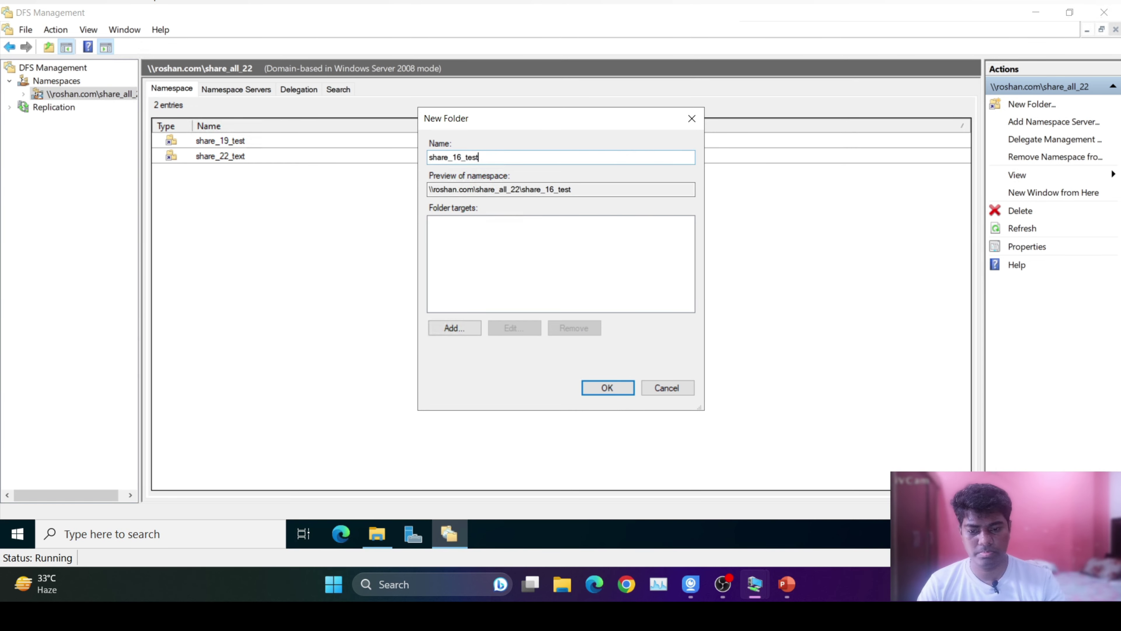
Start adding a folder target by searching all domain computers in the advanced search.
left_click(461, 326)
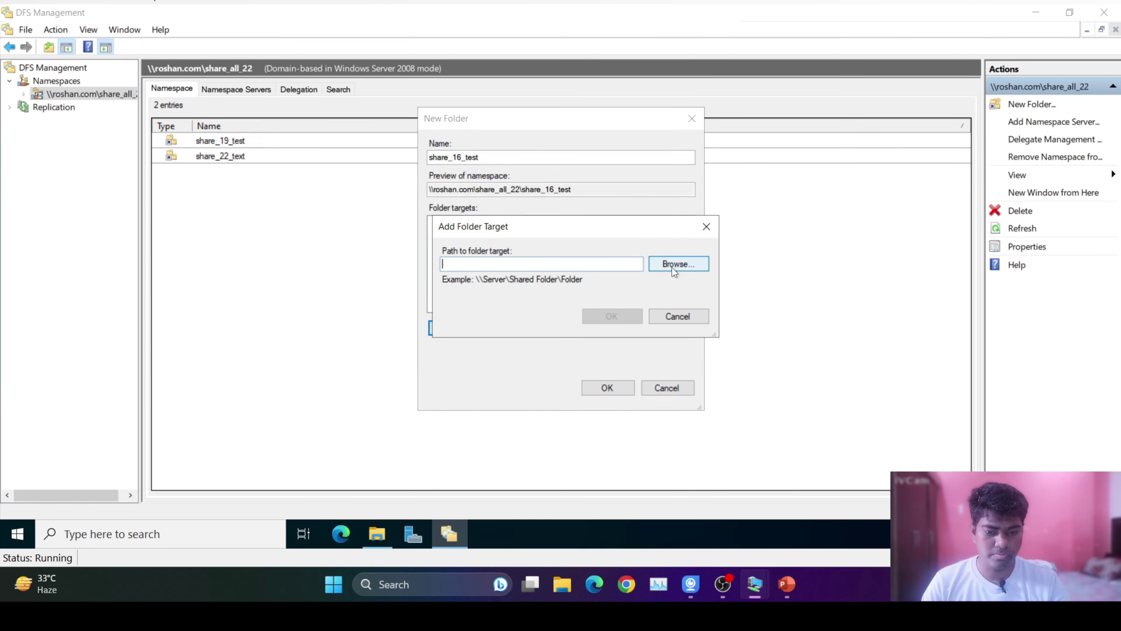
left_click(671, 267)
left_click(679, 178)
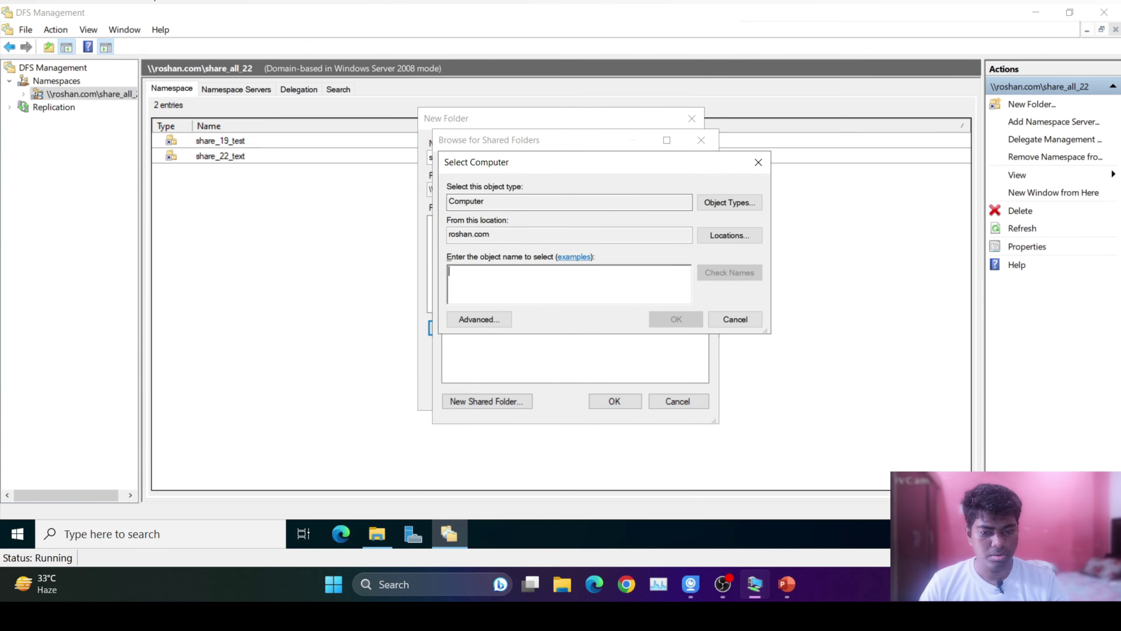
left_click(482, 318)
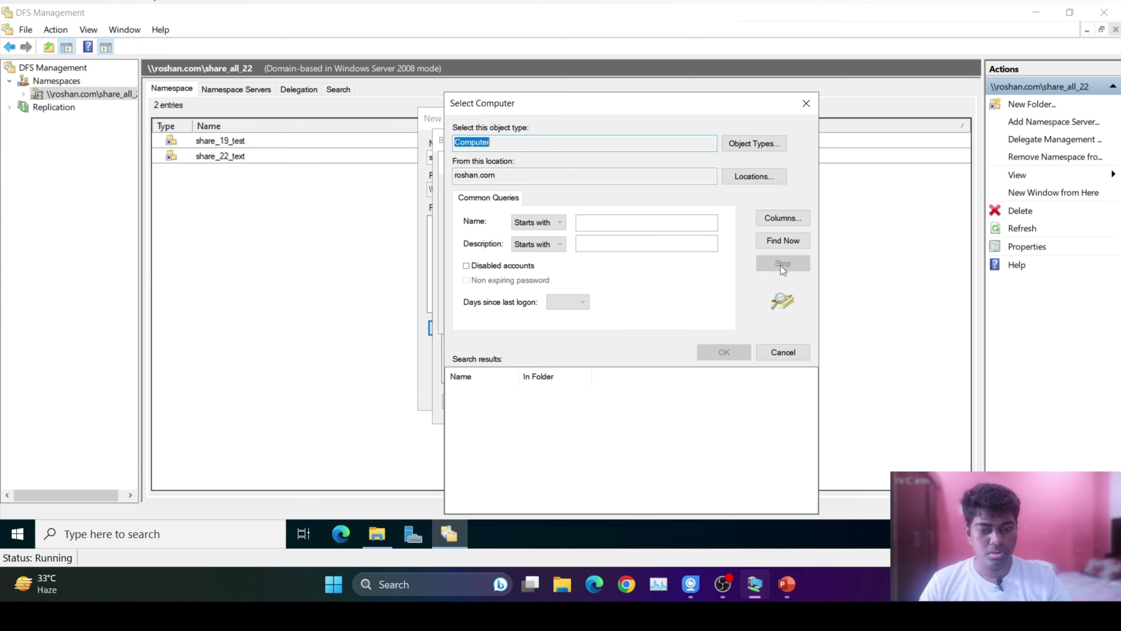
left_click(783, 241)
Choose SERVER16 to list its shared folders, then switch to the Server 2016 machine.
left_click(492, 417)
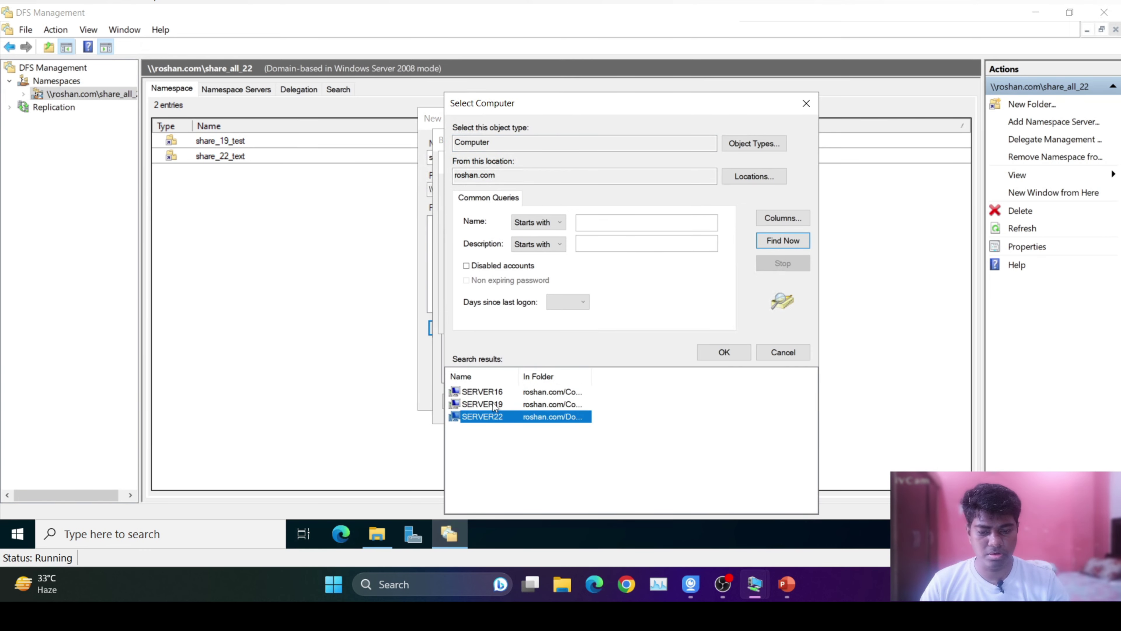
double_click(483, 392)
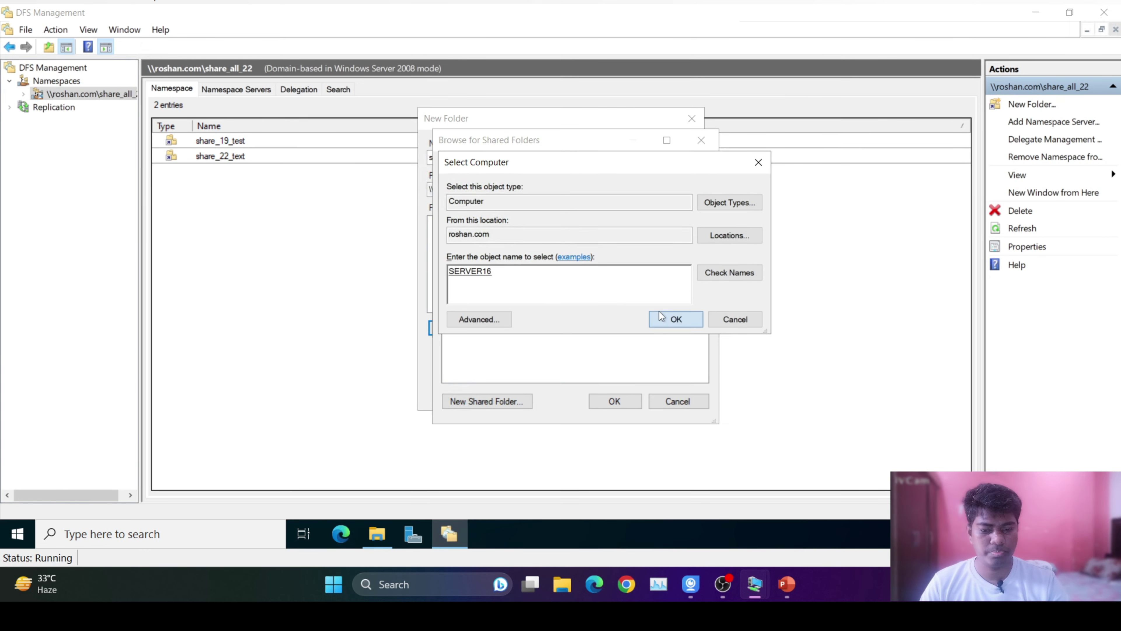
left_click(667, 319)
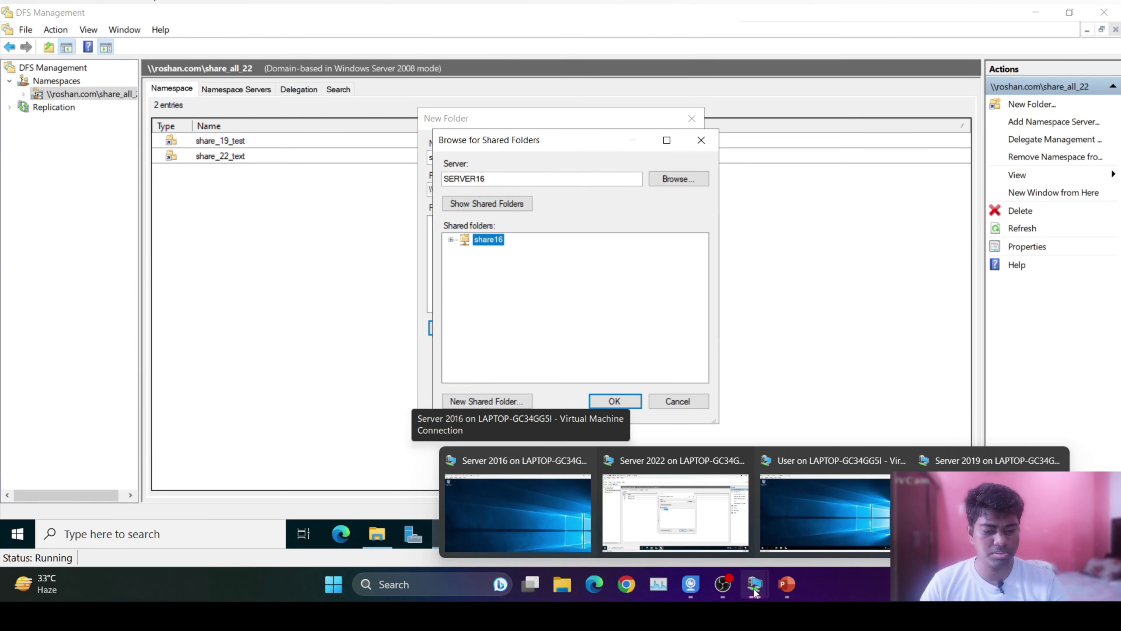
left_click(534, 516)
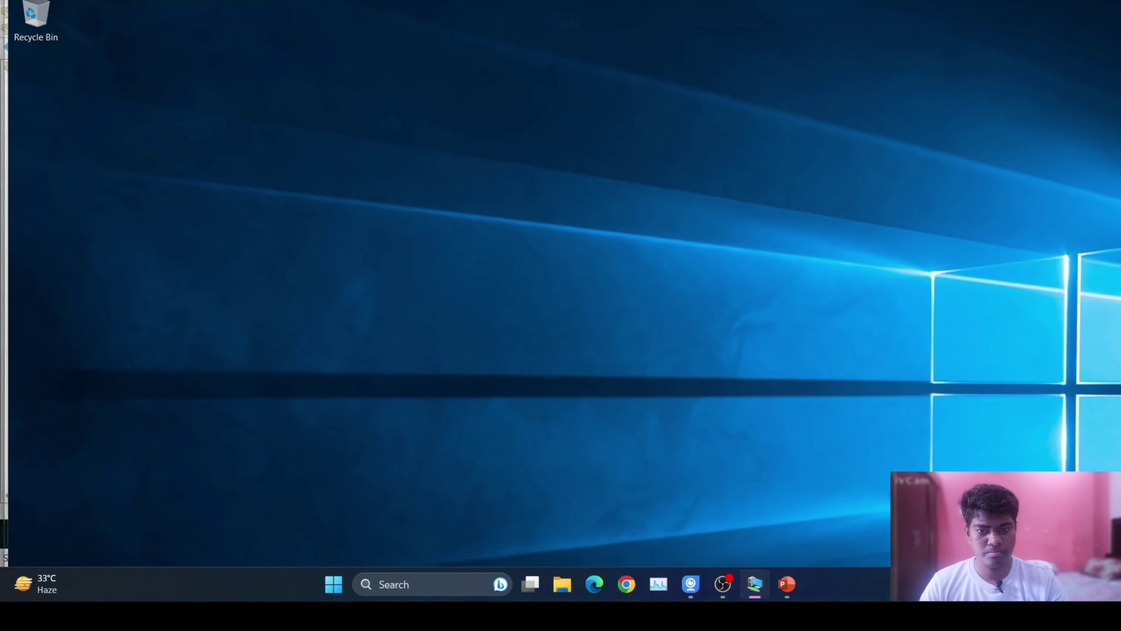
Maximize the Server 2016 VM and confirm C:\share16 holds test16, then close File Explorer.
left_click_drag(560, 14, 560, 2)
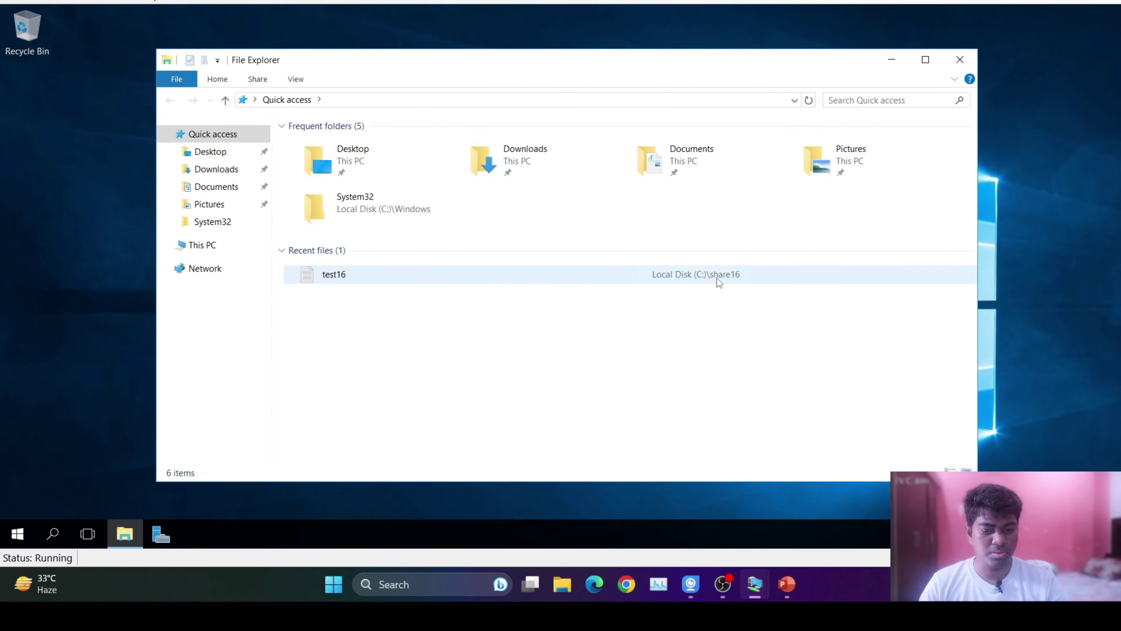
left_click(208, 245)
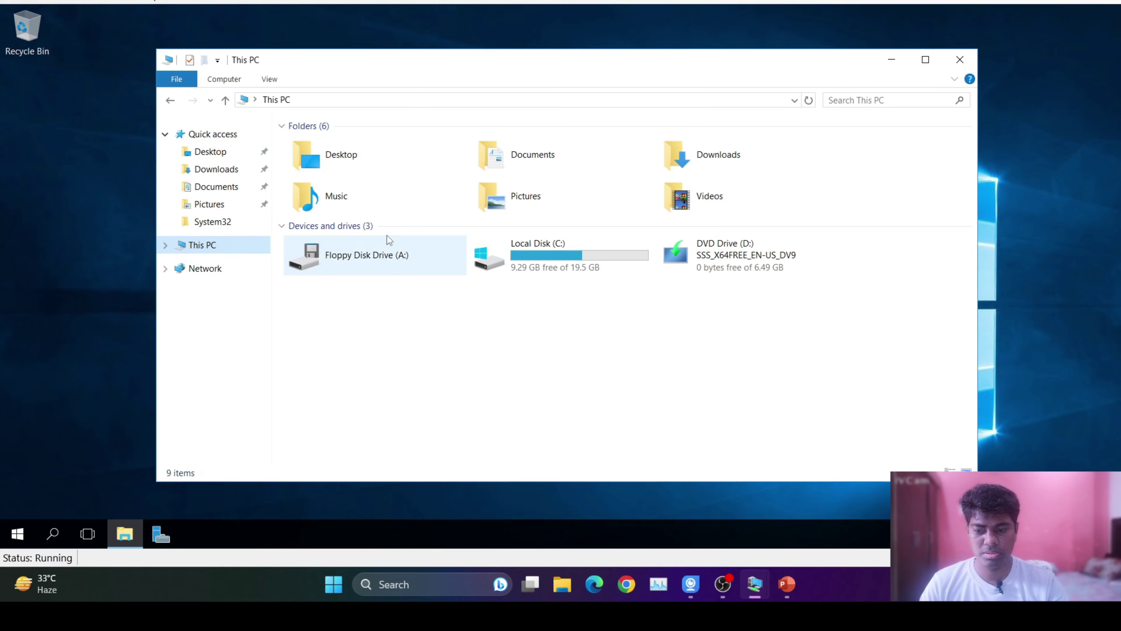
double_click(568, 255)
double_click(680, 192)
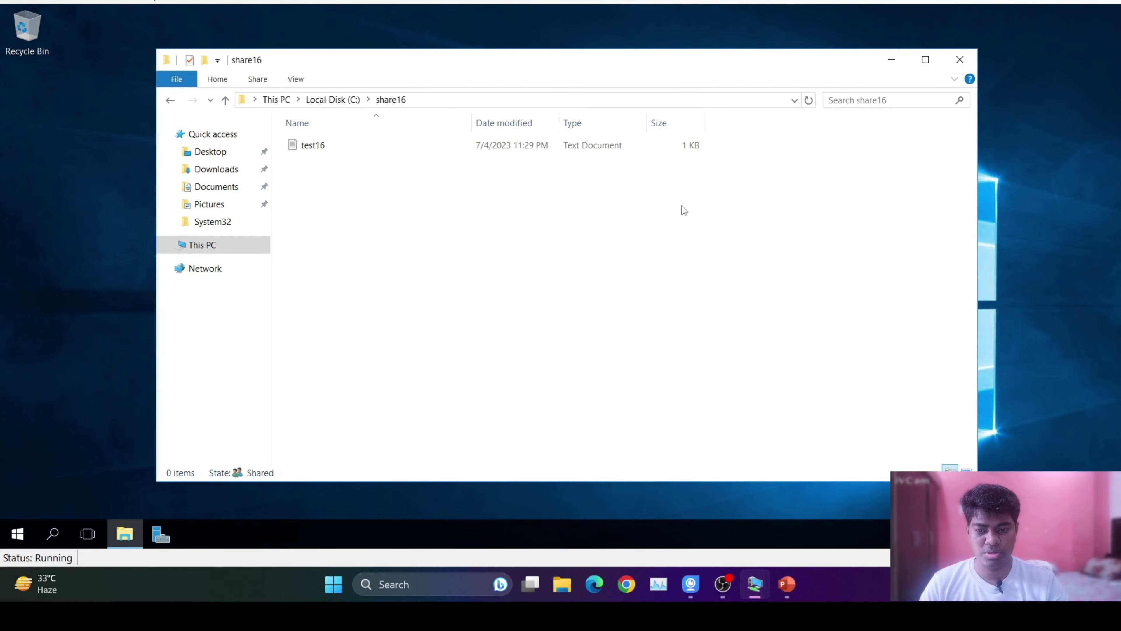
left_click(959, 61)
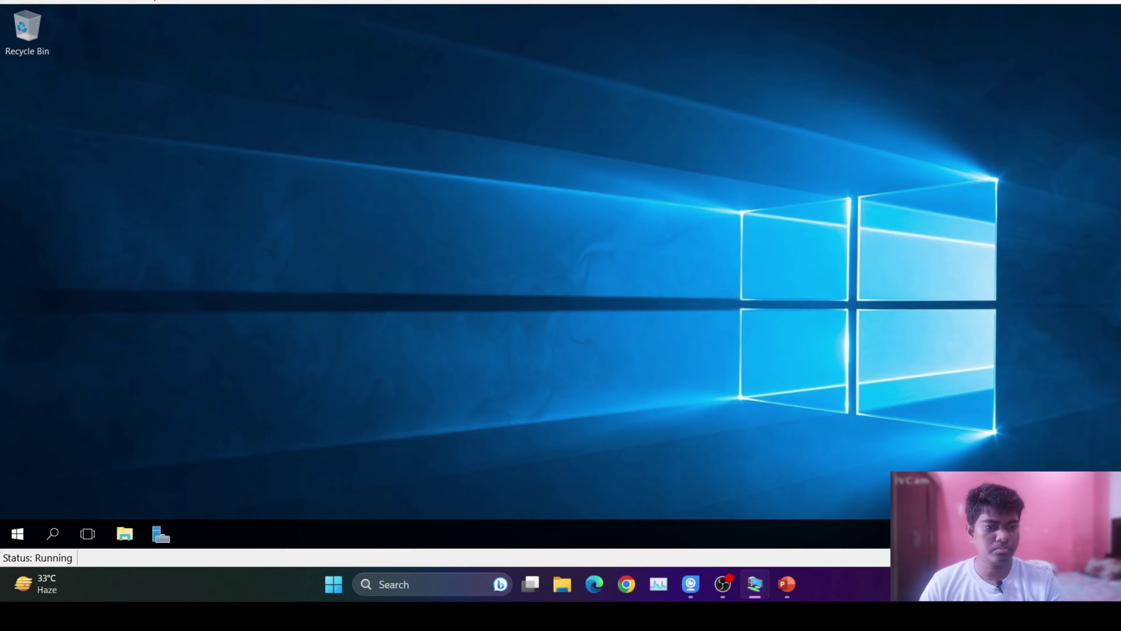
Back on Server 2022, confirm \\SERVER16\share16 as the target and create share_16_test.
mouse_move(744, 600)
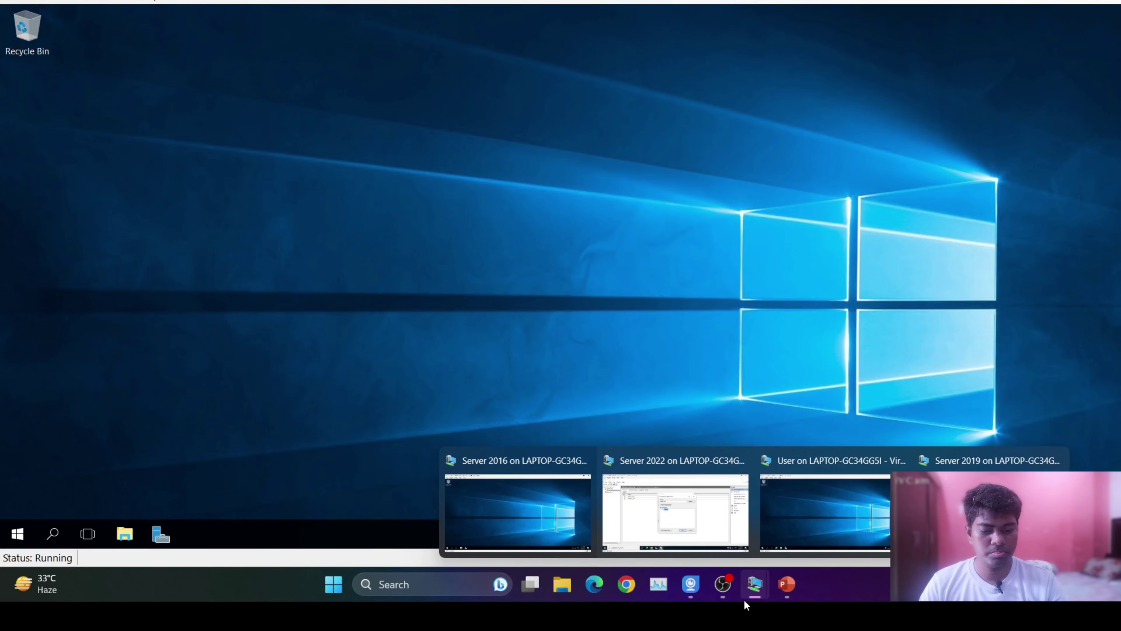
left_click(679, 519)
left_click(618, 398)
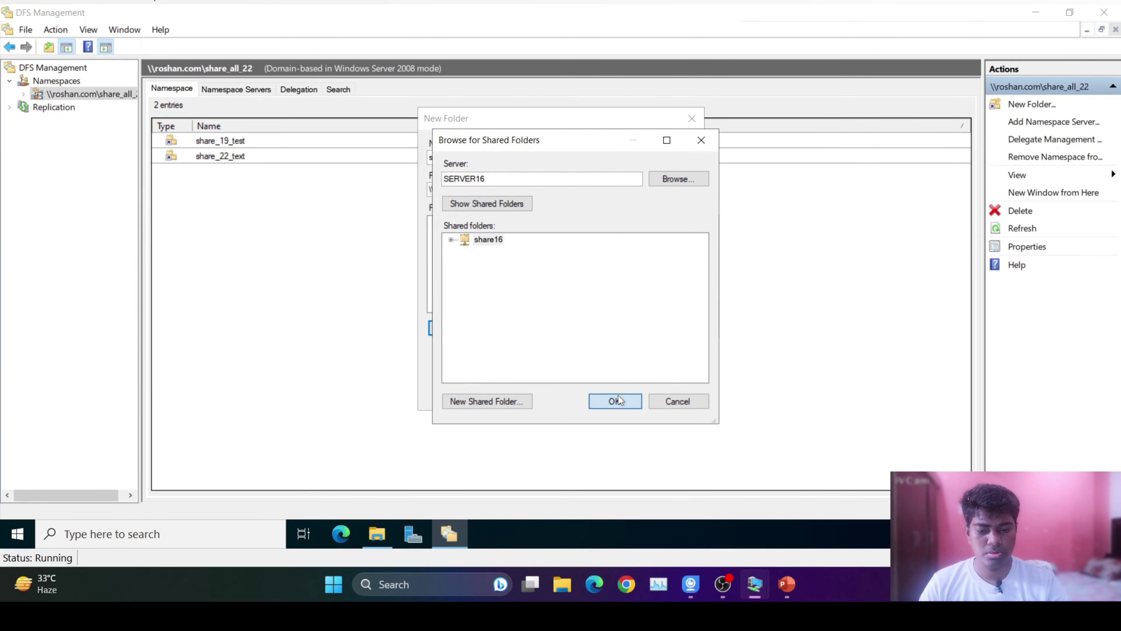
left_click(598, 321)
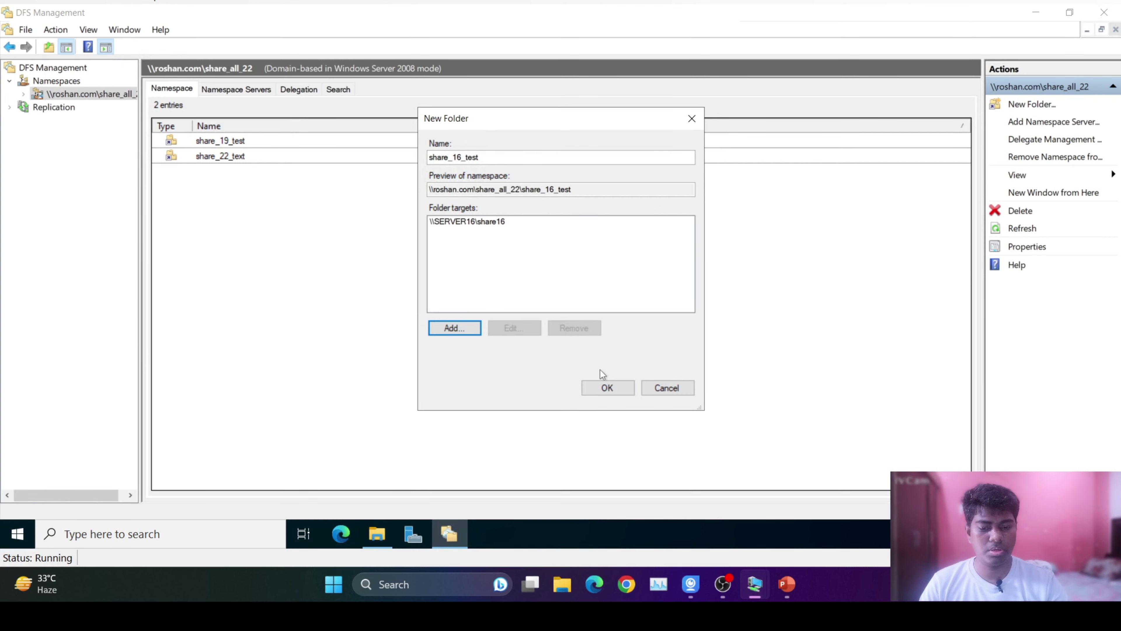
left_click(612, 390)
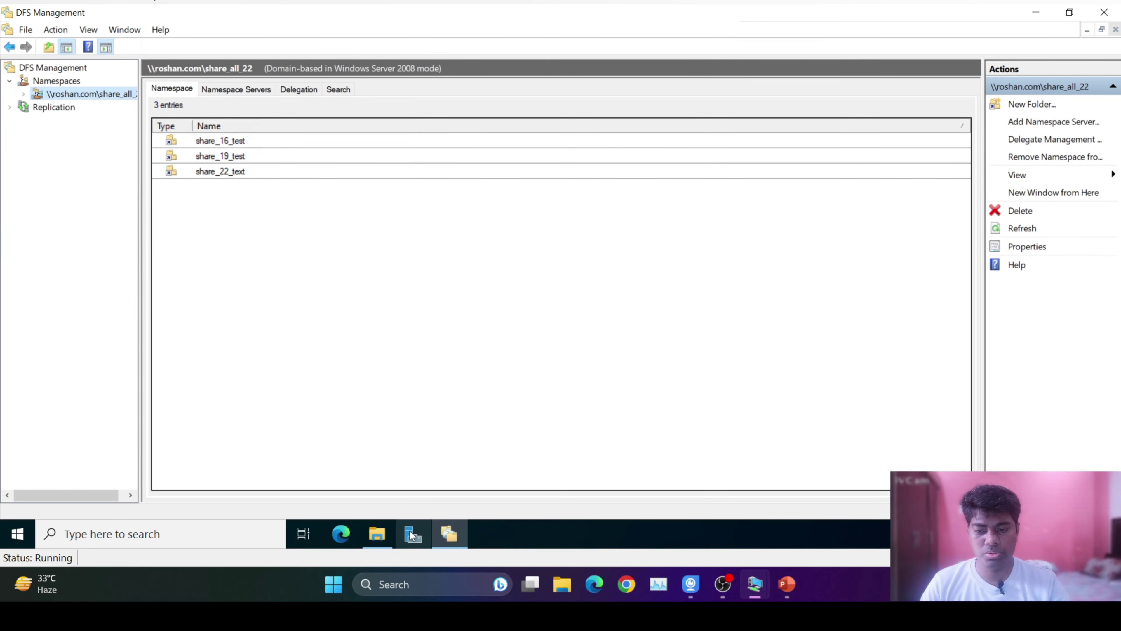
Check that C:\DFSRoots\share_all_22 contains share_16_test, share_19_test and share_22_text.
left_click(374, 531)
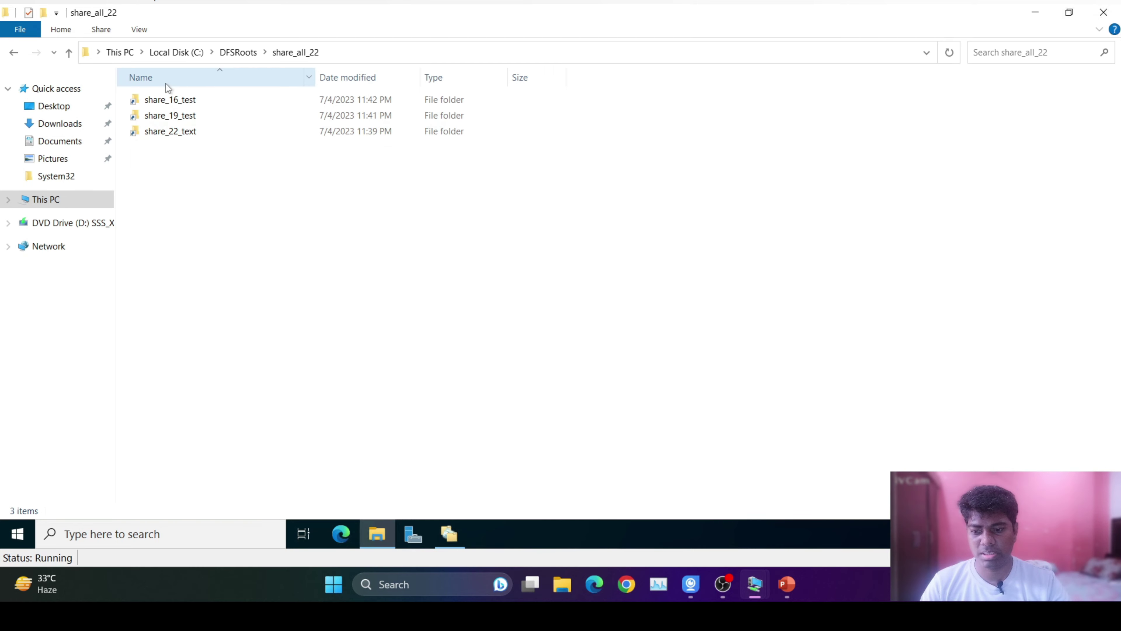
left_click(246, 53)
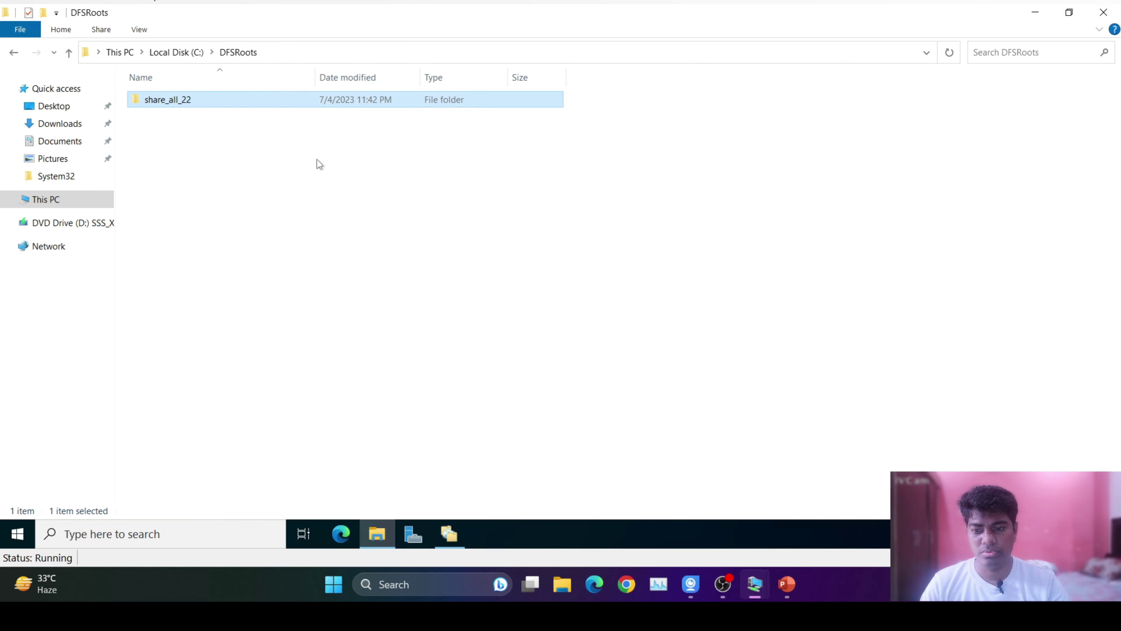
double_click(167, 105)
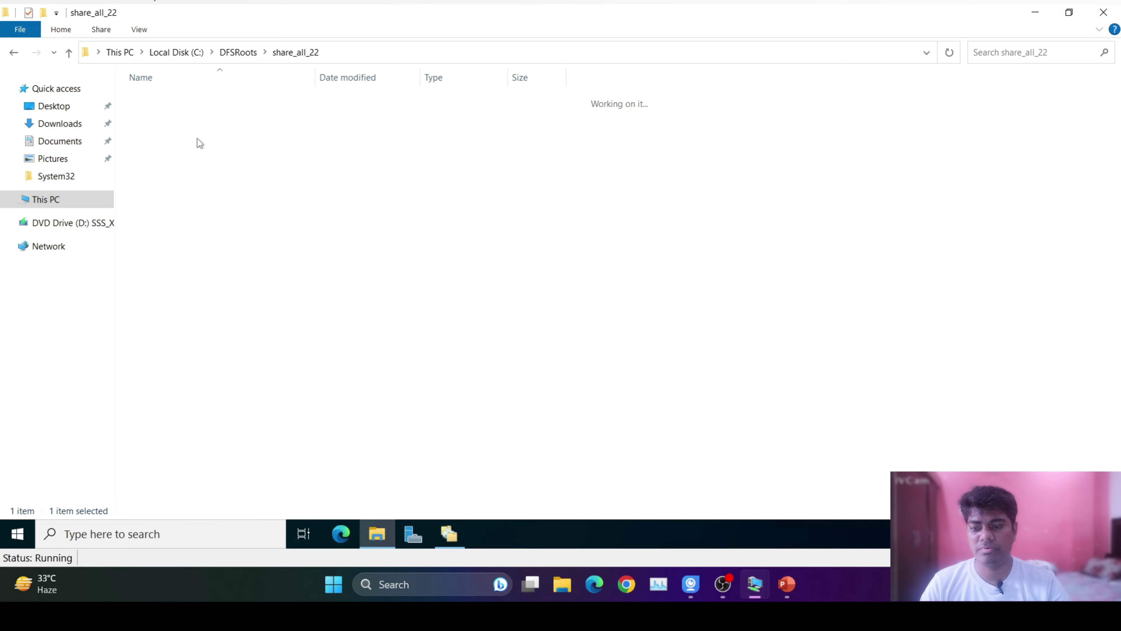
left_click_drag(180, 176, 184, 88)
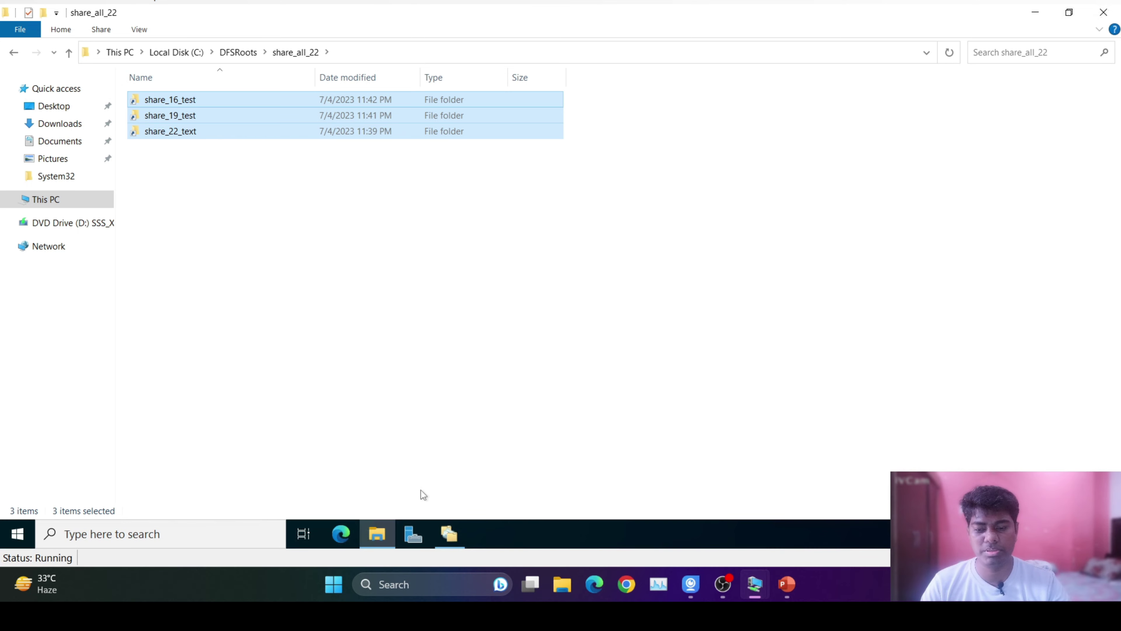
left_click(232, 216)
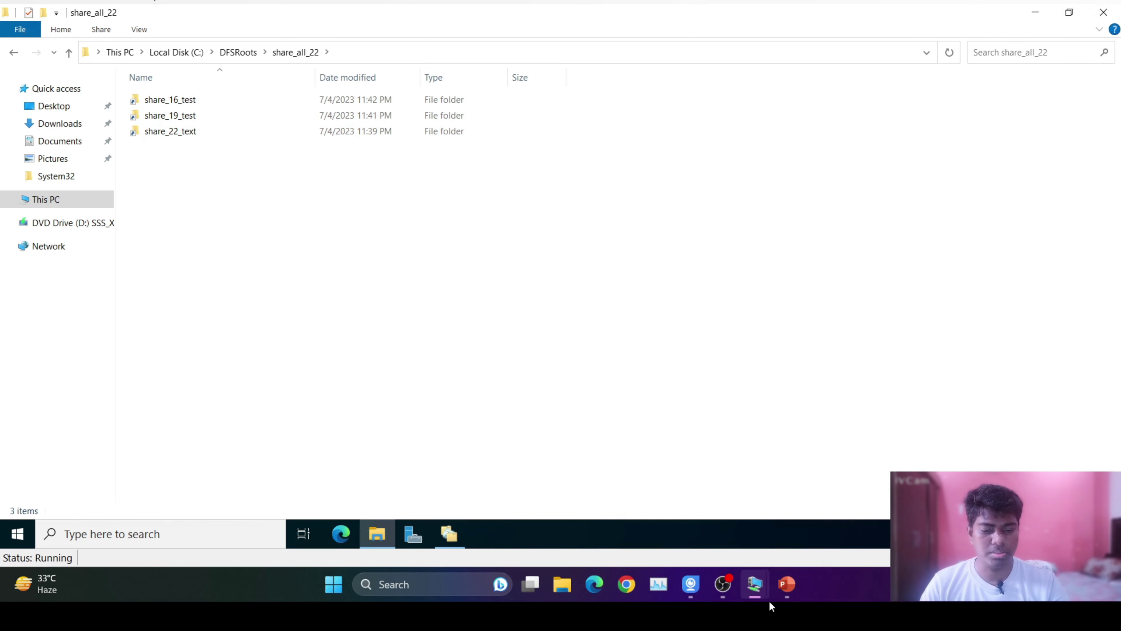
Briefly visit the client machine, return to Server 2022, then close File Explorer and DFS Management.
mouse_move(755, 584)
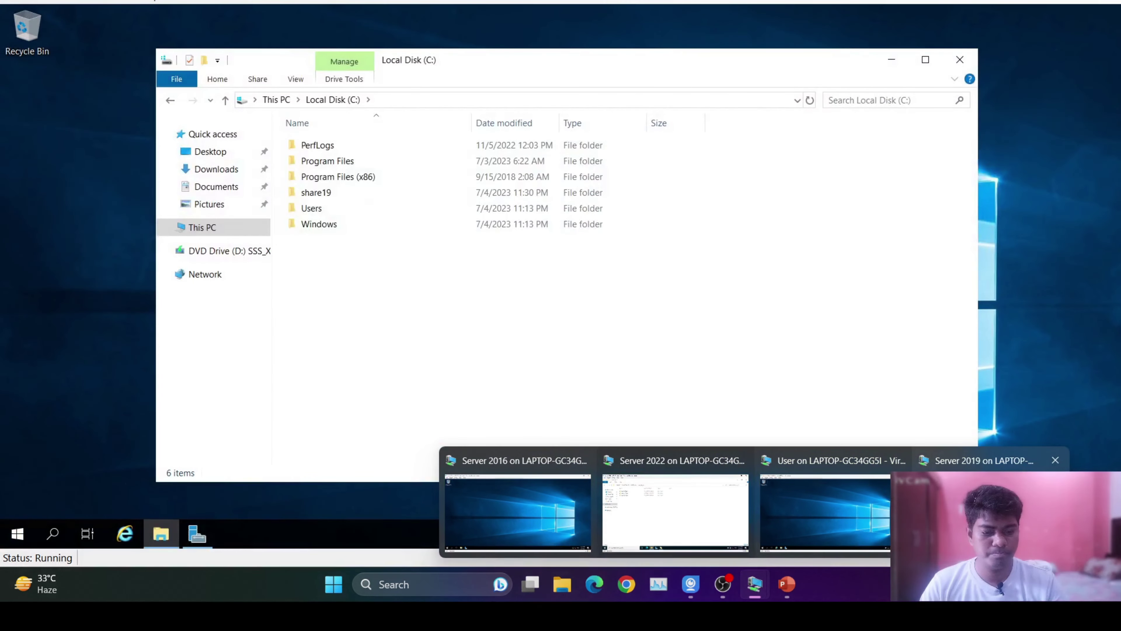
left_click(832, 499)
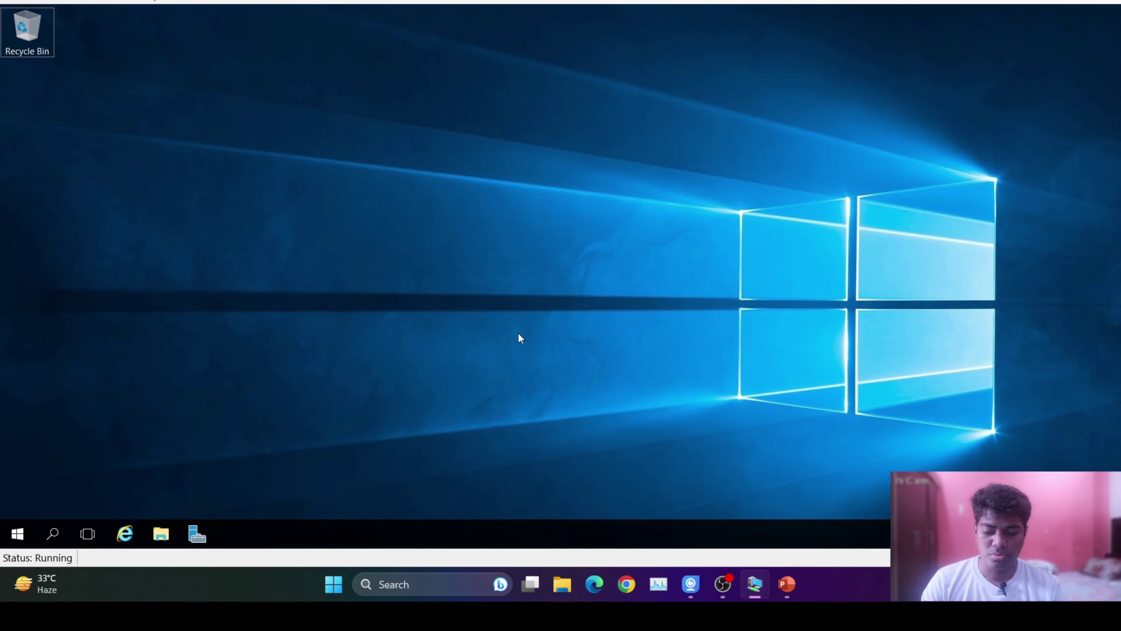
mouse_move(755, 584)
left_click(697, 508)
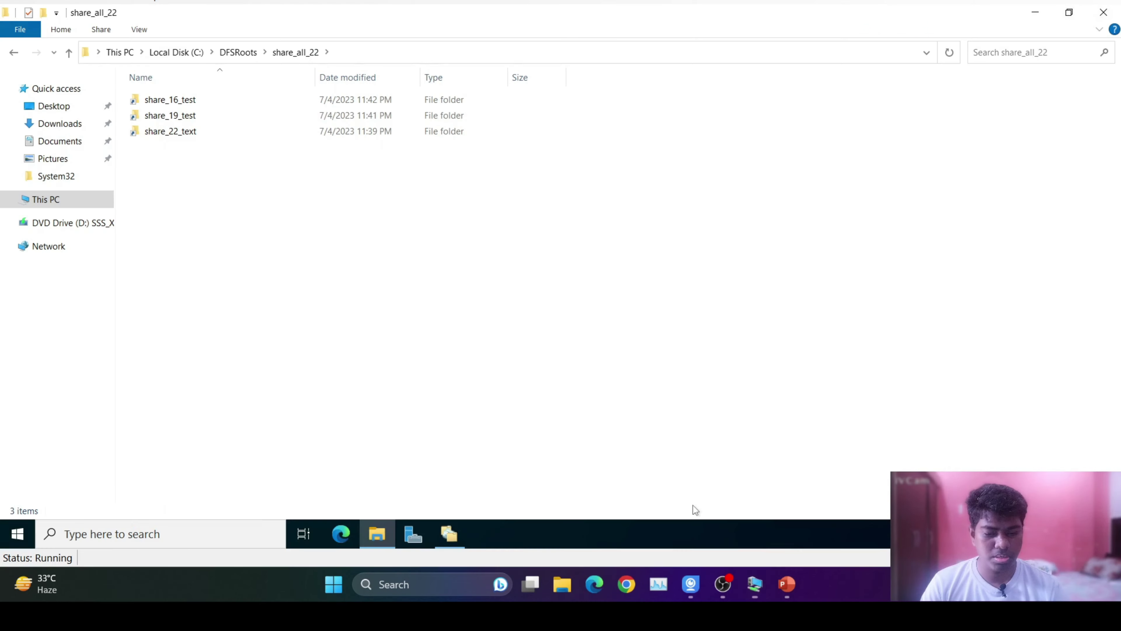
left_click(58, 201)
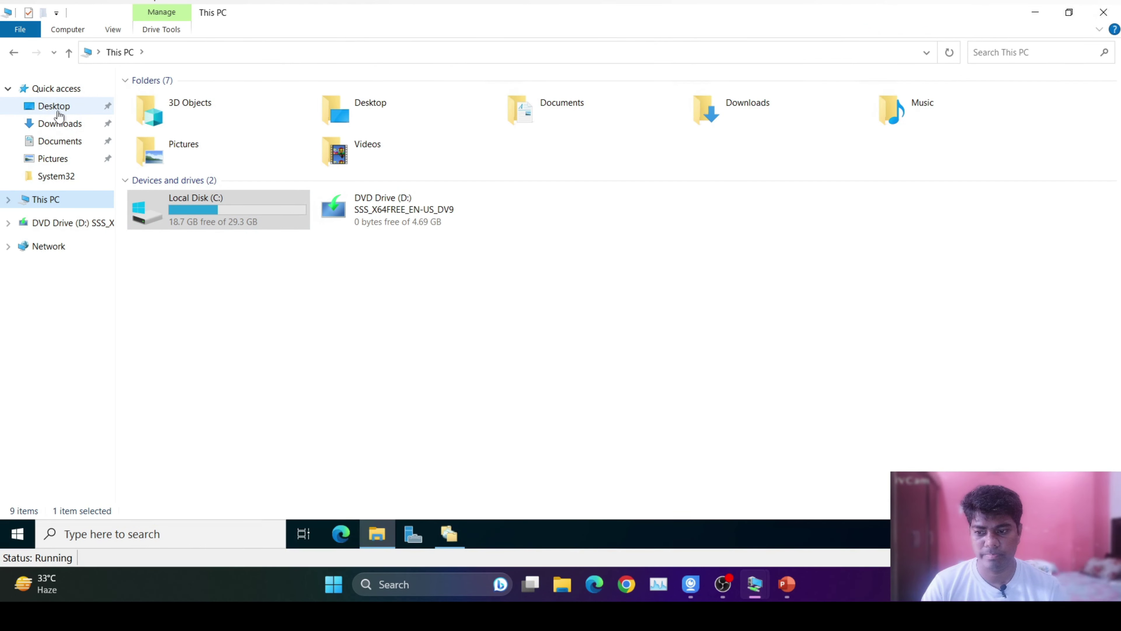
key("alt+F4")
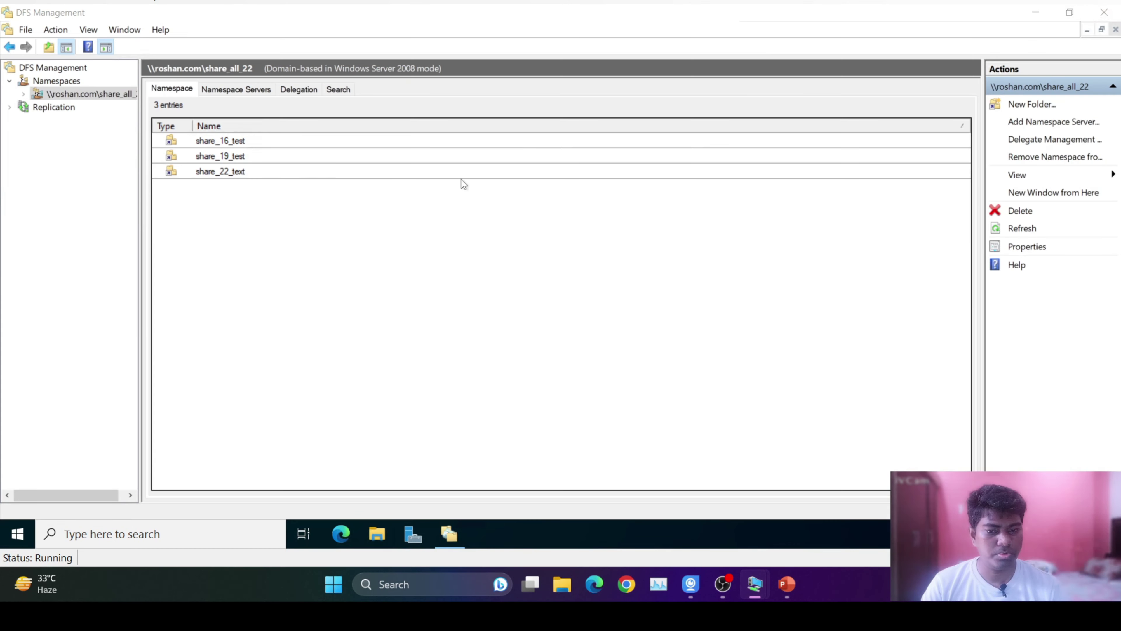
left_click(1104, 12)
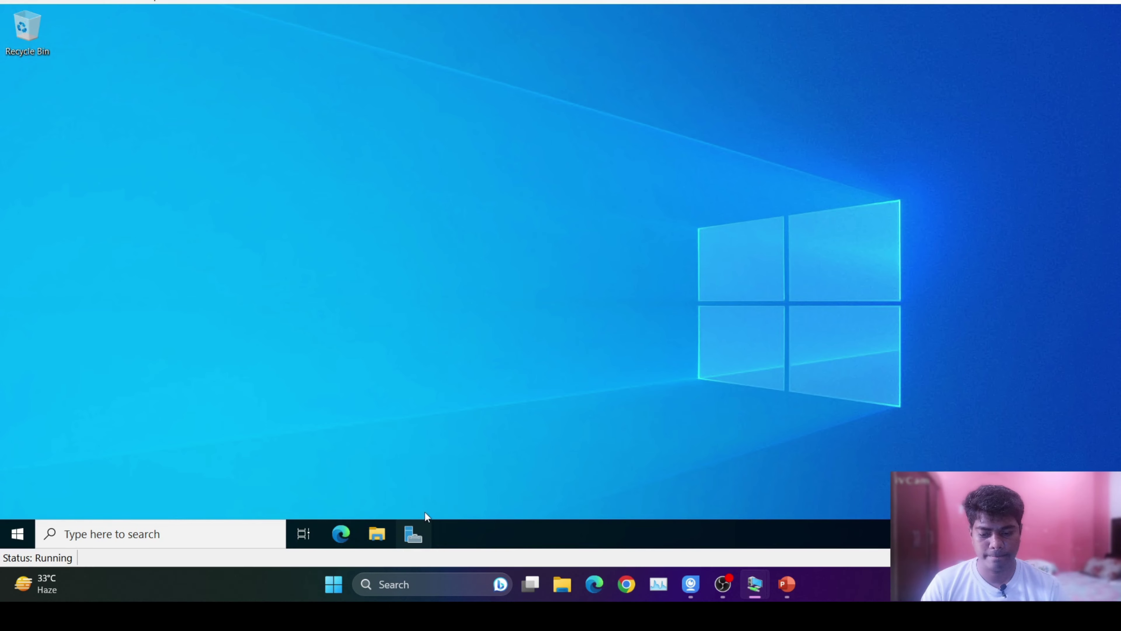
View server22's Local Server page (roshan.com, 192.168.0.22), then switch to the client machine.
left_click(415, 533)
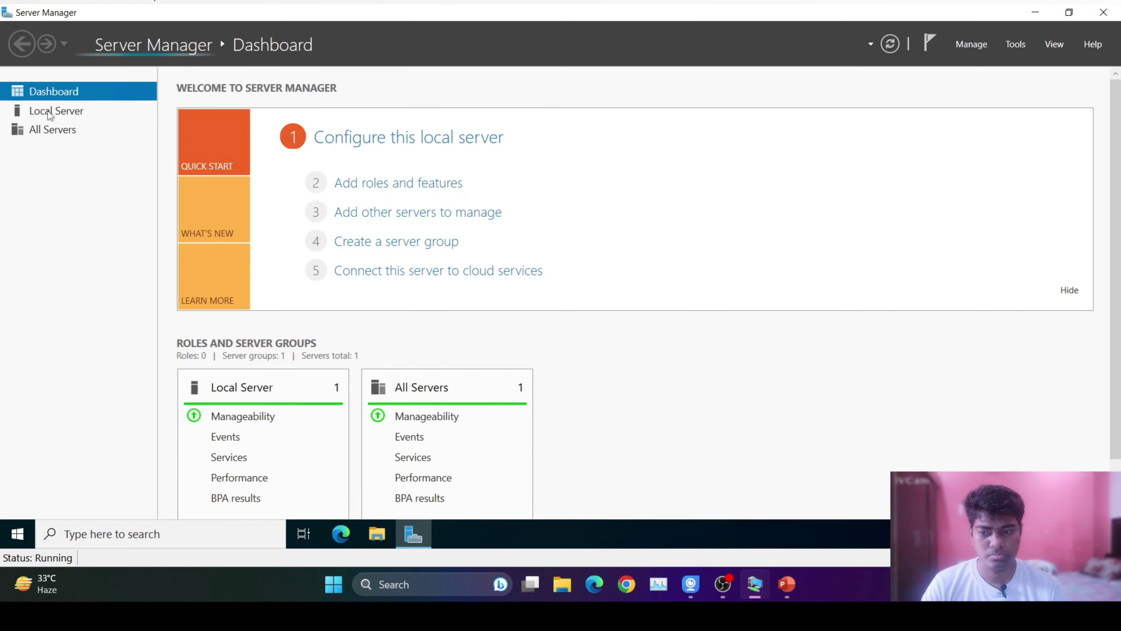
left_click(55, 111)
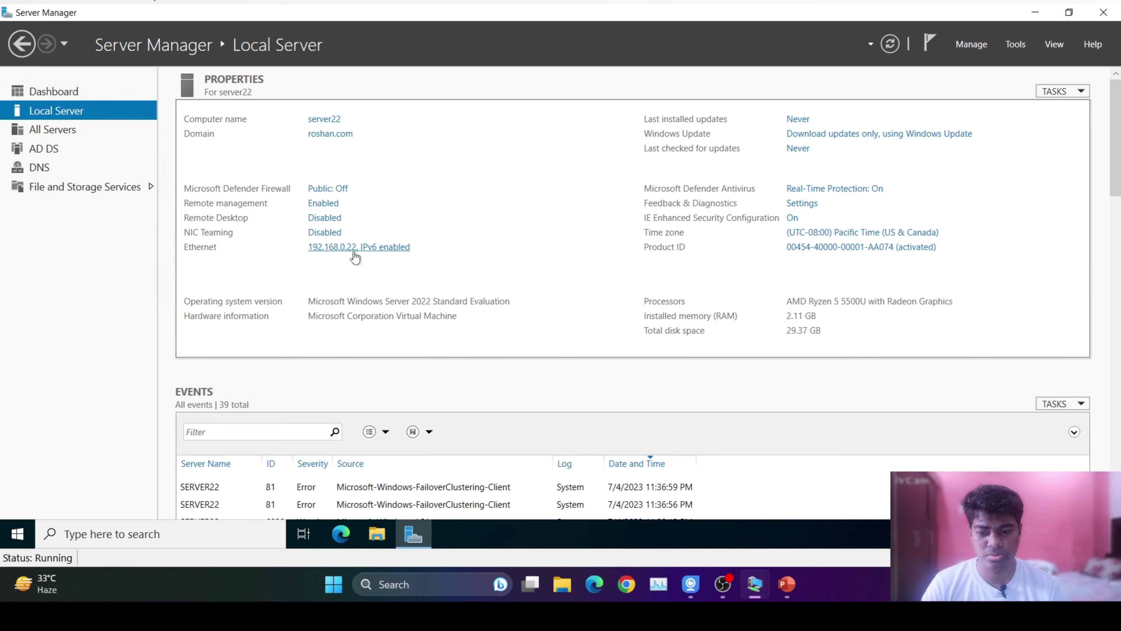
mouse_move(758, 589)
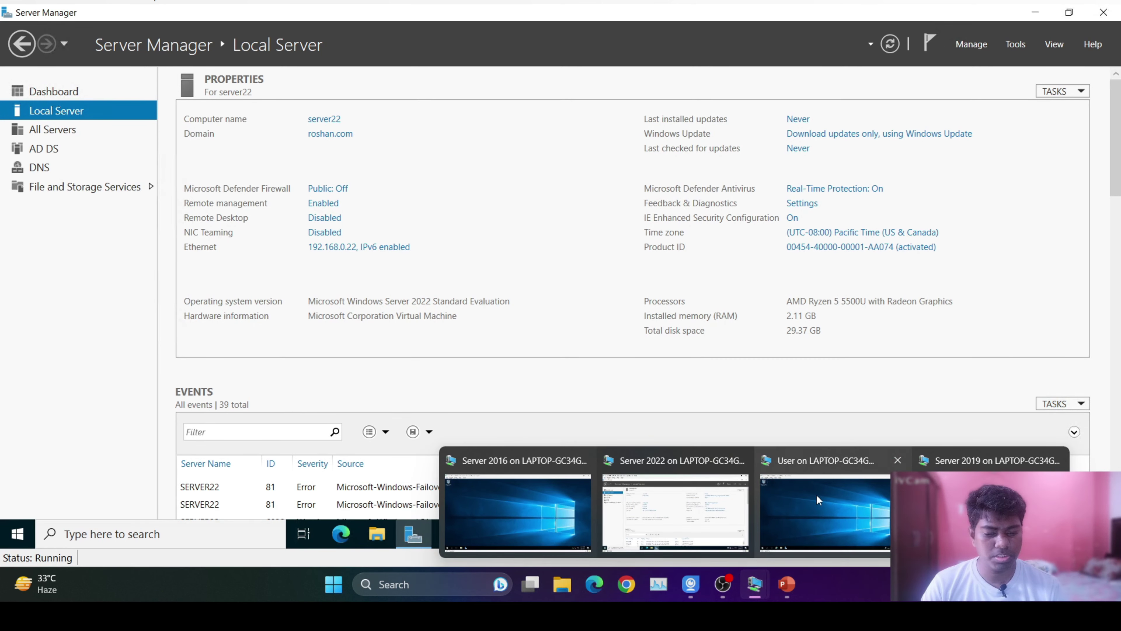
left_click(817, 494)
From a cmd console, ping 192.168.0.22, get 1ms replies, and close the console.
key("super+r")
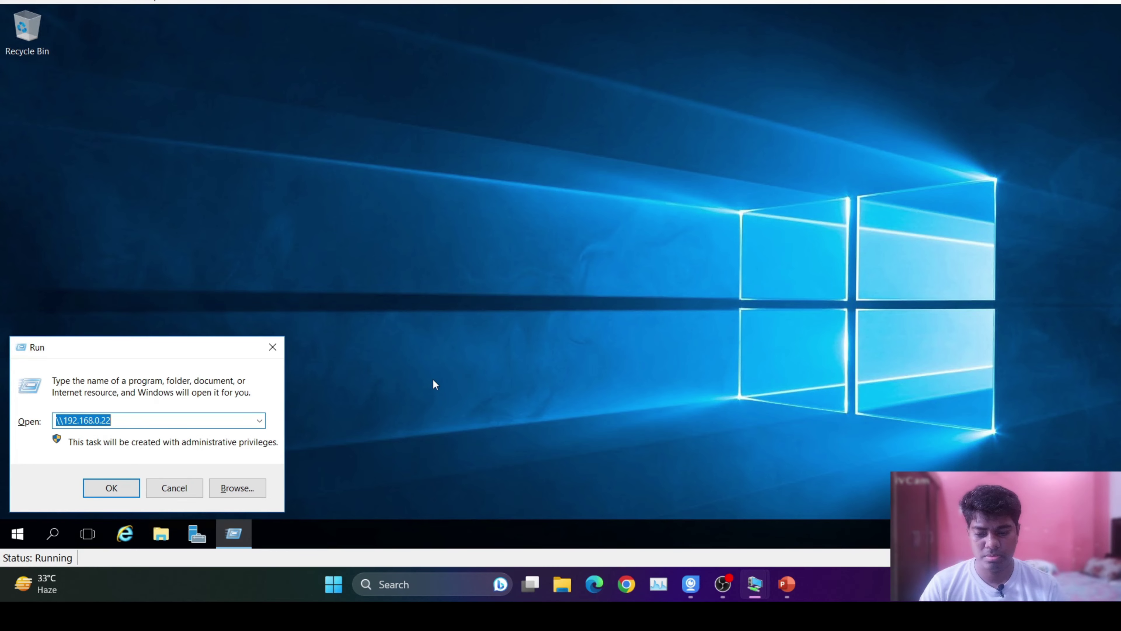
type("cmd")
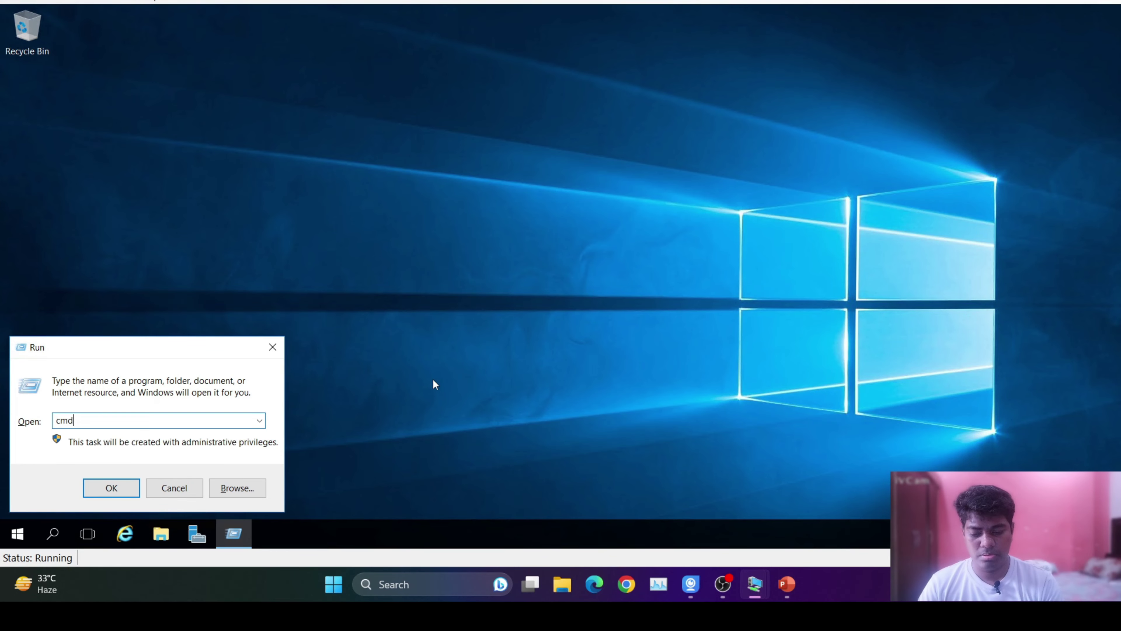
key("Return")
type("pin")
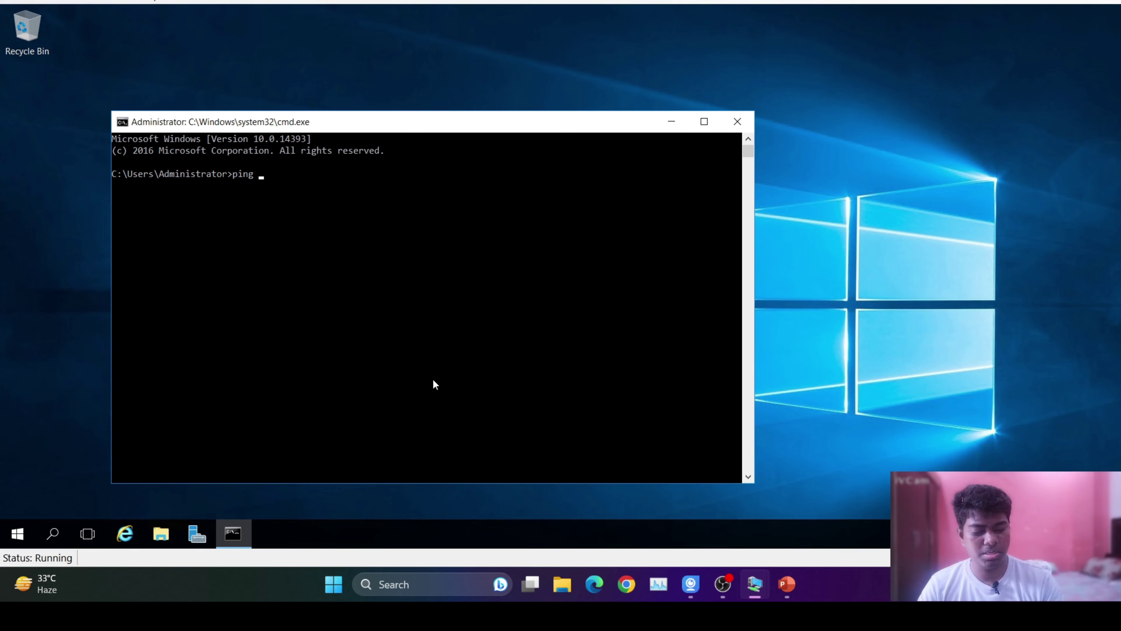
type("g ")
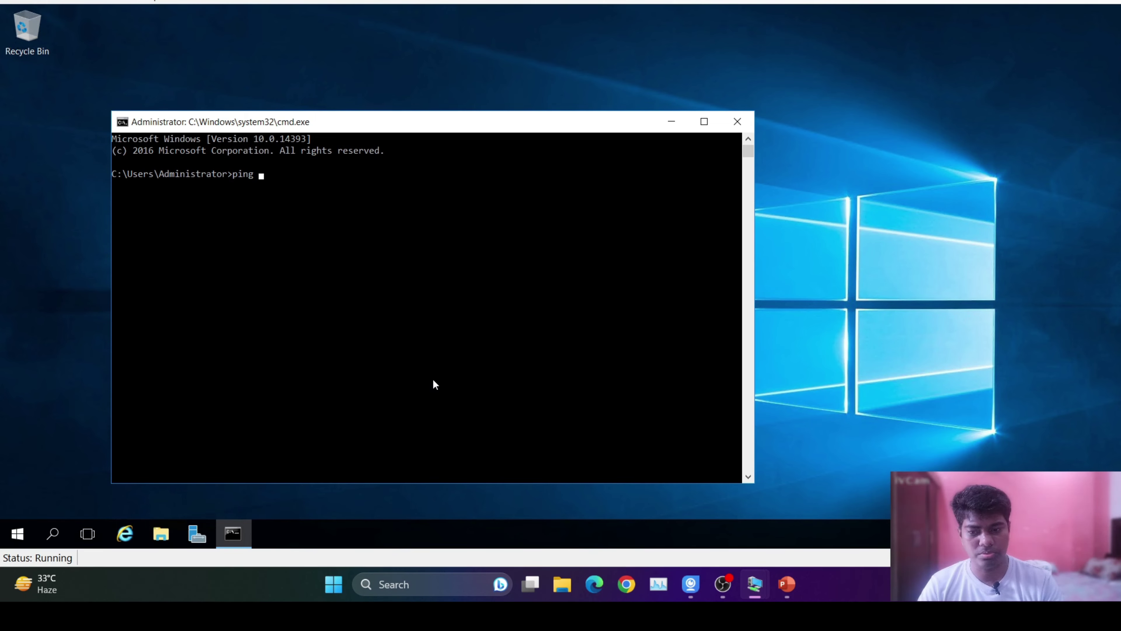
type("192.168.0")
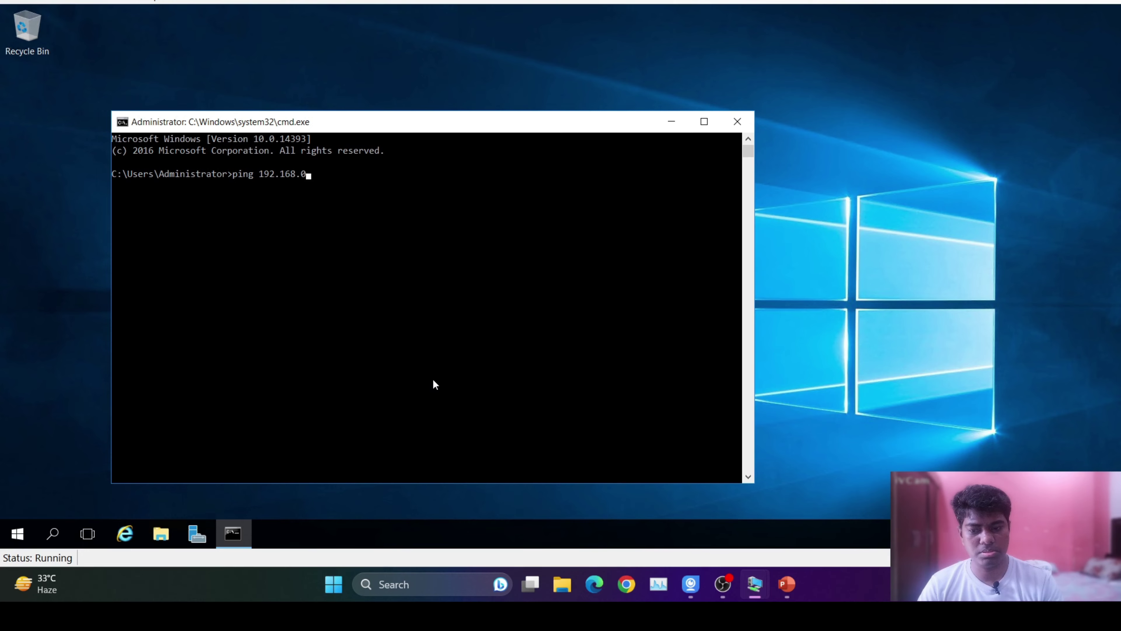
type(".22")
key("Return")
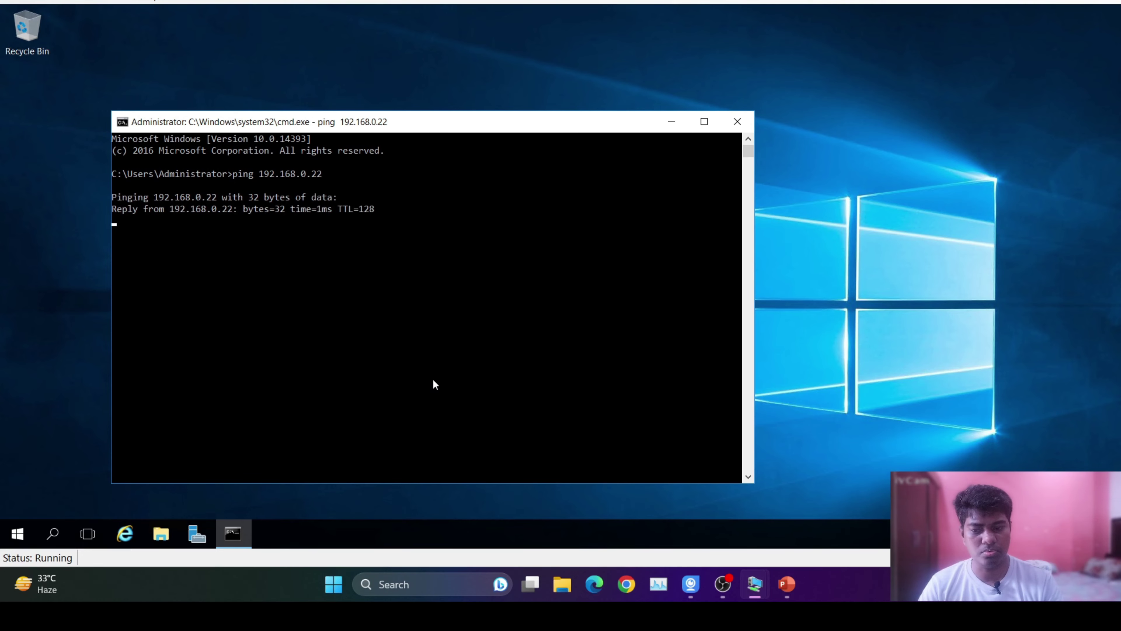
left_click(737, 121)
key("super+r")
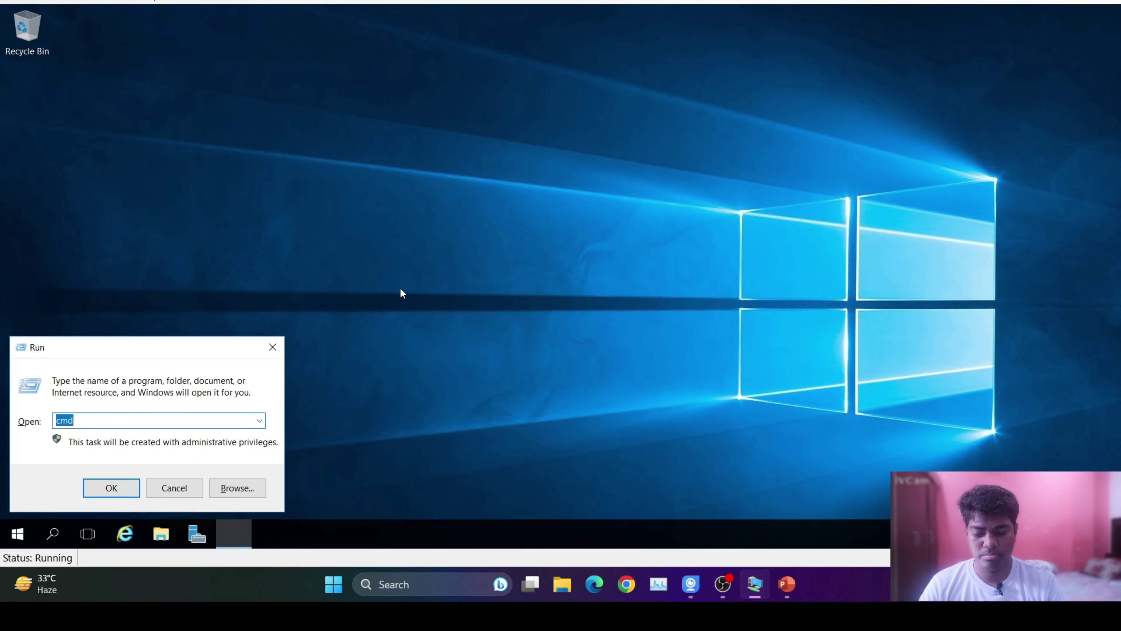
Browse \\192.168.0.22, try opening share_all_22, and cancel diagnostics after the network error.
key("Down")
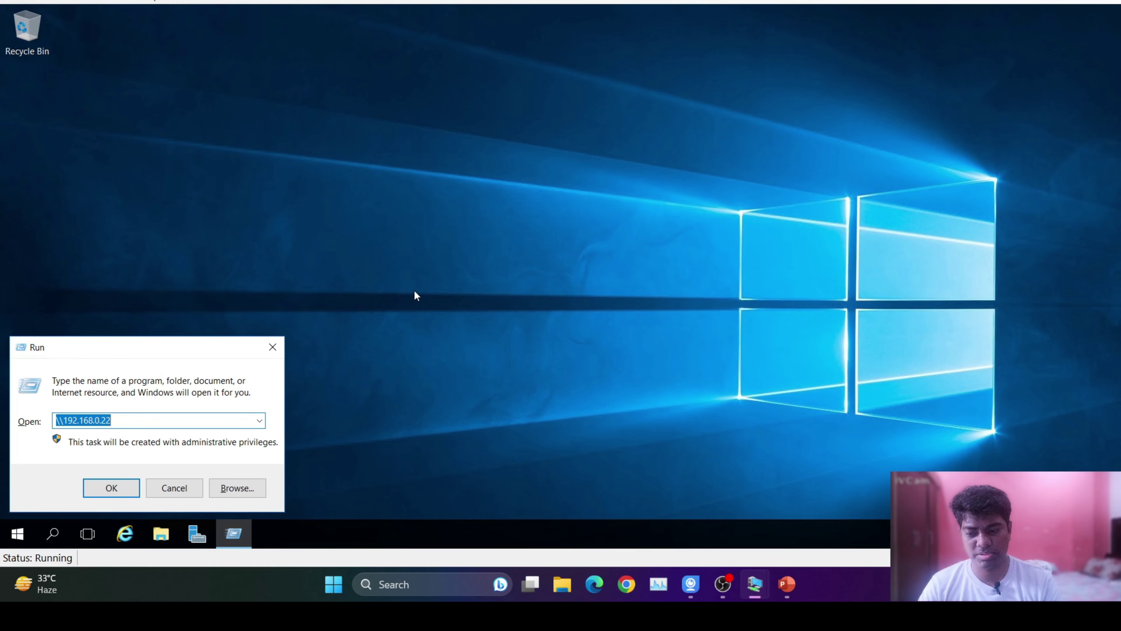
key("Return")
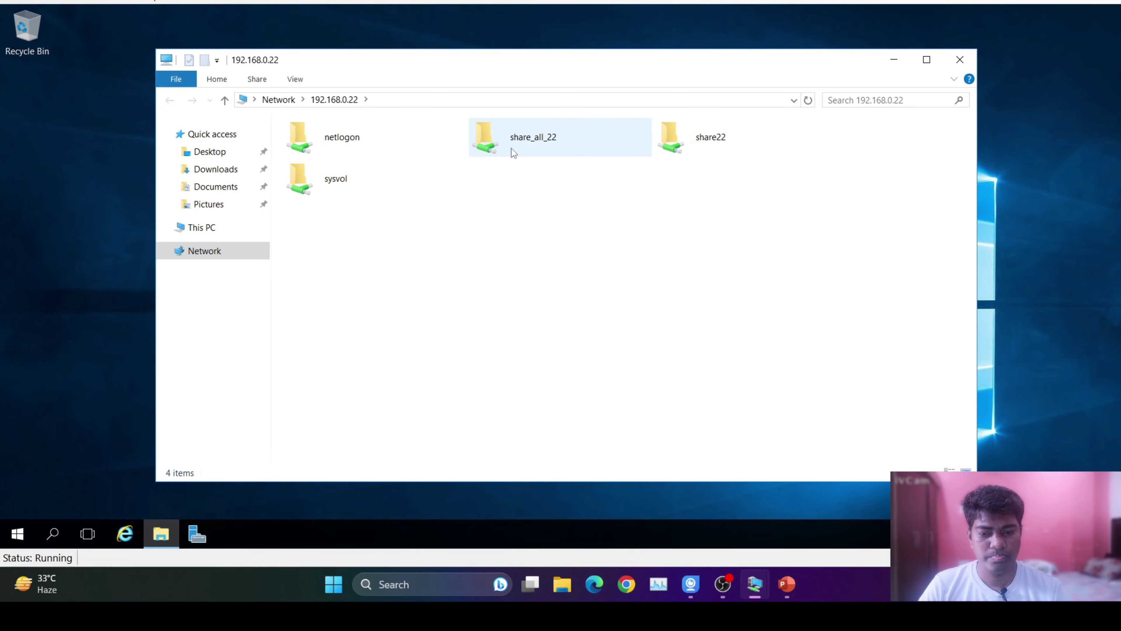
double_click(528, 145)
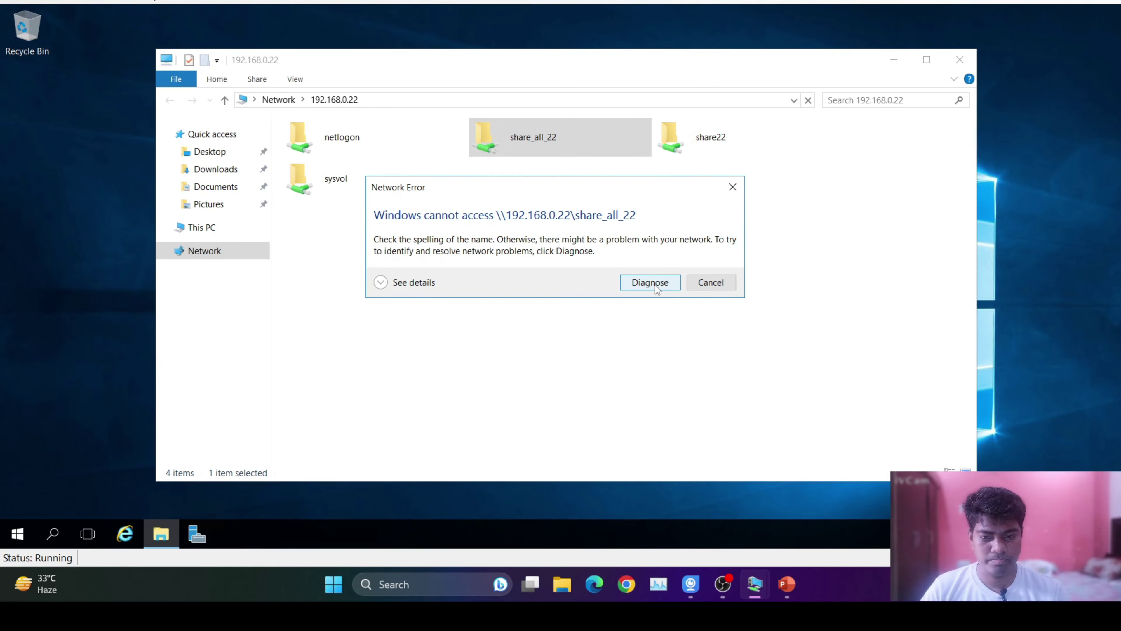
left_click(655, 287)
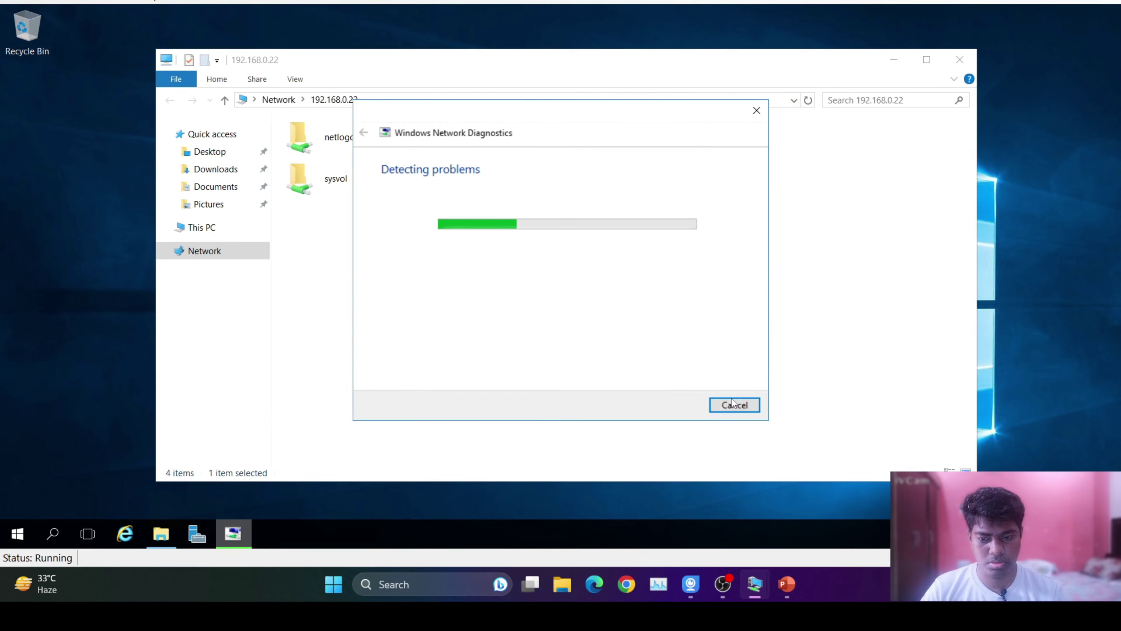
left_click(735, 405)
On the client VM, open System Properties with sysdm.cpl.
mouse_move(784, 596)
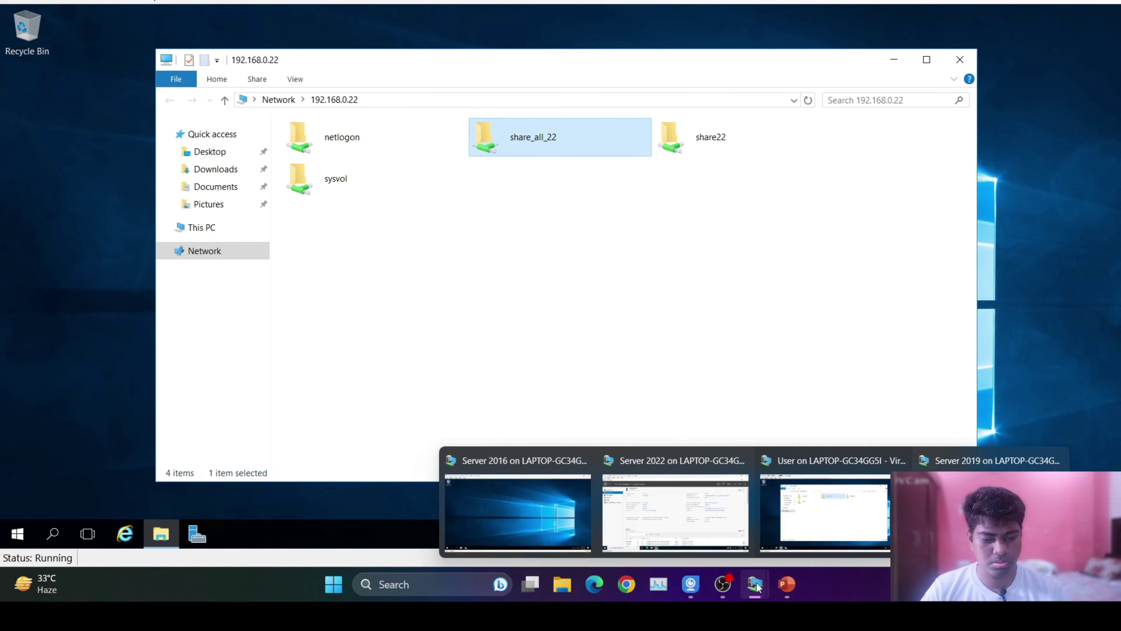
left_click(518, 513)
left_click(53, 533)
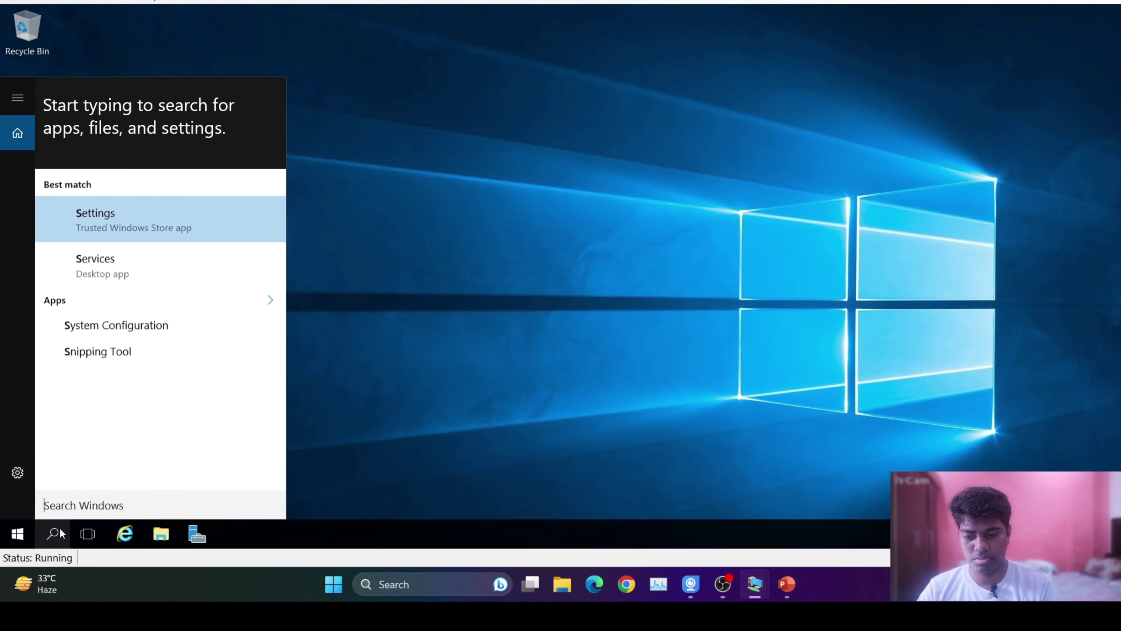
key("super+r")
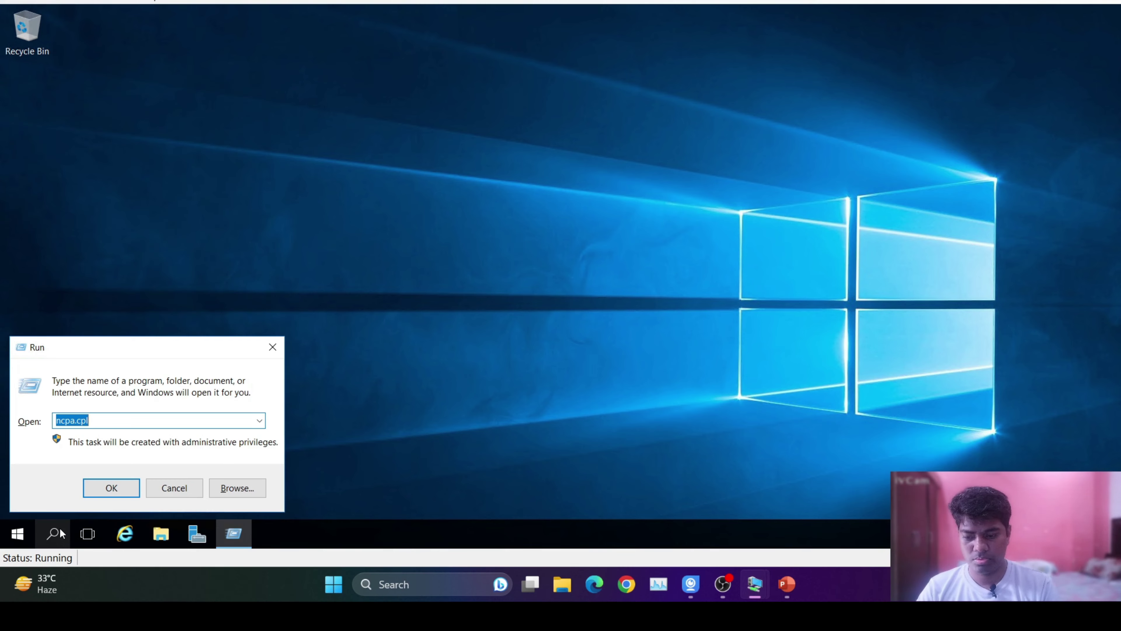
type("sysdm")
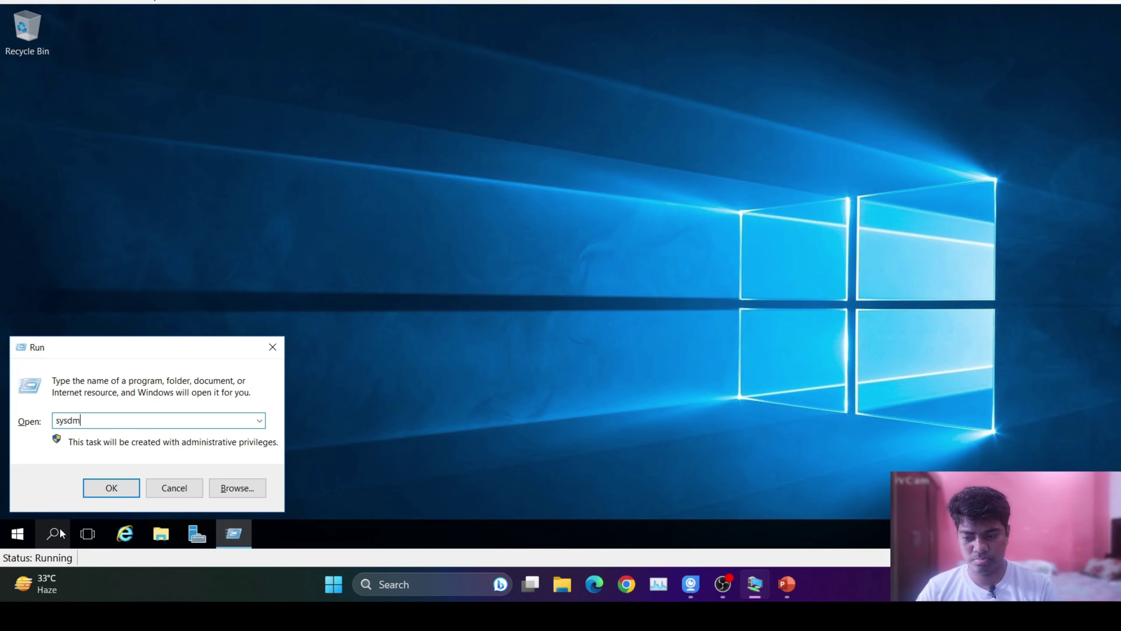
key("BackSpace")
type("m.cpl")
key("Return")
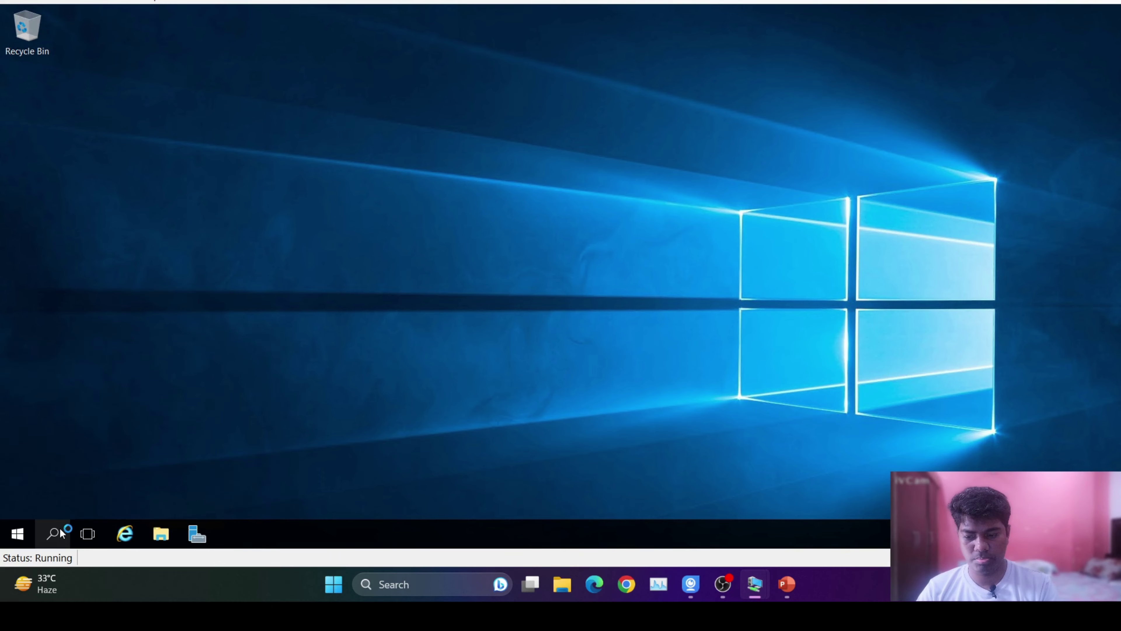
Try joining domain roshan.com, dismiss the unreachable domain controller error, and cancel all dialogs.
left_click(346, 278)
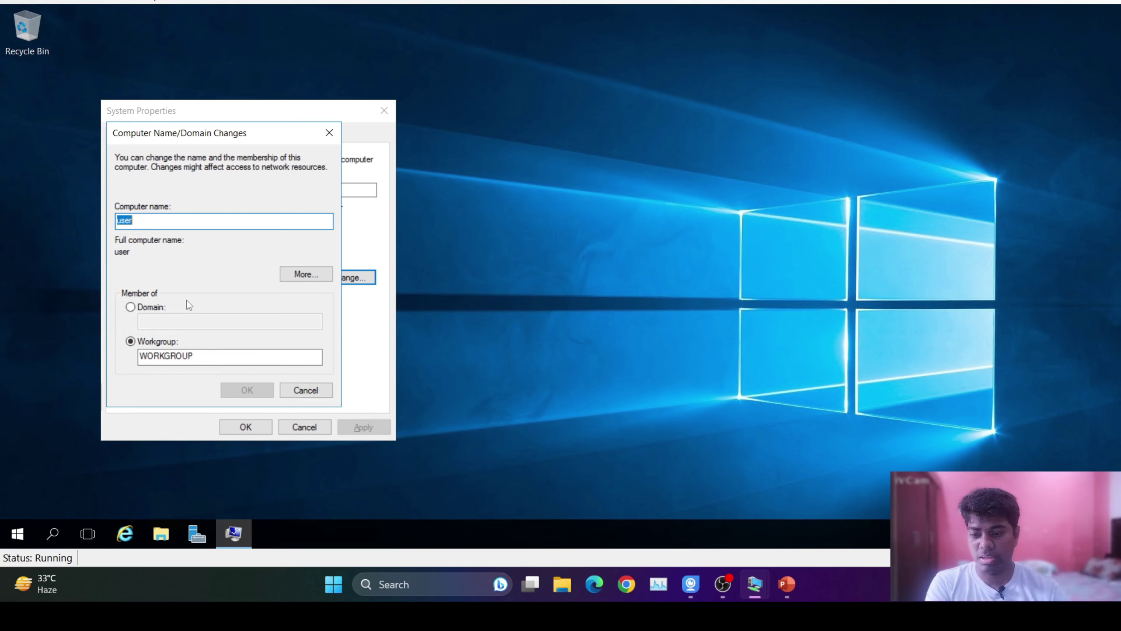
left_click(131, 307)
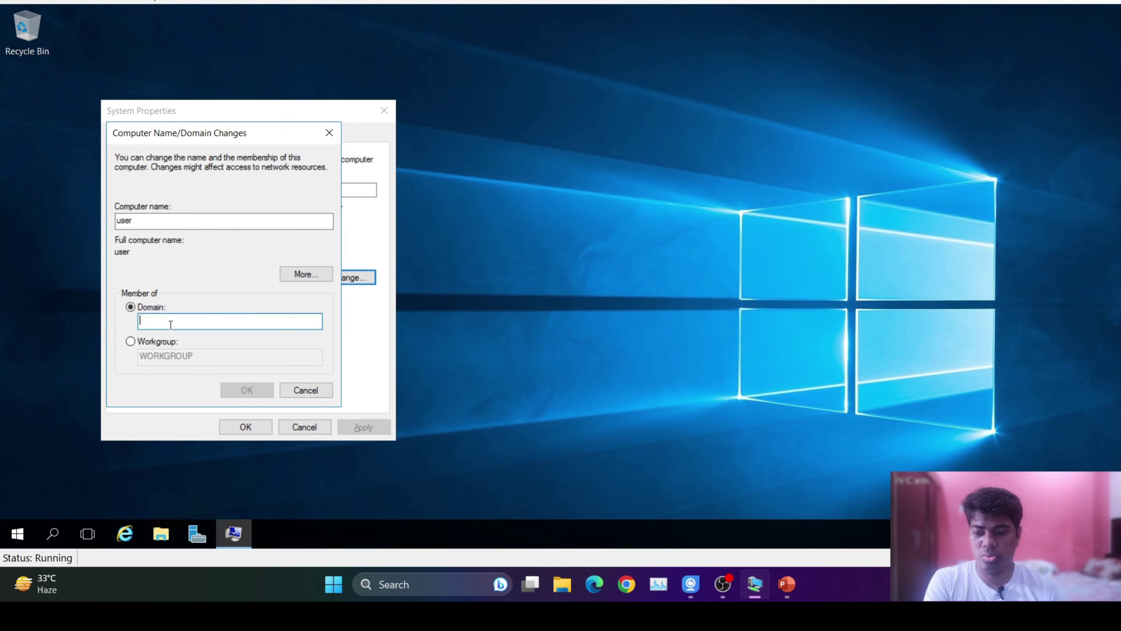
type("ros")
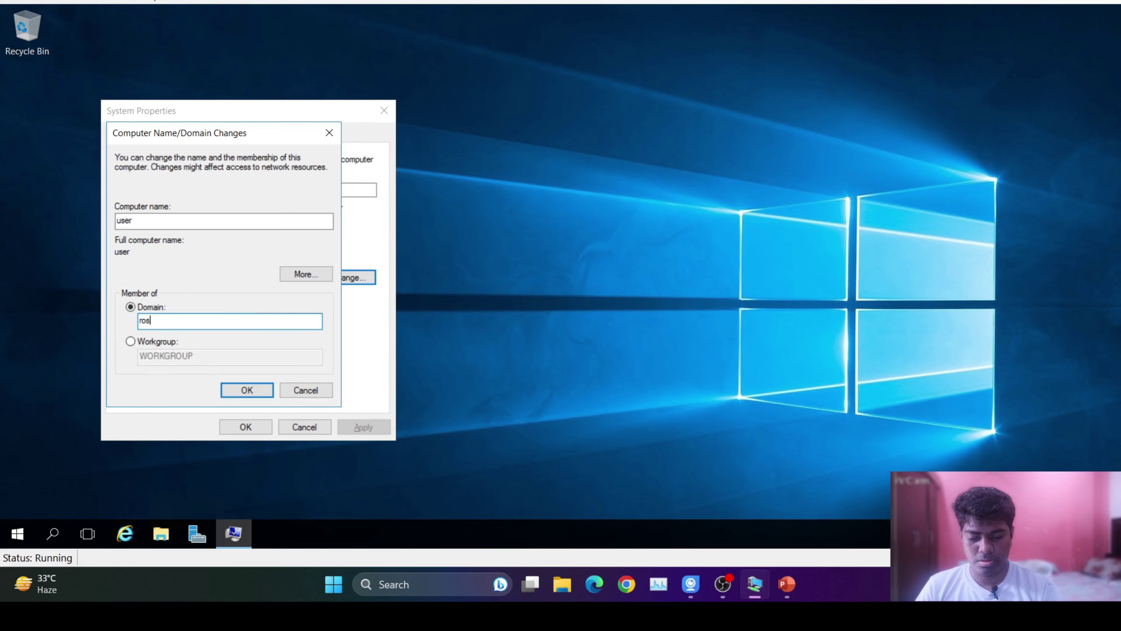
type("han.com")
key("Return")
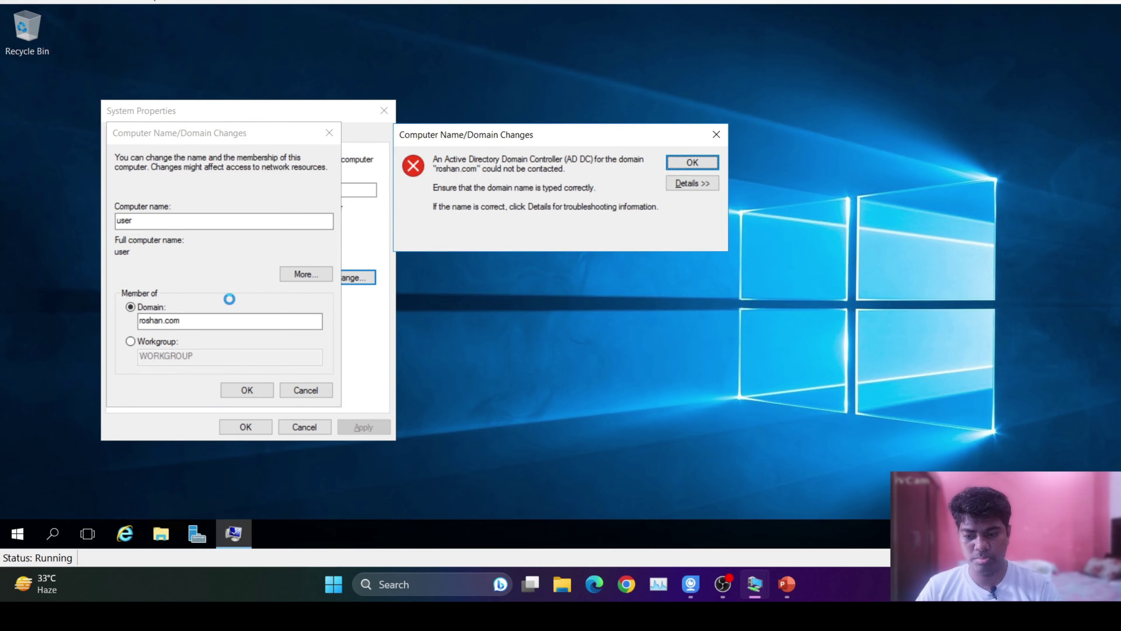
left_click(701, 163)
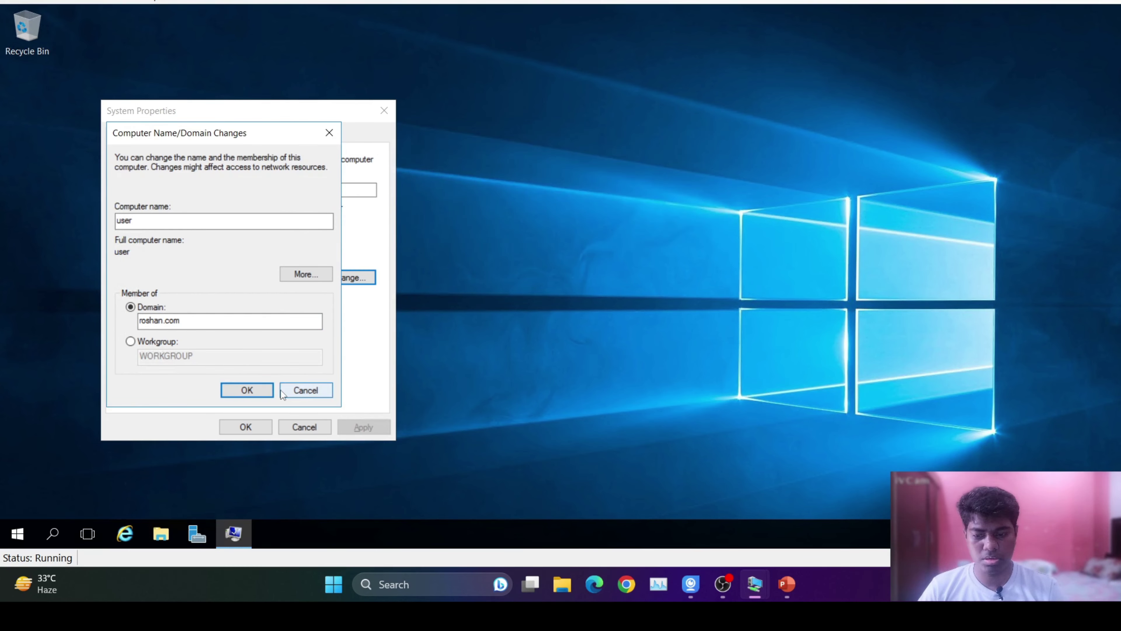
left_click(309, 389)
left_click(359, 277)
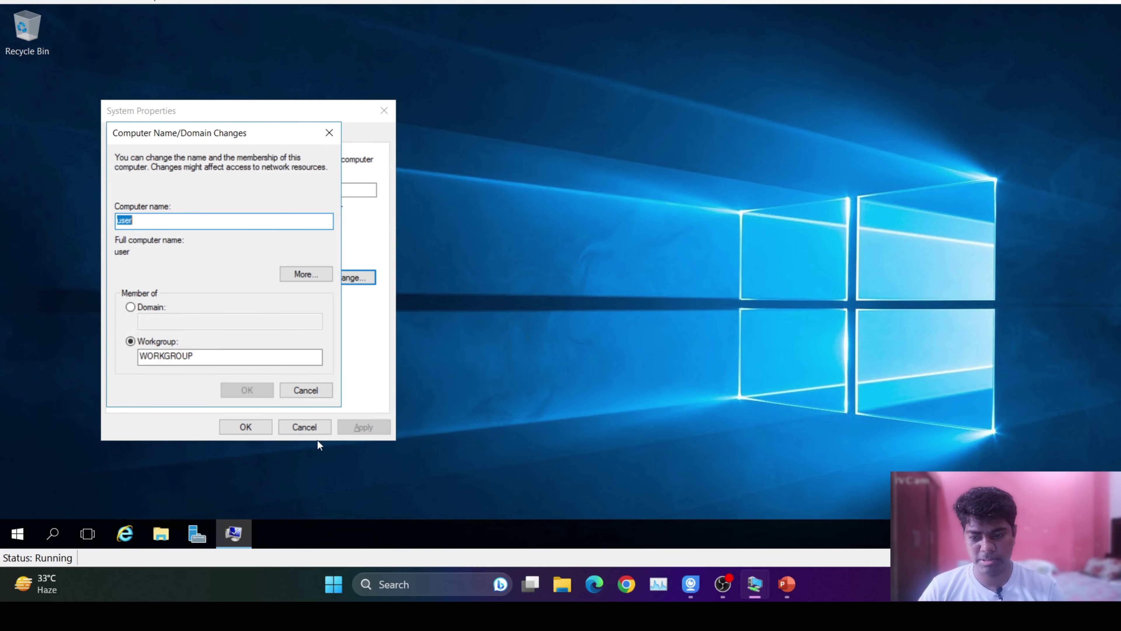
left_click(304, 390)
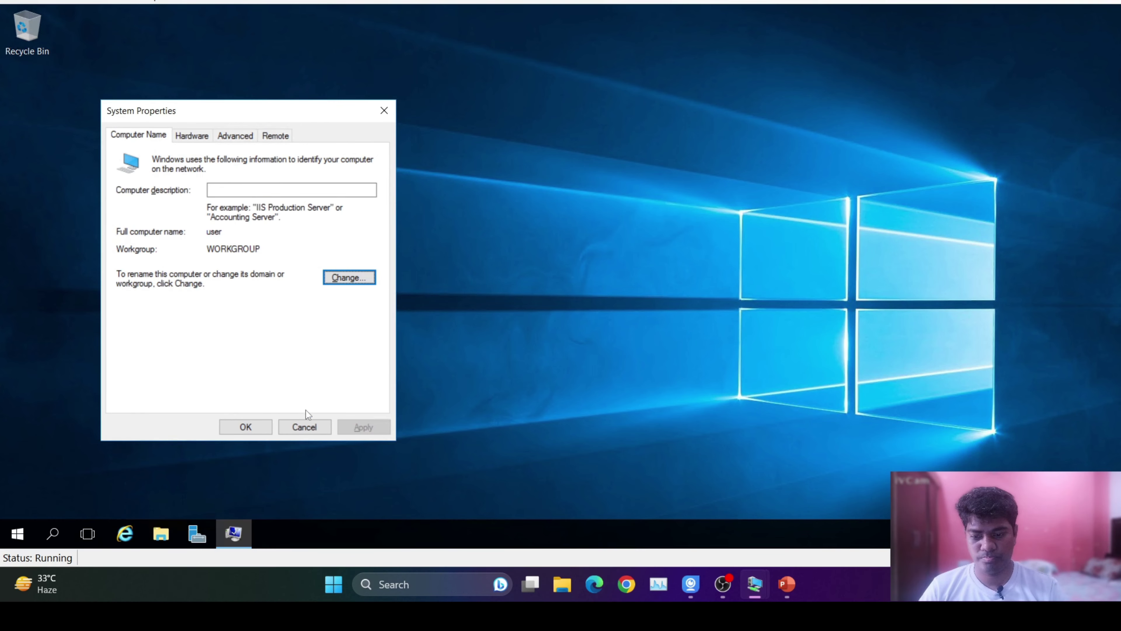
left_click(304, 427)
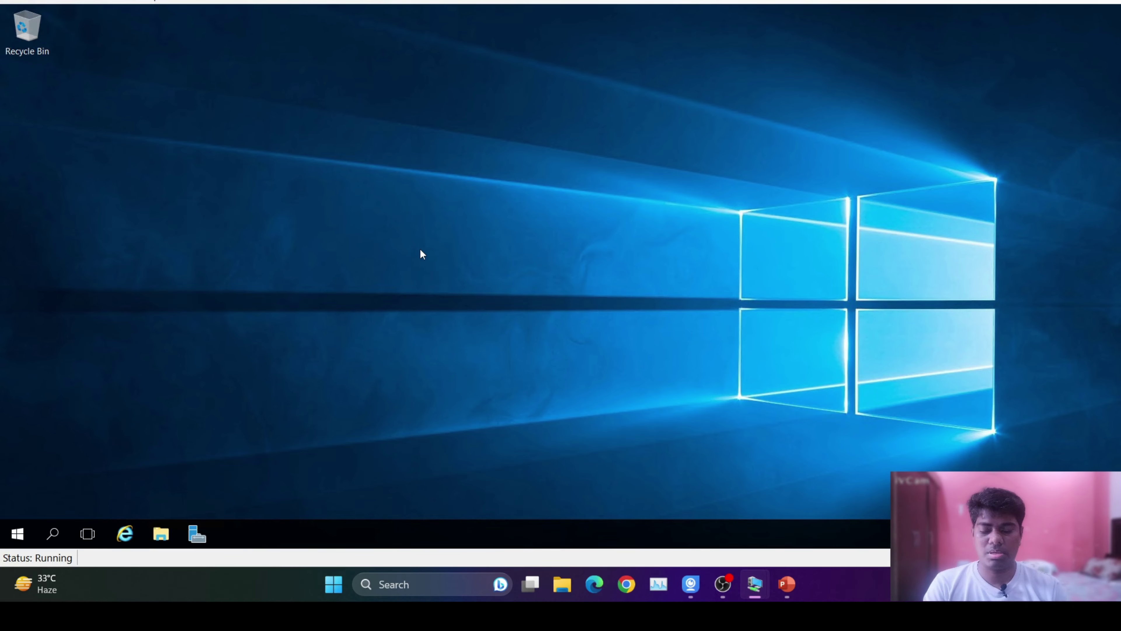
mouse_move(755, 584)
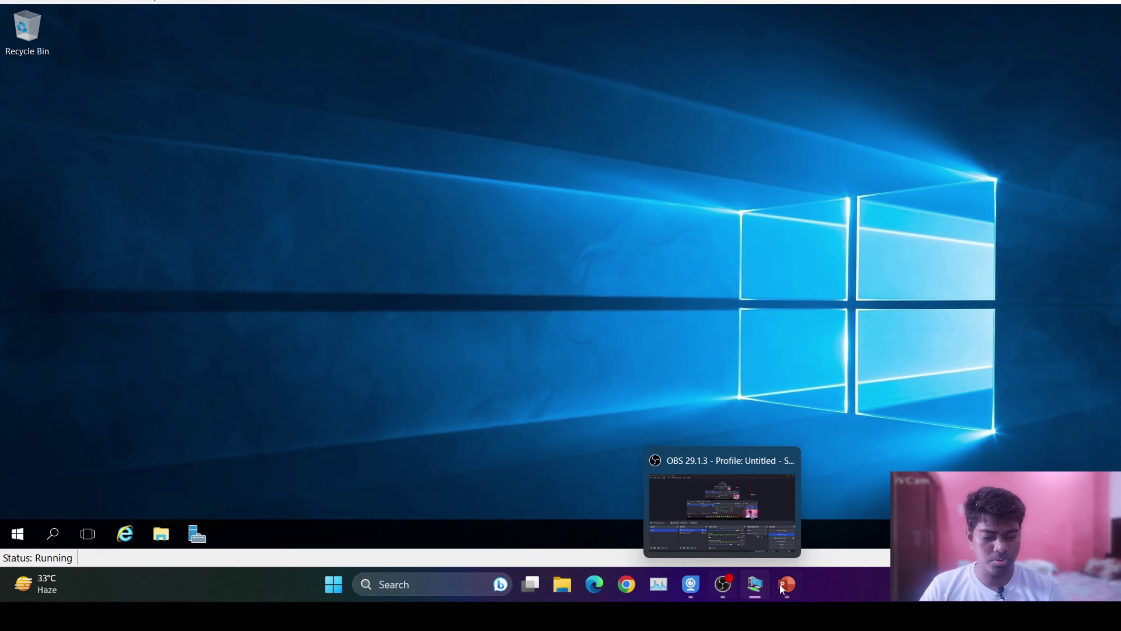
left_click(777, 585)
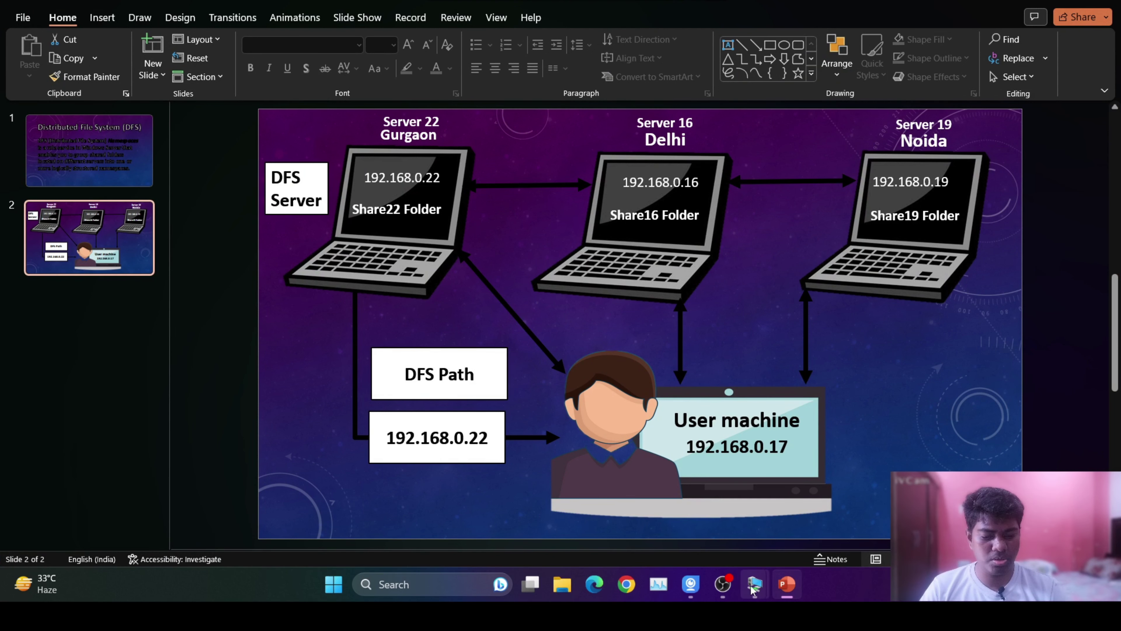
mouse_move(755, 584)
left_click(805, 499)
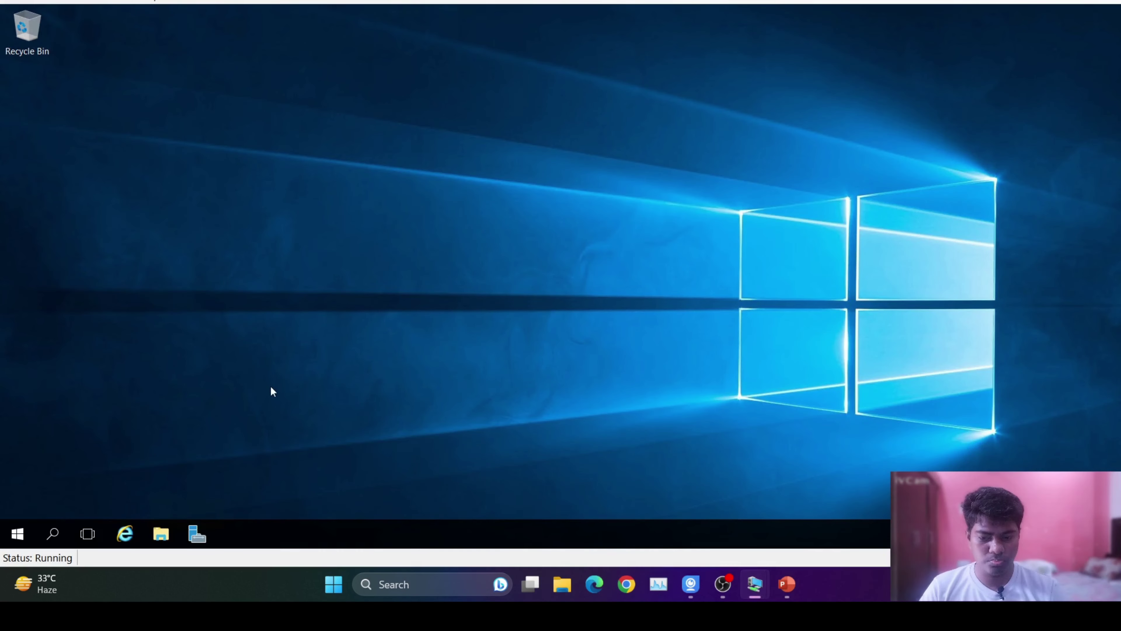
Open Network Connections with ncpa.cpl from the Run box.
key("super+r")
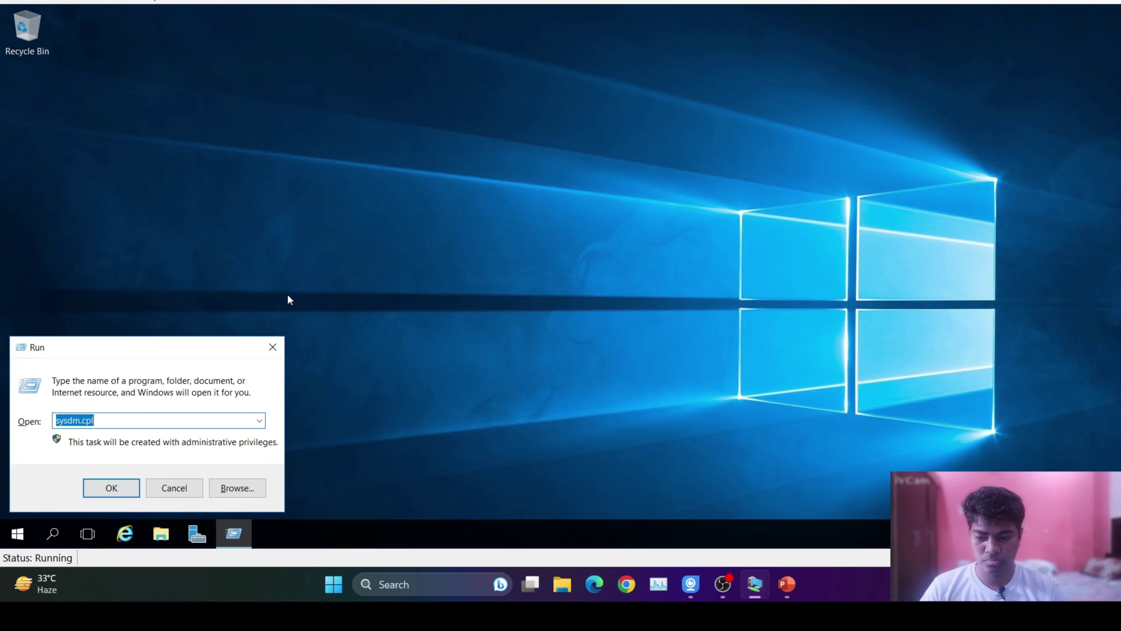
left_click(180, 426)
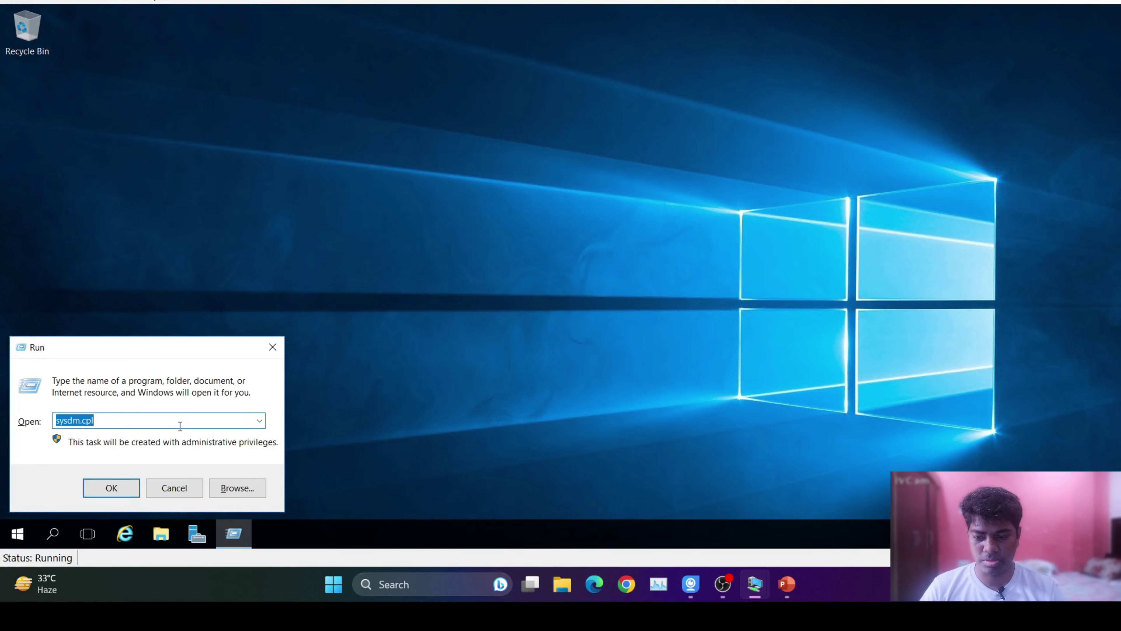
key("BackSpace")
key("BackSpace")
key("BackSpace")
key("BackSpace")
key("BackSpace")
key("BackSpace")
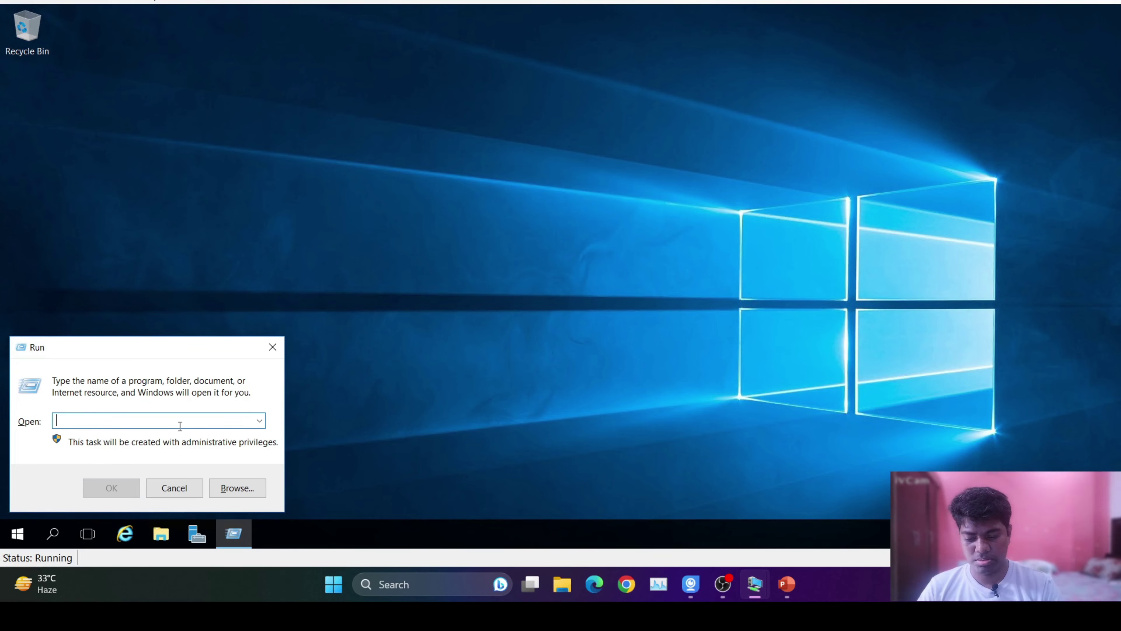
type("nc")
key("Down")
key("Return")
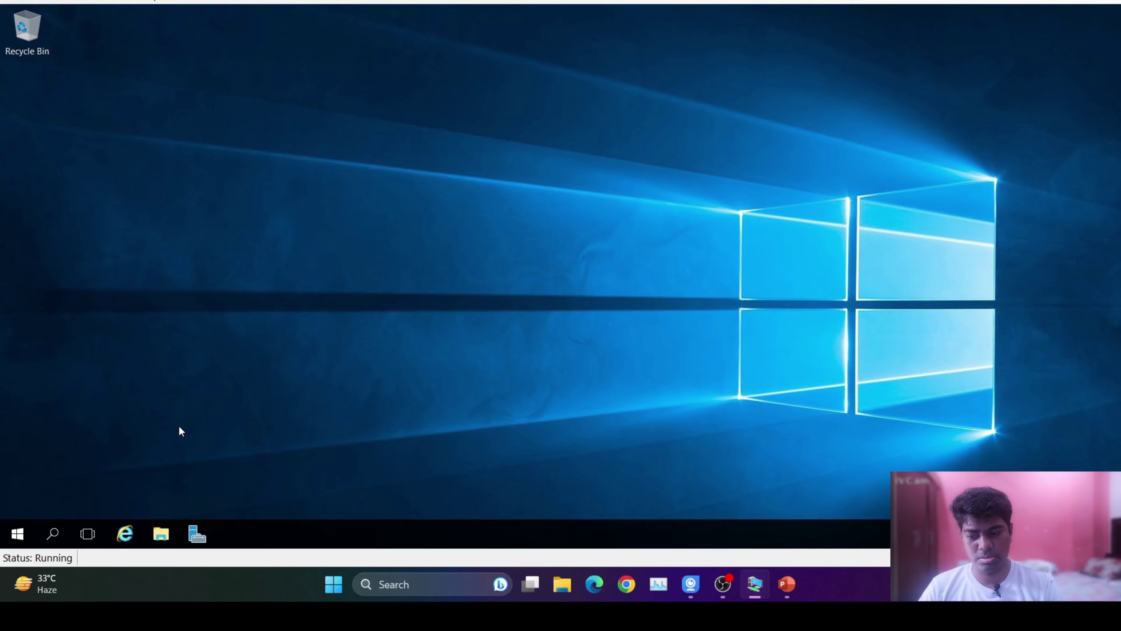
Confirm Ethernet IPv4 uses 192.168.0.17 with preferred DNS 192.168.0.17, then close all adapter windows.
double_click(259, 156)
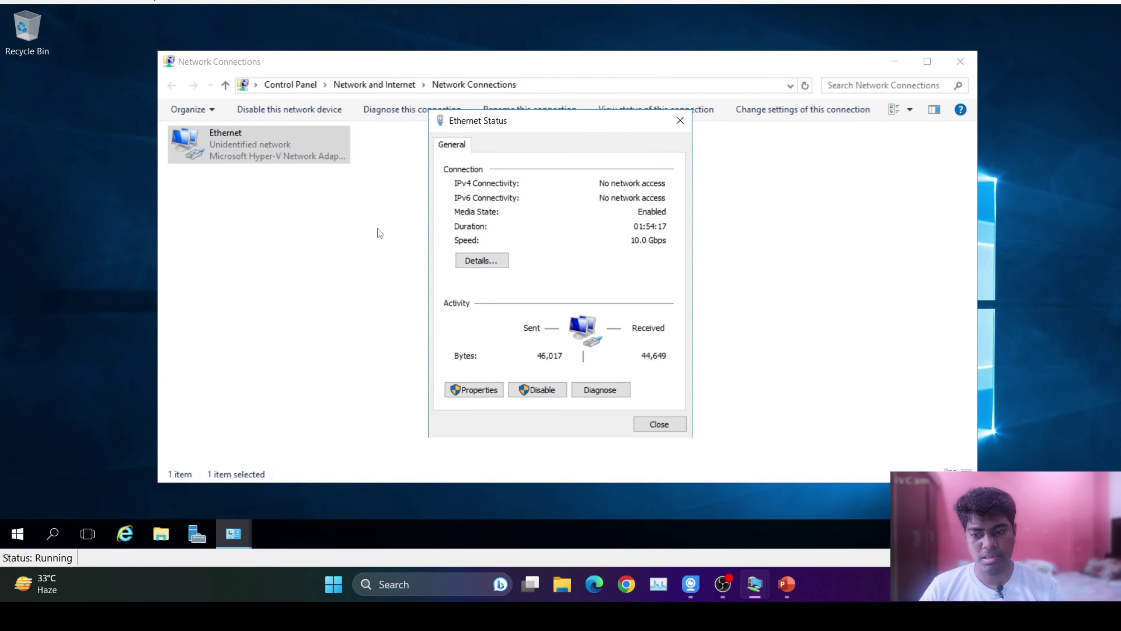
left_click(478, 391)
left_click(550, 288)
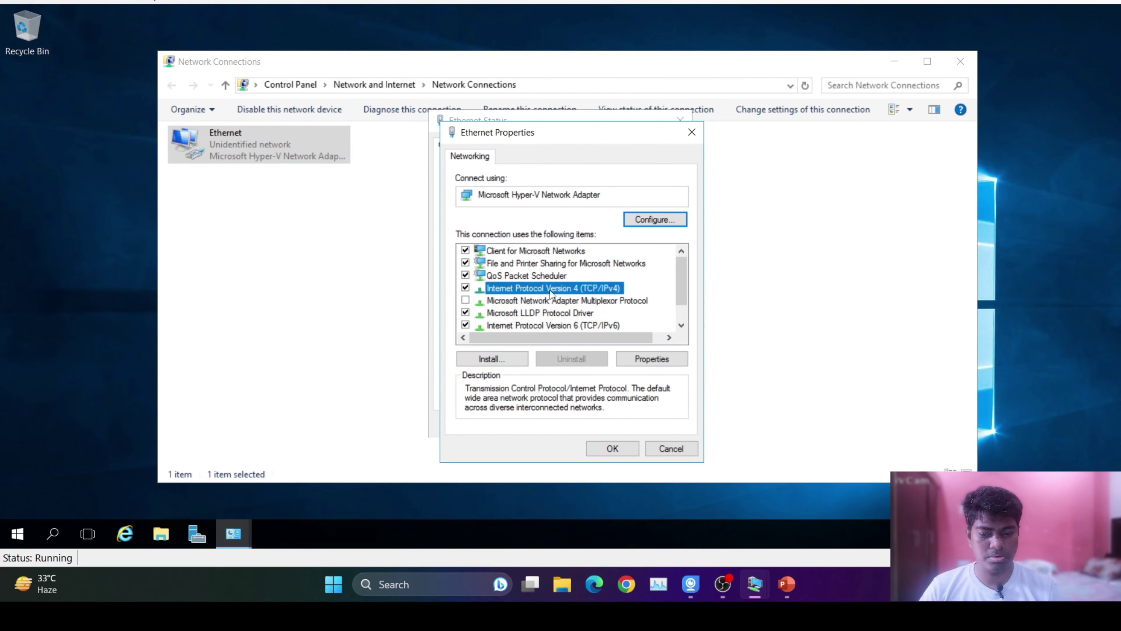
double_click(550, 290)
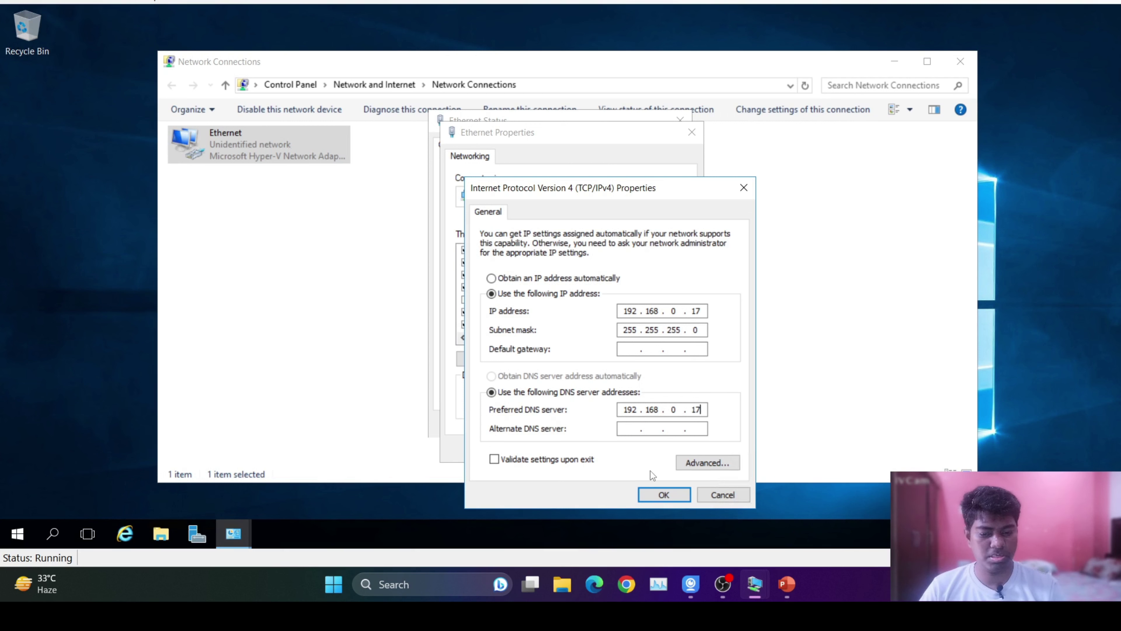
left_click(662, 495)
left_click(626, 452)
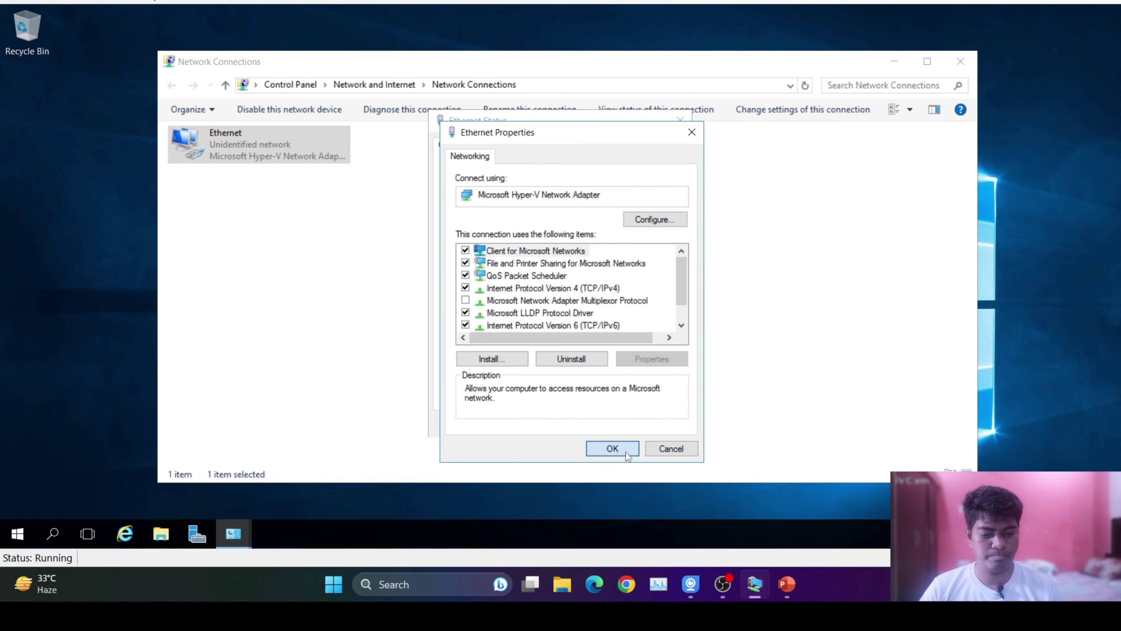
left_click(662, 428)
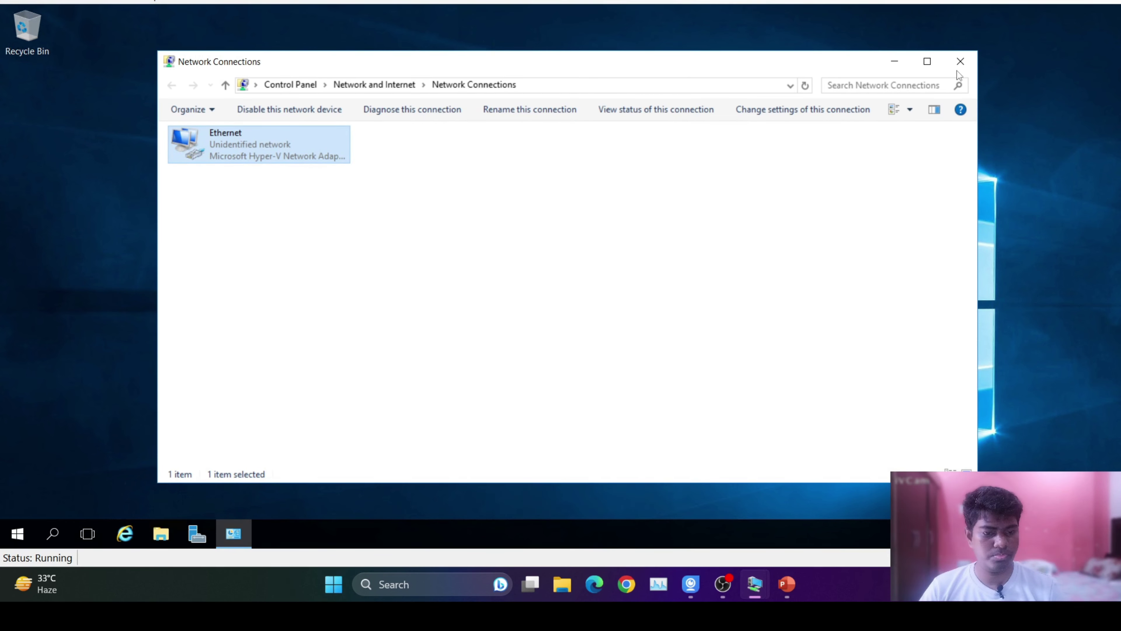
left_click(961, 62)
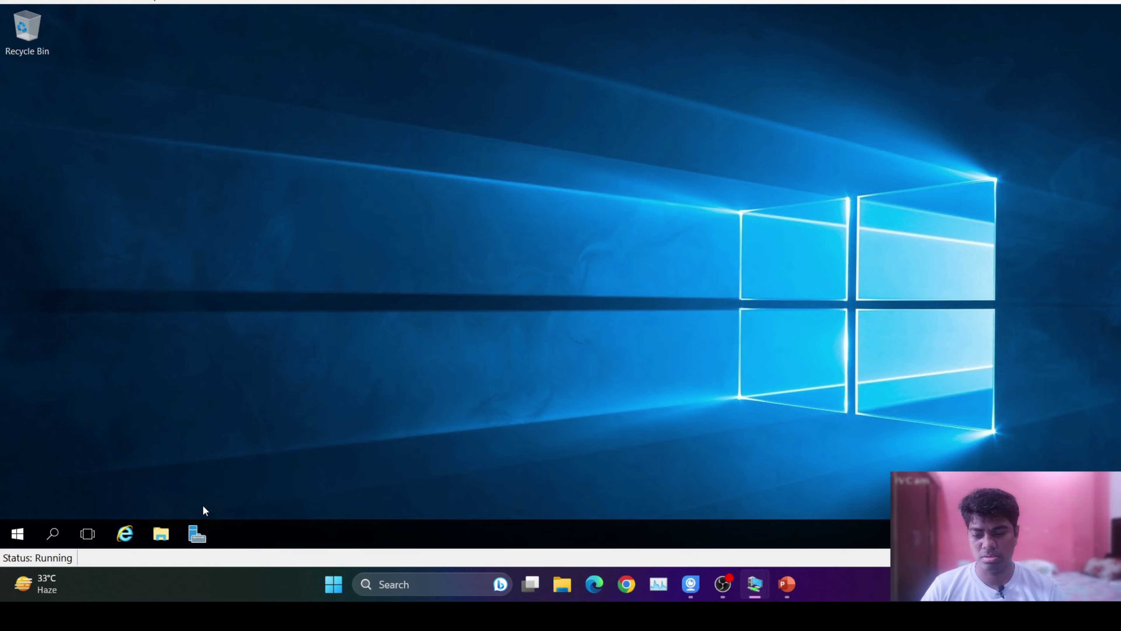
Open the computer name and domain settings from Server Manager's Local Server page.
left_click(197, 533)
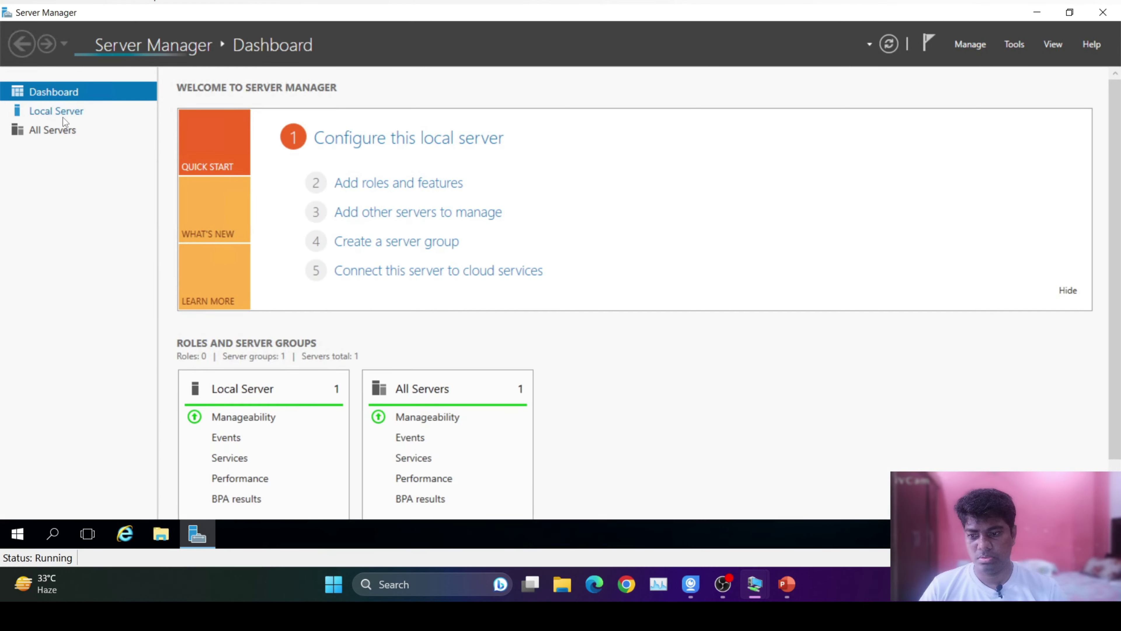
left_click(64, 113)
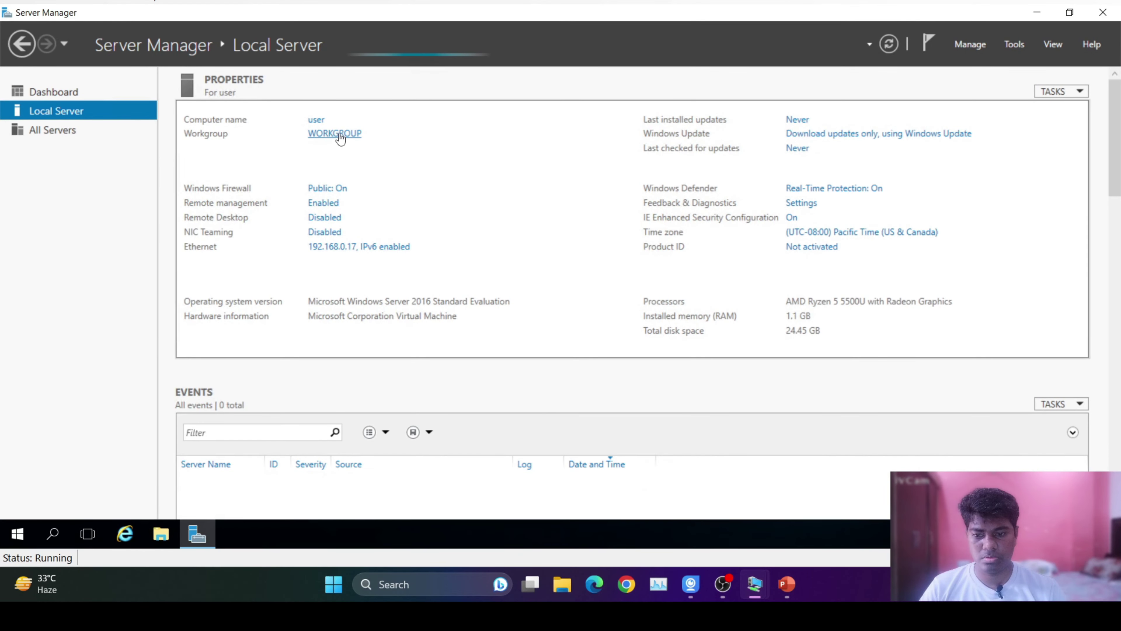
left_click(338, 135)
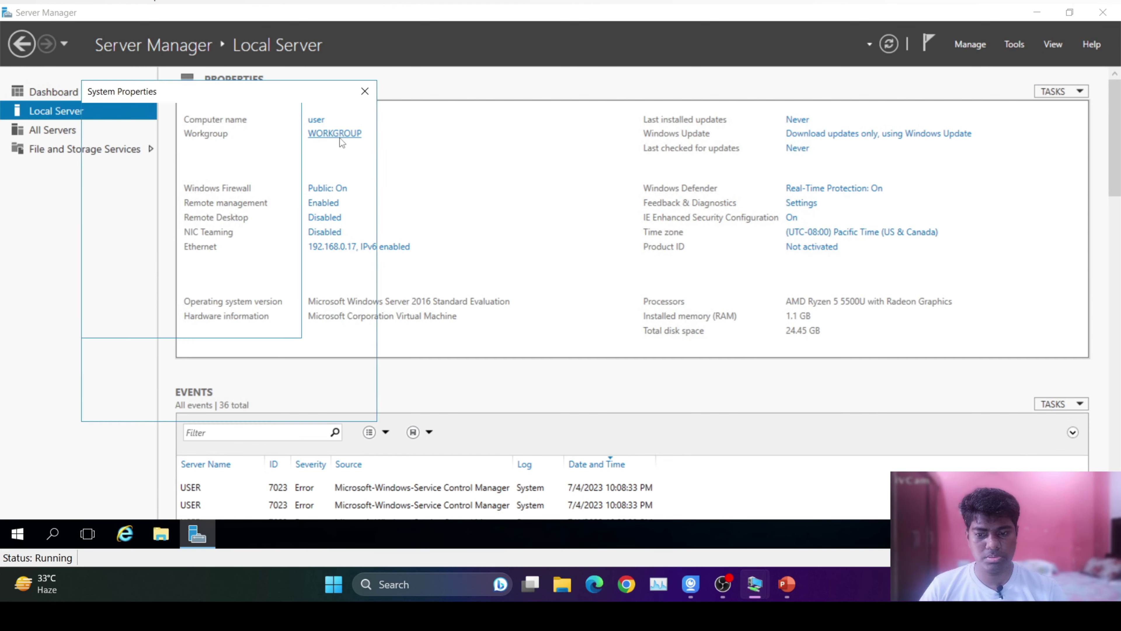
left_click(327, 258)
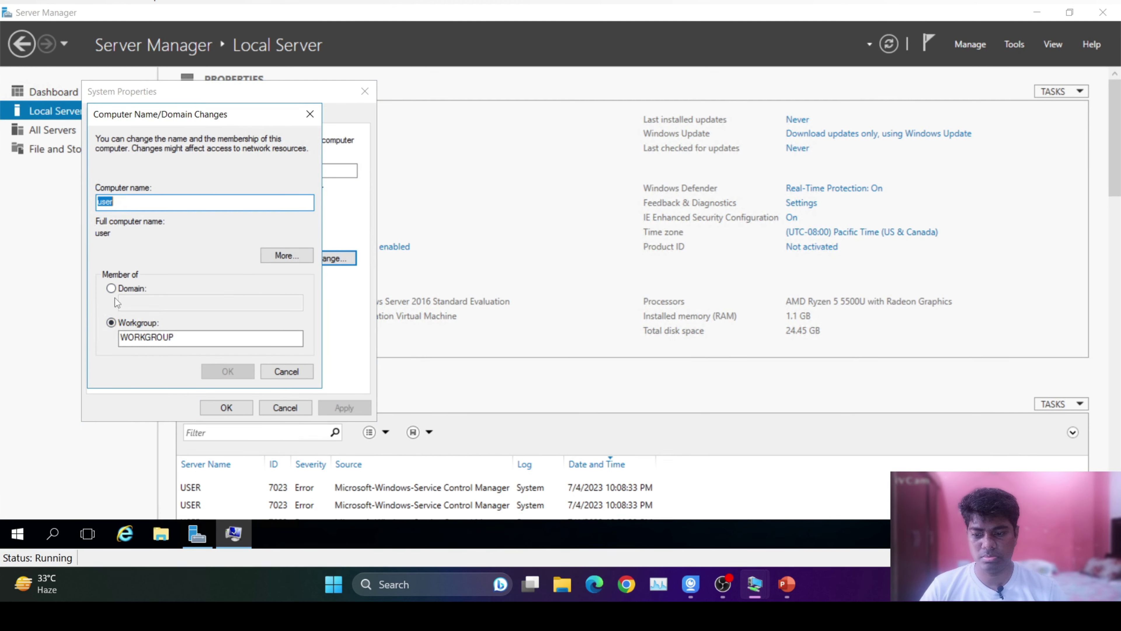
Enter domain roshan.com, dismiss the domain controller not found error, and cancel out.
left_click(111, 288)
type("rosha")
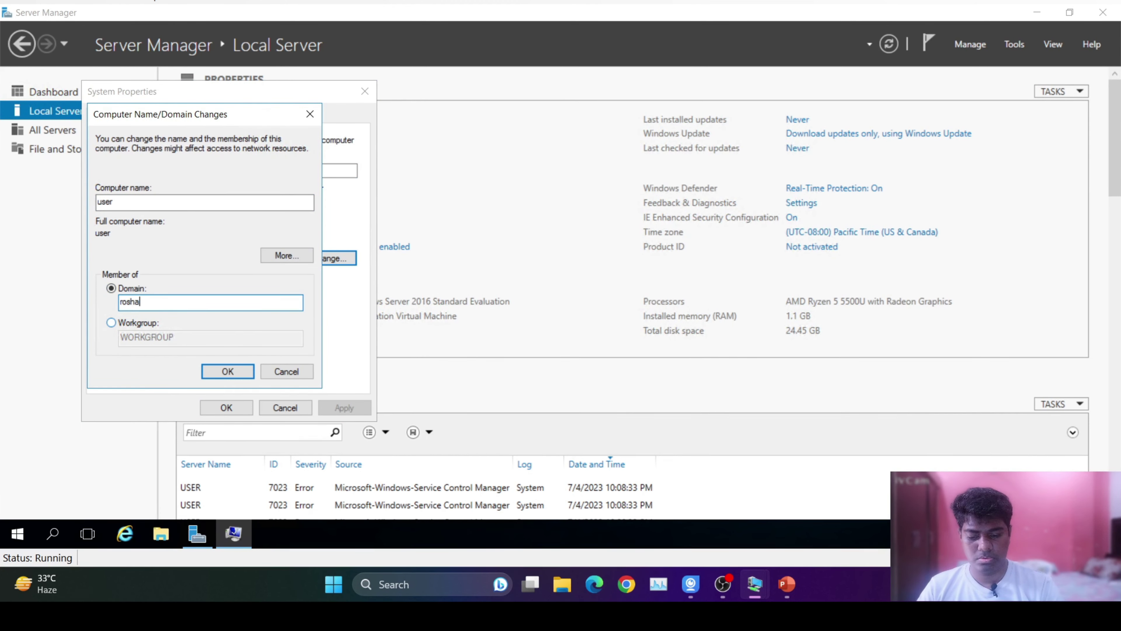
type("n.com")
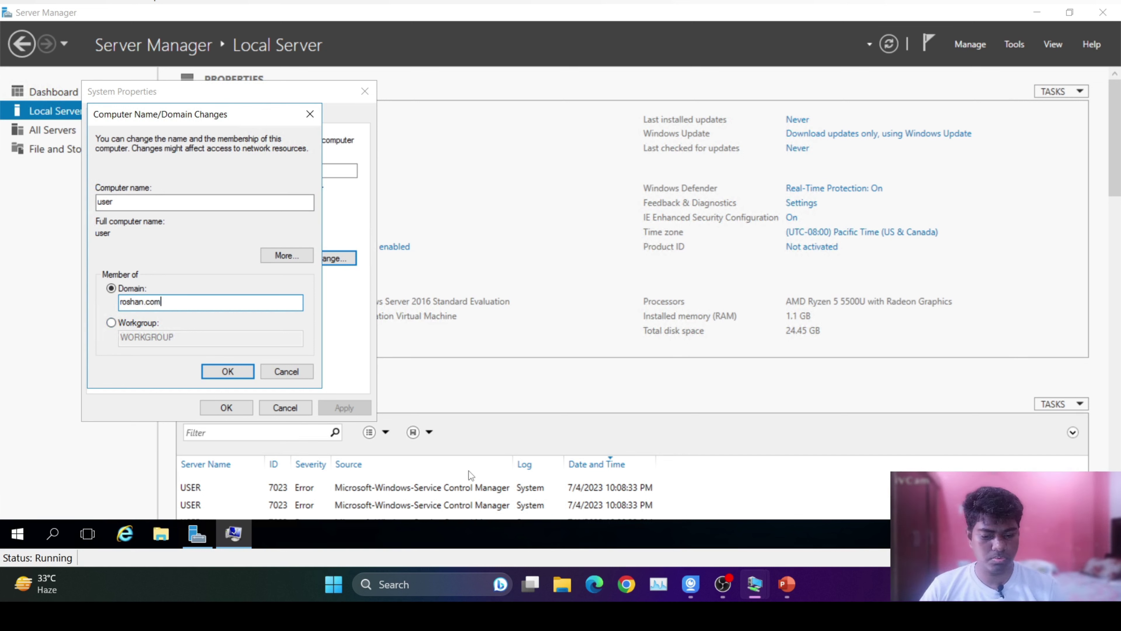
mouse_move(753, 594)
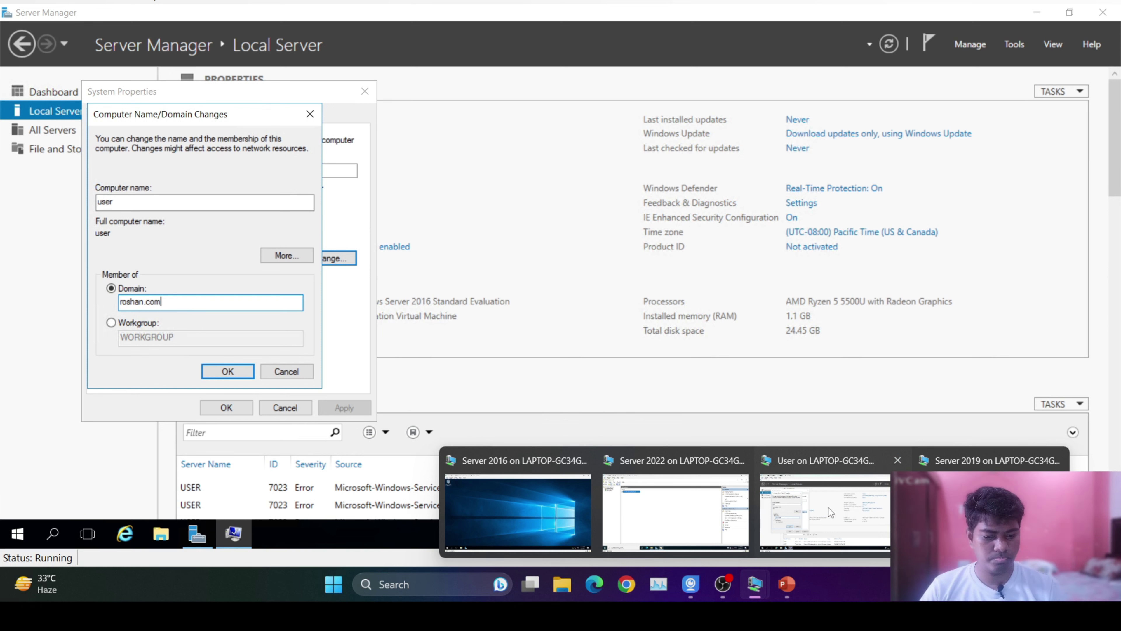
left_click(219, 370)
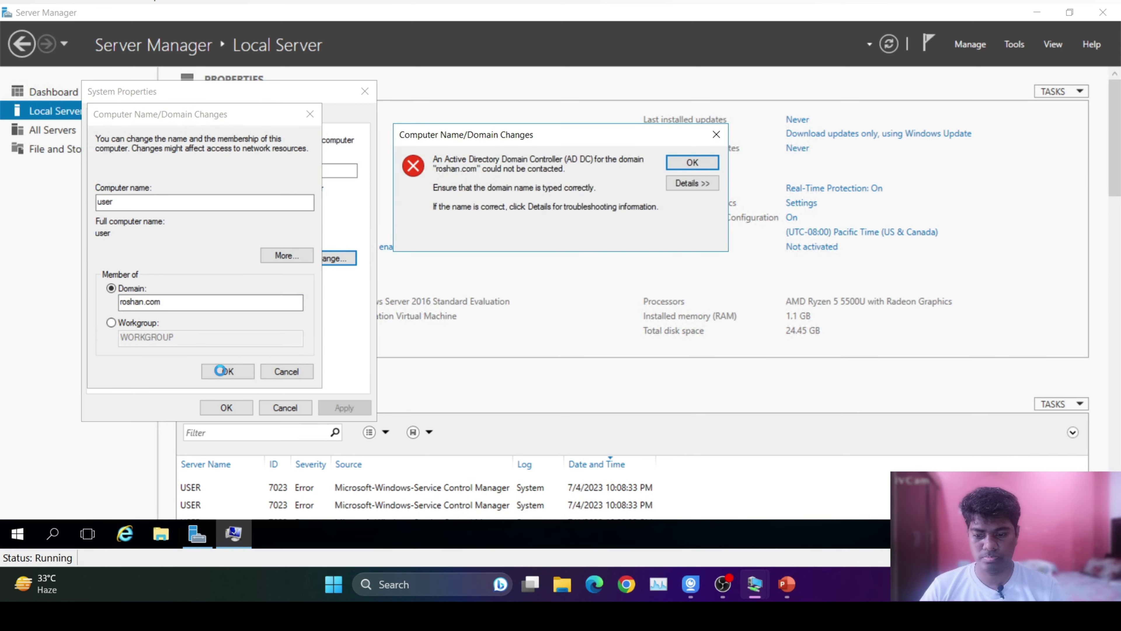
left_click(692, 163)
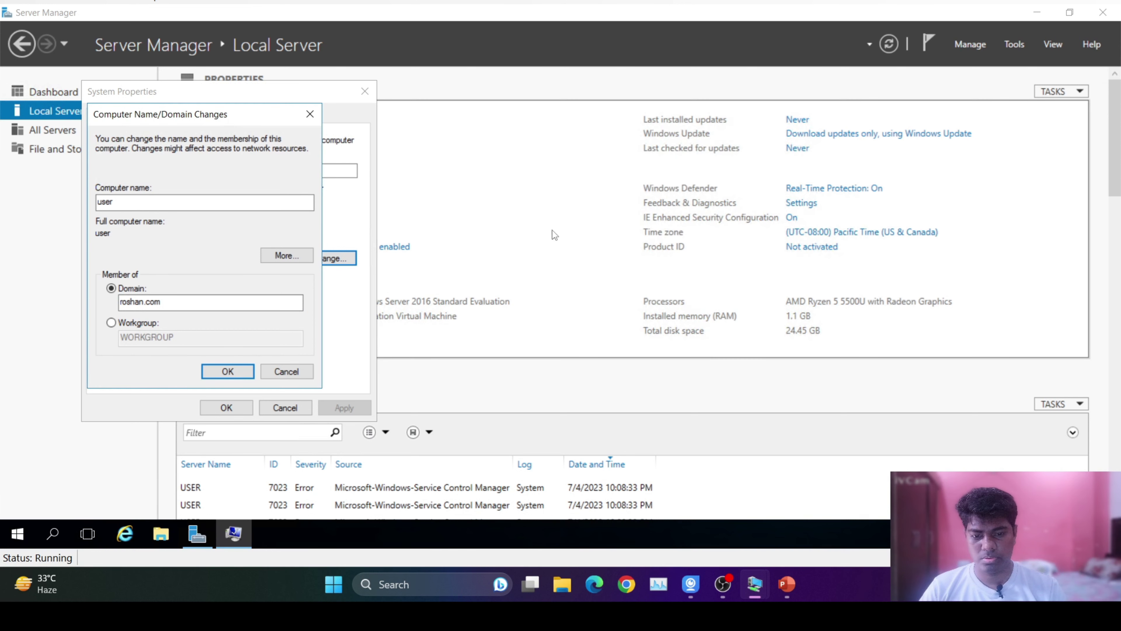
left_click(278, 373)
left_click(304, 408)
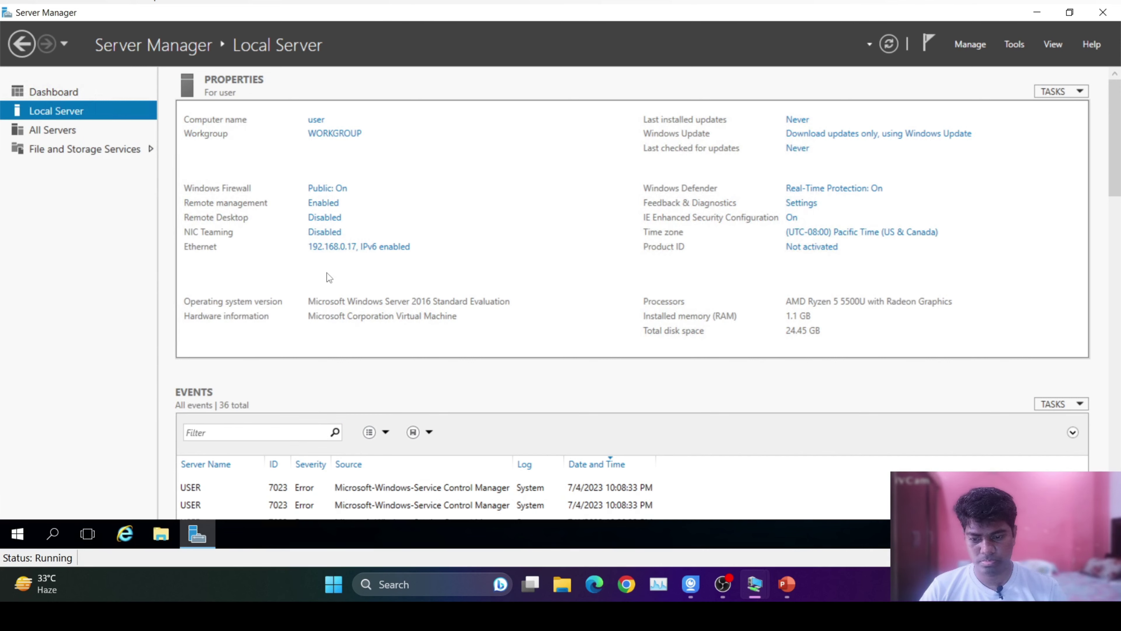
Set the Ethernet adapter's IPv4 preferred DNS server to 192.168.0.22 and close the network dialogs.
left_click(396, 245)
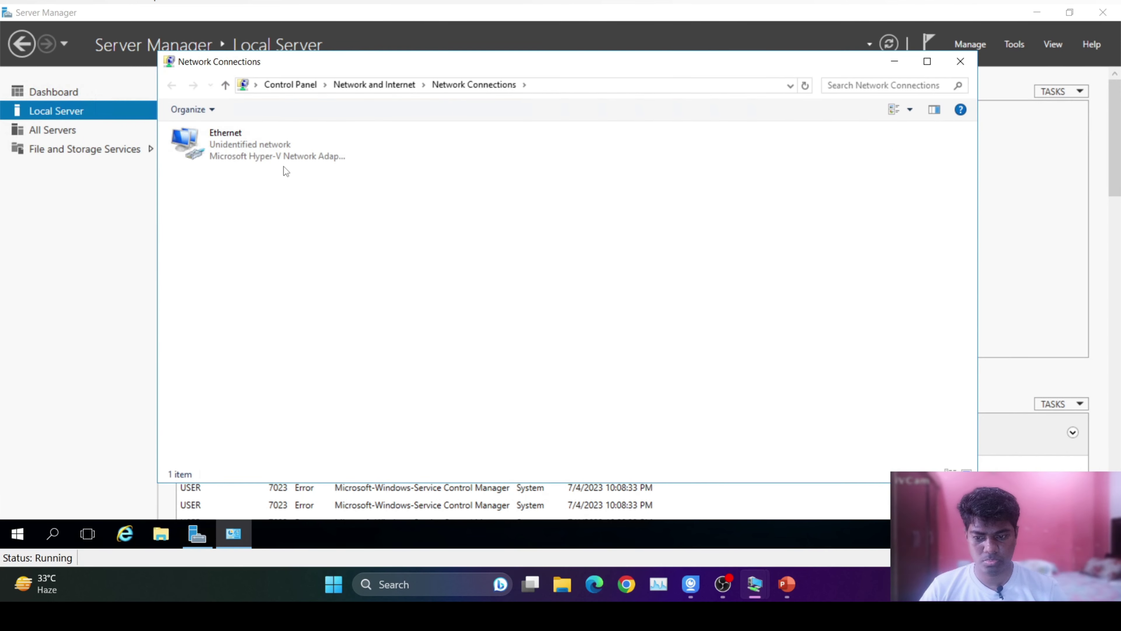
double_click(282, 145)
left_click(465, 390)
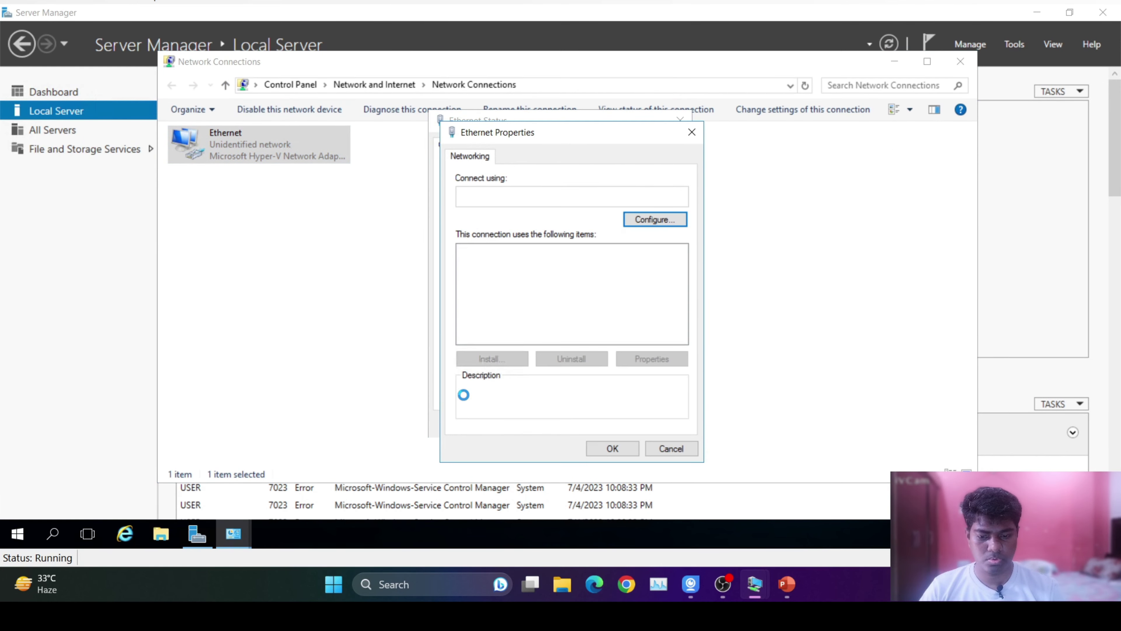
double_click(521, 288)
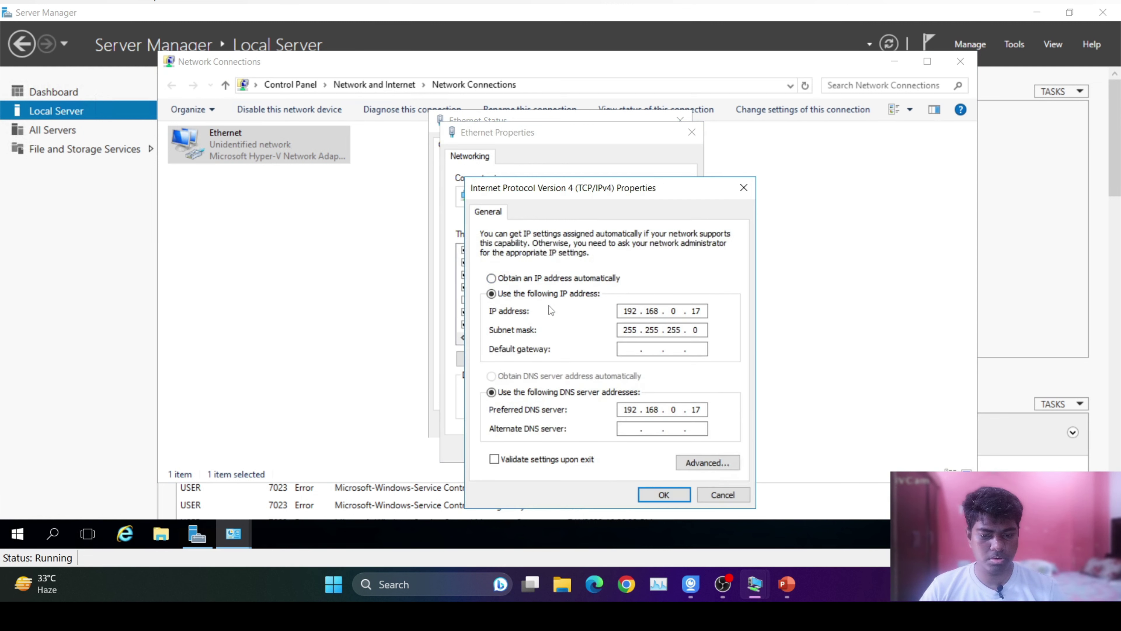
double_click(691, 408)
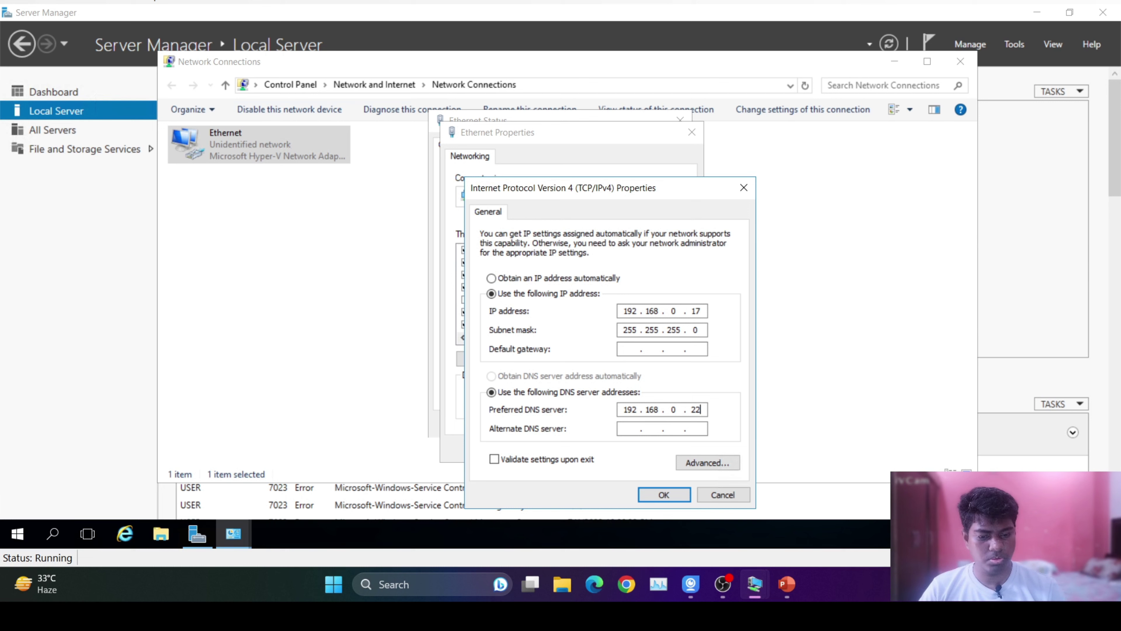
left_click(664, 495)
left_click(614, 449)
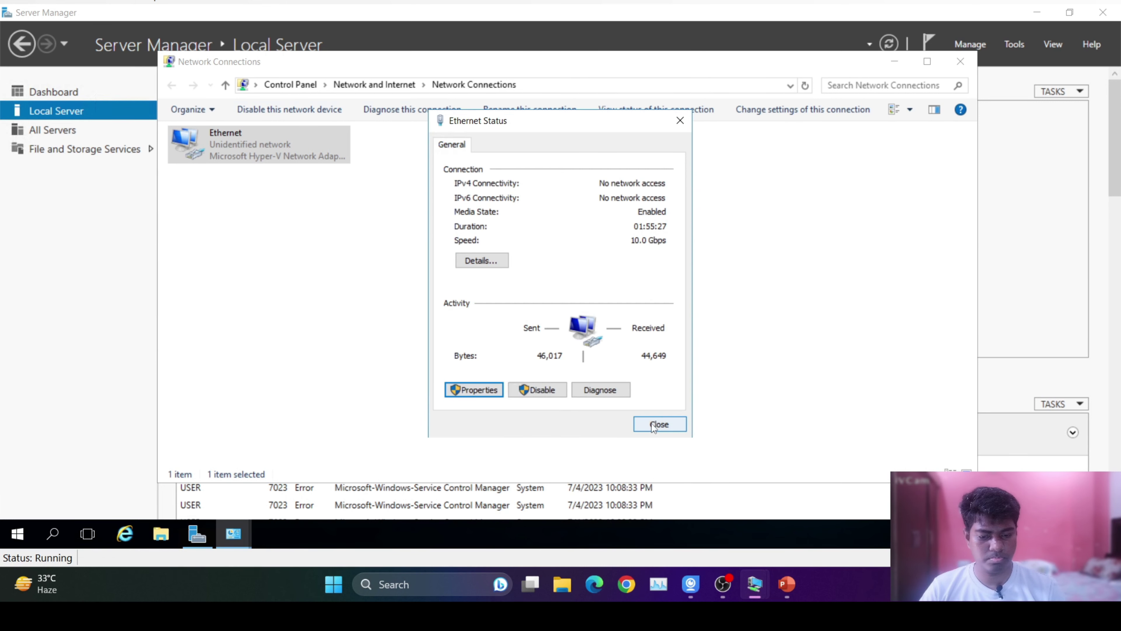
left_click(652, 422)
left_click(960, 62)
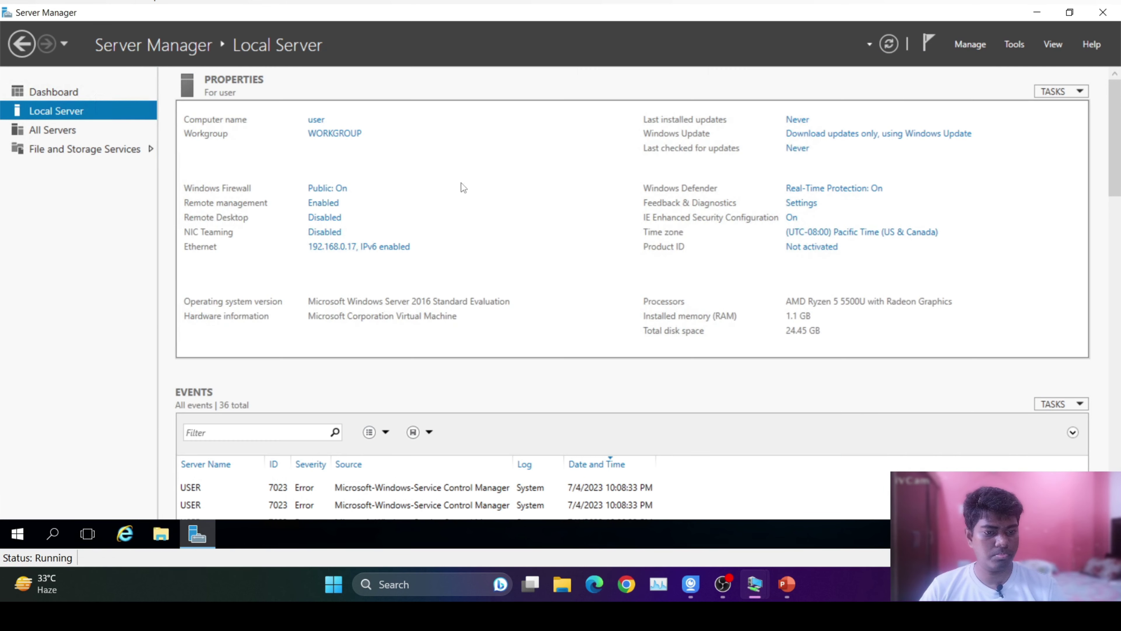
Join the computer to the roshan.com domain with the domain administrator account and its password.
left_click(329, 137)
left_click(275, 203)
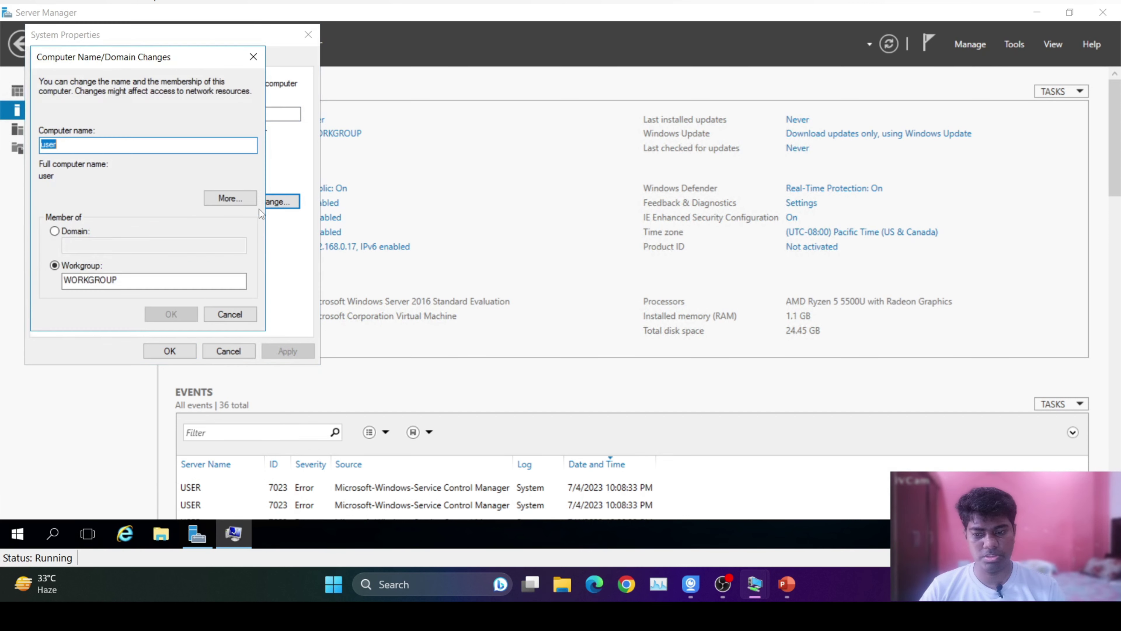
left_click(56, 231)
left_click(89, 246)
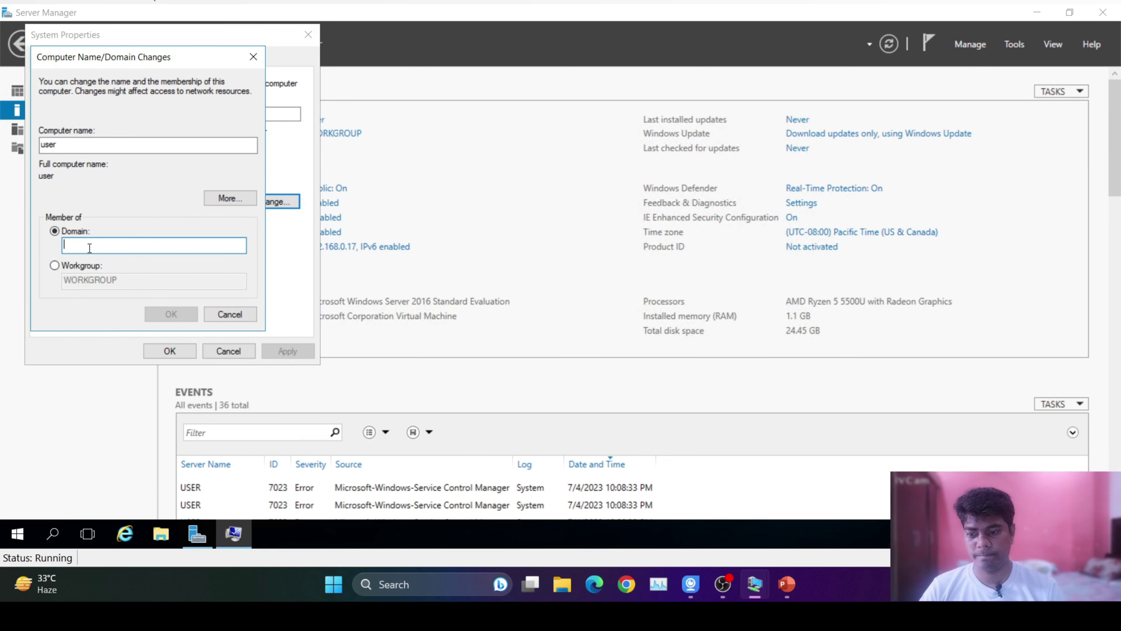
type("roshan.com")
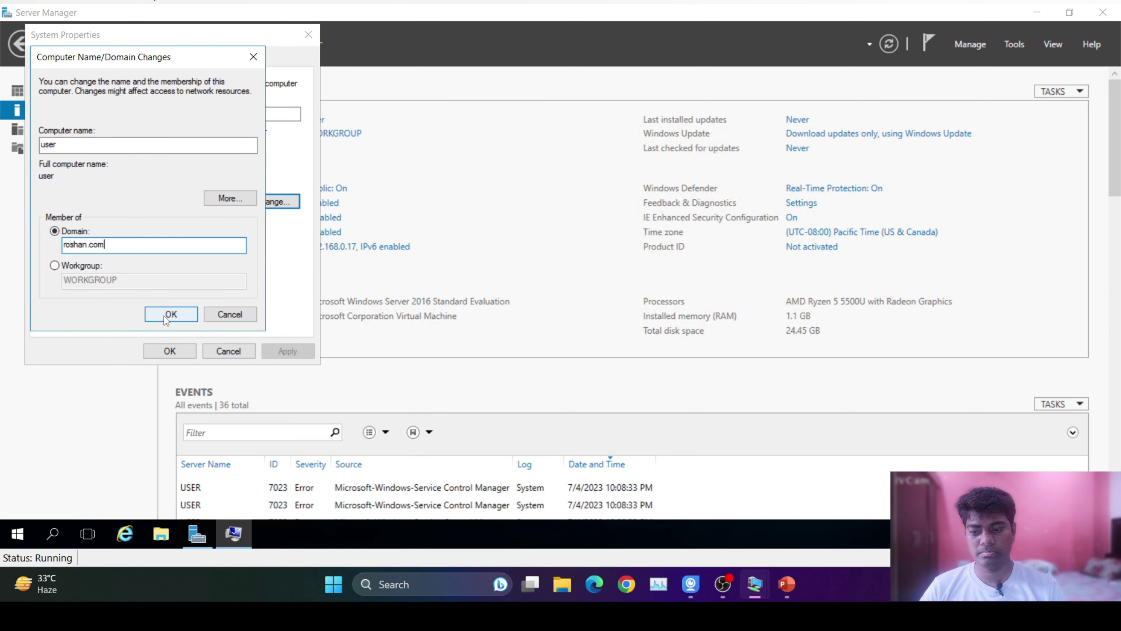
left_click(170, 314)
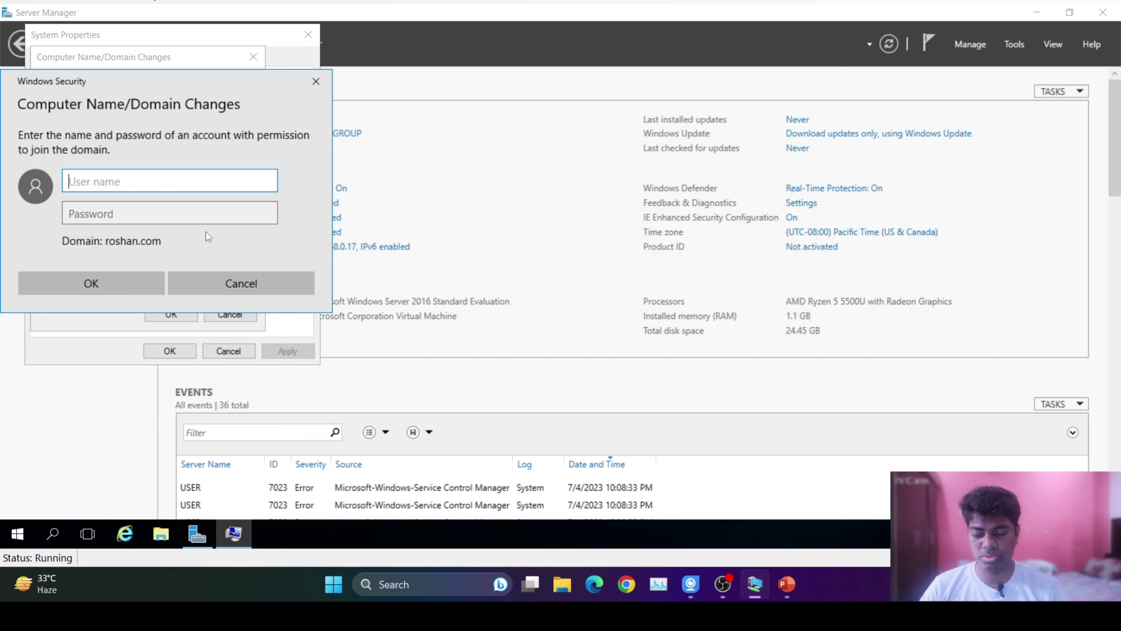
type("adminis")
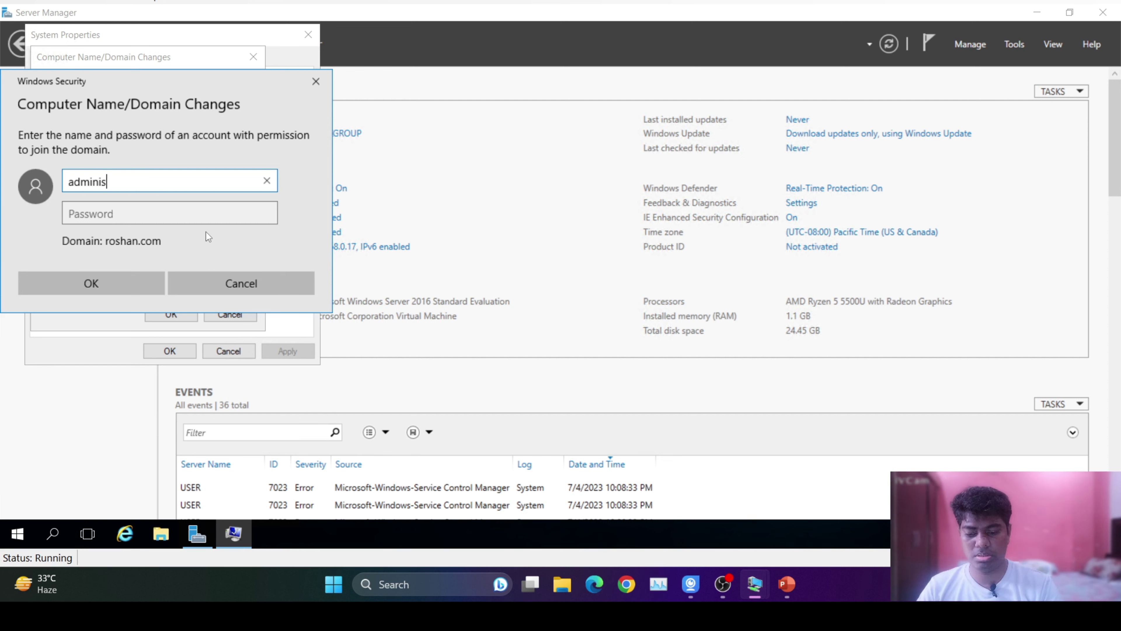
type("trator")
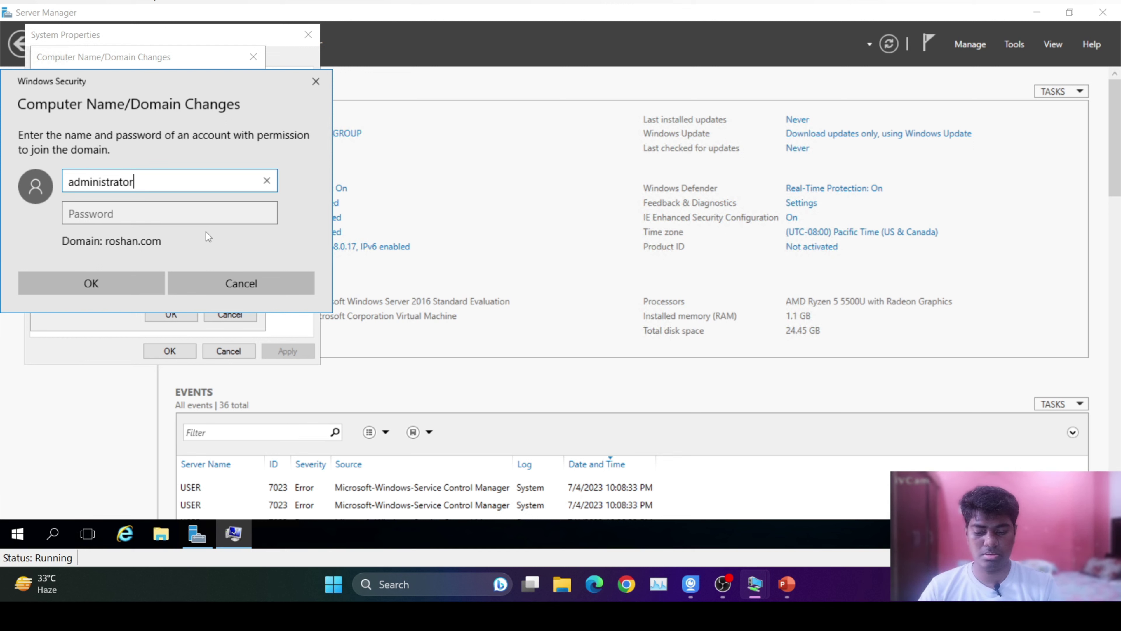
key("Tab")
type("P@ssw0rd")
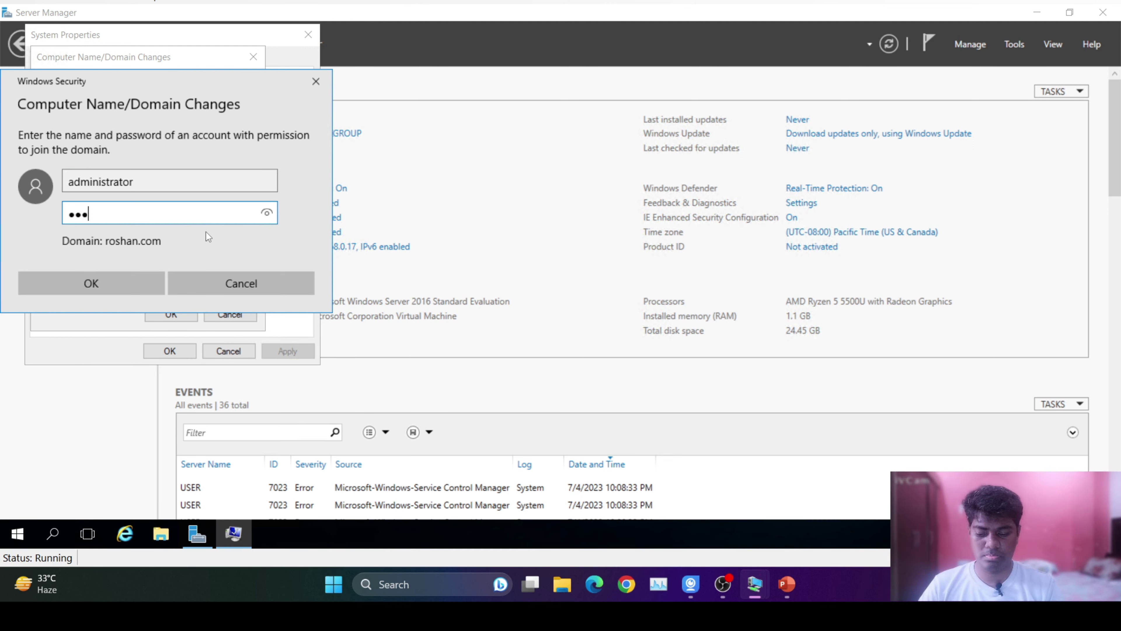
type("12")
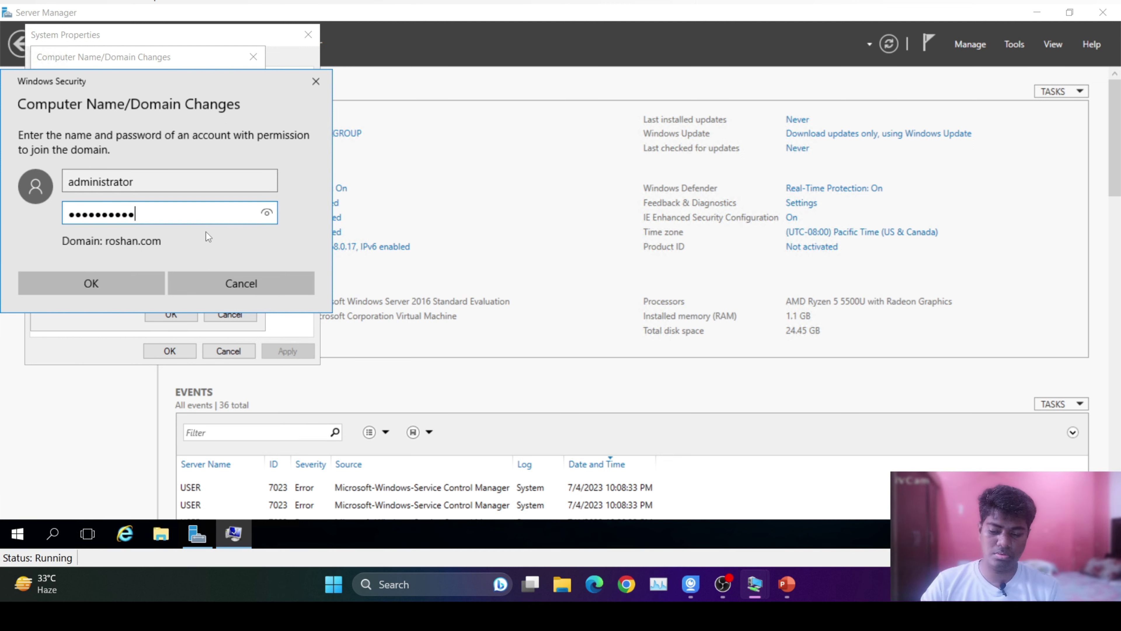
key("Return")
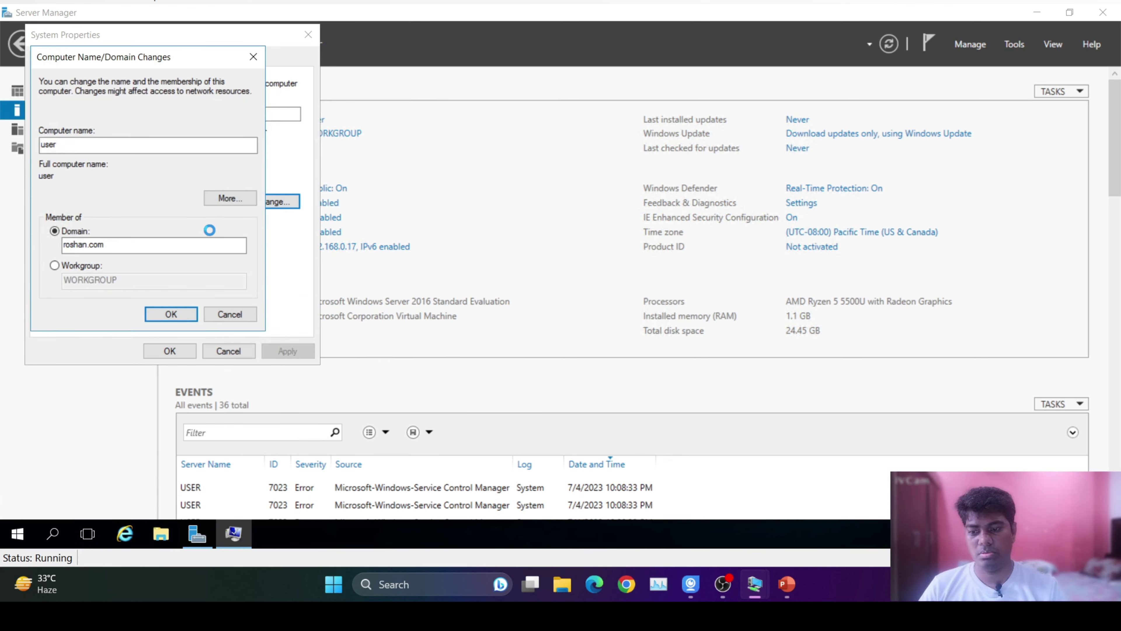
Acknowledge the domain welcome and restart notices, close System Properties, and restart now.
left_click(629, 325)
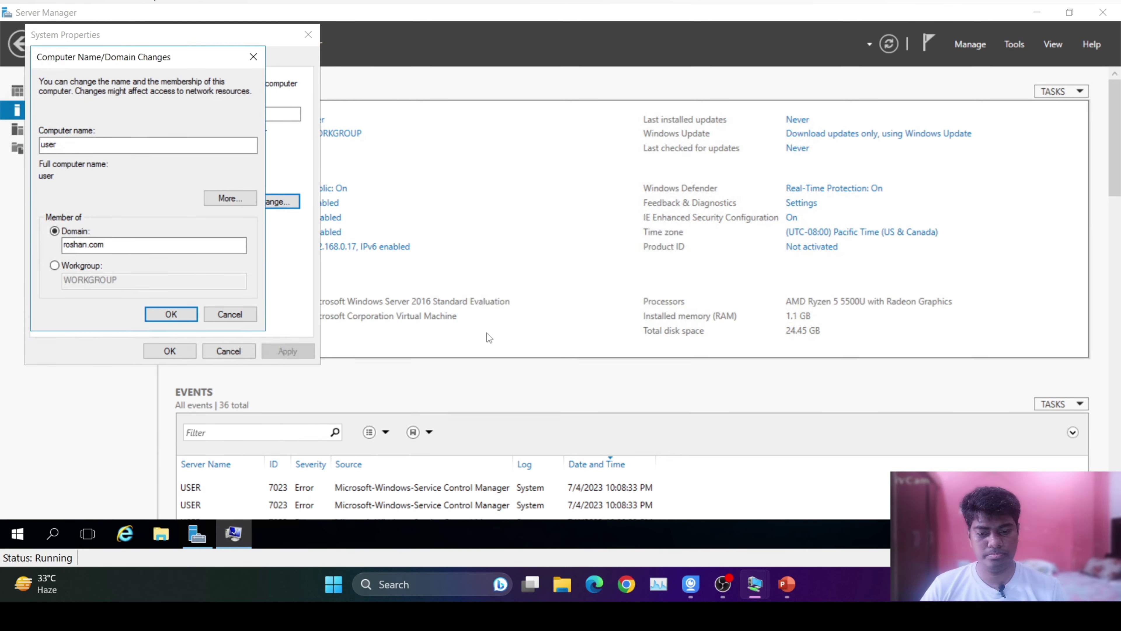
left_click(650, 288)
left_click(171, 314)
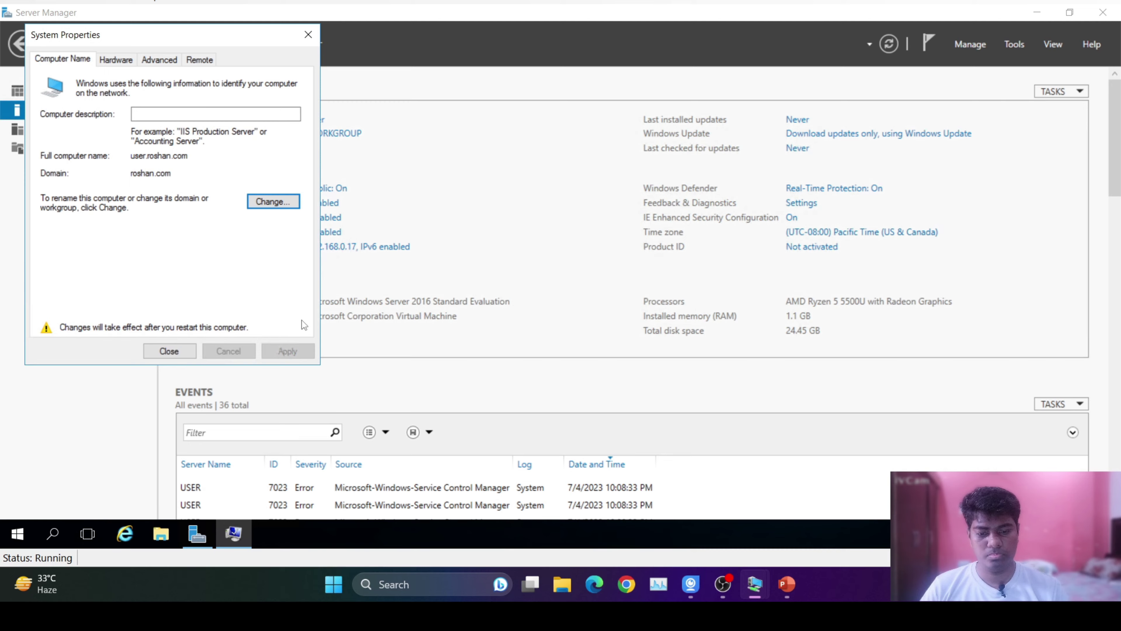
left_click(174, 356)
left_click(560, 283)
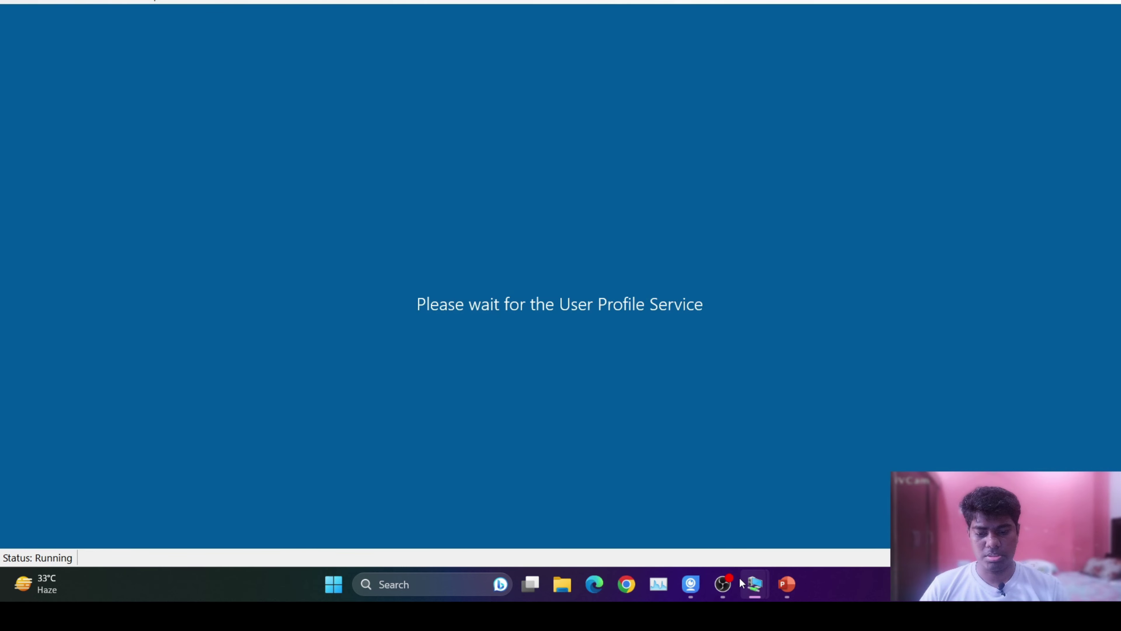
Close the Local Disk (C:) window and open the \\192.168.0.22 network location from Run.
mouse_move(755, 585)
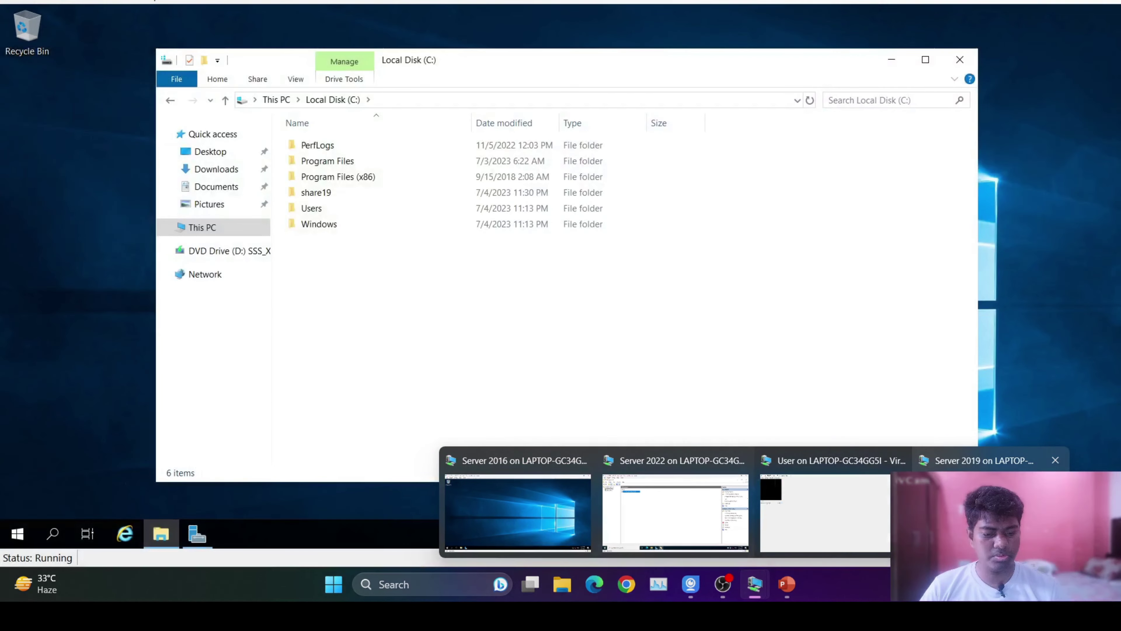
left_click(518, 513)
left_click(960, 60)
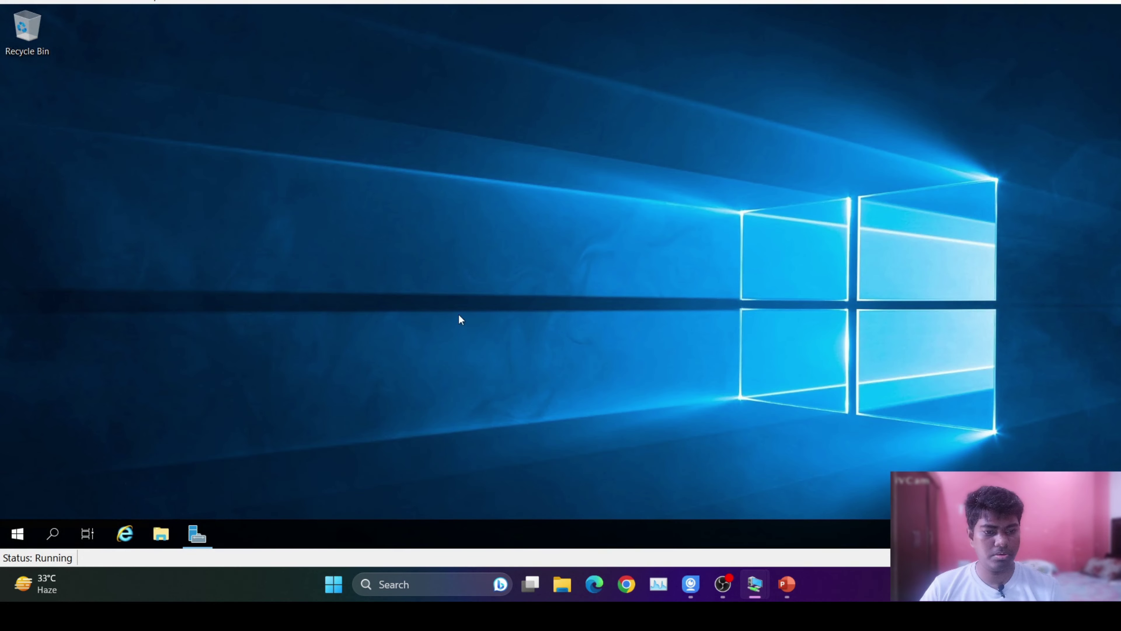
key("super+r")
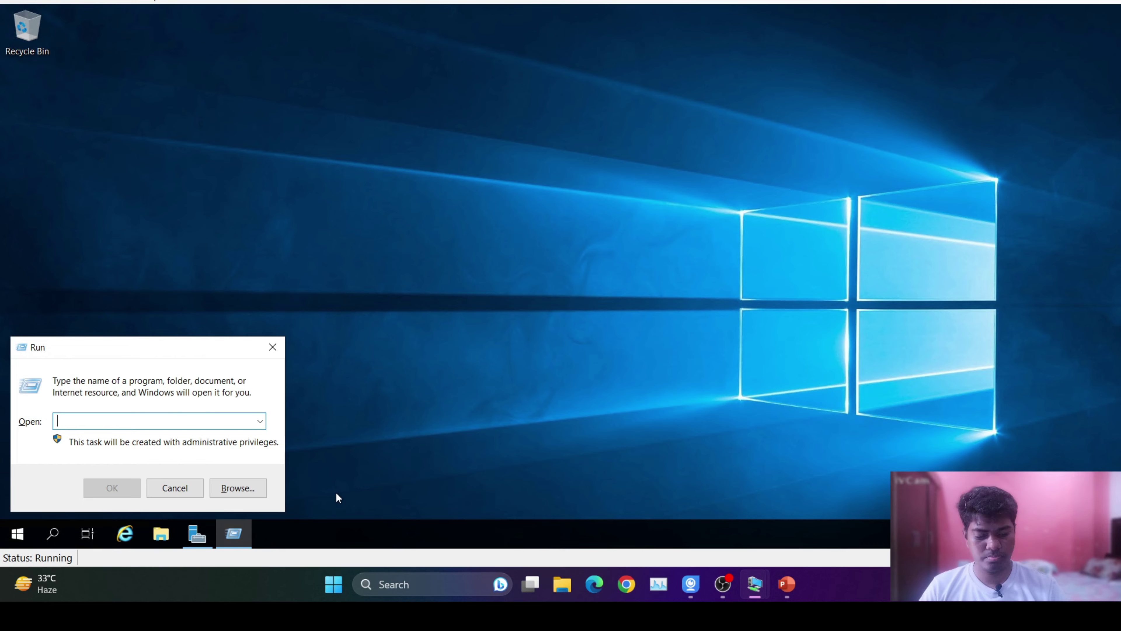
type("19")
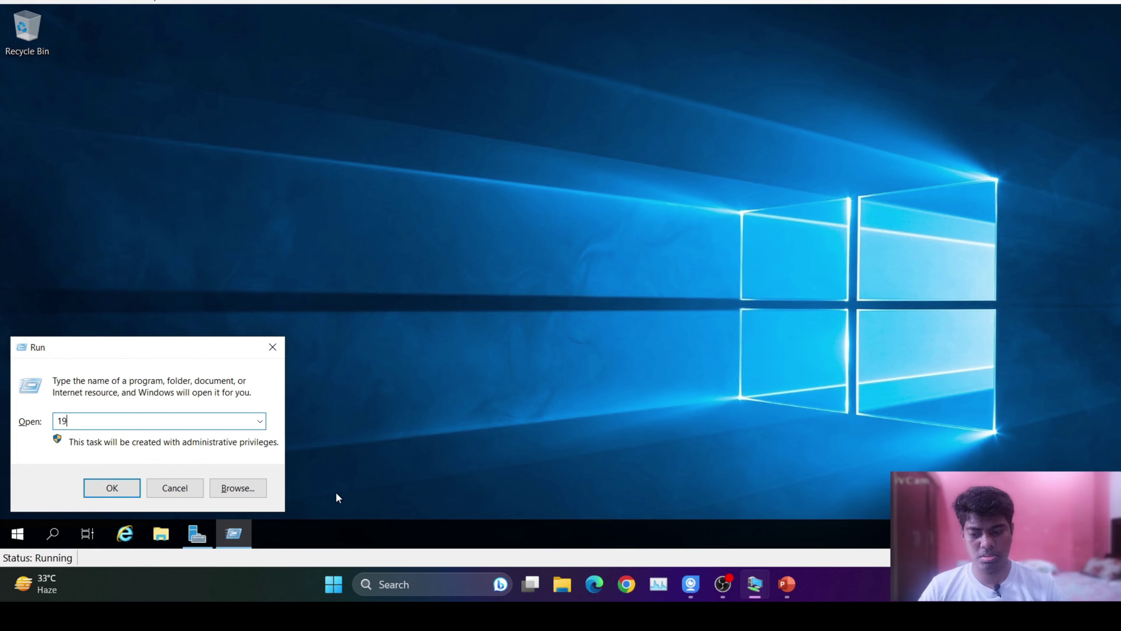
type("2.168.0")
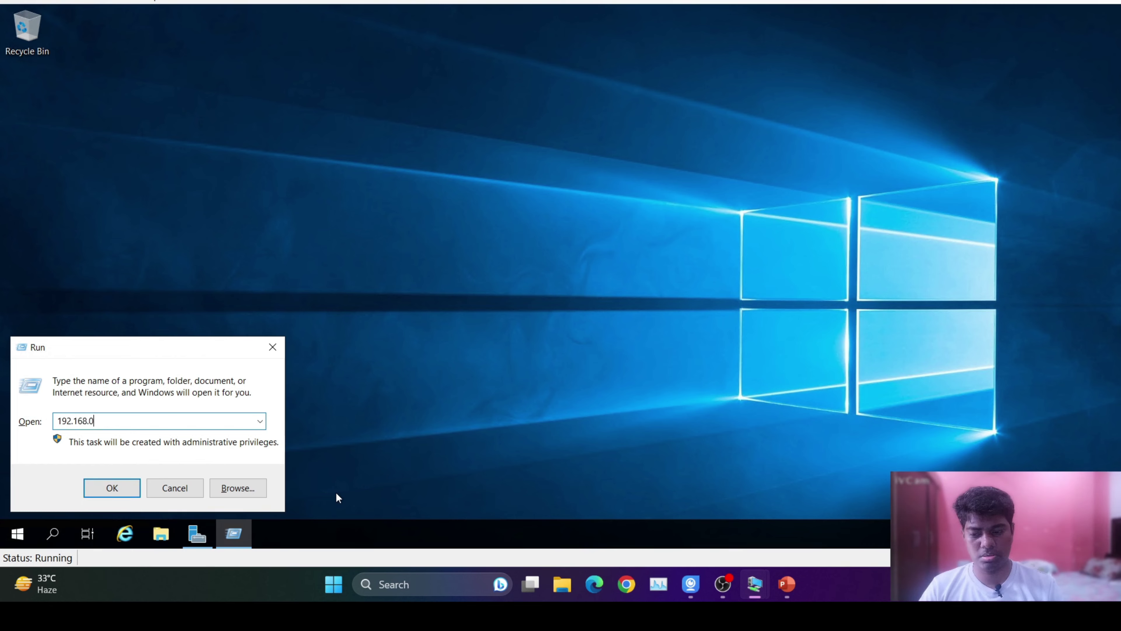
type(".22")
key("Return")
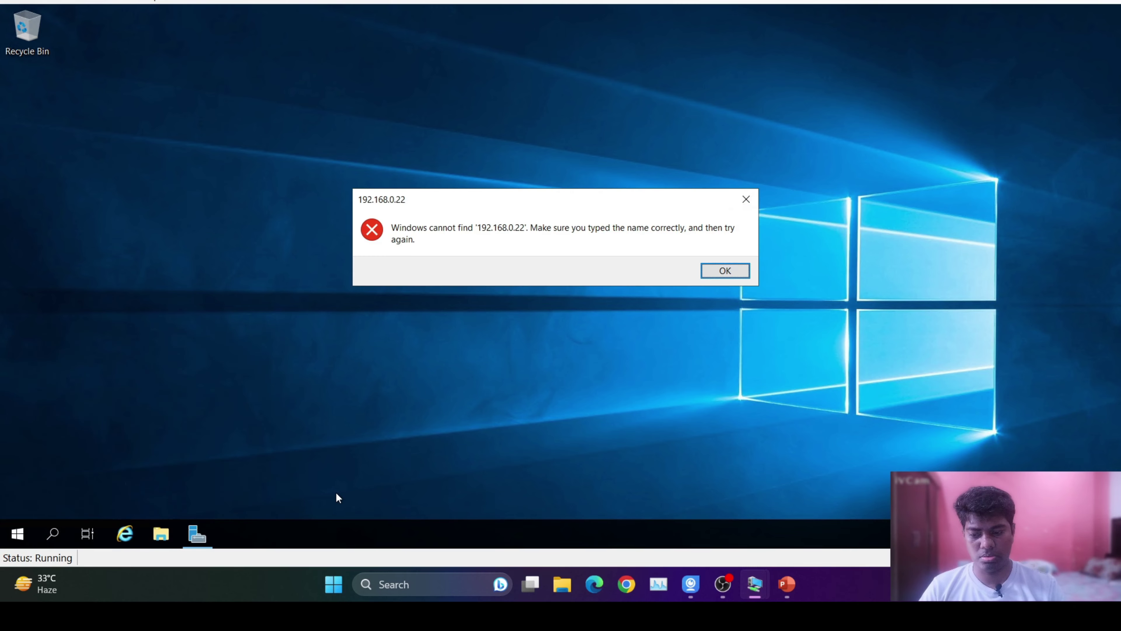
key("Return")
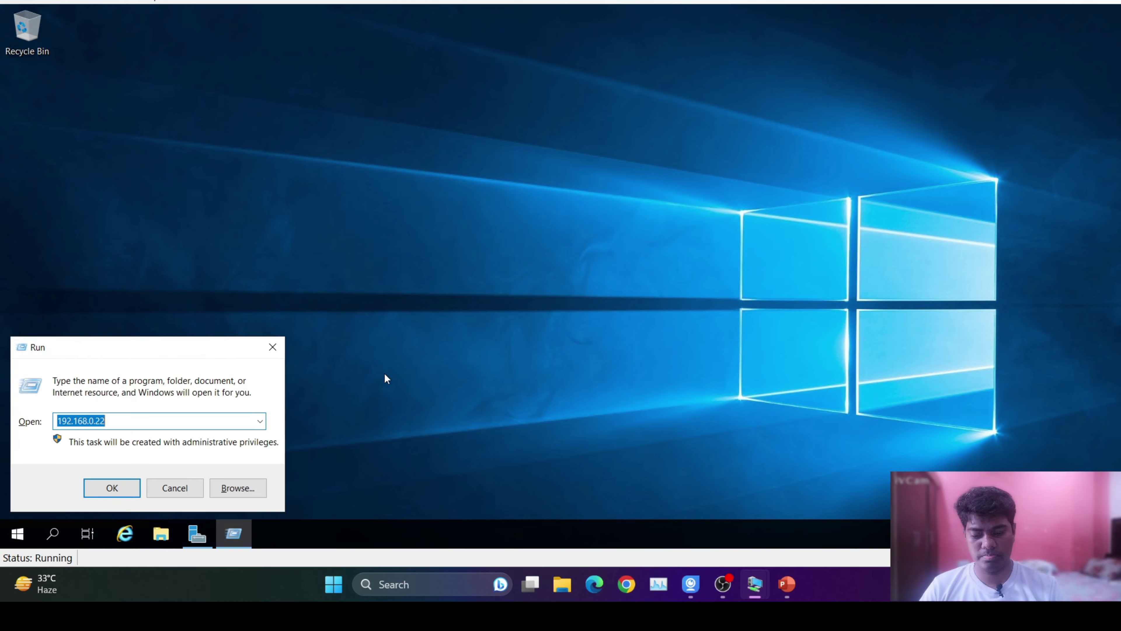
key("Home")
type("\\\\")
key("Return")
Open test22 in share_all_22\share_22_text, then close Notepad and the folder window.
double_click(508, 134)
double_click(357, 177)
double_click(335, 146)
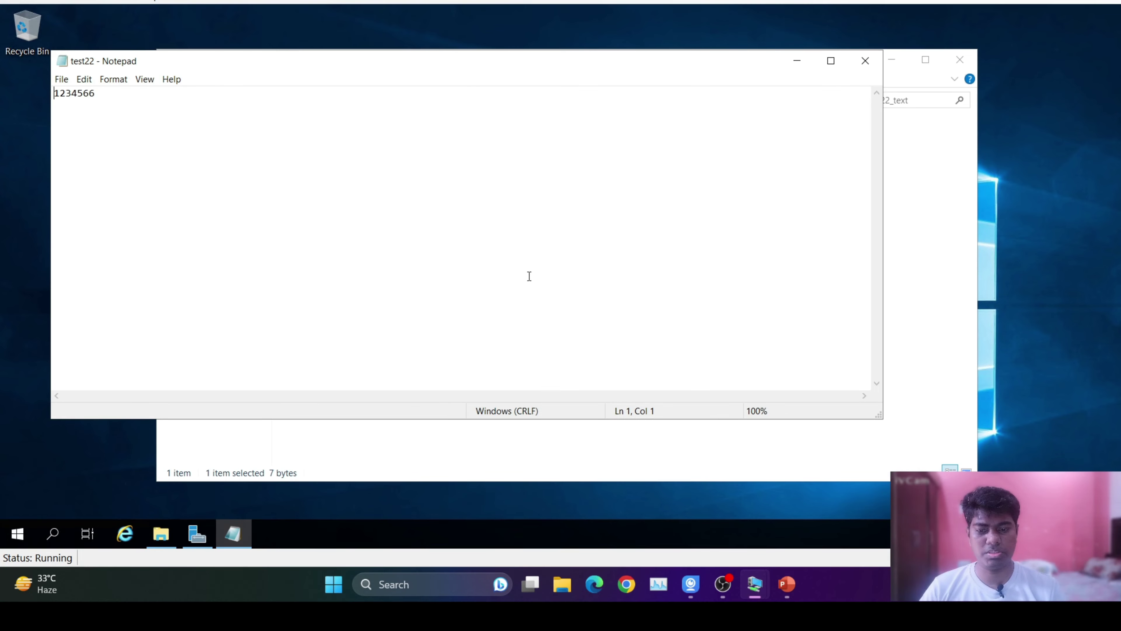
left_click(874, 66)
left_click(963, 61)
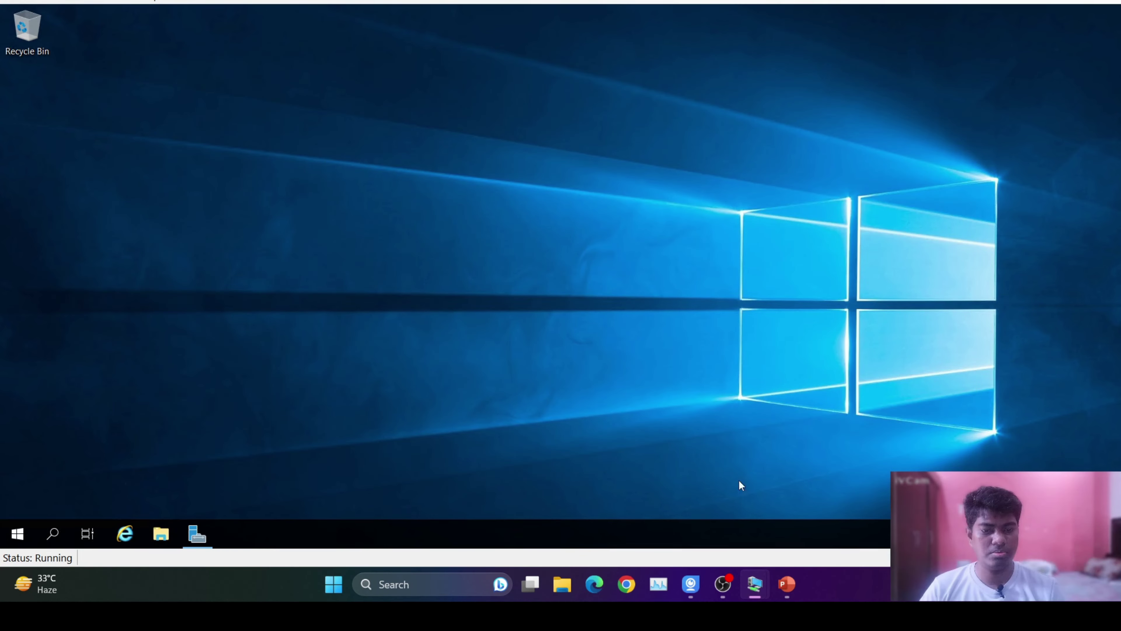
left_click(791, 586)
left_click(790, 586)
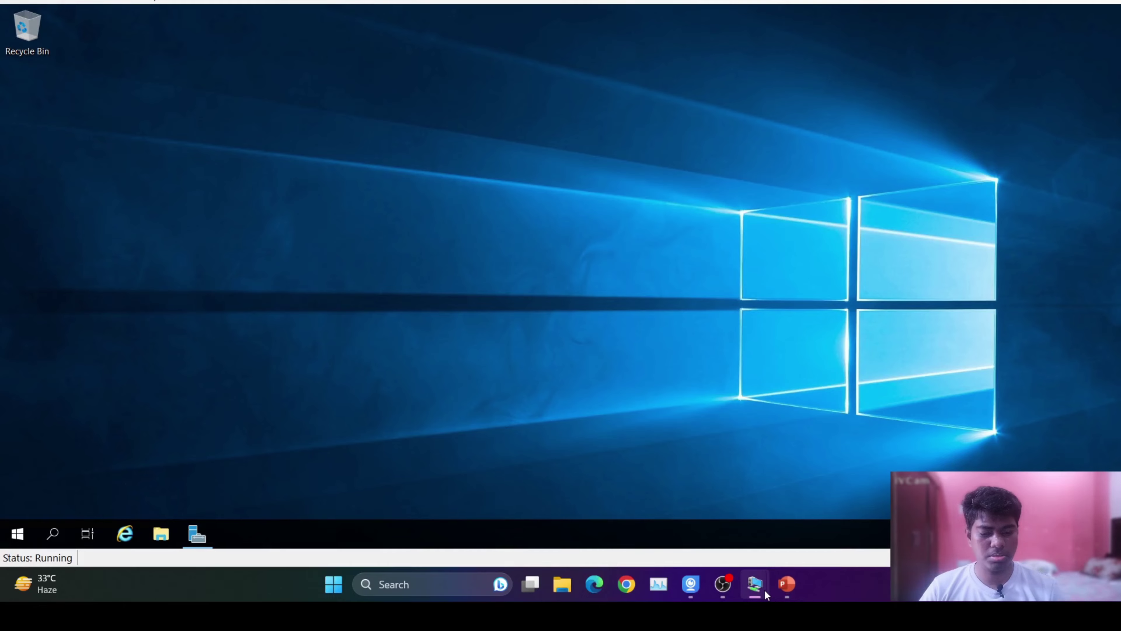
left_click(789, 586)
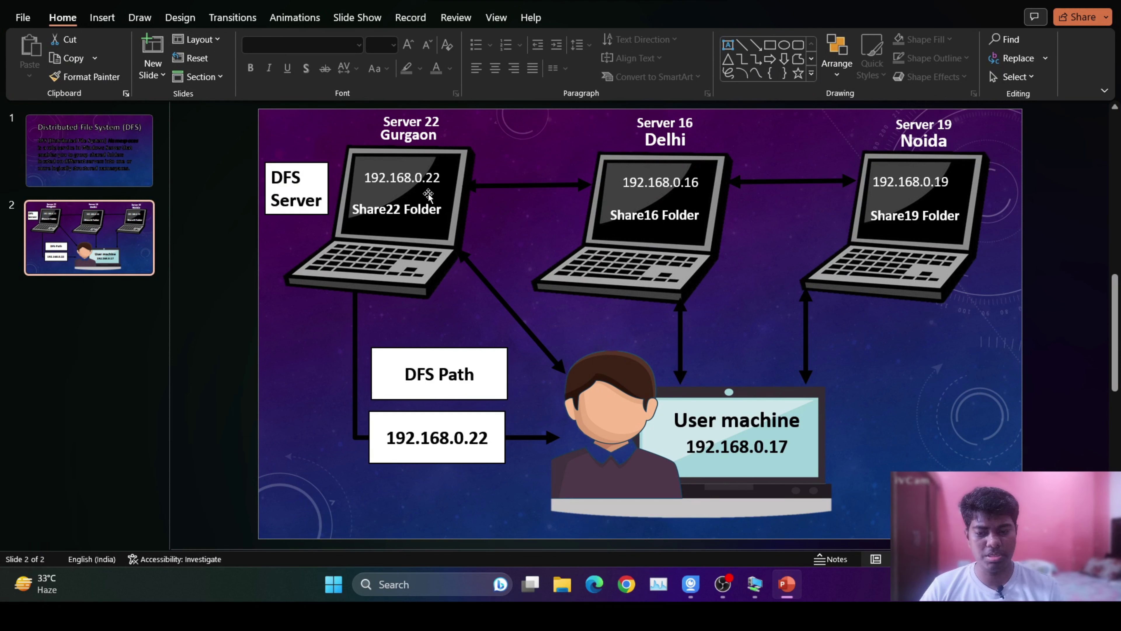
left_click_drag(366, 178, 440, 178)
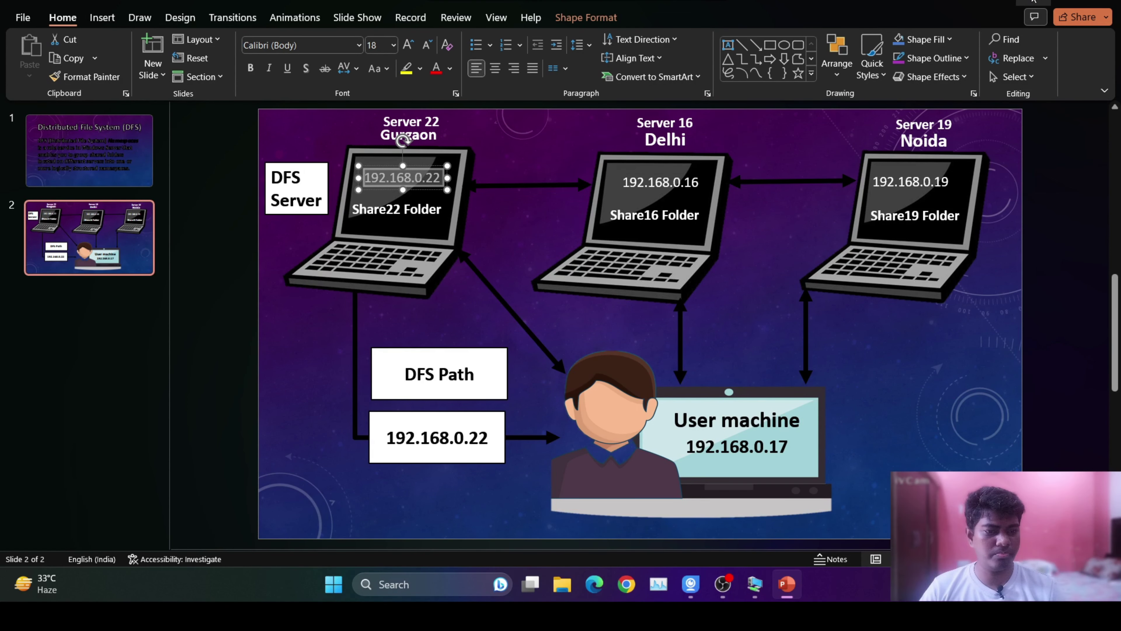
key("alt+Tab")
Sign in to the user machine VM with the account password.
mouse_move(756, 587)
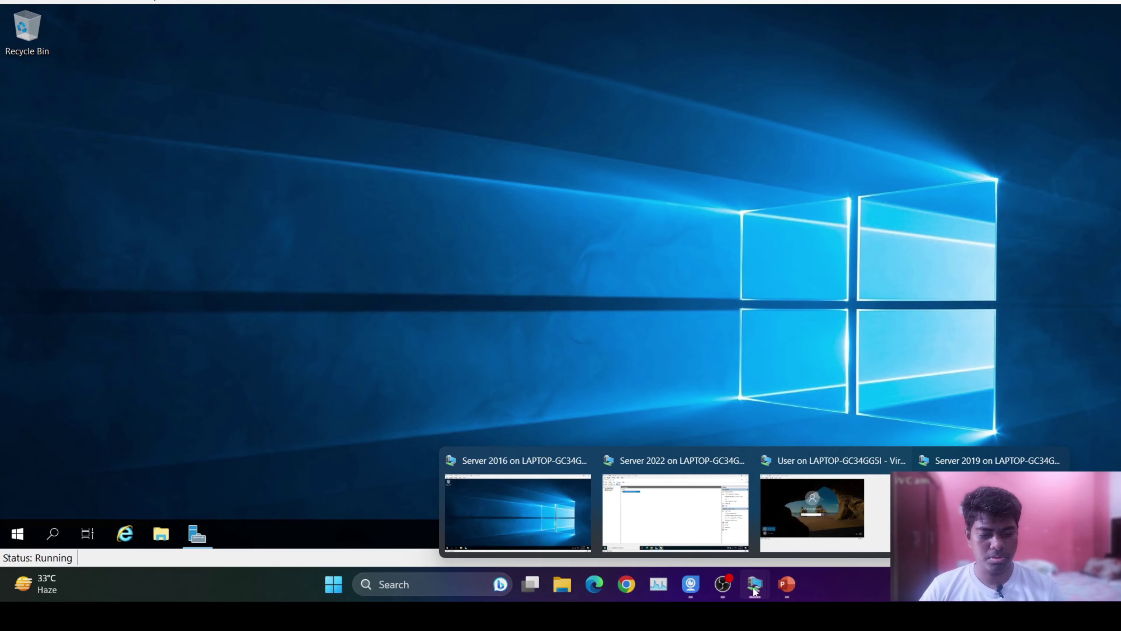
left_click(808, 528)
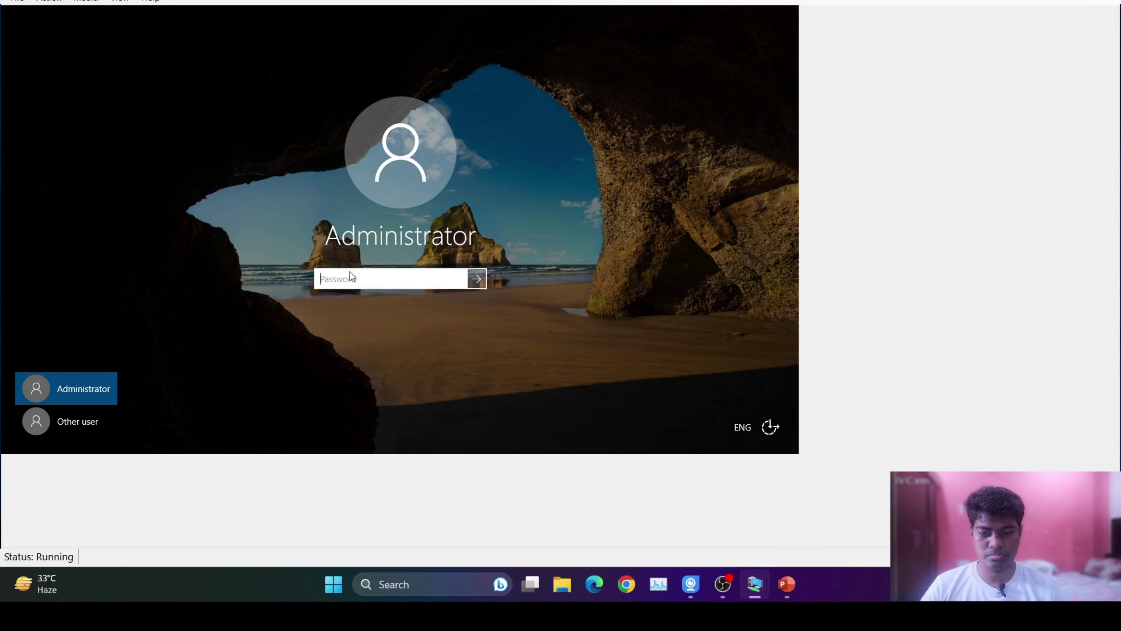
type("********")
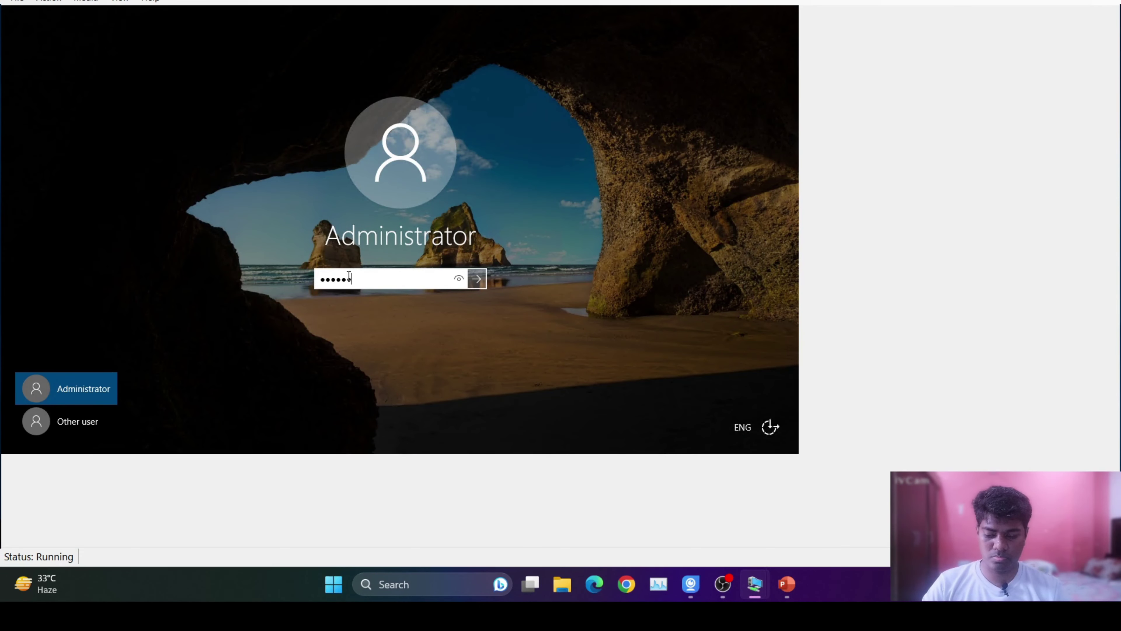
type("*")
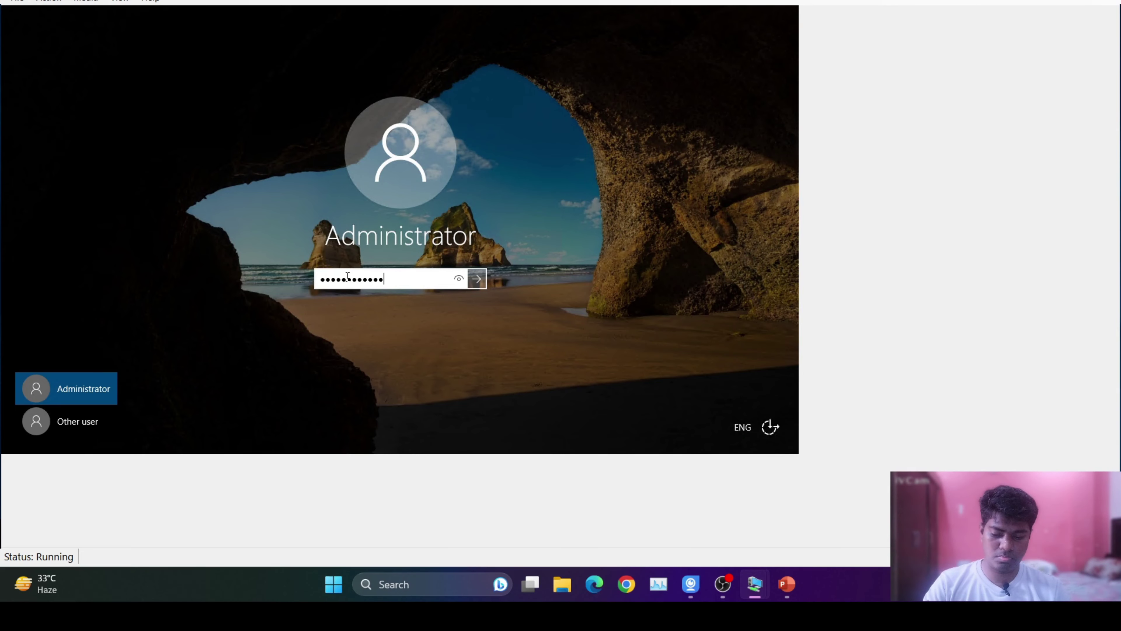
key("Return")
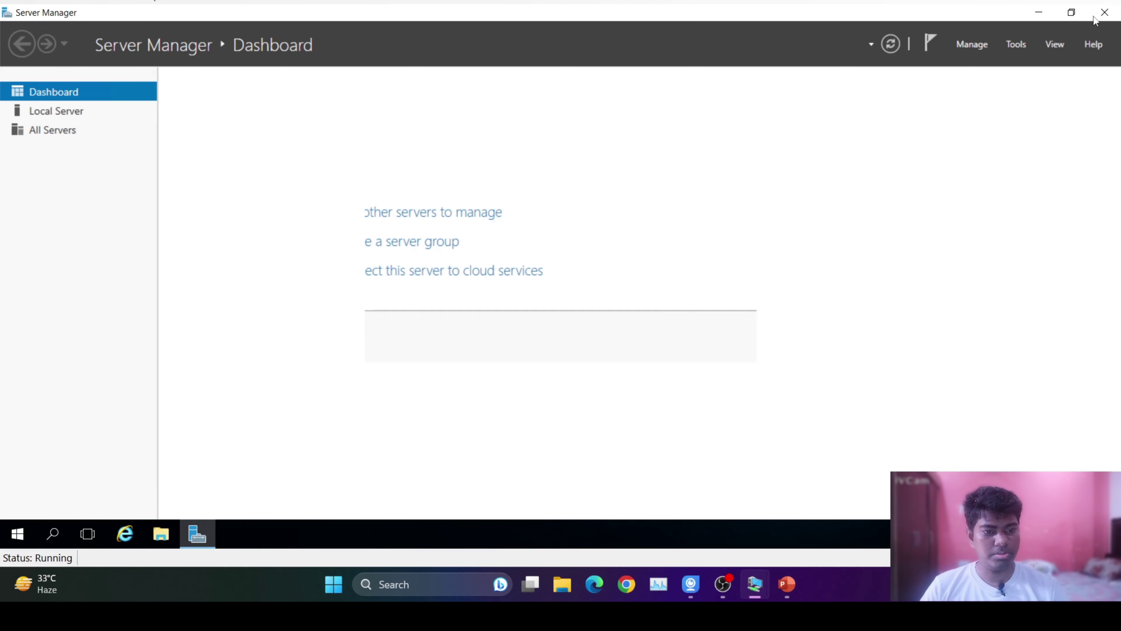
Open \\192.168.0.22\share_all_22 to view share_16_test, share_19_test and share_22_text, then close Explorer.
key("super+d")
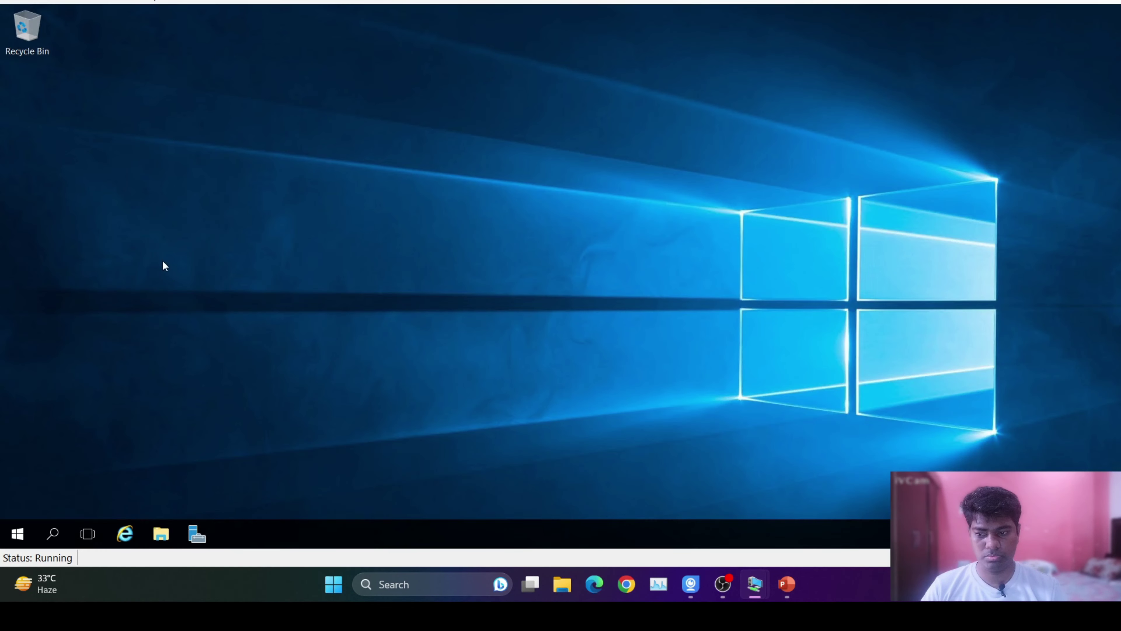
key("super+r")
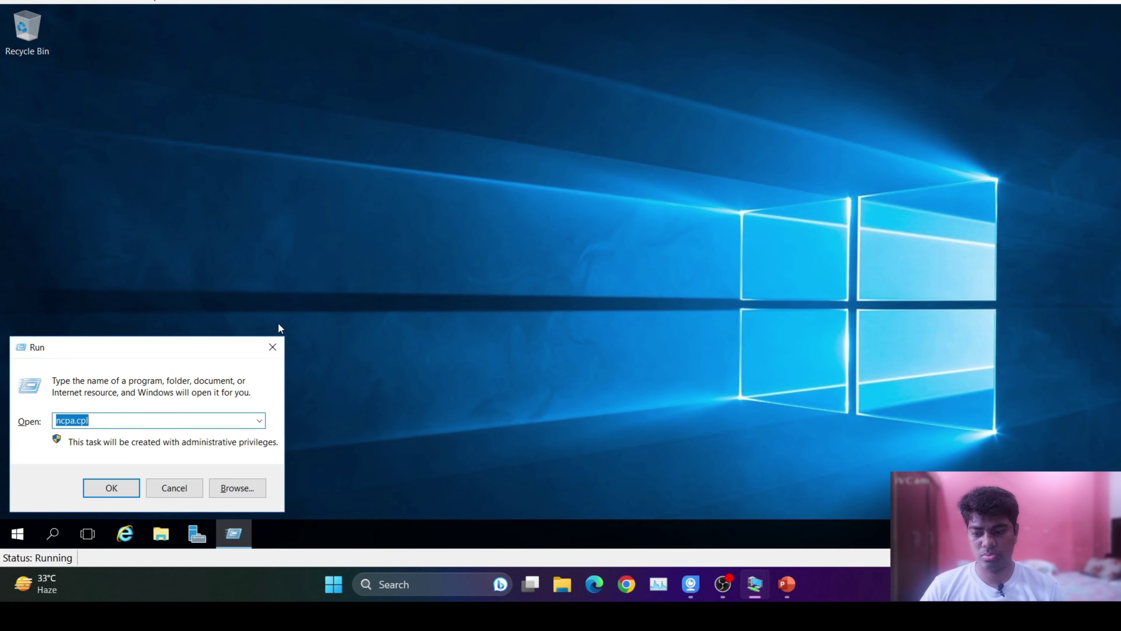
key("Down")
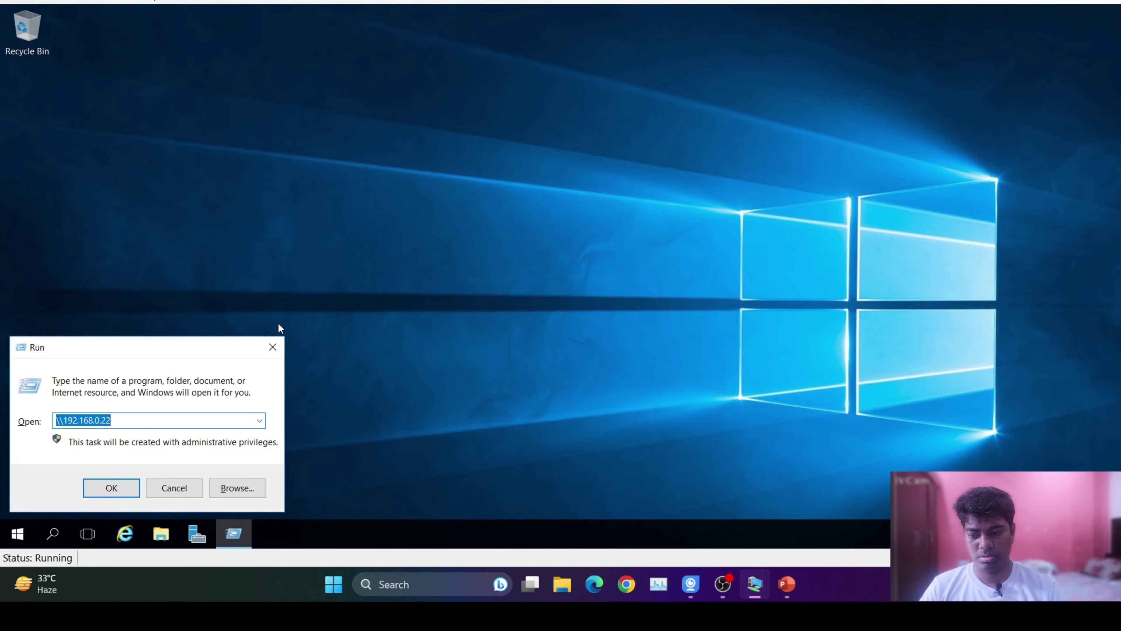
key("Return")
double_click(563, 148)
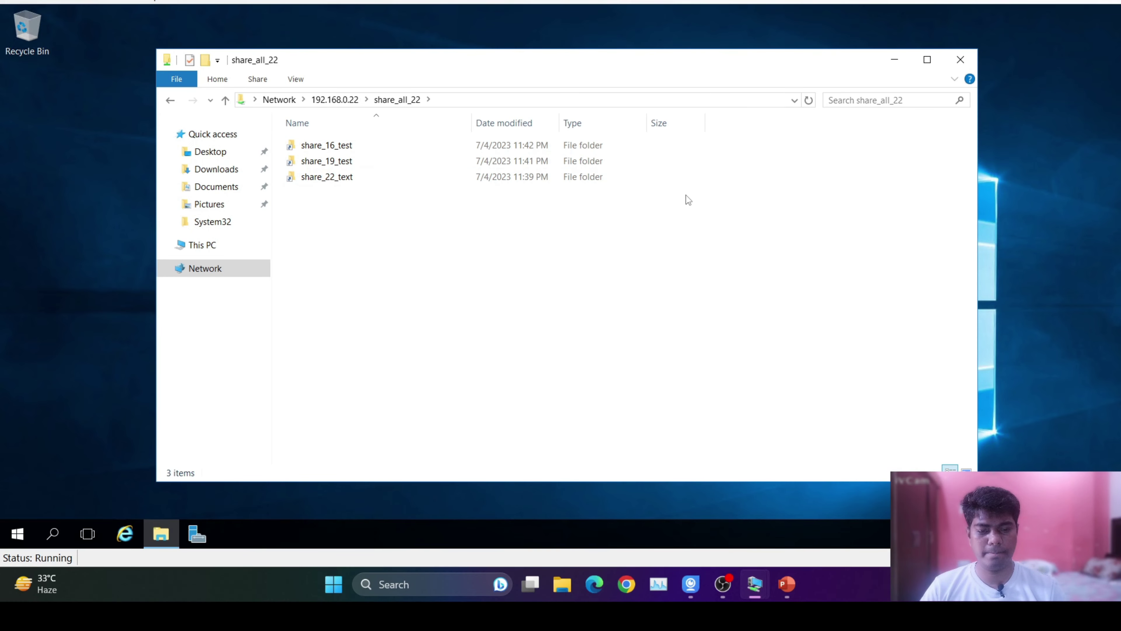
left_click(961, 59)
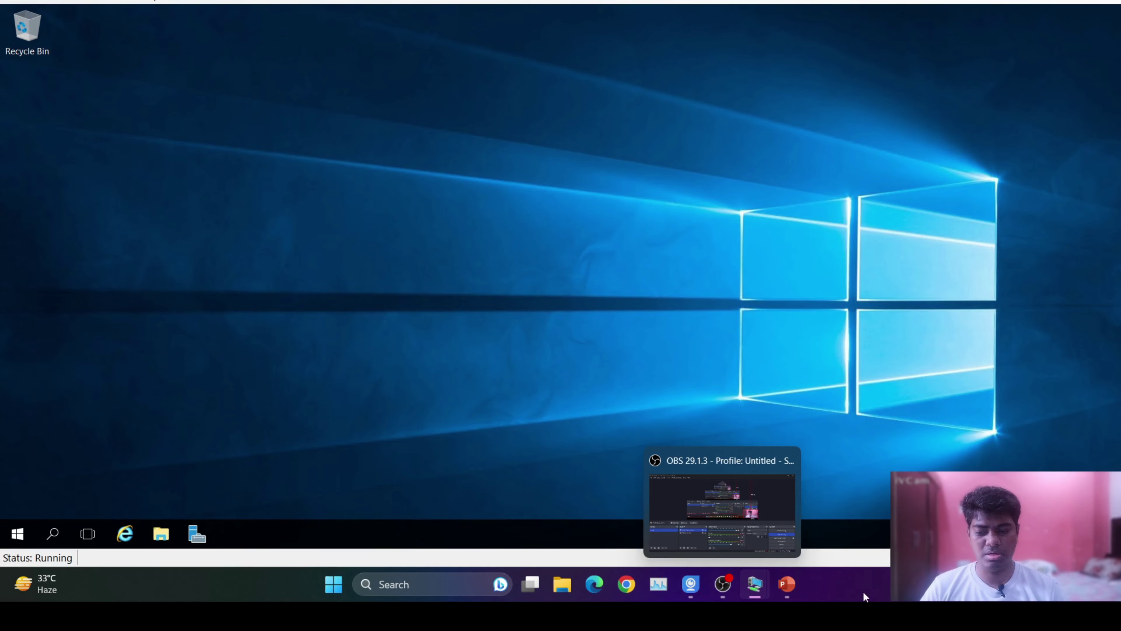
mouse_move(755, 584)
mouse_move(686, 514)
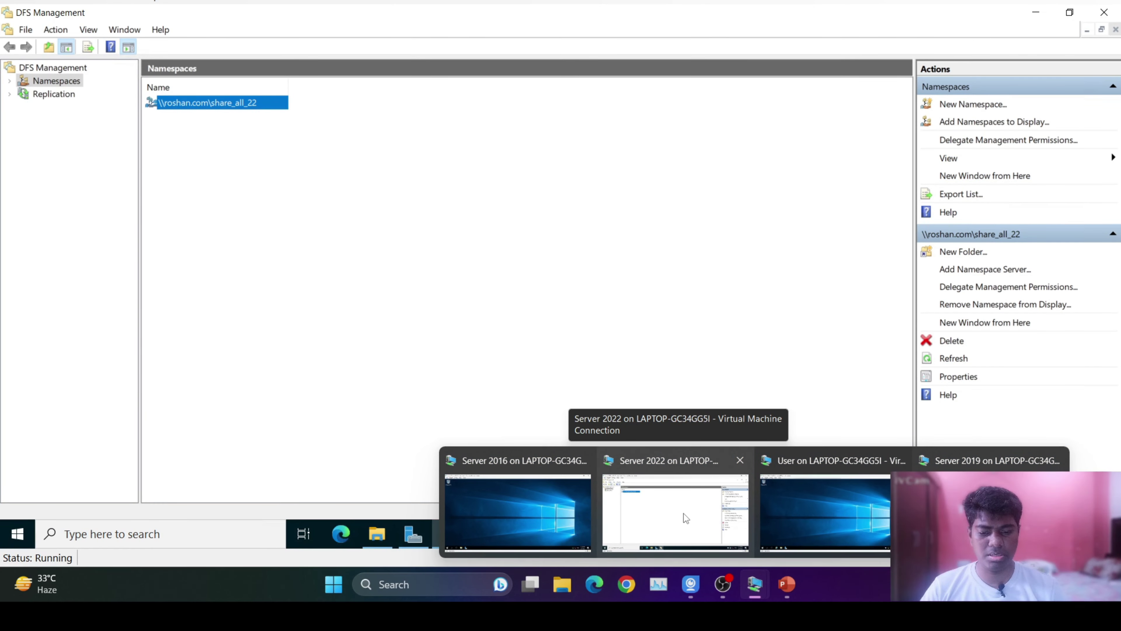
On the Server 2022 VM, expand DFS Management Namespaces and select \\roshan.com\share_all_22.
left_click(683, 514)
left_click(54, 70)
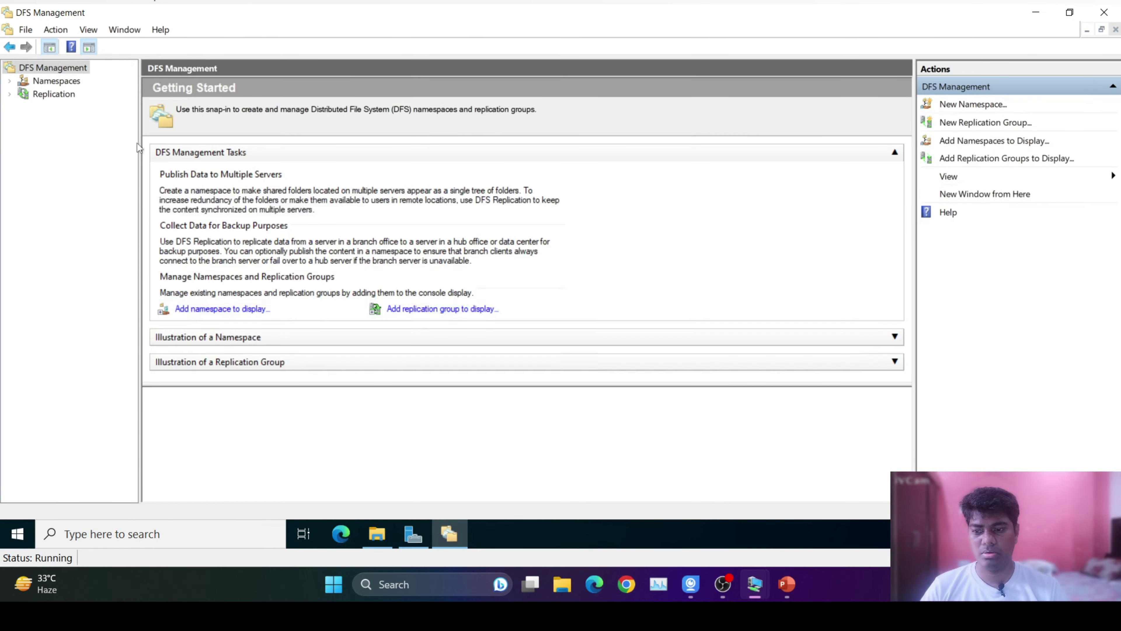
left_click(11, 82)
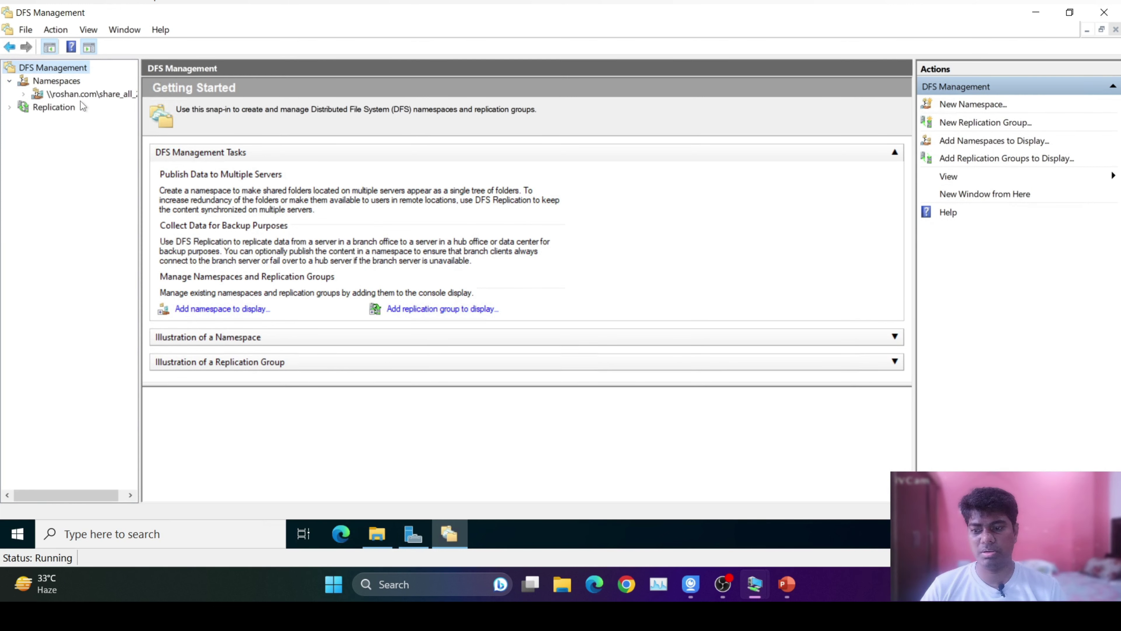
left_click(81, 94)
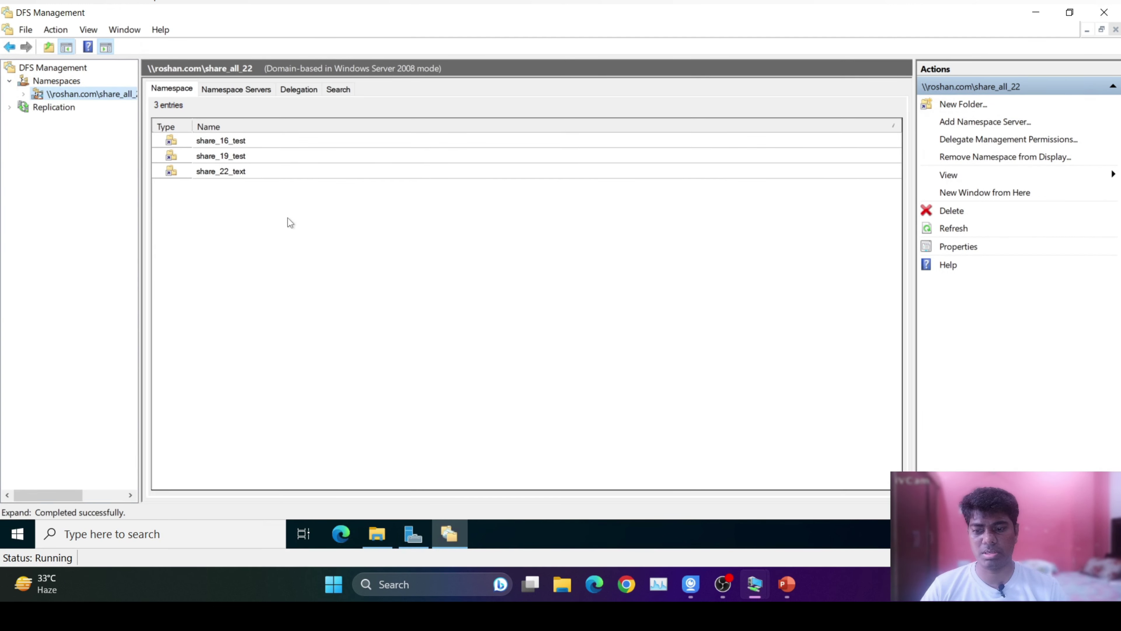